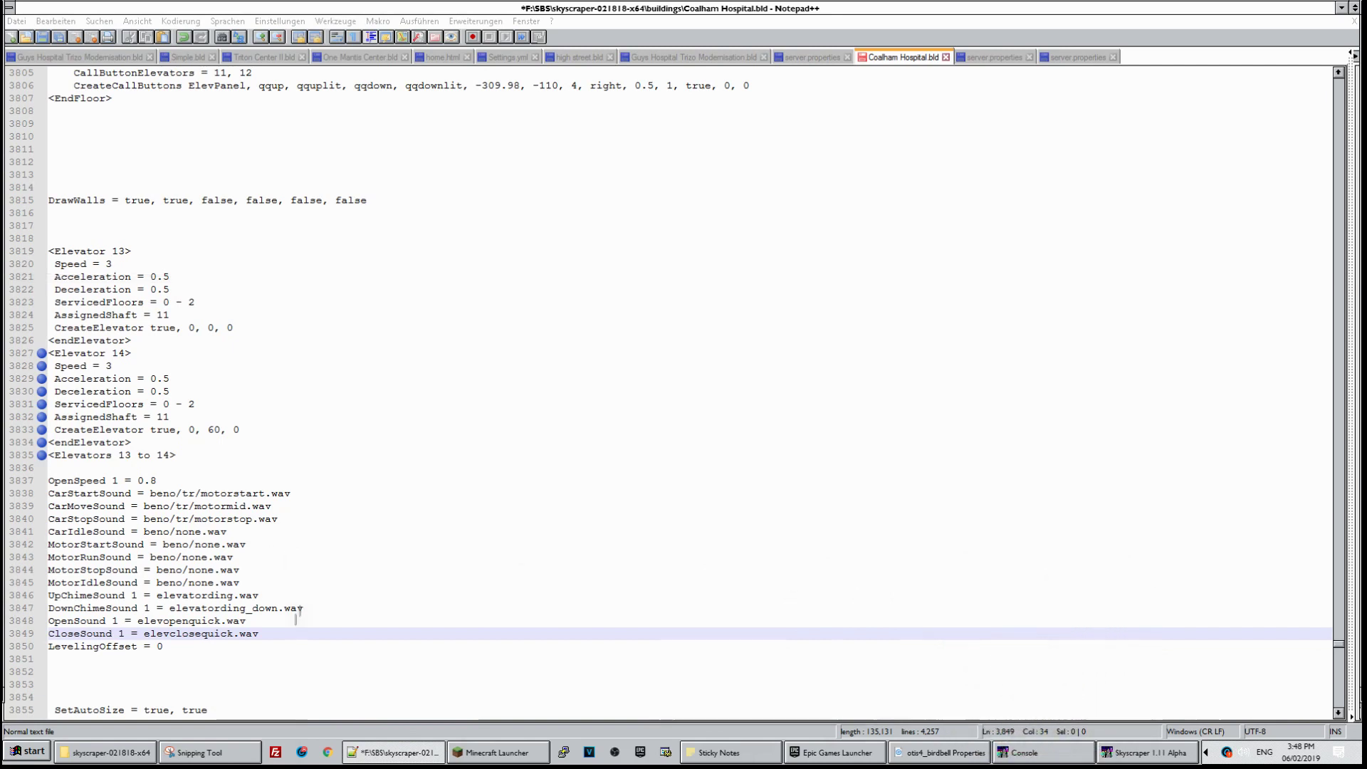
Add a BeepSound = entry on a new line below the CloseSound 1 line for elevators 13 to 14
{"action": "left_click", "coordinate": [285, 631]}
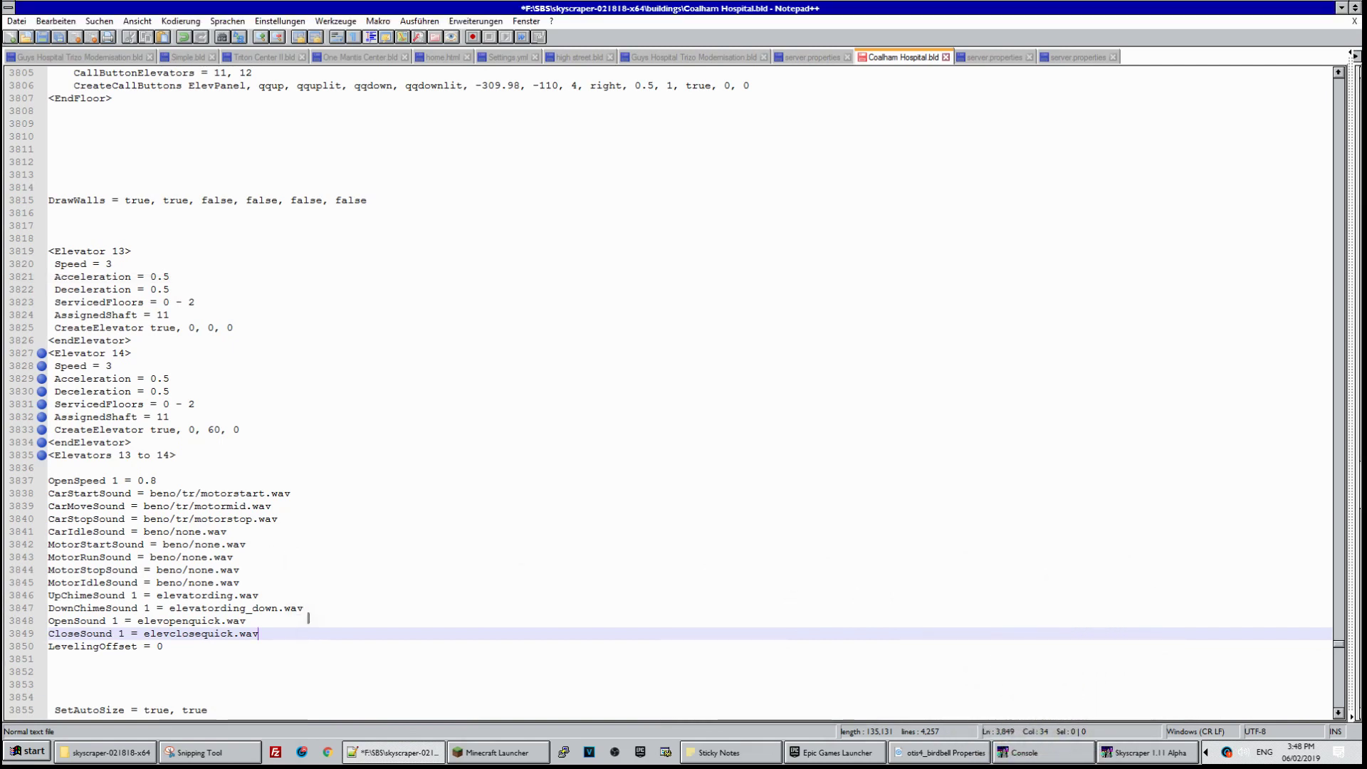
{"action": "key", "text": "Return"}
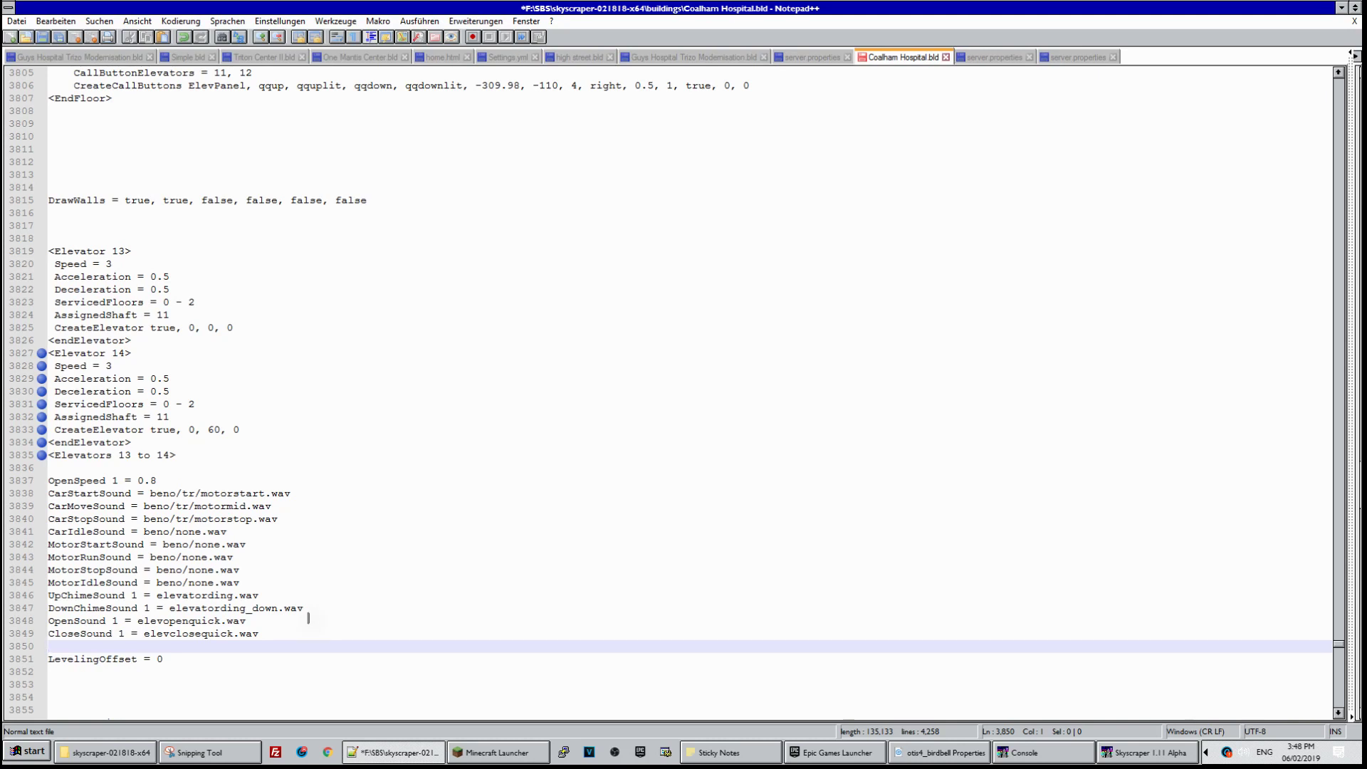
{"action": "type", "text": "eepSound ="}
Open the Skyscraper data folder in the file manager and play the buzz sound file
{"action": "left_click", "coordinate": [107, 747]}
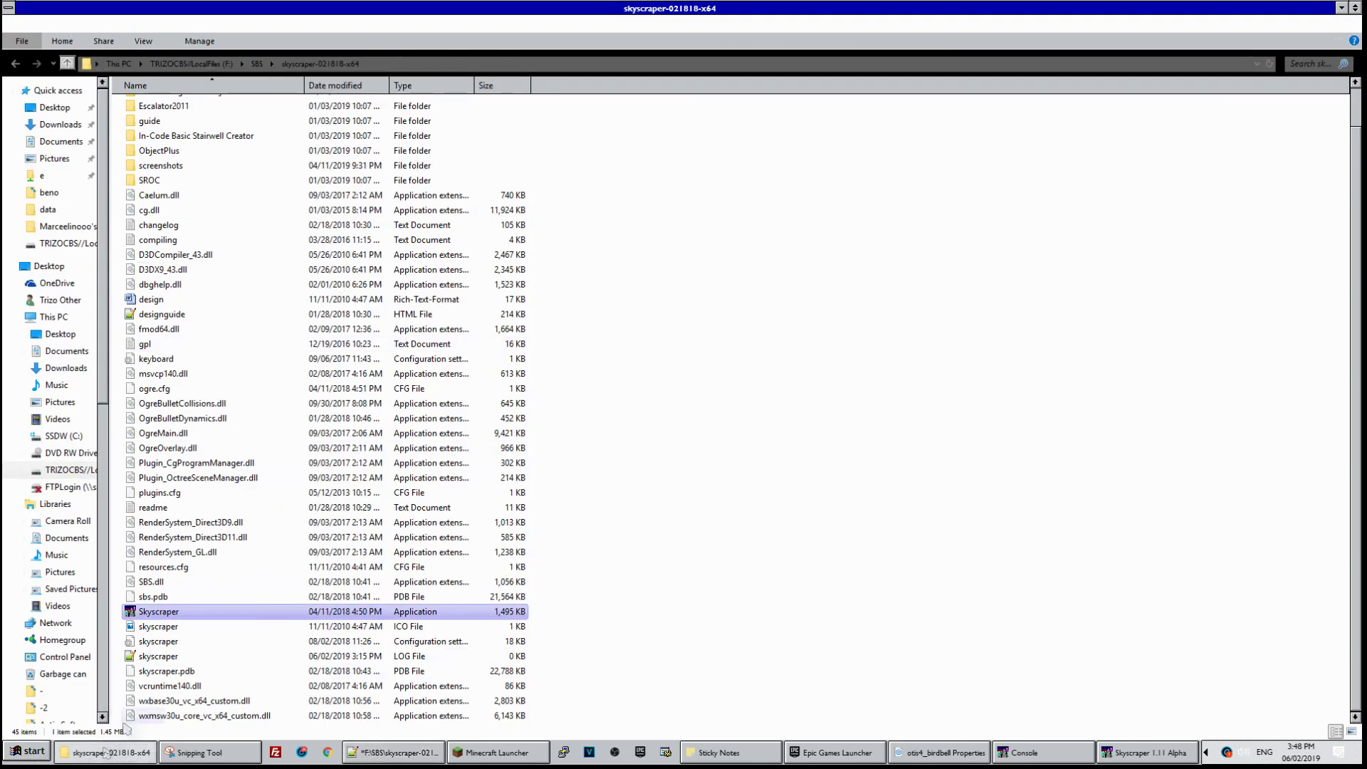
{"action": "scroll", "coordinate": [128, 132], "scroll_direction": "up", "scroll_amount": 1}
{"action": "double_click", "coordinate": [127, 123]}
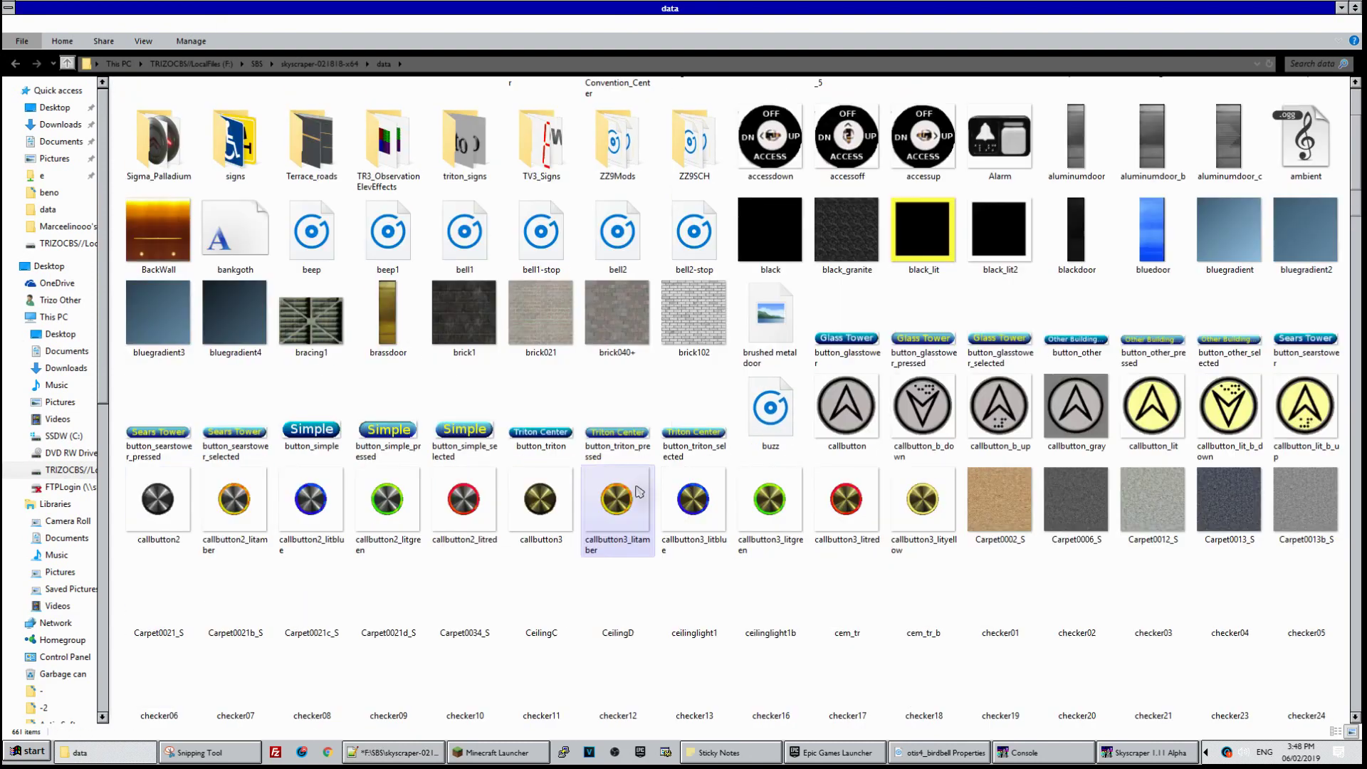
{"action": "scroll", "coordinate": [638, 492], "scroll_direction": "down", "scroll_amount": 4}
{"action": "scroll", "coordinate": [639, 491], "scroll_direction": "up", "scroll_amount": 6}
{"action": "double_click", "coordinate": [770, 606]}
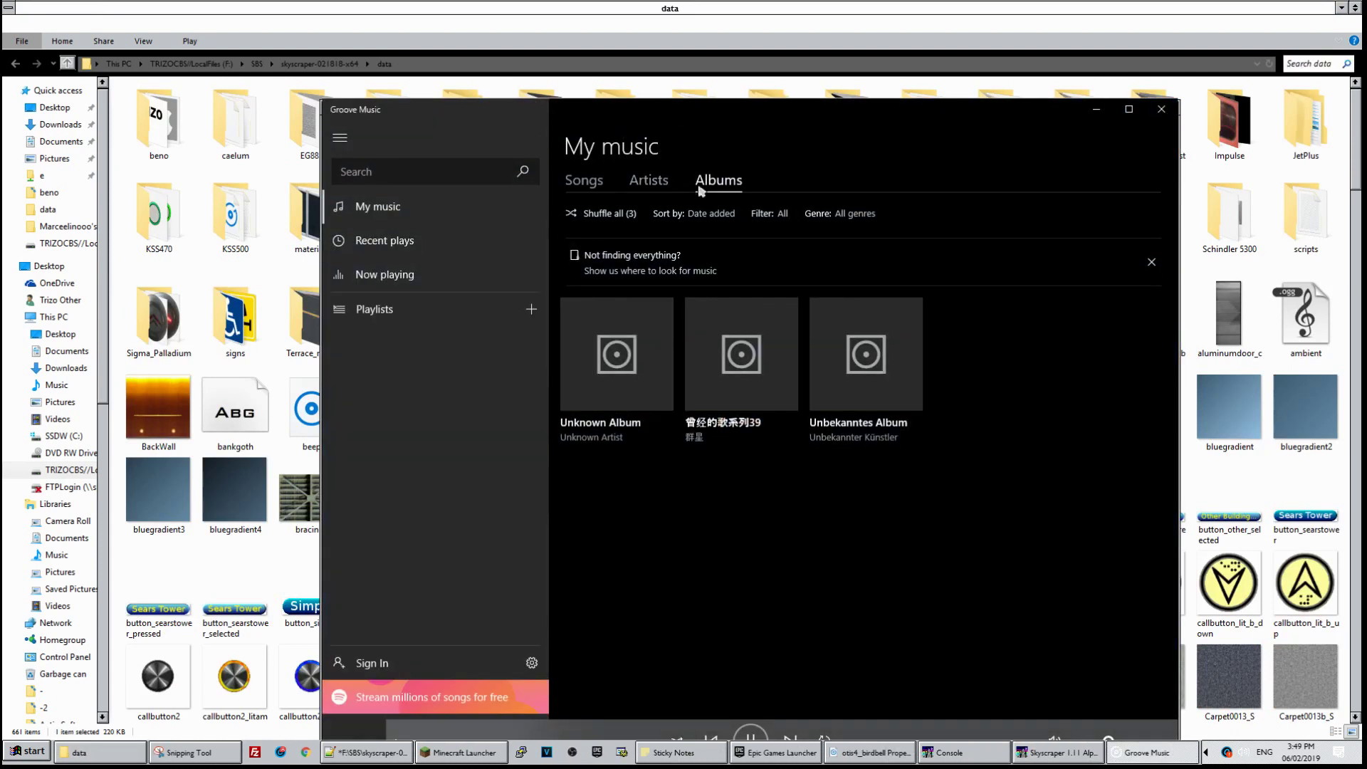
{"action": "left_click", "coordinate": [1160, 112]}
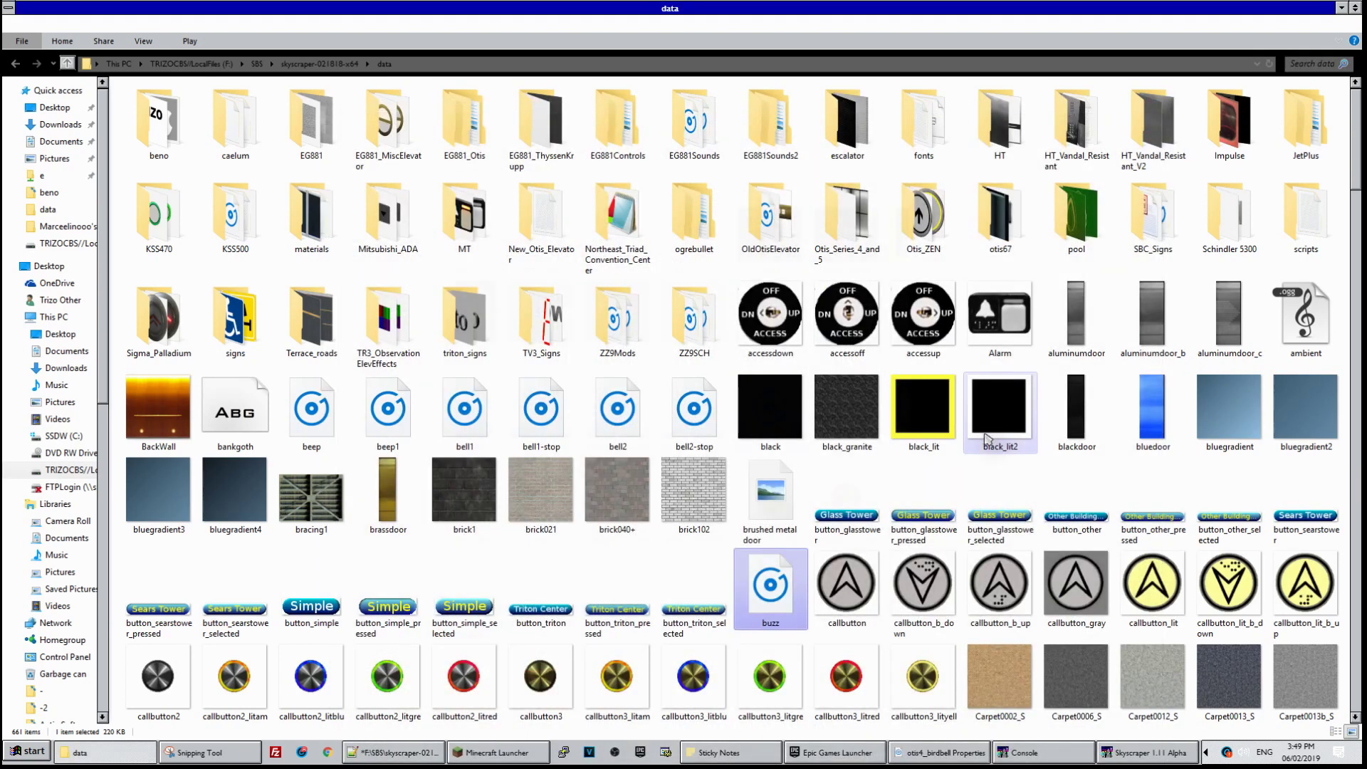
Play the elevatording and downchime sound files from the data folder, closing the player after each
{"action": "scroll", "coordinate": [873, 529], "scroll_direction": "down", "scroll_amount": 15}
{"action": "scroll", "coordinate": [873, 529], "scroll_direction": "up", "scroll_amount": 5}
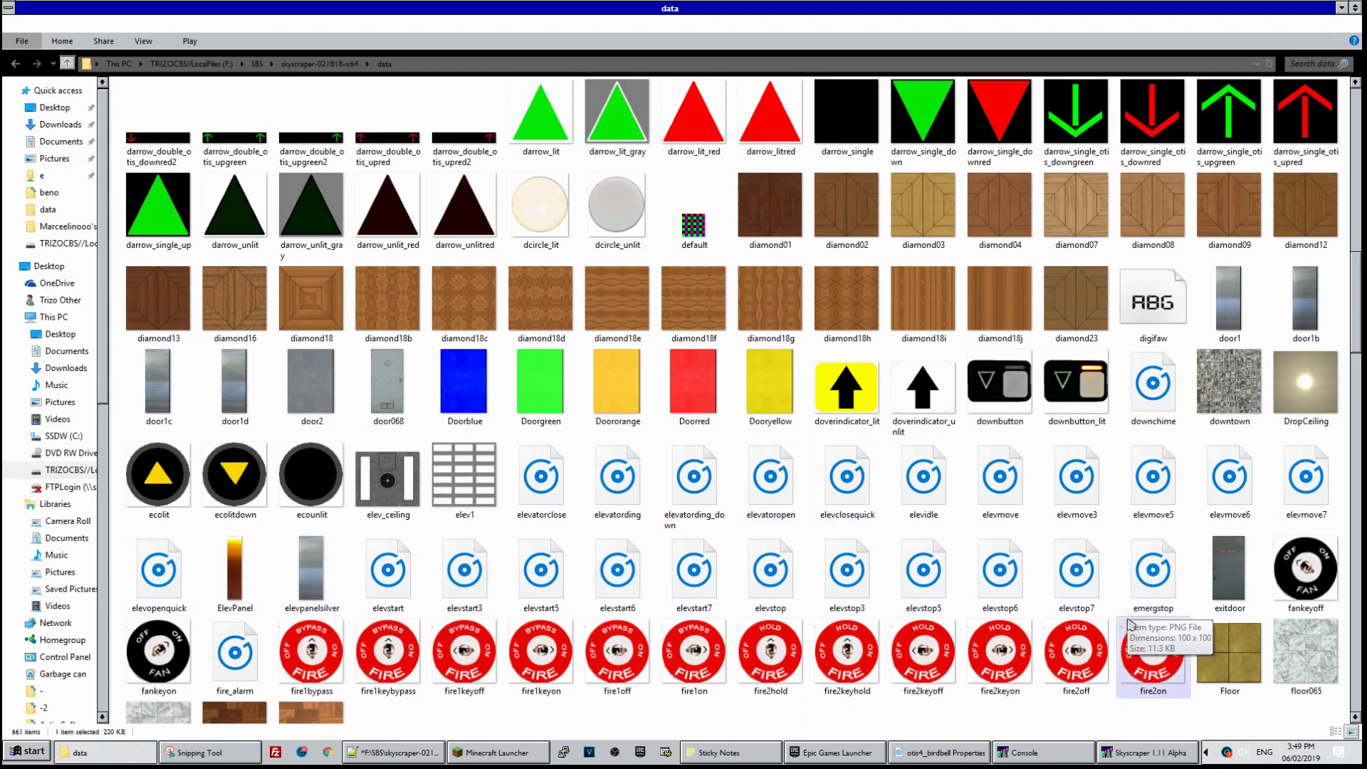
{"action": "double_click", "coordinate": [618, 516]}
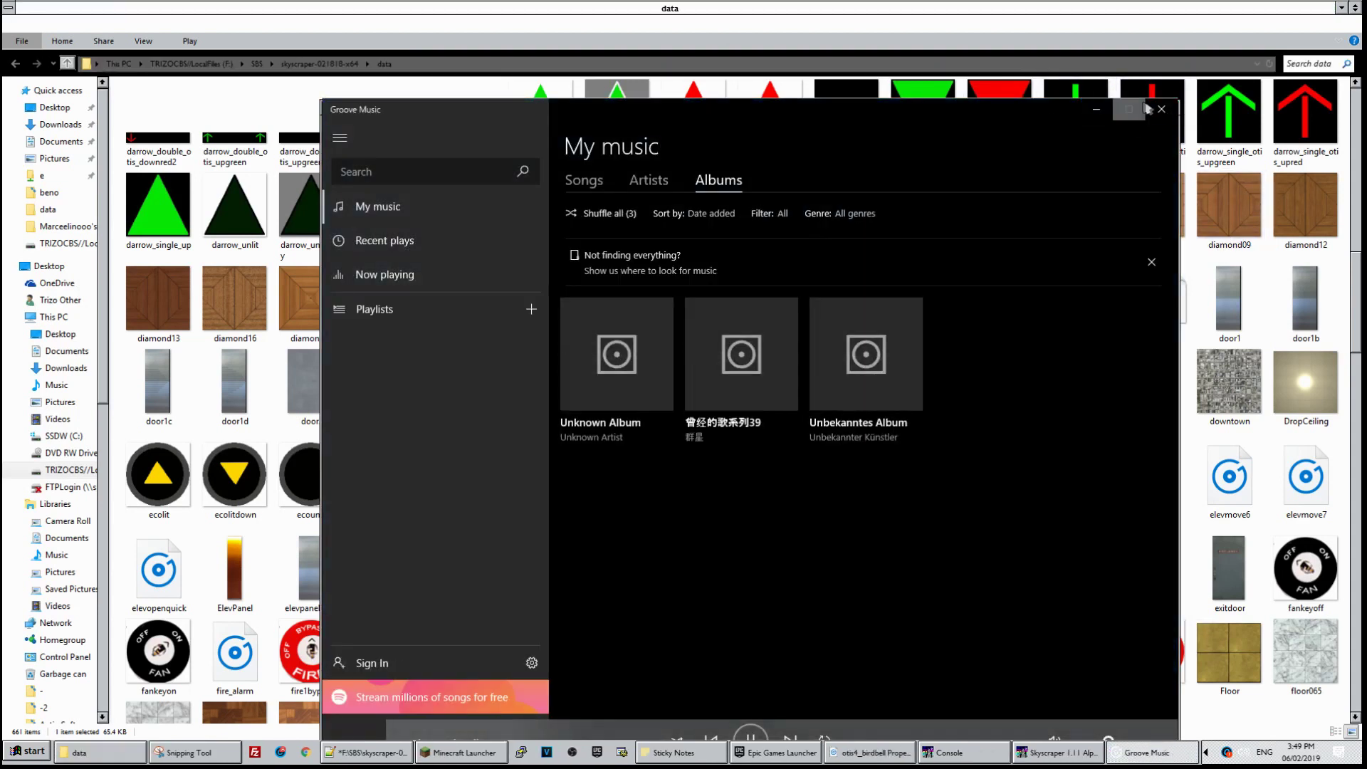
{"action": "left_click", "coordinate": [1161, 111]}
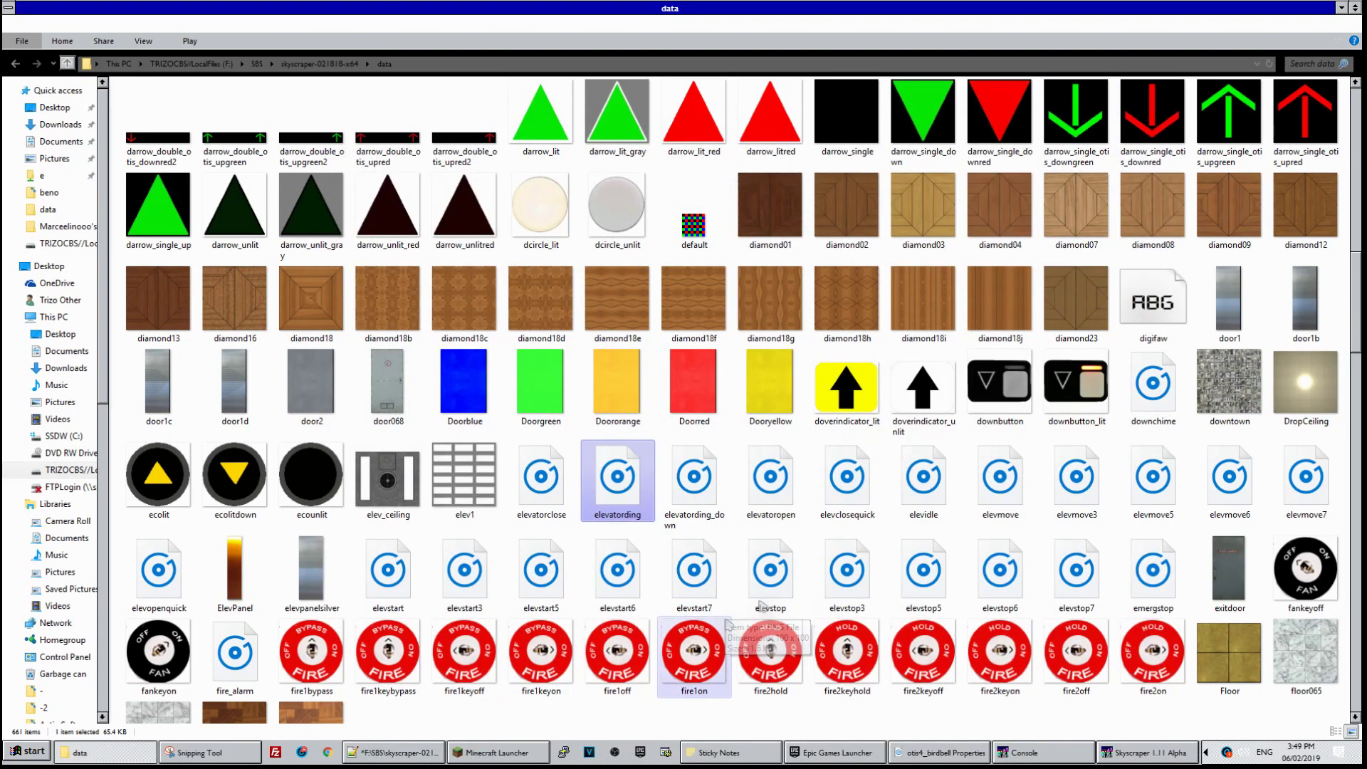
{"action": "double_click", "coordinate": [1178, 394]}
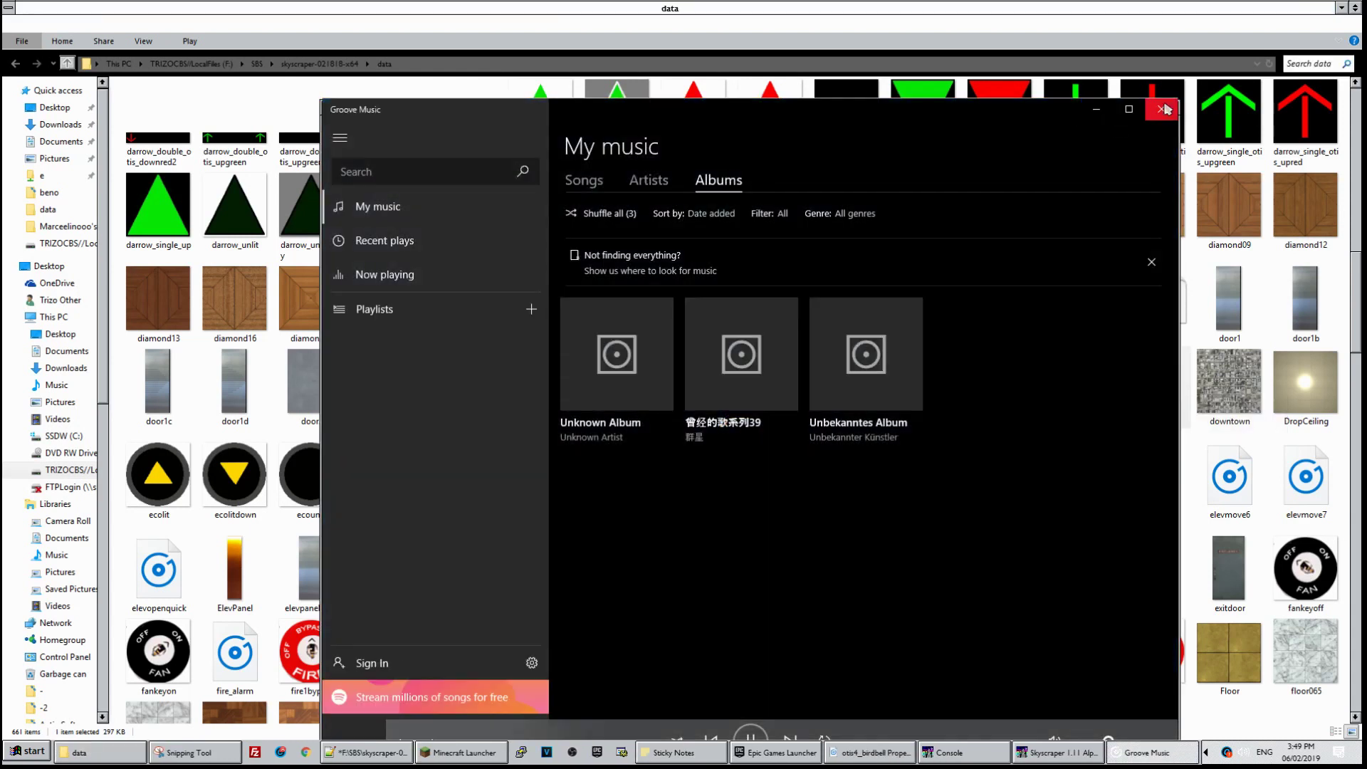
{"action": "left_click", "coordinate": [1165, 108]}
Play the chime1-down sound file and close the player
{"action": "scroll", "coordinate": [889, 279], "scroll_direction": "up", "scroll_amount": 3}
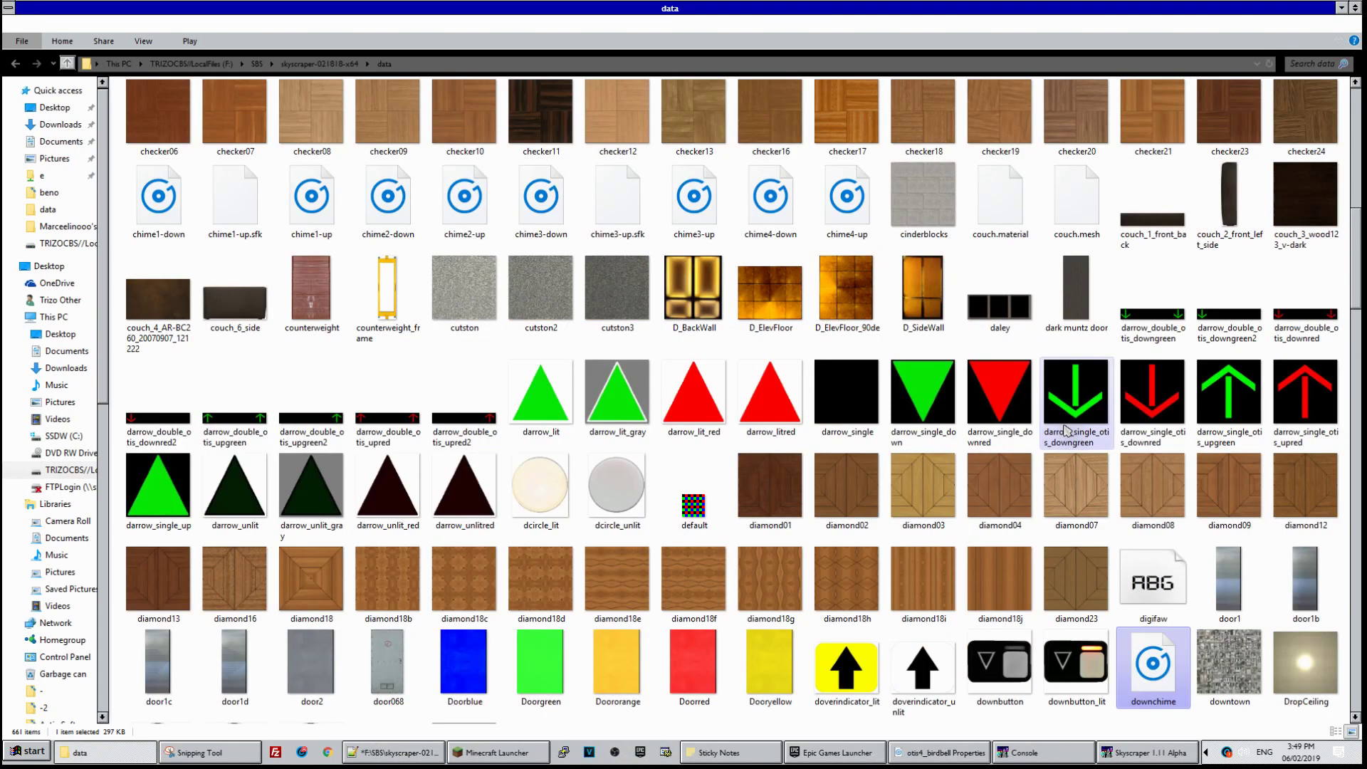
{"action": "double_click", "coordinate": [162, 199]}
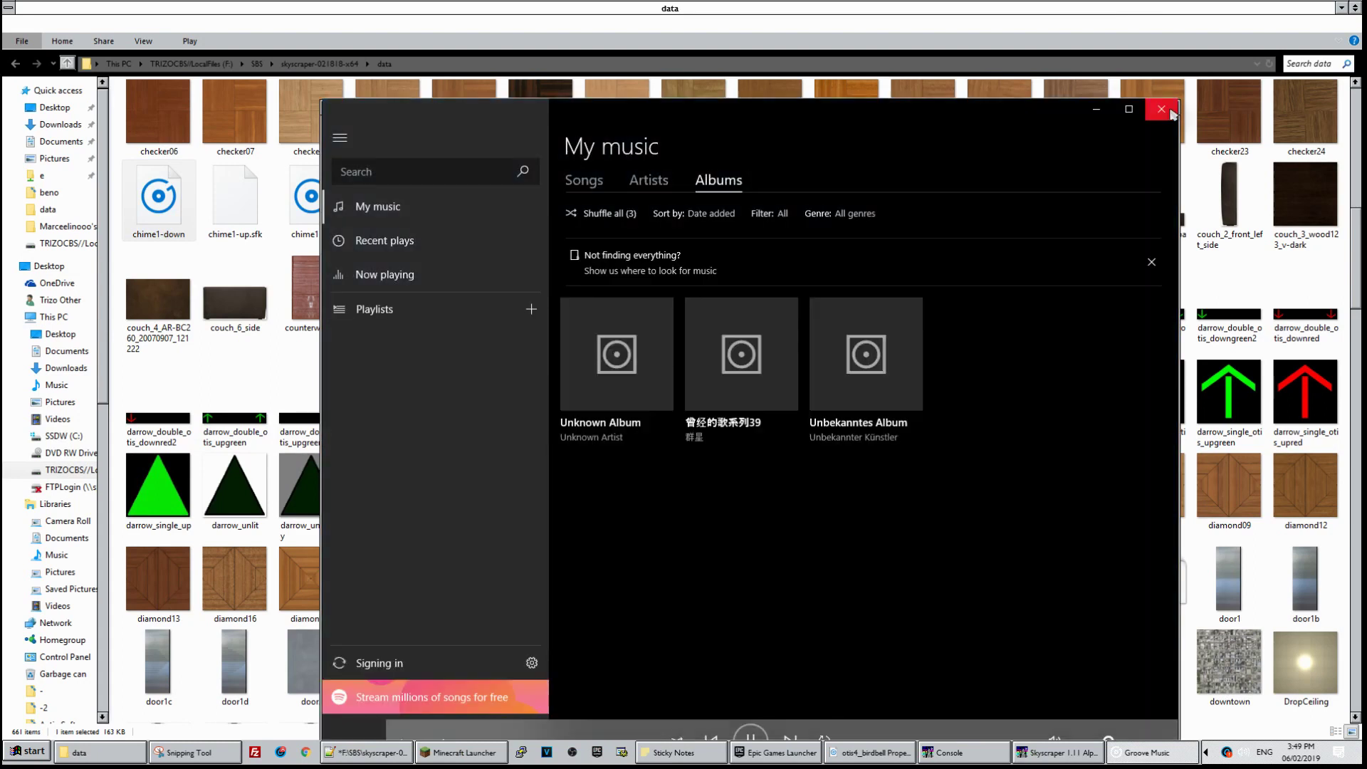
{"action": "left_click", "coordinate": [1171, 112]}
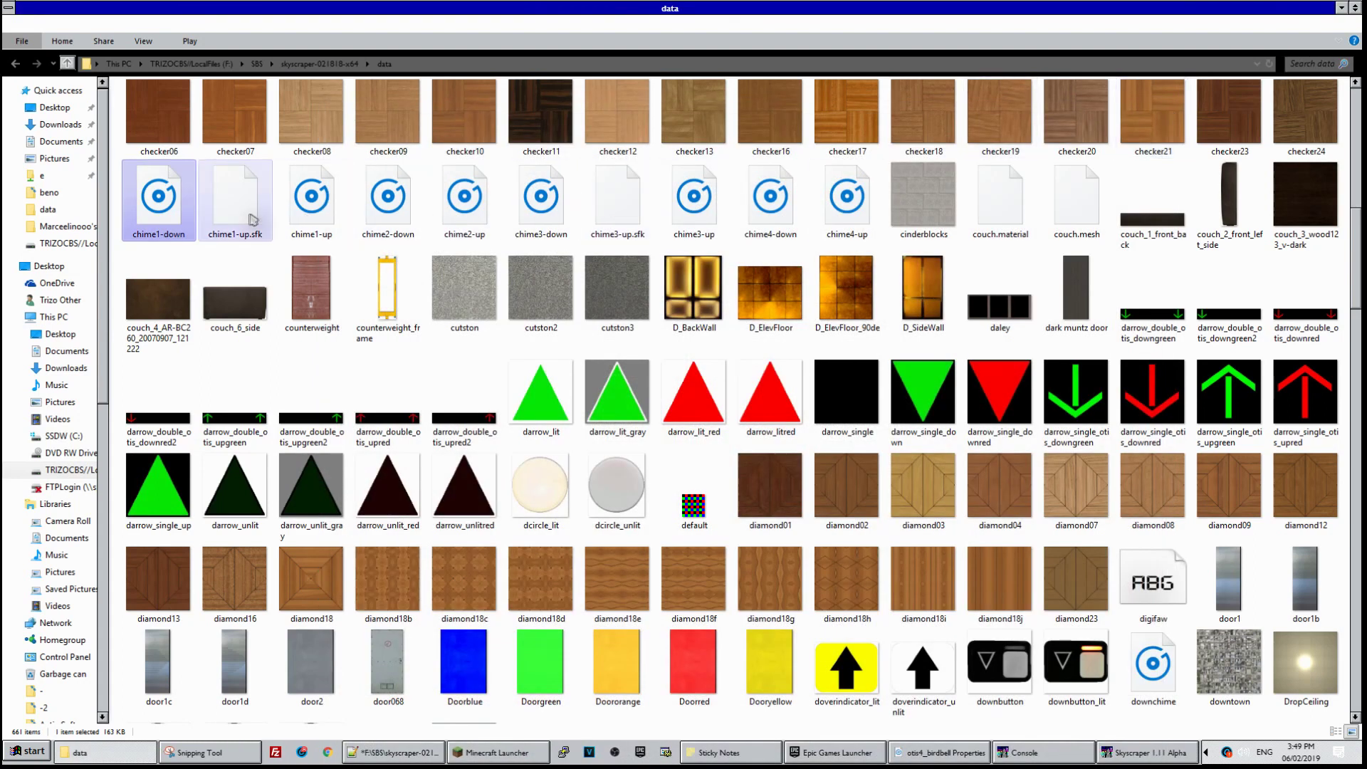
{"action": "right_click", "coordinate": [308, 228]}
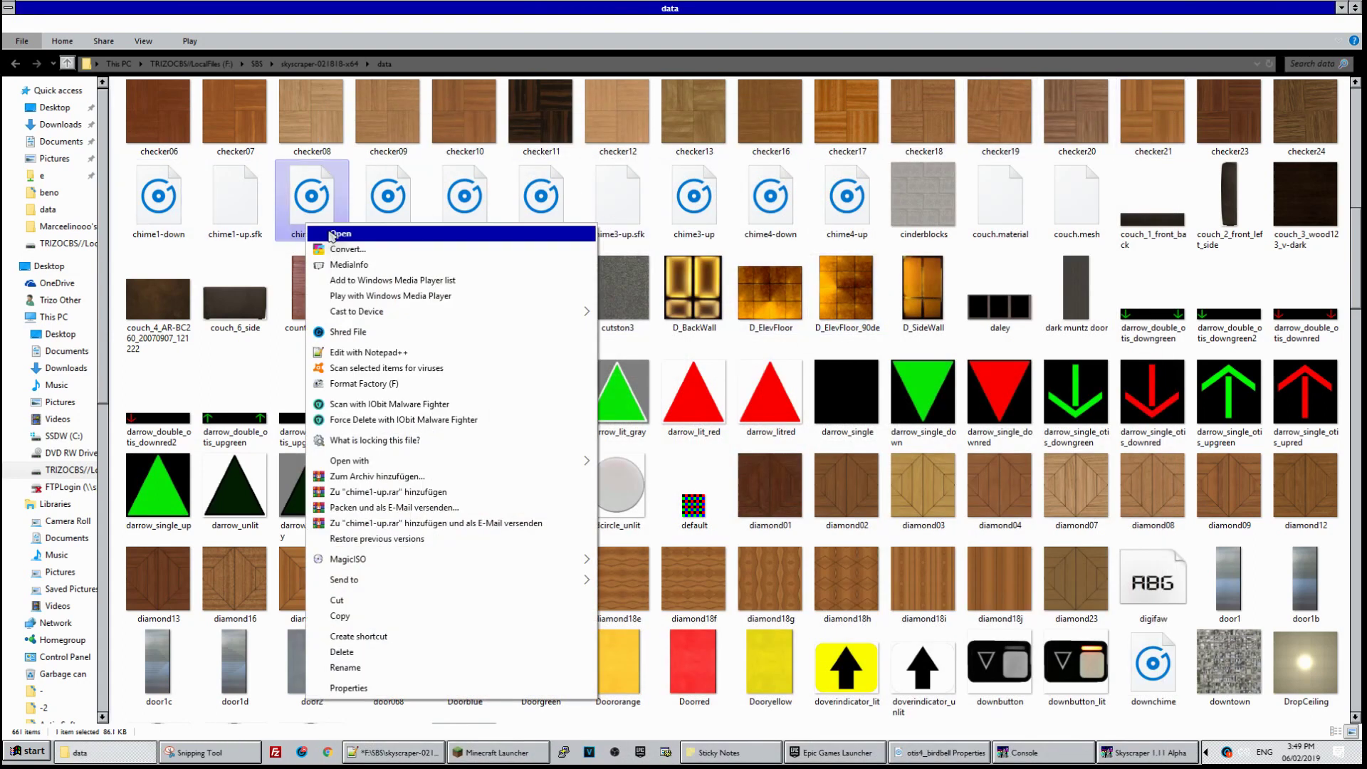
{"action": "key", "text": "Escape"}
Play the mechchime8 and mechchime9 sound files, closing the player after each
{"action": "scroll", "coordinate": [783, 427], "scroll_direction": "down", "scroll_amount": 5}
{"action": "left_click", "coordinate": [943, 455]}
{"action": "scroll", "coordinate": [943, 456], "scroll_direction": "down", "scroll_amount": 10}
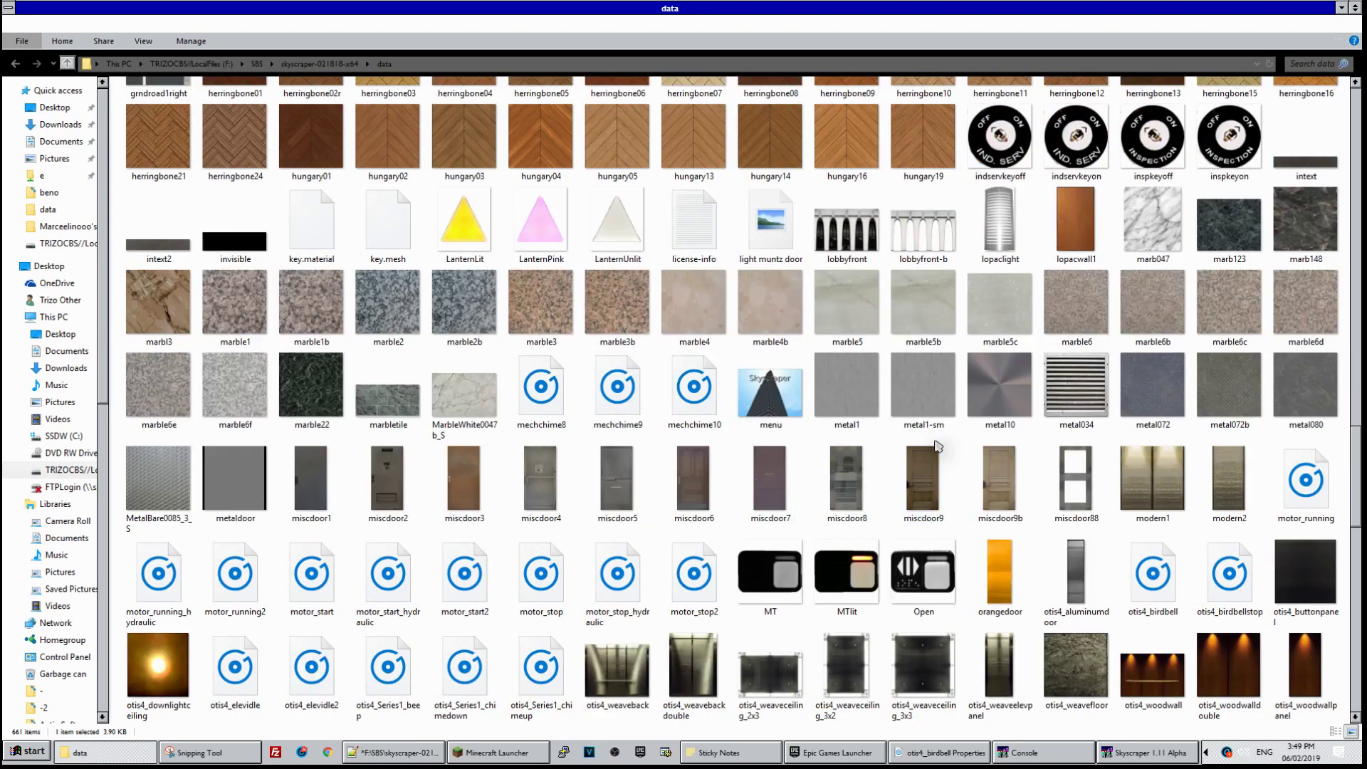
{"action": "double_click", "coordinate": [540, 399]}
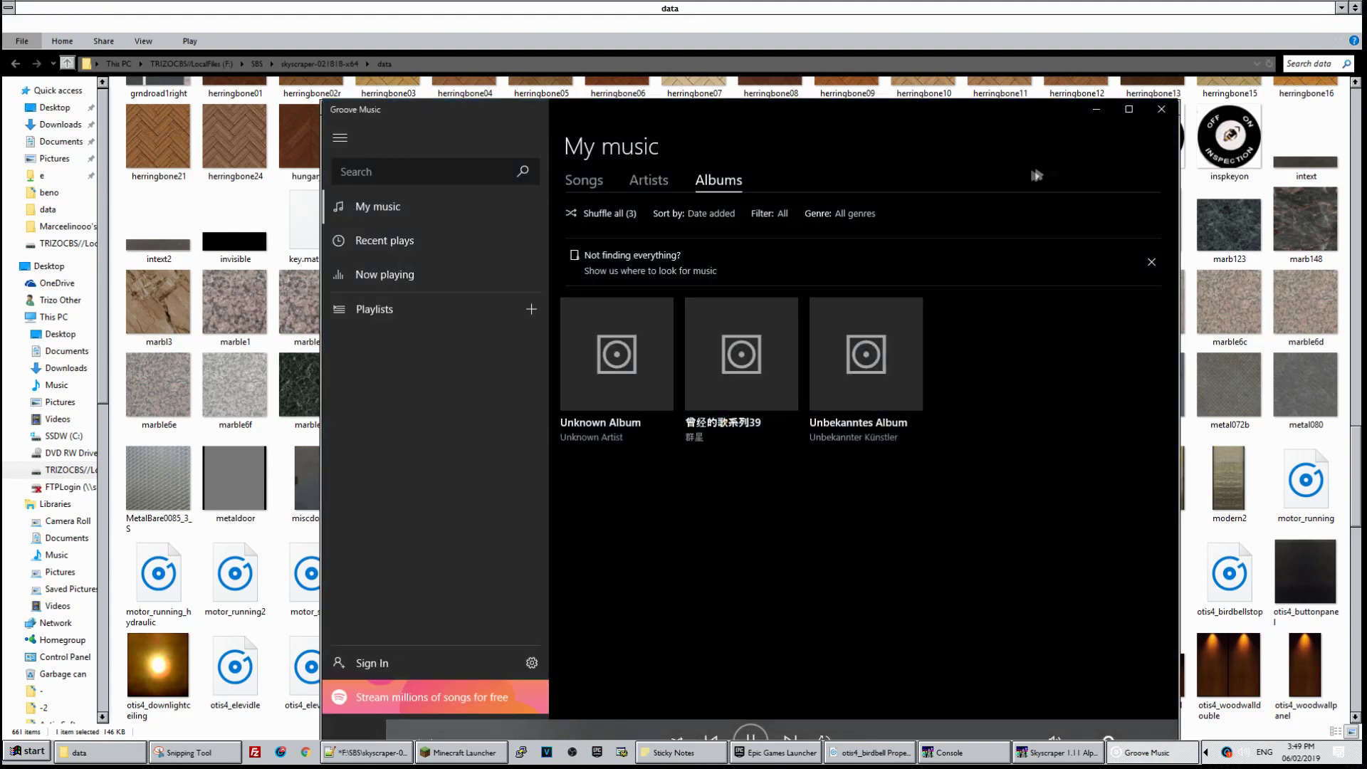
{"action": "left_click", "coordinate": [1167, 108]}
{"action": "double_click", "coordinate": [630, 395]}
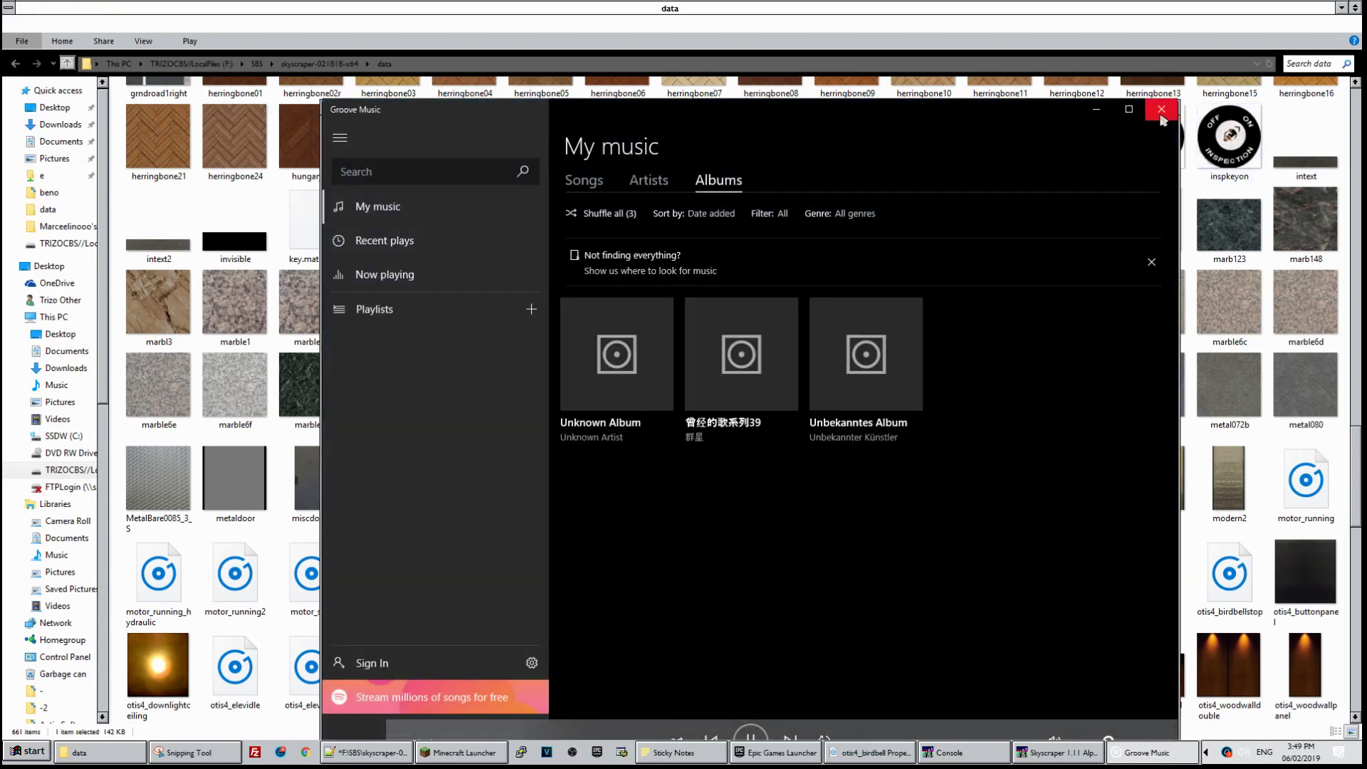
{"action": "left_click", "coordinate": [1161, 111]}
Play the otis4_Series1_chimeup sound file and close the player
{"action": "scroll", "coordinate": [919, 566], "scroll_direction": "down", "scroll_amount": 3}
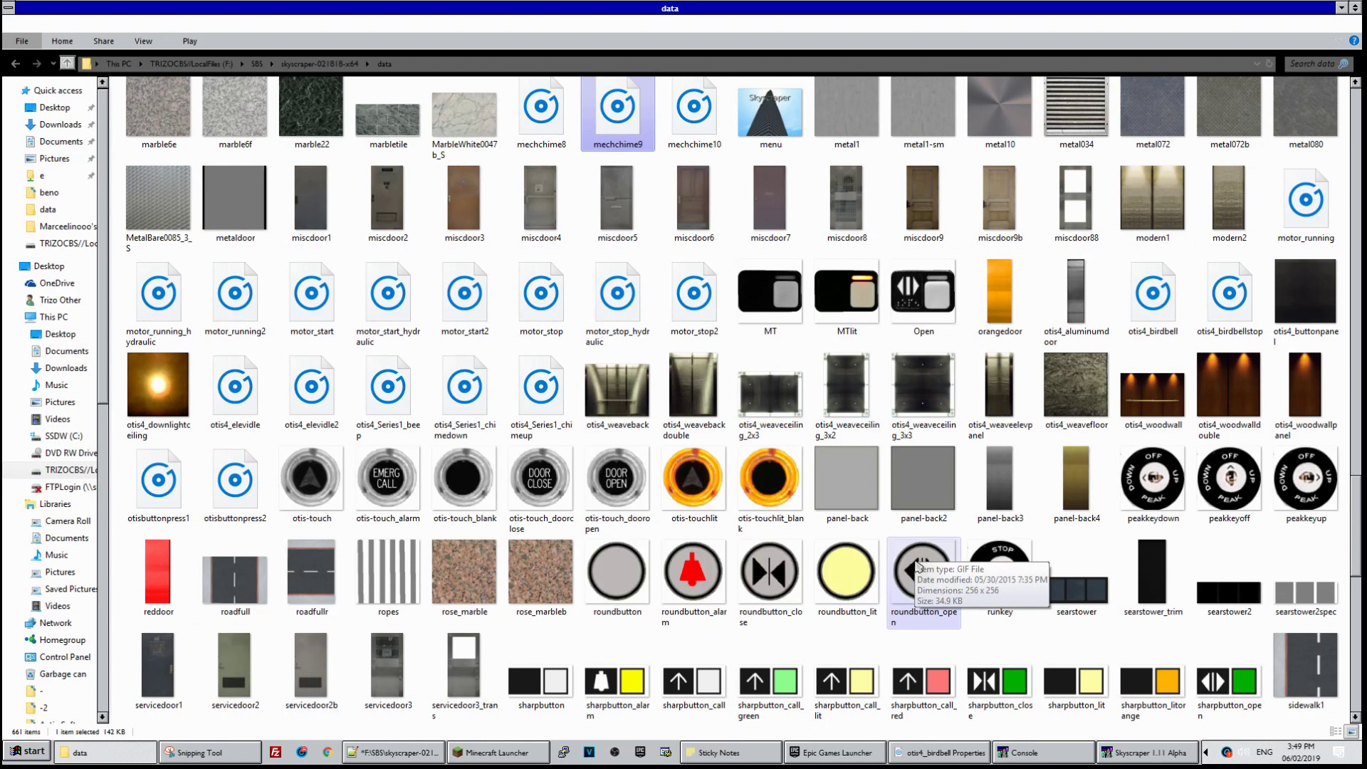
{"action": "scroll", "coordinate": [918, 566], "scroll_direction": "down", "scroll_amount": 3}
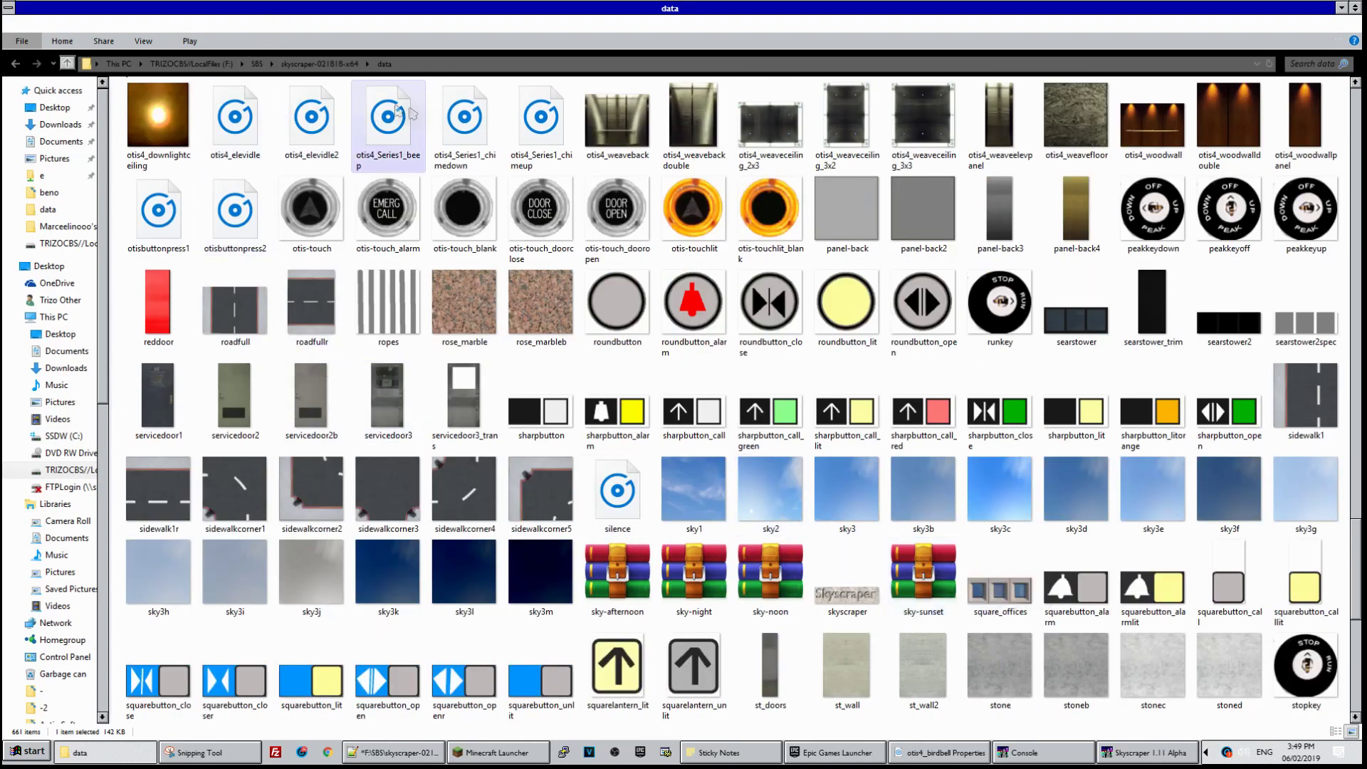
{"action": "double_click", "coordinate": [520, 153]}
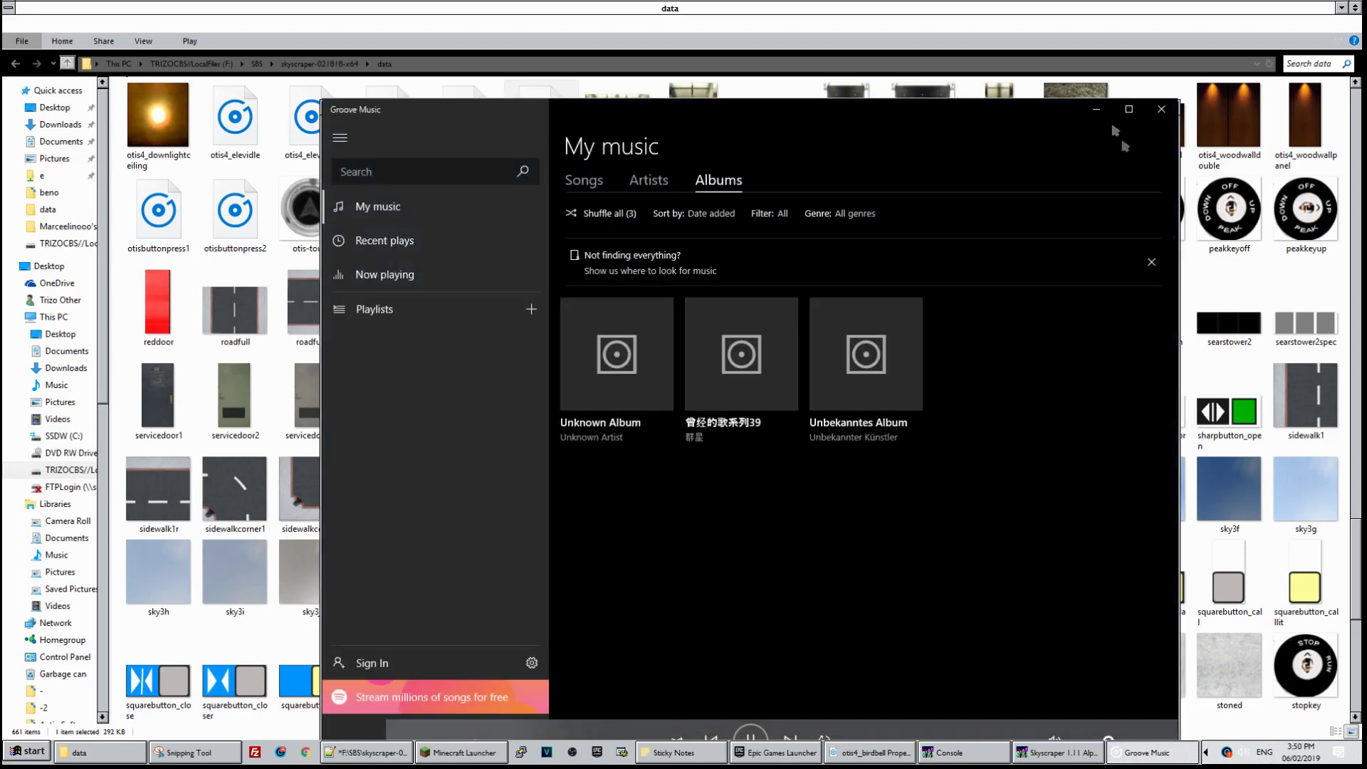
{"action": "left_click", "coordinate": [1161, 109]}
Find the upchime sound file near the end of the data folder, play it and close the player
{"action": "scroll", "coordinate": [703, 379], "scroll_direction": "down", "scroll_amount": 6}
{"action": "scroll", "coordinate": [704, 379], "scroll_direction": "up", "scroll_amount": 6}
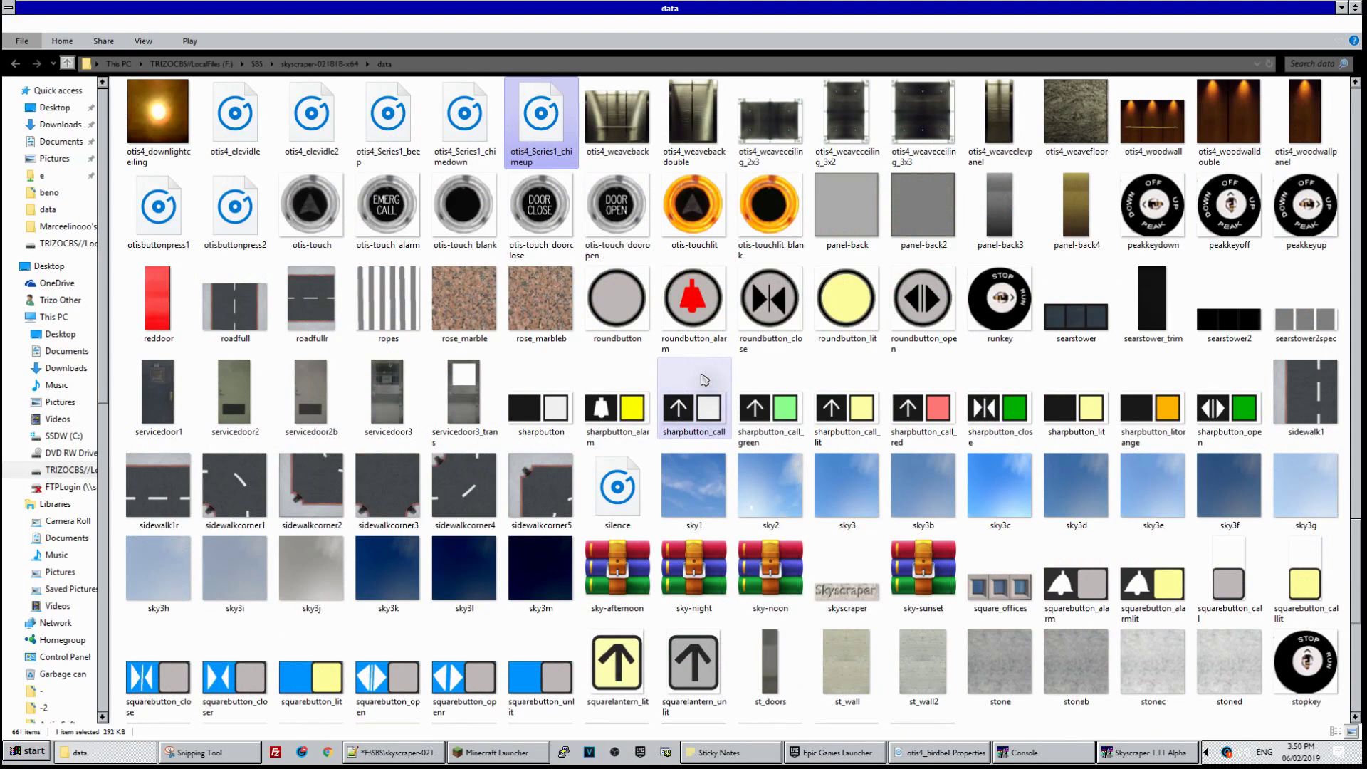
{"action": "scroll", "coordinate": [703, 380], "scroll_direction": "down", "scroll_amount": 3}
{"action": "scroll", "coordinate": [703, 379], "scroll_direction": "down", "scroll_amount": 3}
{"action": "scroll", "coordinate": [704, 379], "scroll_direction": "up", "scroll_amount": 3}
{"action": "scroll", "coordinate": [703, 379], "scroll_direction": "down", "scroll_amount": 3}
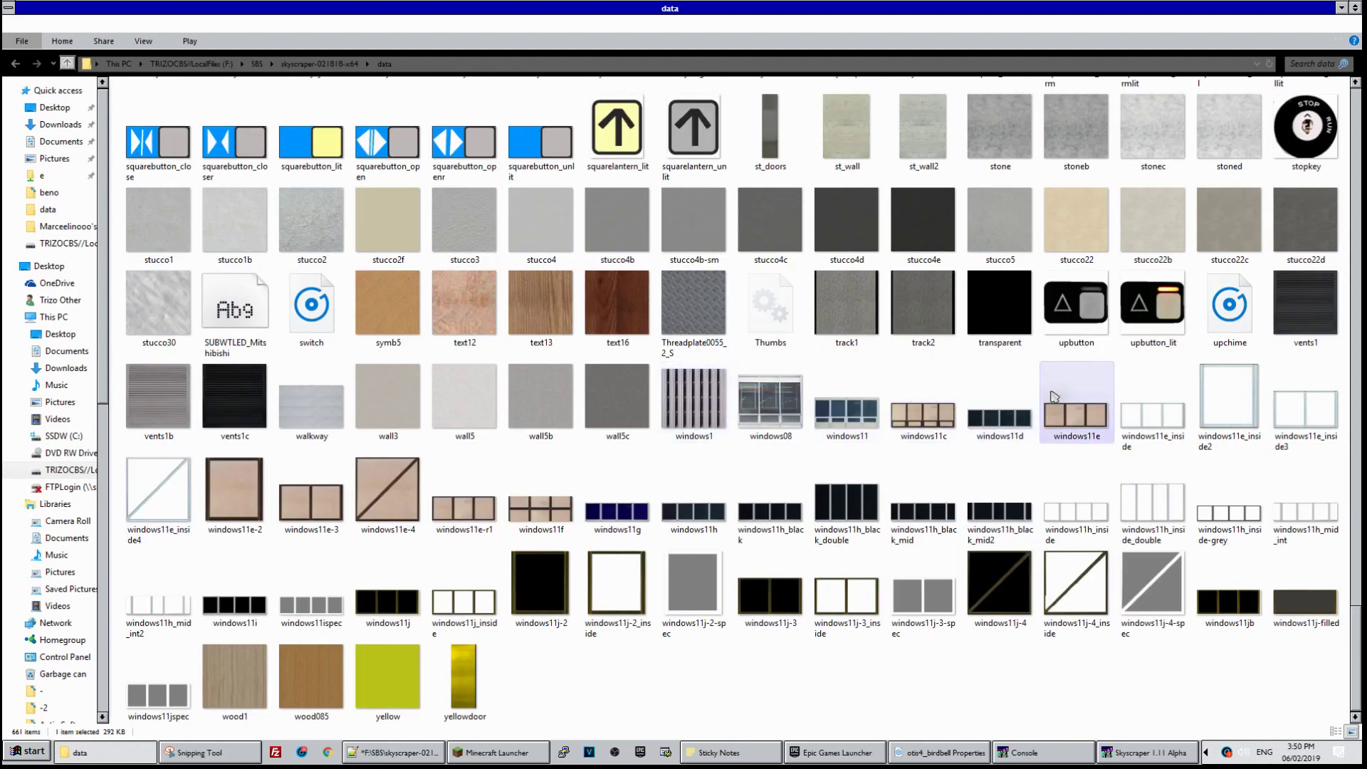
{"action": "double_click", "coordinate": [1264, 310]}
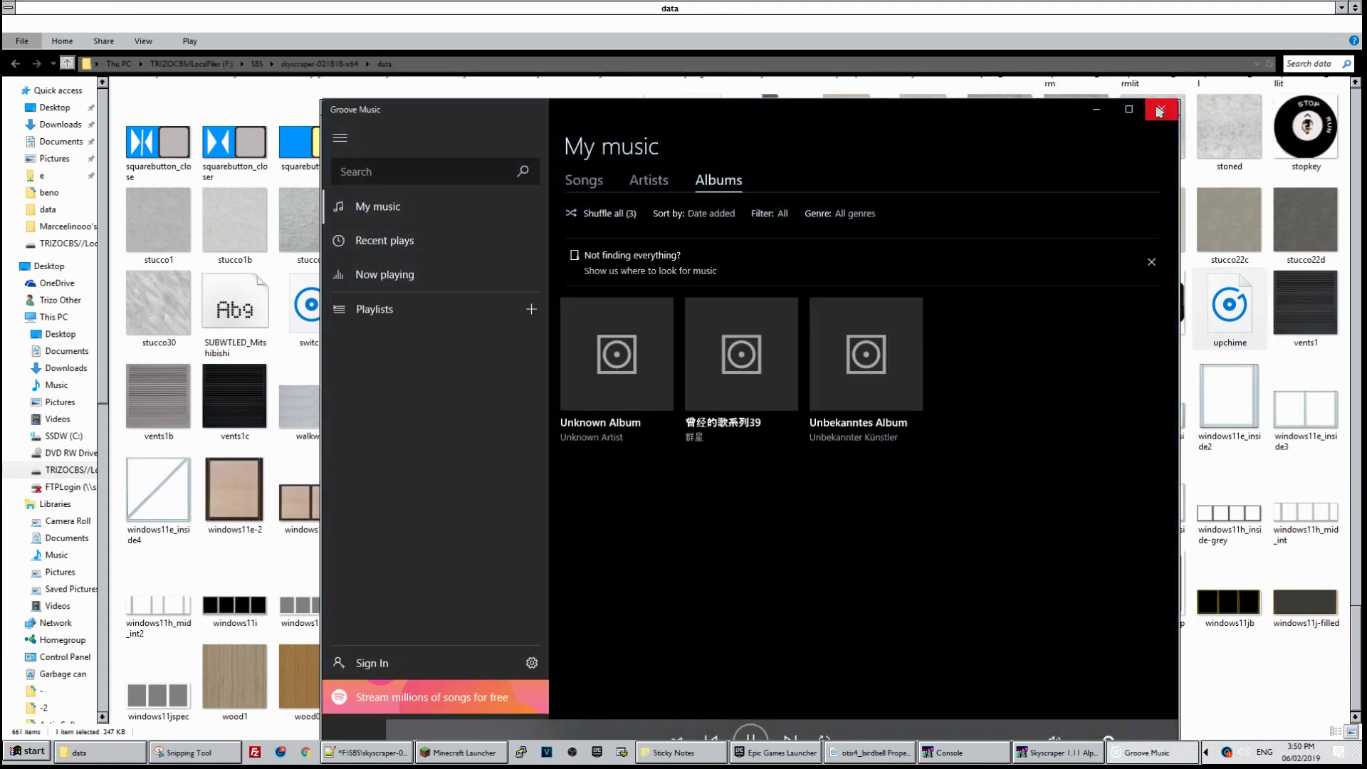
{"action": "left_click", "coordinate": [1159, 111]}
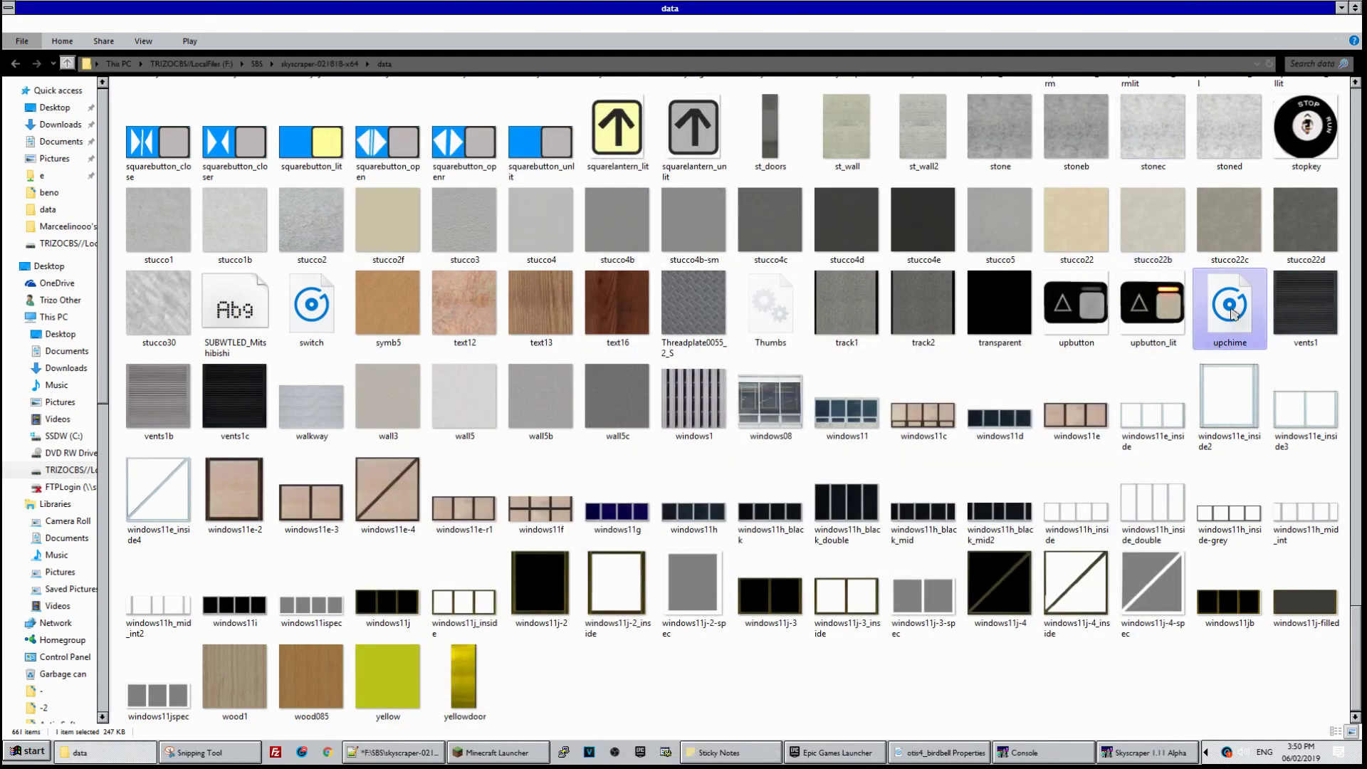
Open the properties of the upchime sound file and close the Snipping Tool
{"action": "right_click", "coordinate": [1233, 314]}
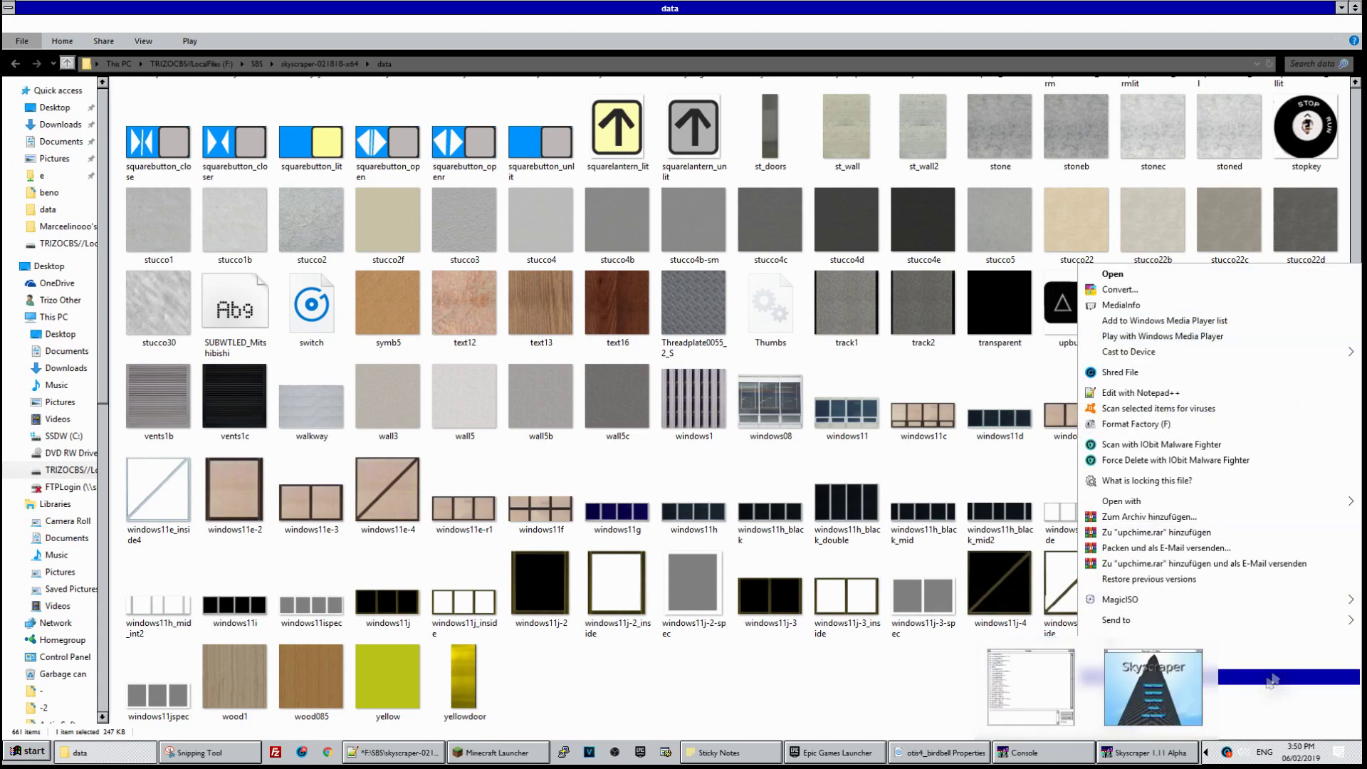
{"action": "left_click", "coordinate": [1121, 728]}
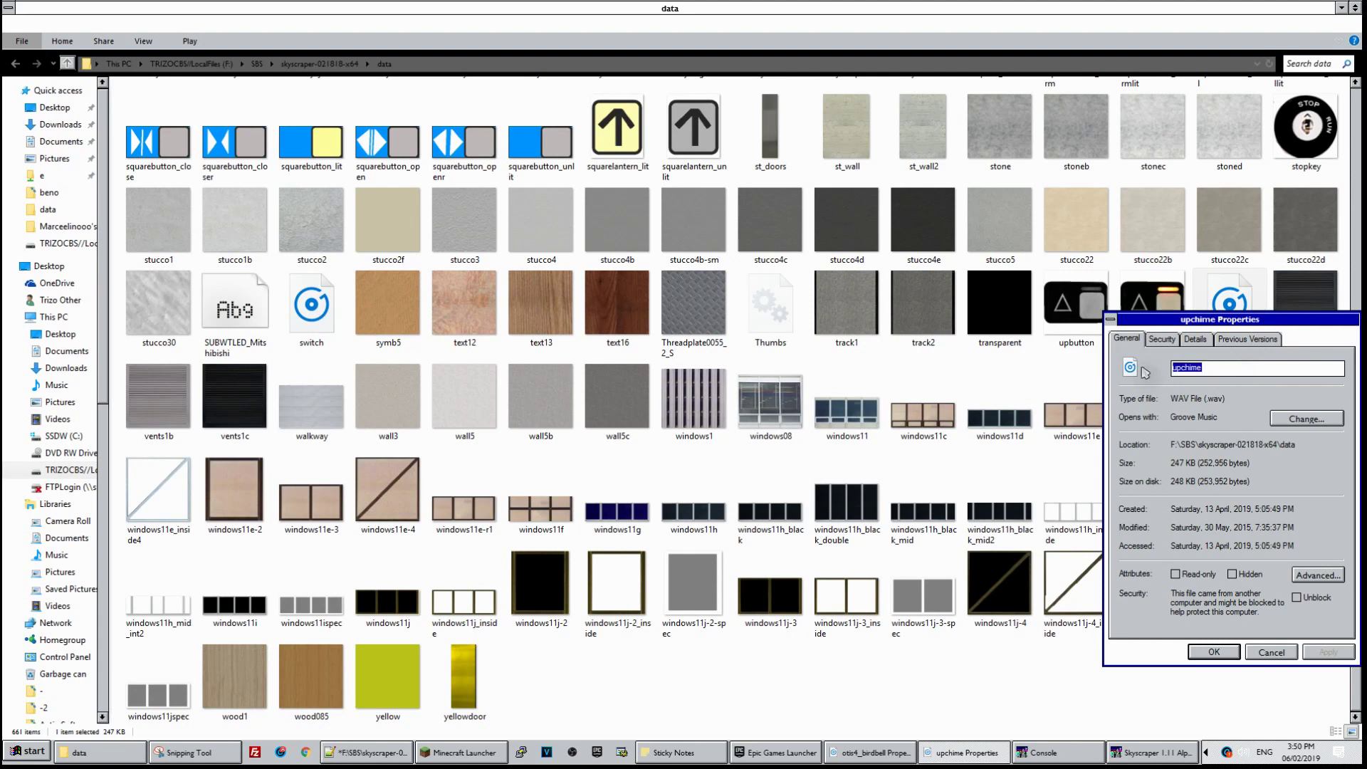
{"action": "right_click", "coordinate": [1202, 367]}
{"action": "left_click", "coordinate": [188, 751]}
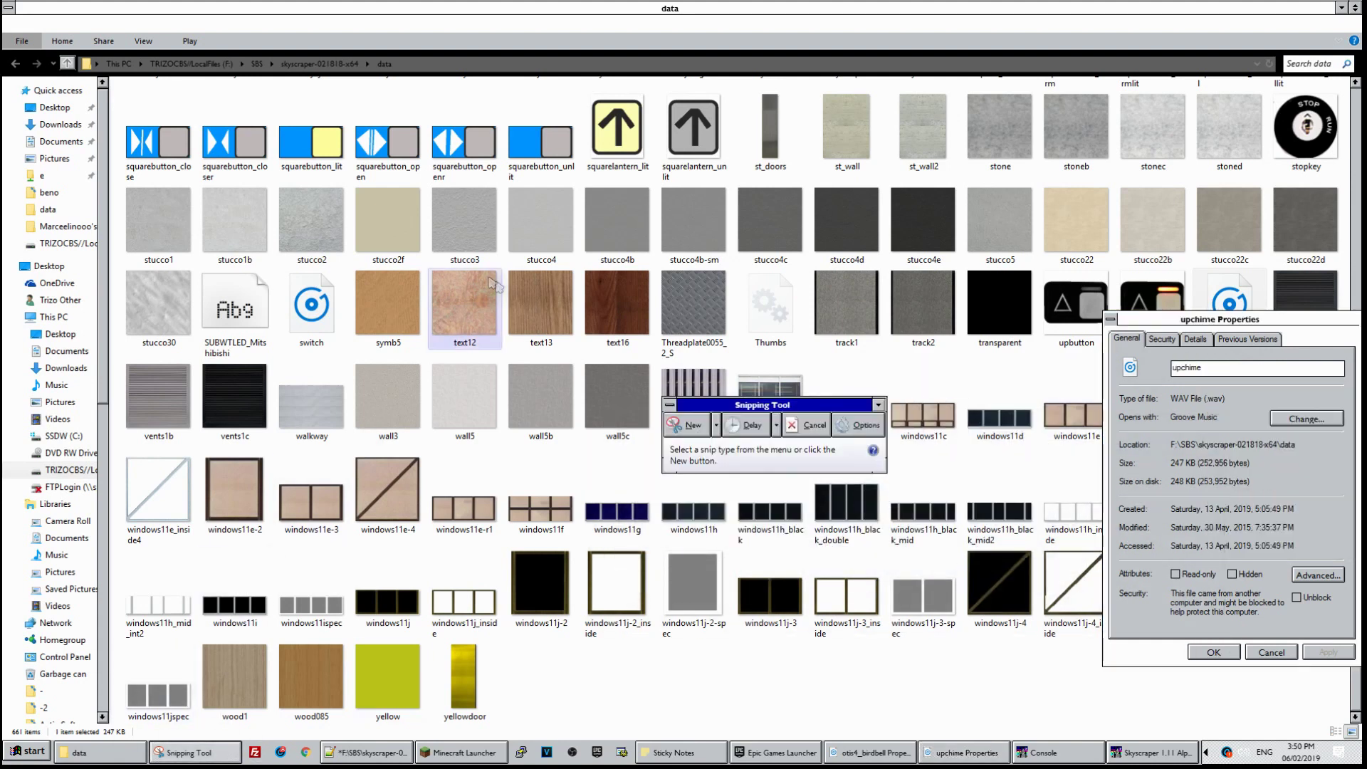
{"action": "double_click", "coordinate": [673, 406]}
Switch to Notepad++, set the BeepSound value to upchime.wav and save Coalham Hospital.bld
{"action": "mouse_move", "coordinate": [368, 753]}
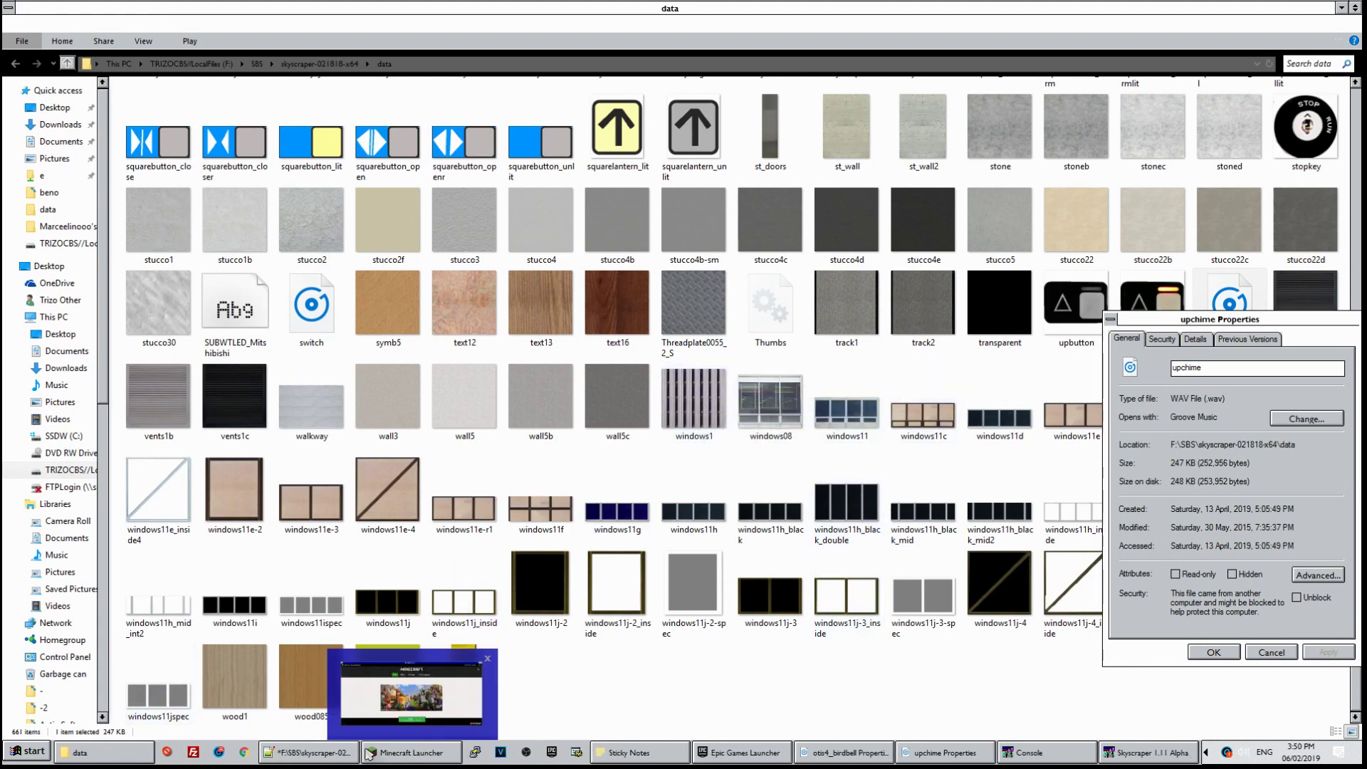
{"action": "left_click", "coordinate": [308, 751]}
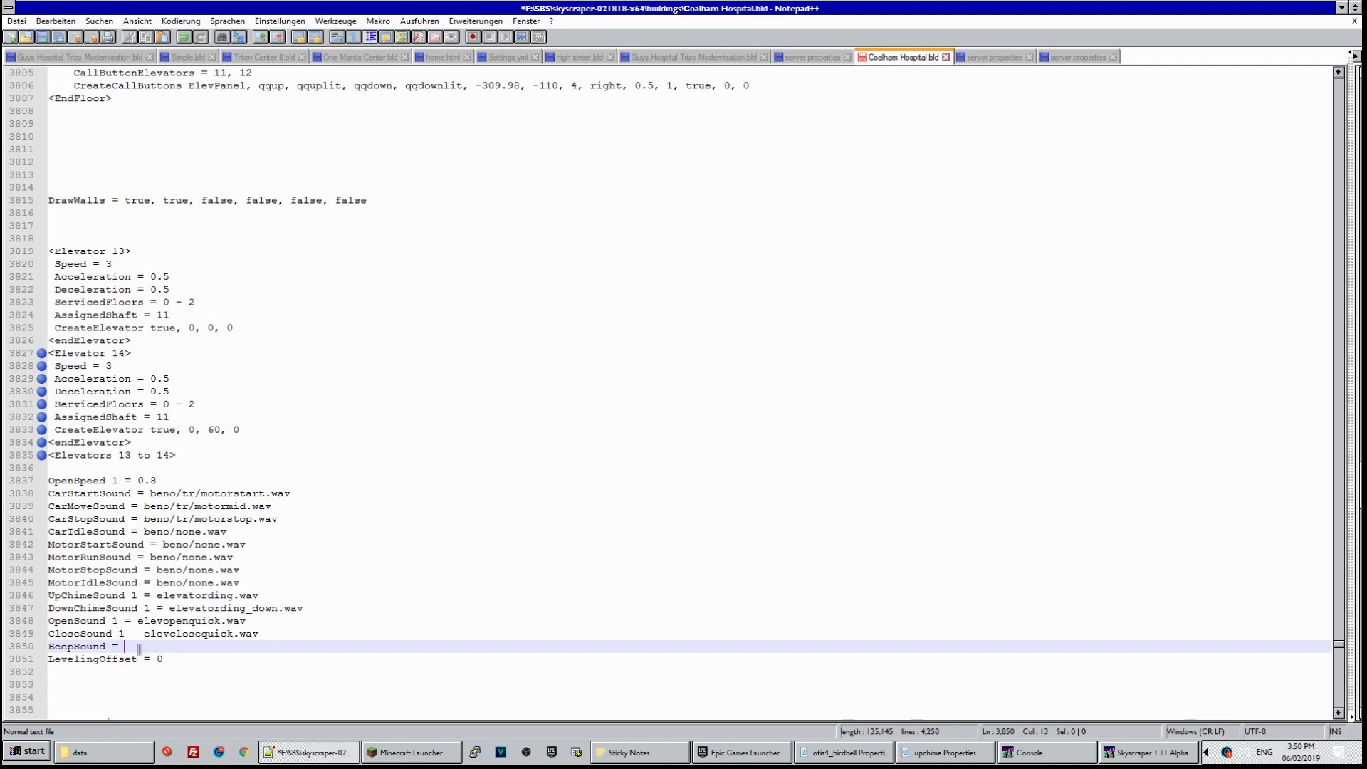
{"action": "type", "text": "upchime.wav"}
{"action": "key", "text": "ctrl+s"}
Switch to Skyscraper, load the Coalham Hospital building as another building and dismiss the missing-files notice
{"action": "key", "text": "alt+Tab"}
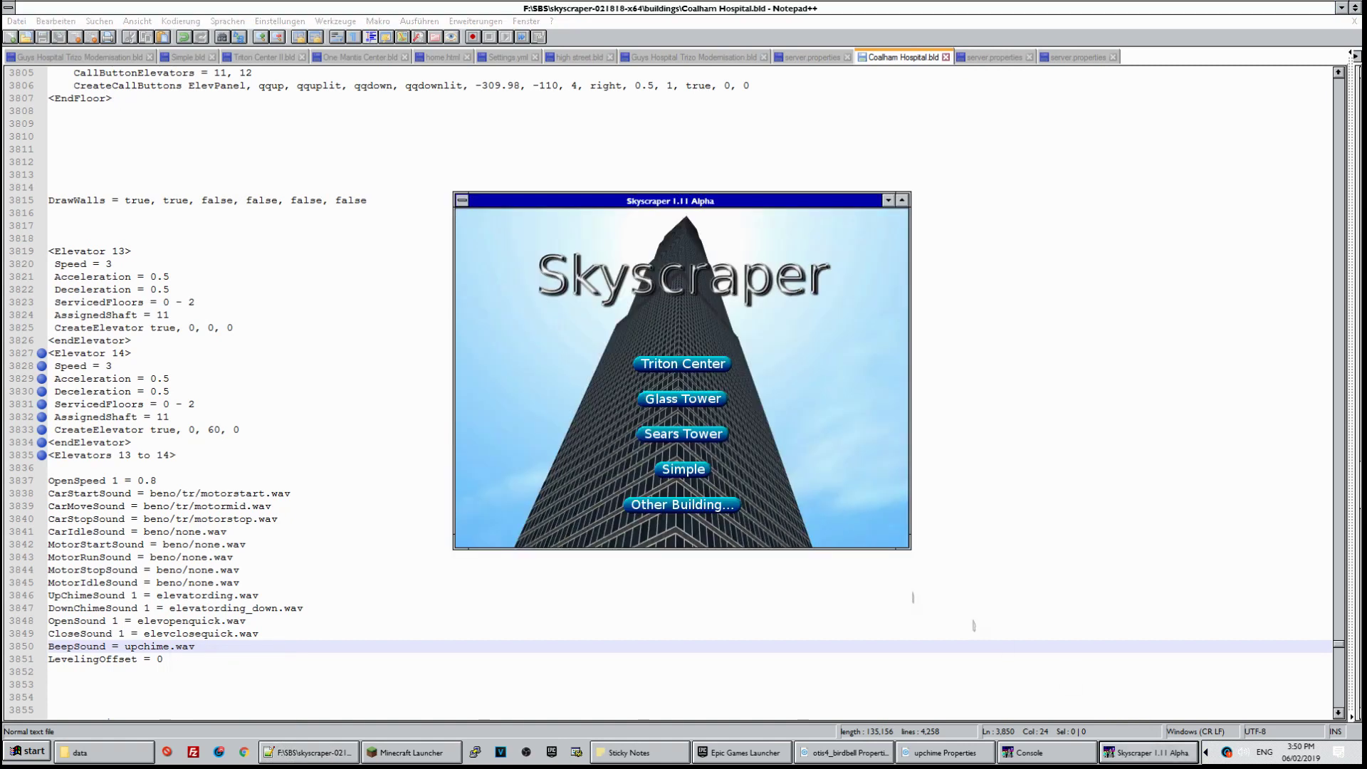
{"action": "left_click", "coordinate": [681, 510]}
{"action": "double_click", "coordinate": [627, 355]}
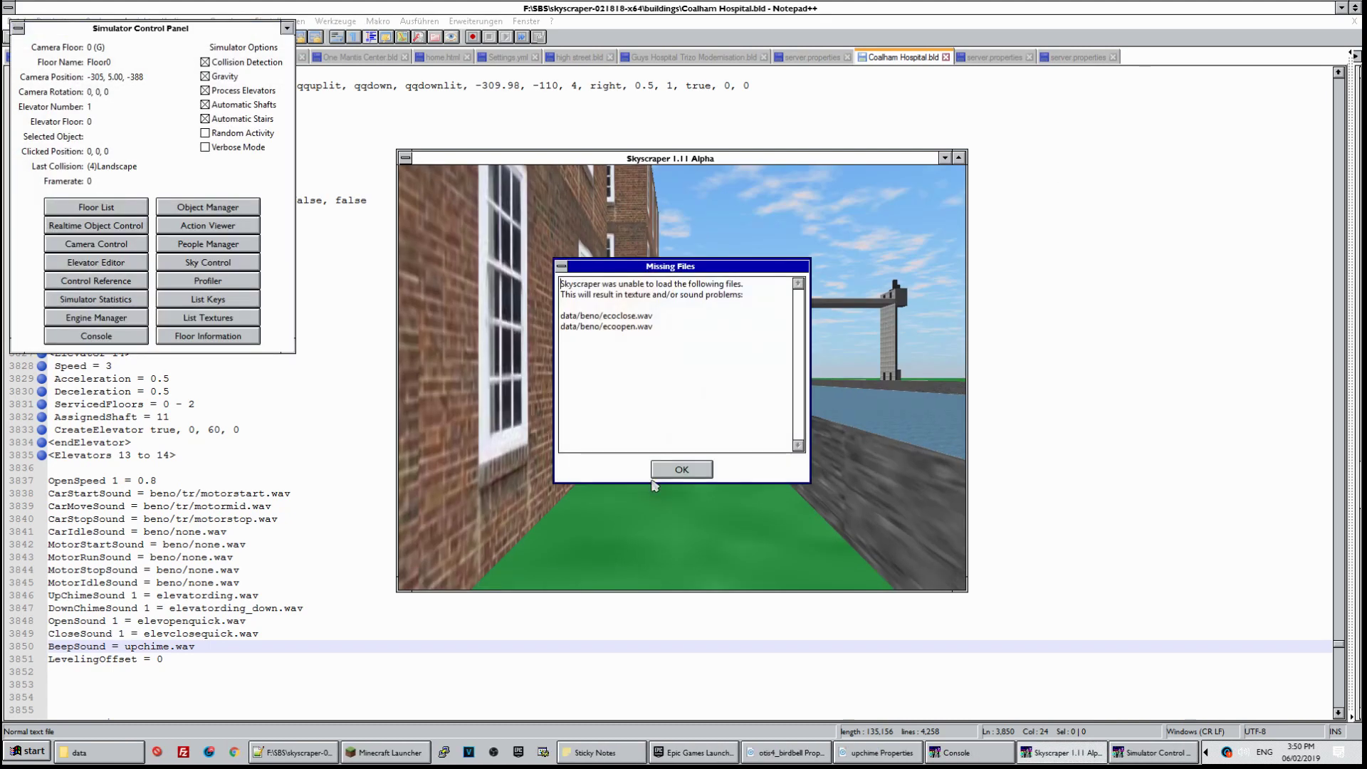
{"action": "left_click", "coordinate": [660, 480]}
Walk from the outdoor starting point into the building, up to the elevator doors on the ground floor
{"action": "left_click_drag", "start_coordinate": [798, 439], "coordinate": [683, 378]}
{"action": "key", "text": "Up"}
{"action": "key", "text": "Up"}
{"action": "key", "text": "Down"}
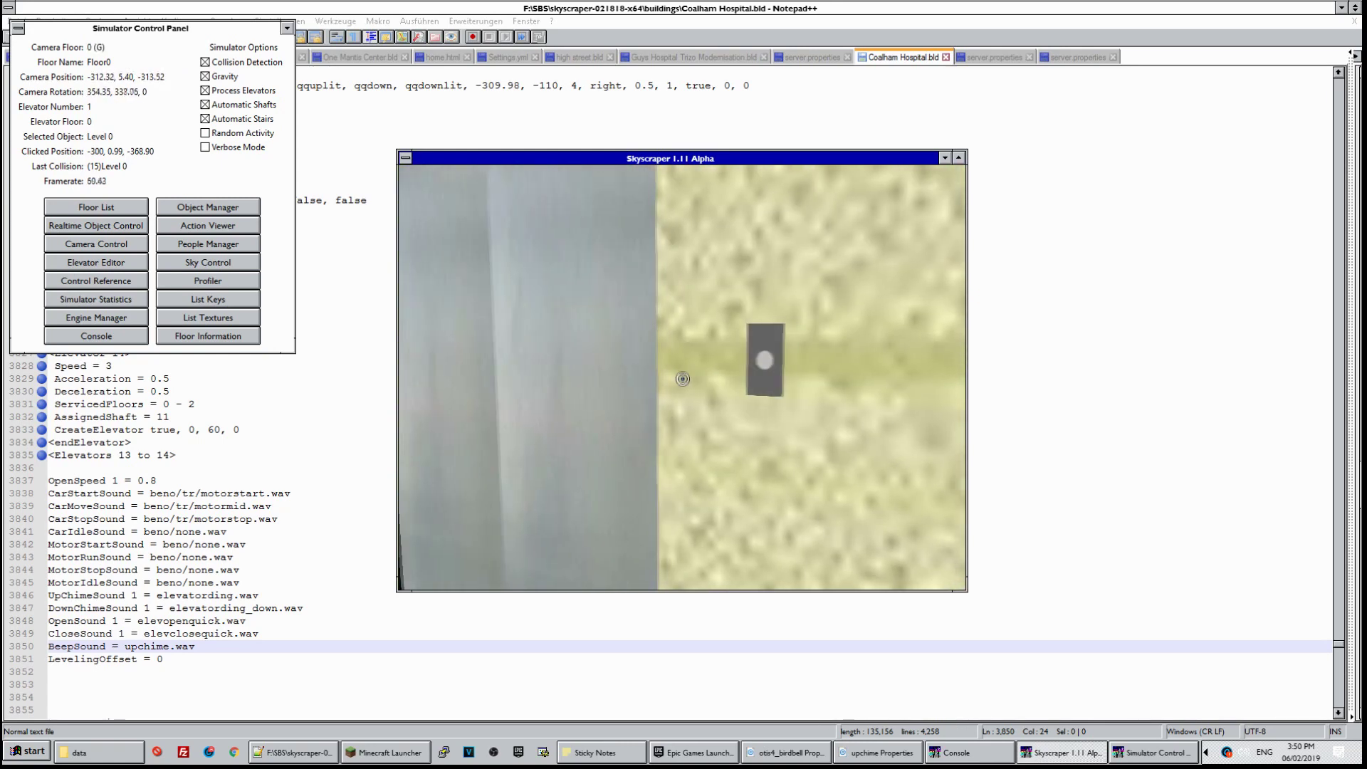
Call the elevator, enter the car of Elevator 14 and ride it to floor 2
{"action": "mouse_move", "coordinate": [682, 377]}
{"action": "left_mouse_down"}
{"action": "mouse_move", "coordinate": [723, 380]}
{"action": "mouse_move", "coordinate": [681, 378]}
{"action": "left_mouse_up"}
{"action": "key", "text": "Up"}
{"action": "key", "text": "Down"}
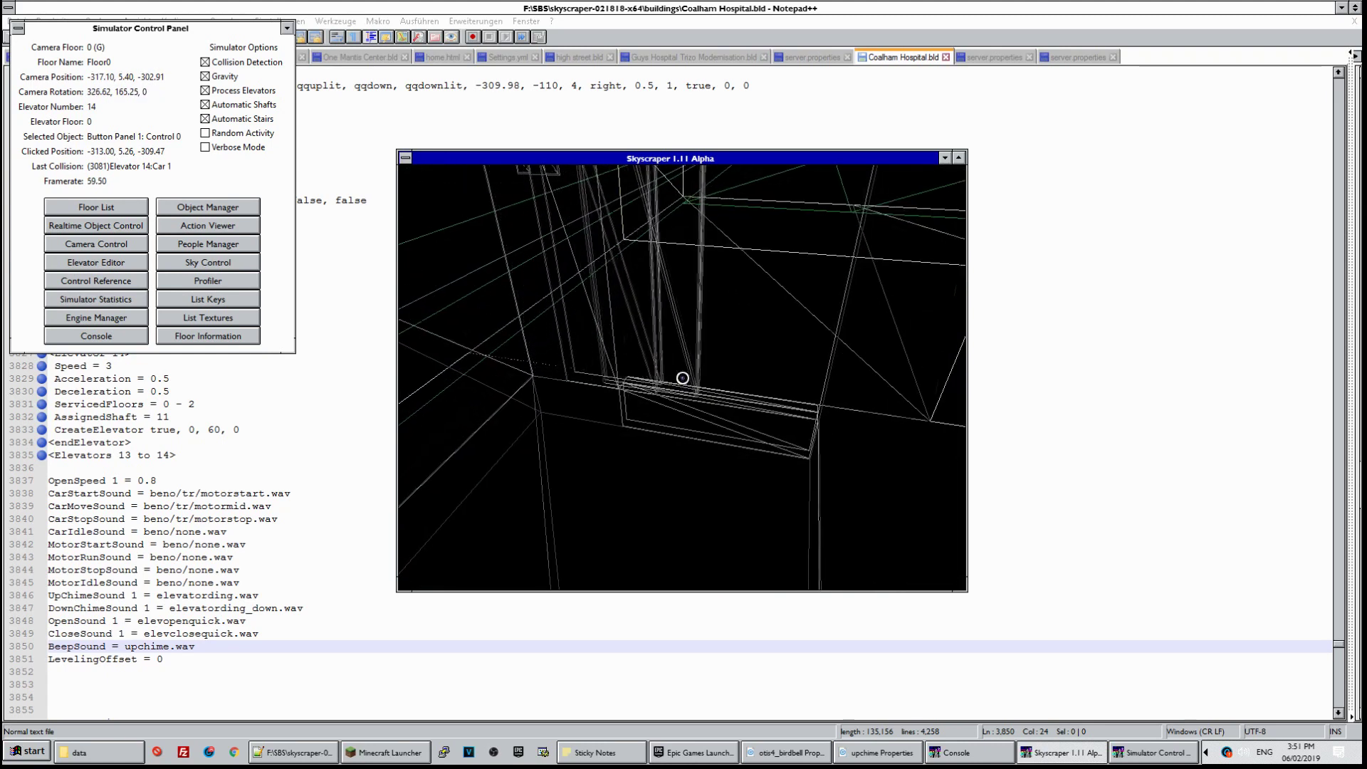
{"action": "left_click_drag", "start_coordinate": [683, 378], "coordinate": [681, 378]}
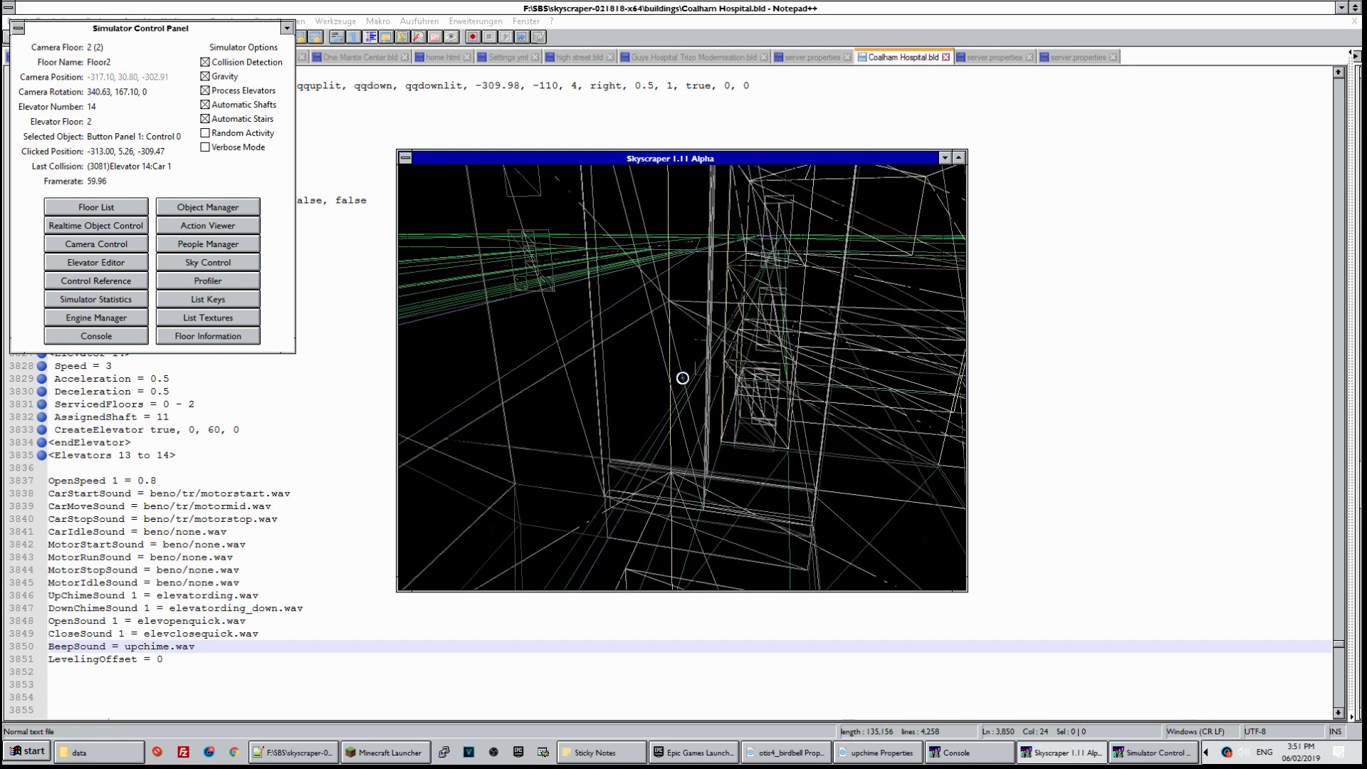
Turn off the wireframe view and walk toward the elevator doorway on floor 2
{"action": "key", "text": "Up"}
{"action": "key", "text": "F4"}
{"action": "key", "text": "Up"}
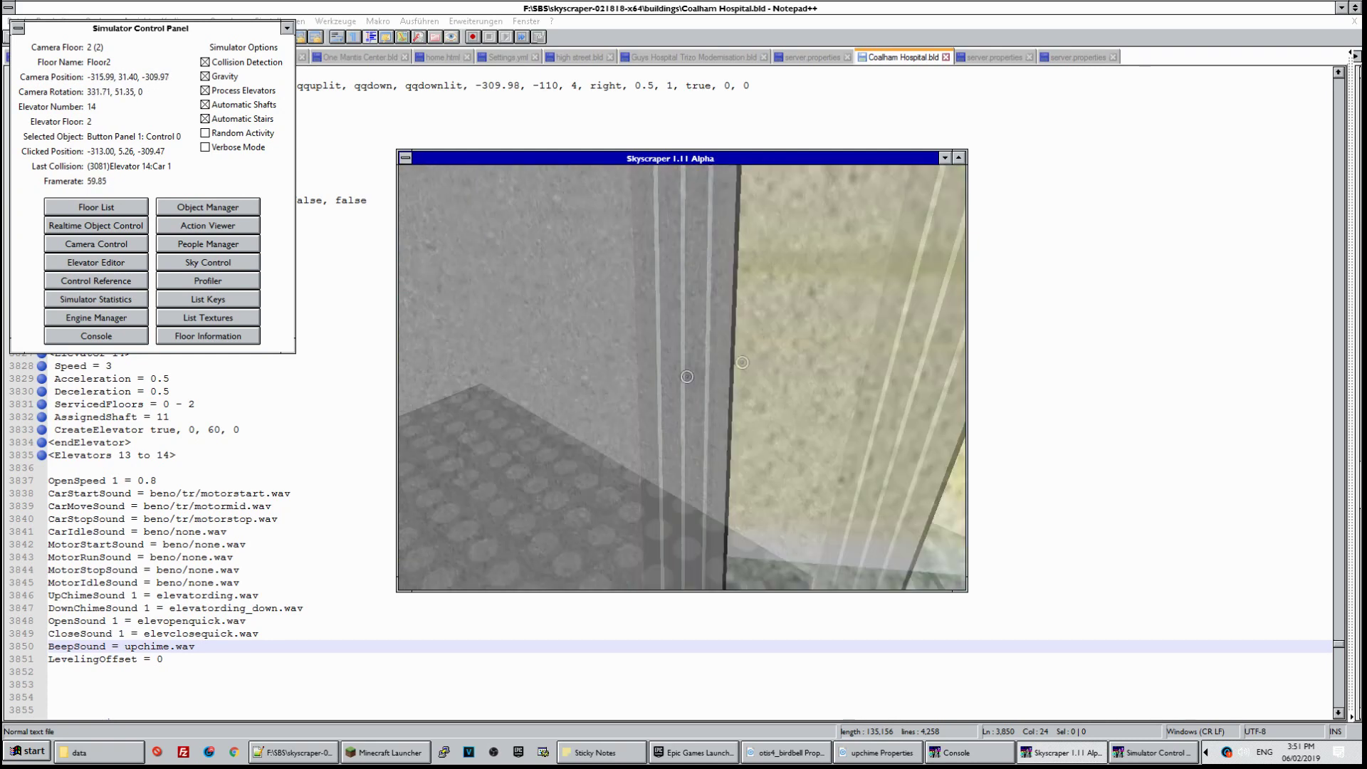
Ride Elevator 14 back down to floor G and decline the request to return to the main menu
{"action": "key", "text": "Right"}
{"action": "key", "text": "Down"}
{"action": "left_click", "coordinate": [682, 378]}
{"action": "key", "text": "Right"}
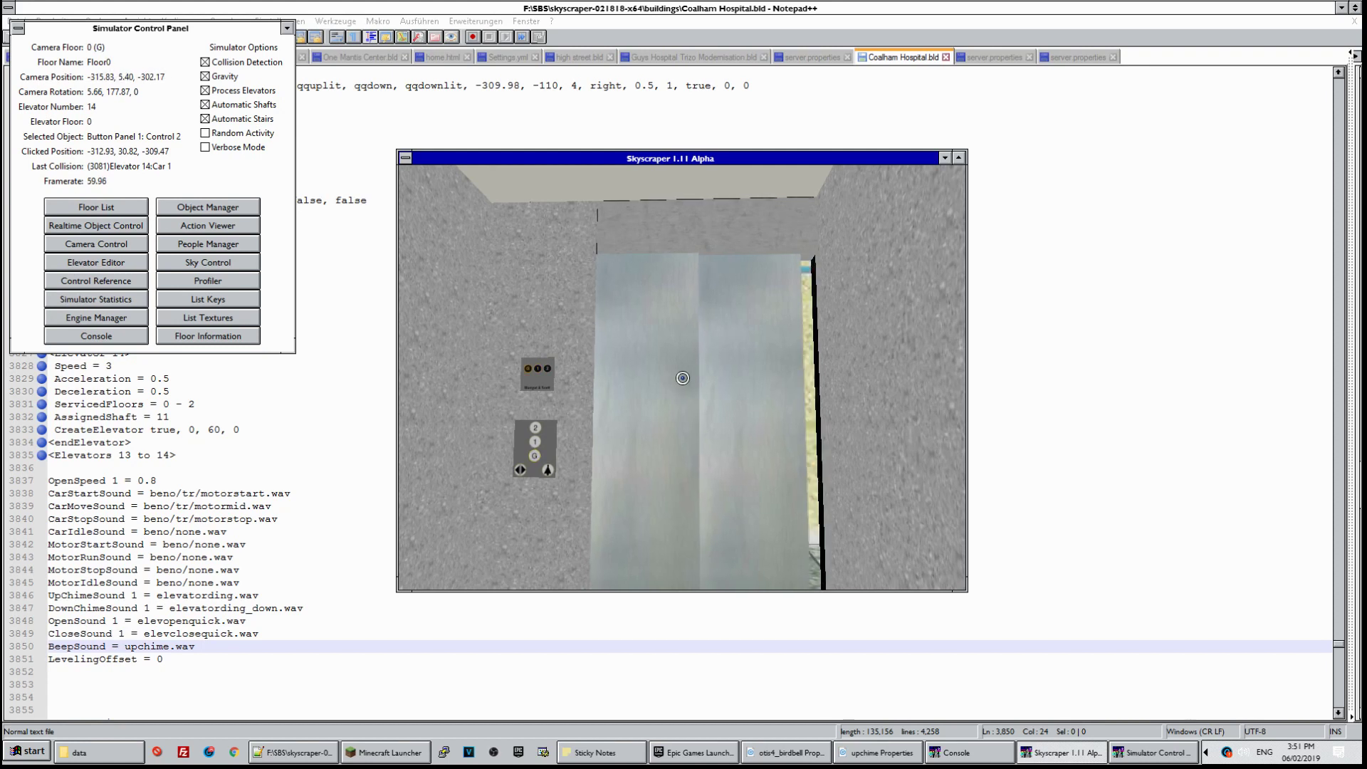
{"action": "key", "text": "Escape"}
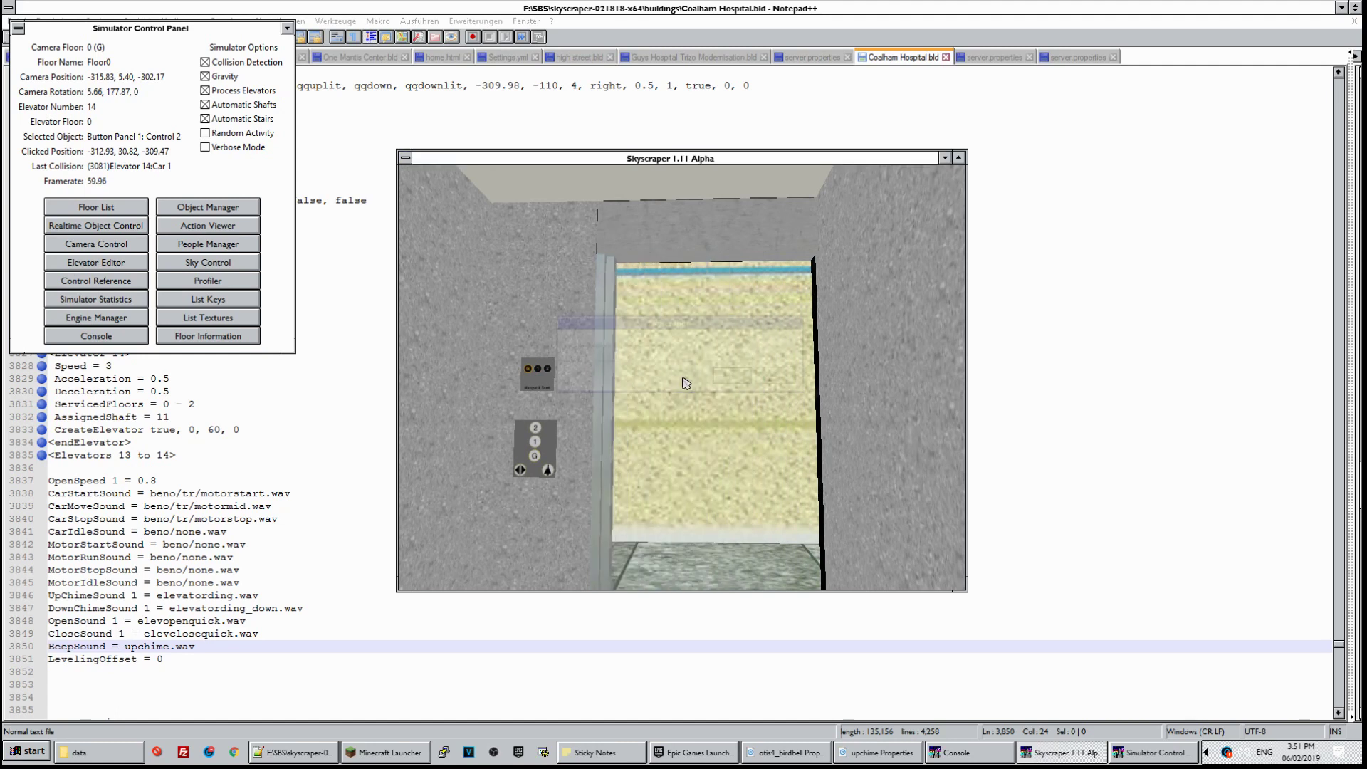
{"action": "left_click", "coordinate": [779, 377]}
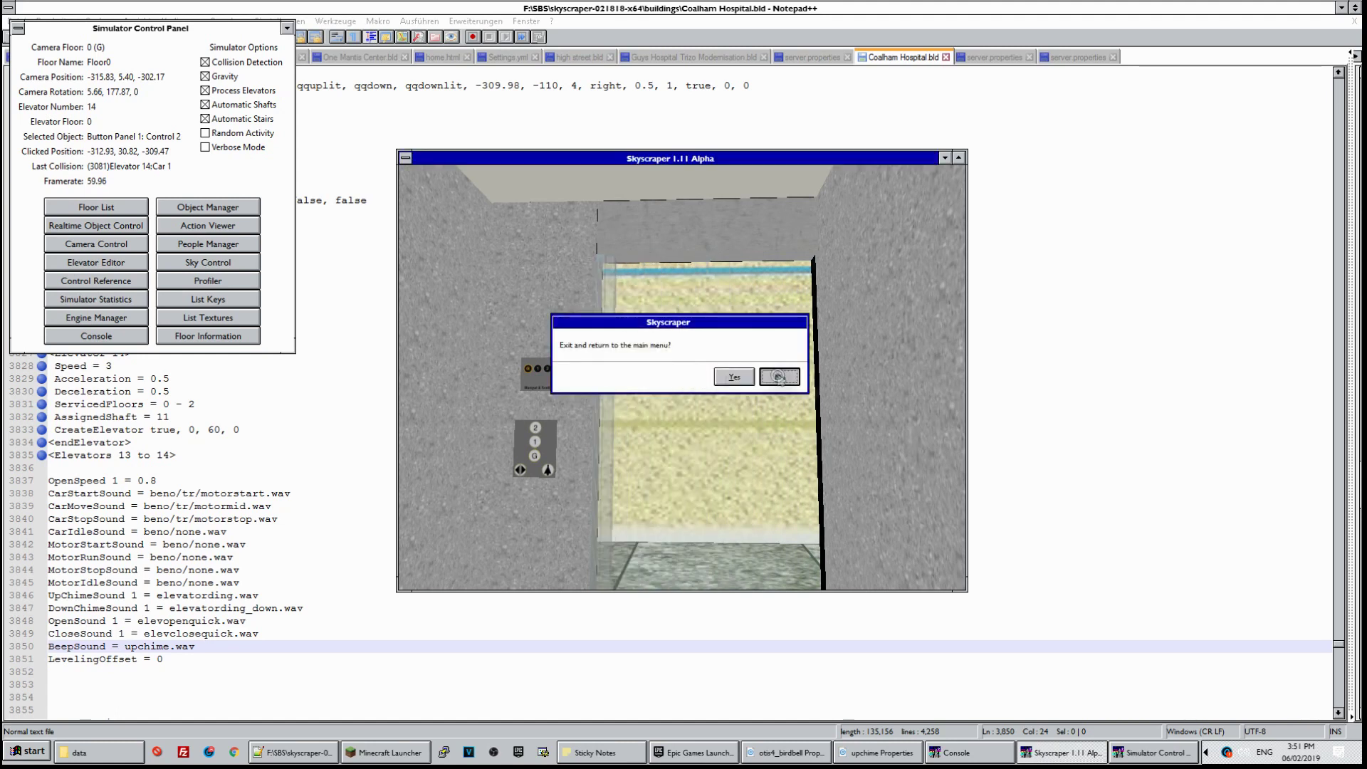
Walk out of the elevator car on the ground floor, turn back toward its doorway and stay in the simulation
{"action": "key", "text": "Up"}
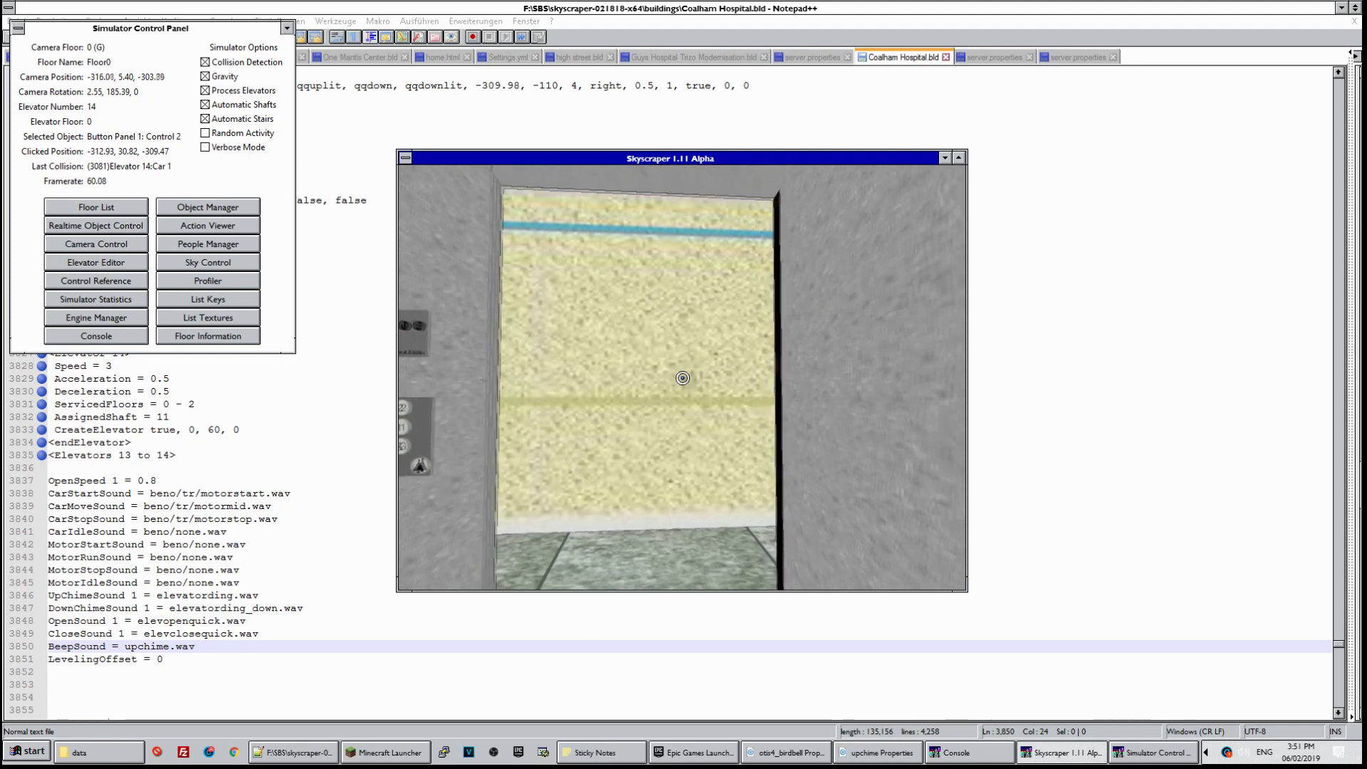
{"action": "key", "text": "Left"}
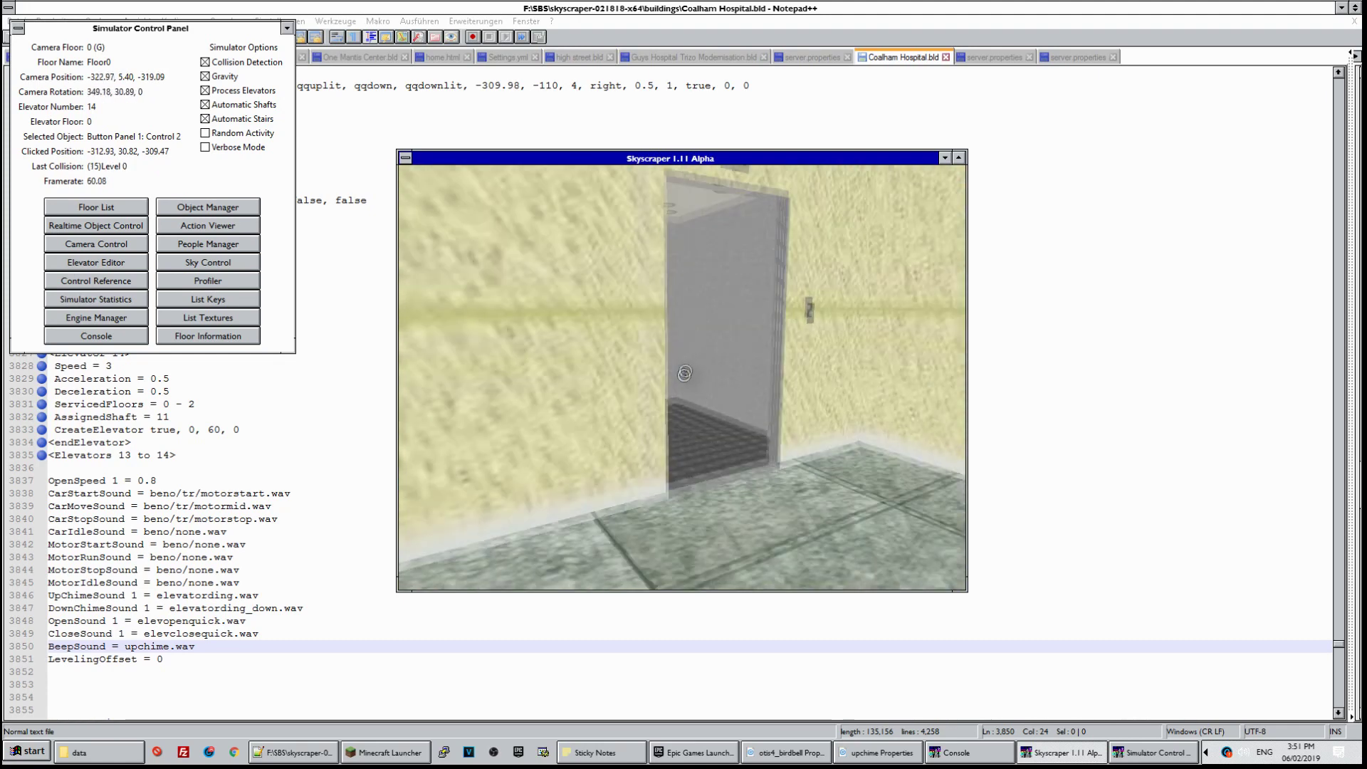
{"action": "key", "text": "Page_Up"}
{"action": "key", "text": "Escape"}
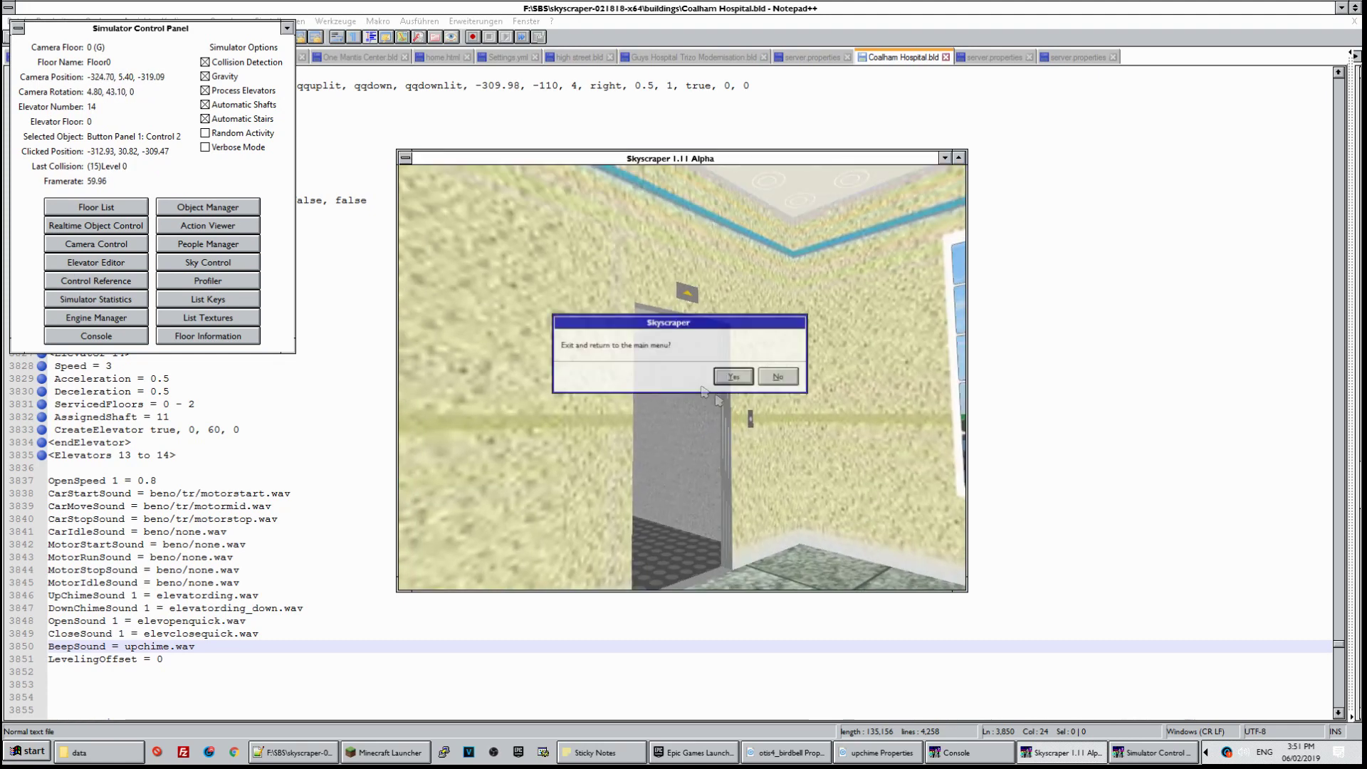
{"action": "left_click", "coordinate": [779, 376]}
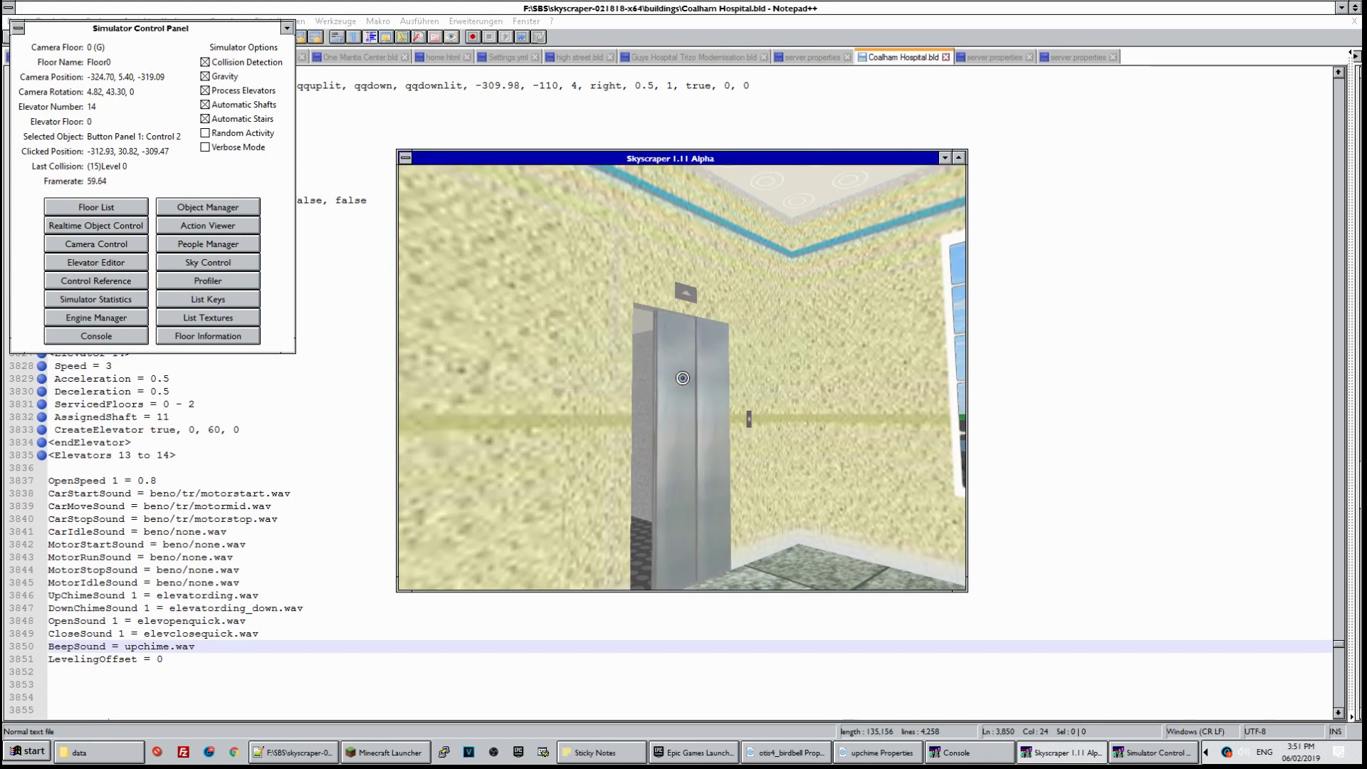
Release the simulator, switch to Audacity and discard all recoverable projects left from the earlier crash
{"action": "key", "text": "Escape"}
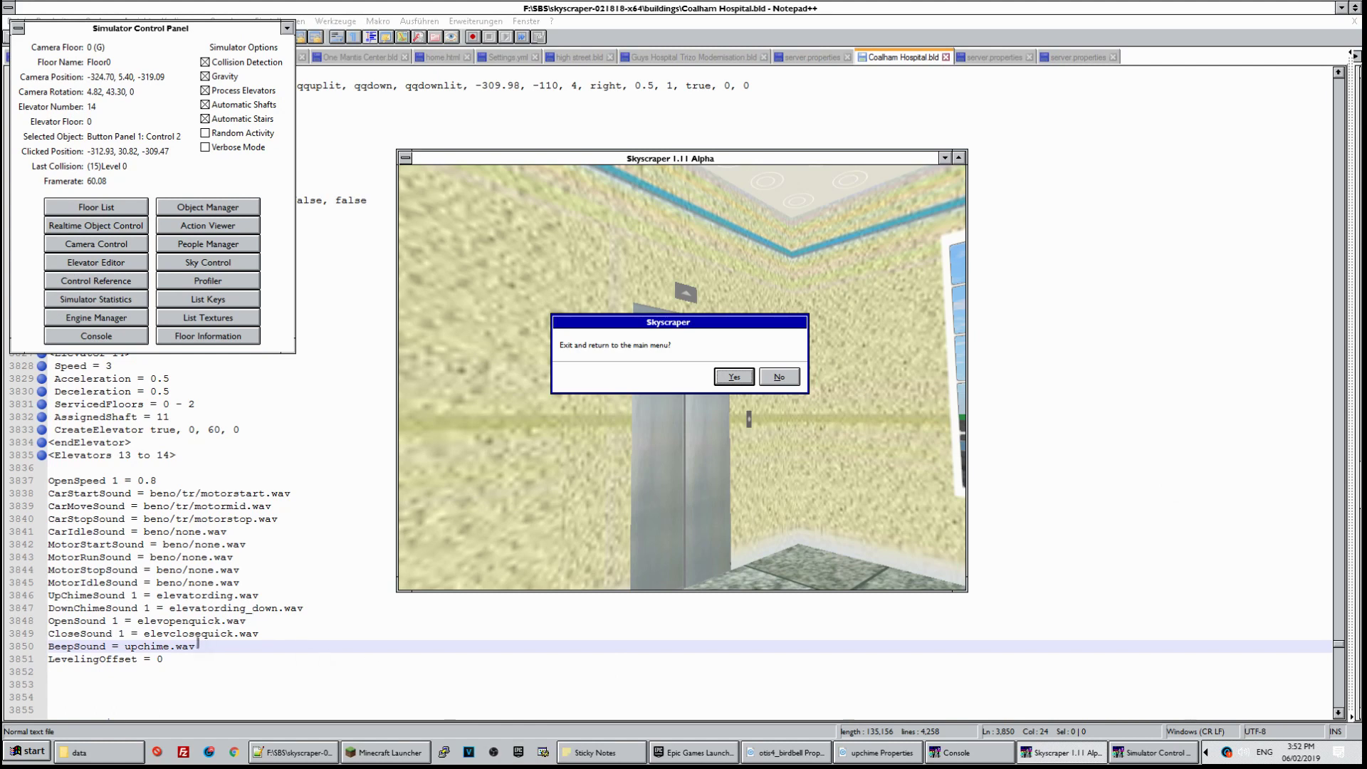
{"action": "key", "text": "super"}
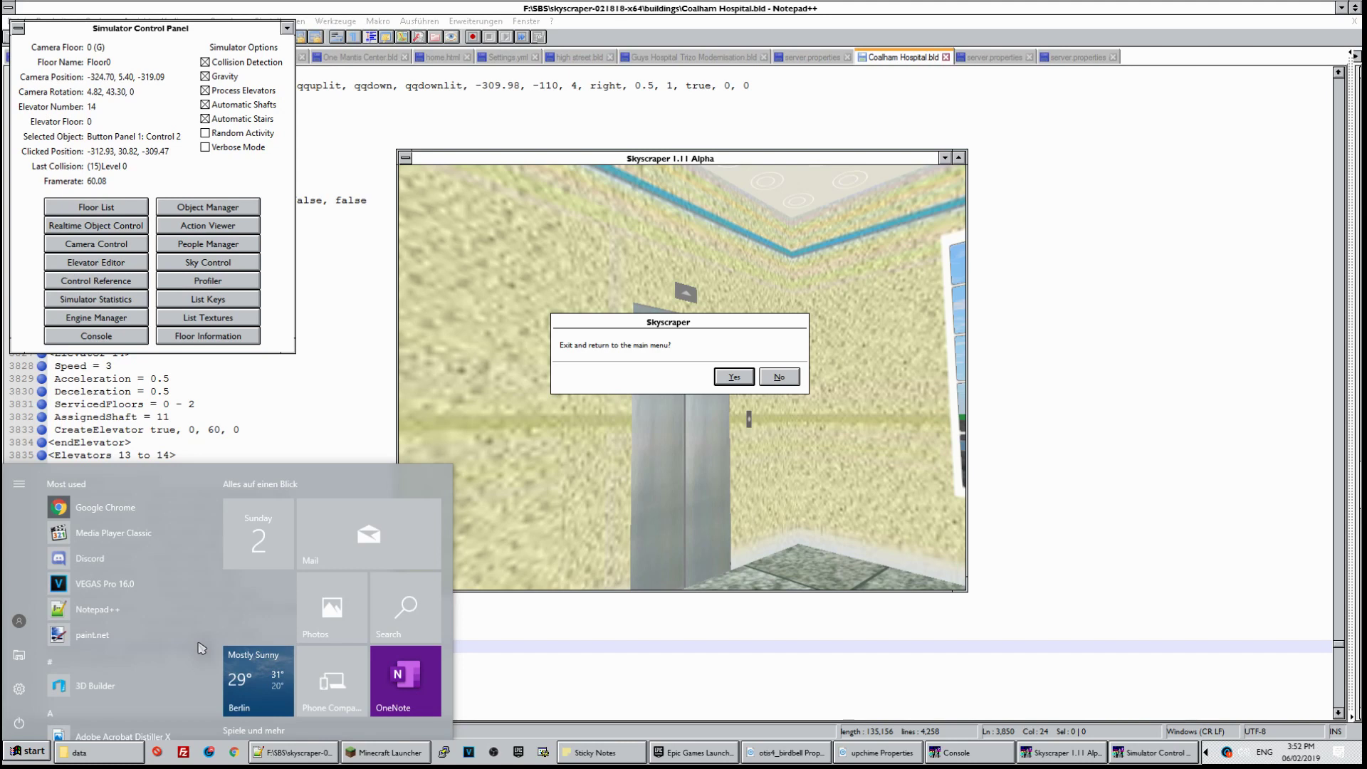
{"action": "type", "text": "sticky"}
{"action": "key", "text": "Escape"}
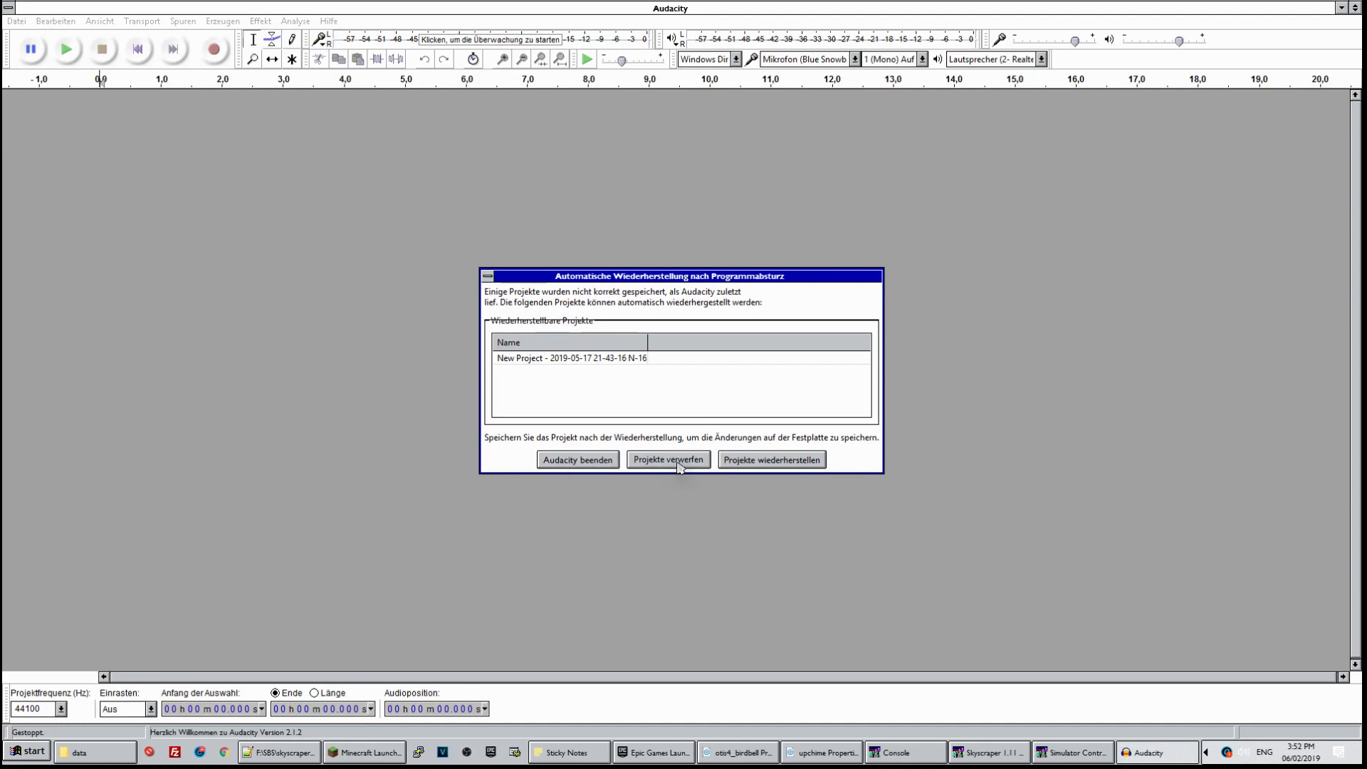
{"action": "left_click", "coordinate": [709, 460]}
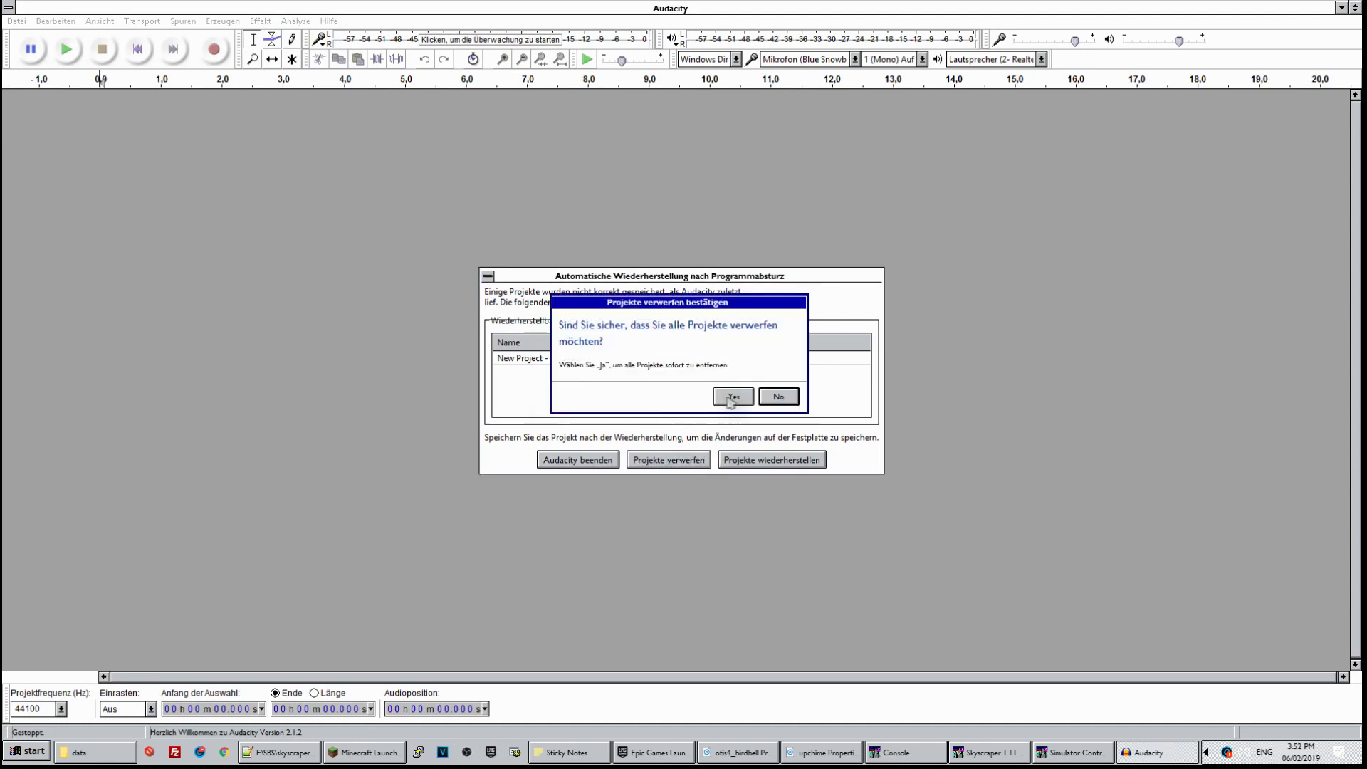
{"action": "left_click", "coordinate": [732, 396]}
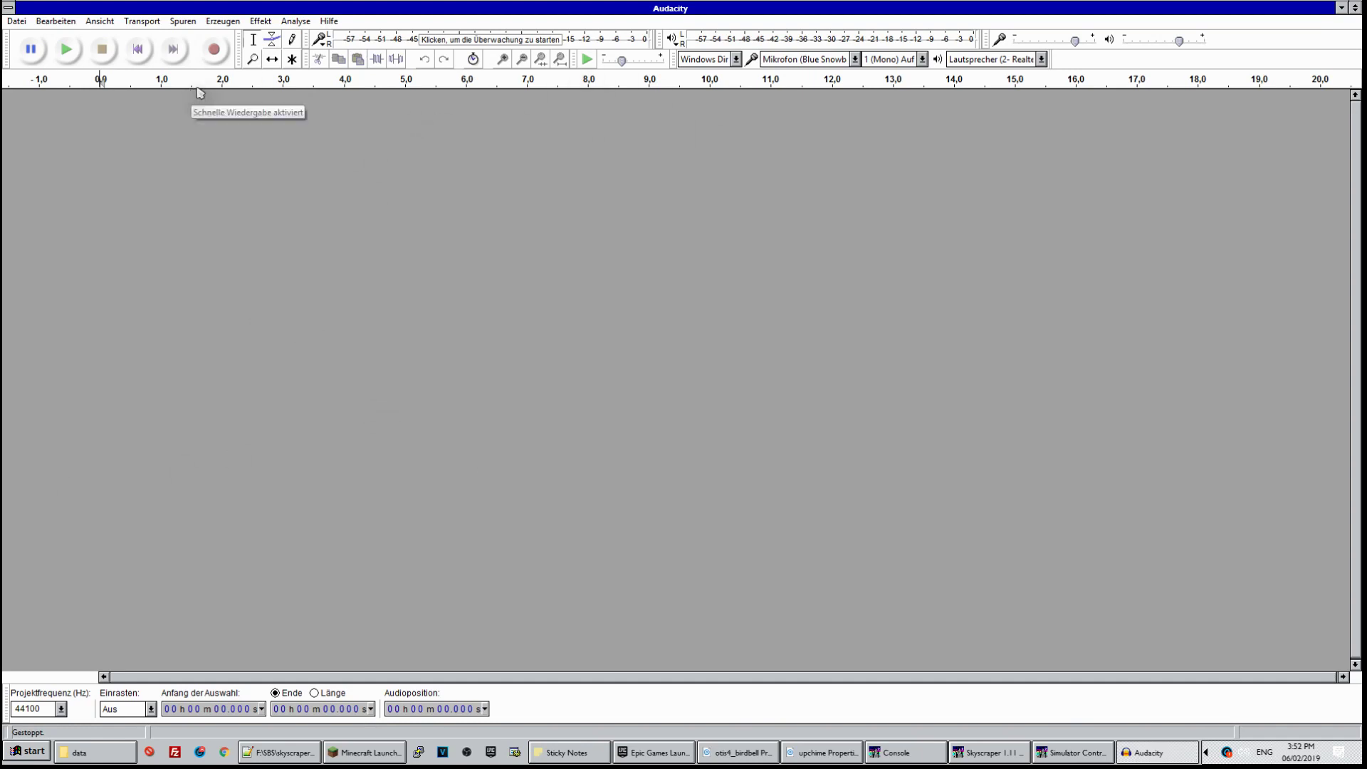
Record a mono voice clip about 2 seconds long and play it back
{"action": "left_click", "coordinate": [212, 52]}
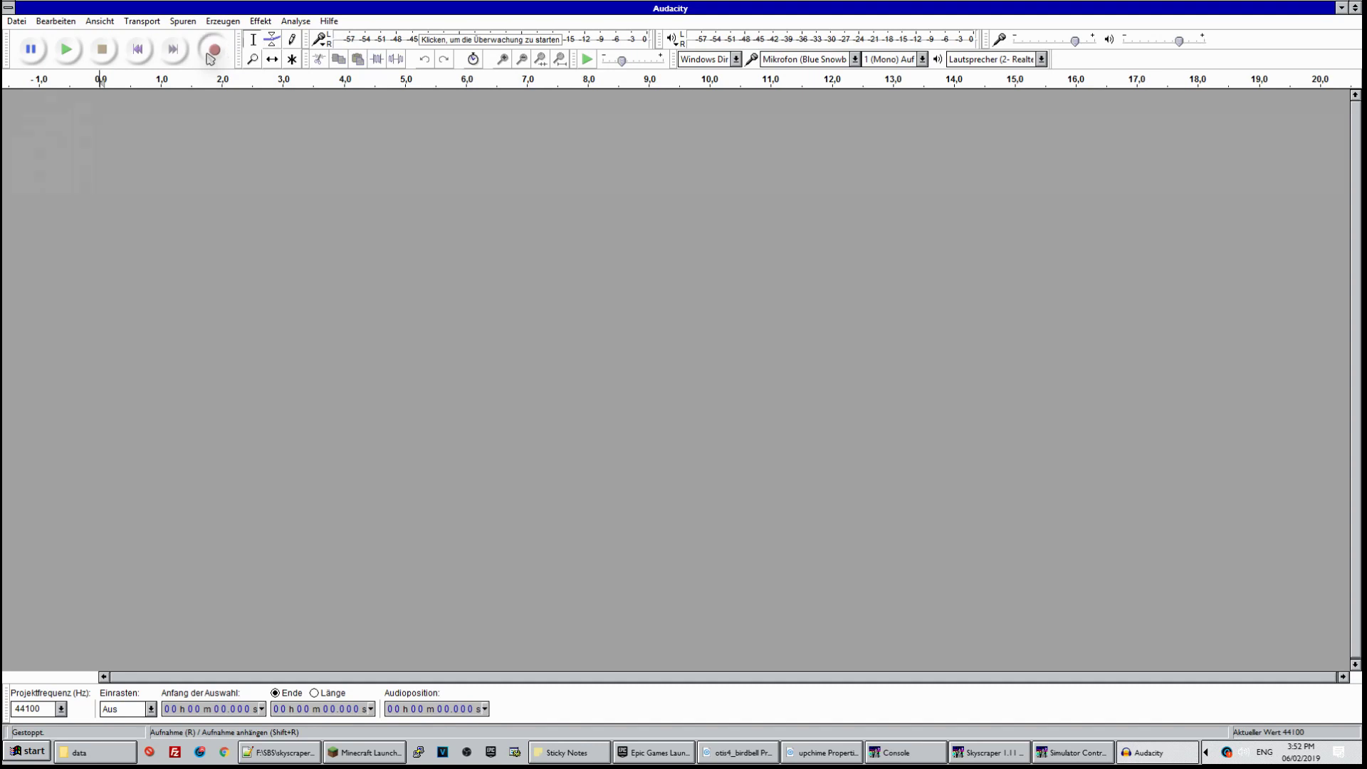
{"action": "left_click", "coordinate": [102, 49]}
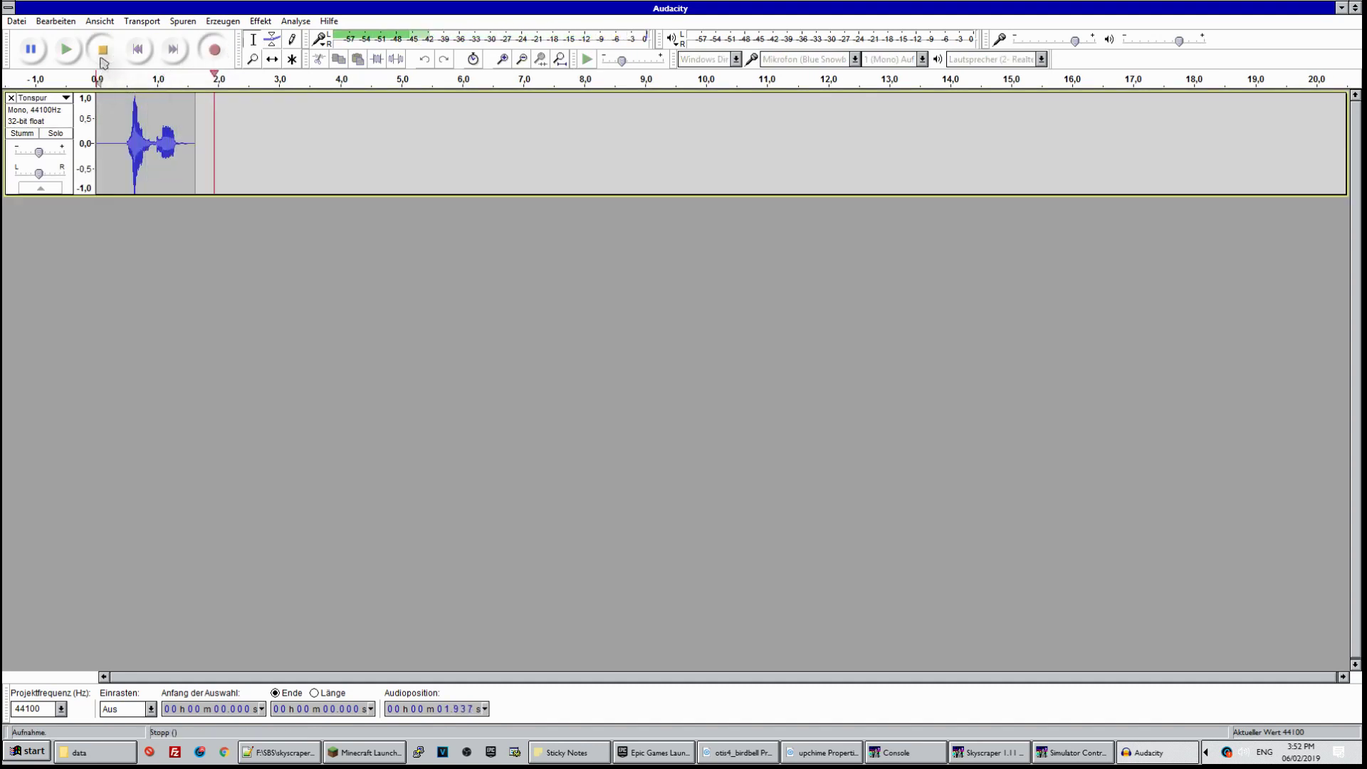
{"action": "left_click", "coordinate": [67, 51]}
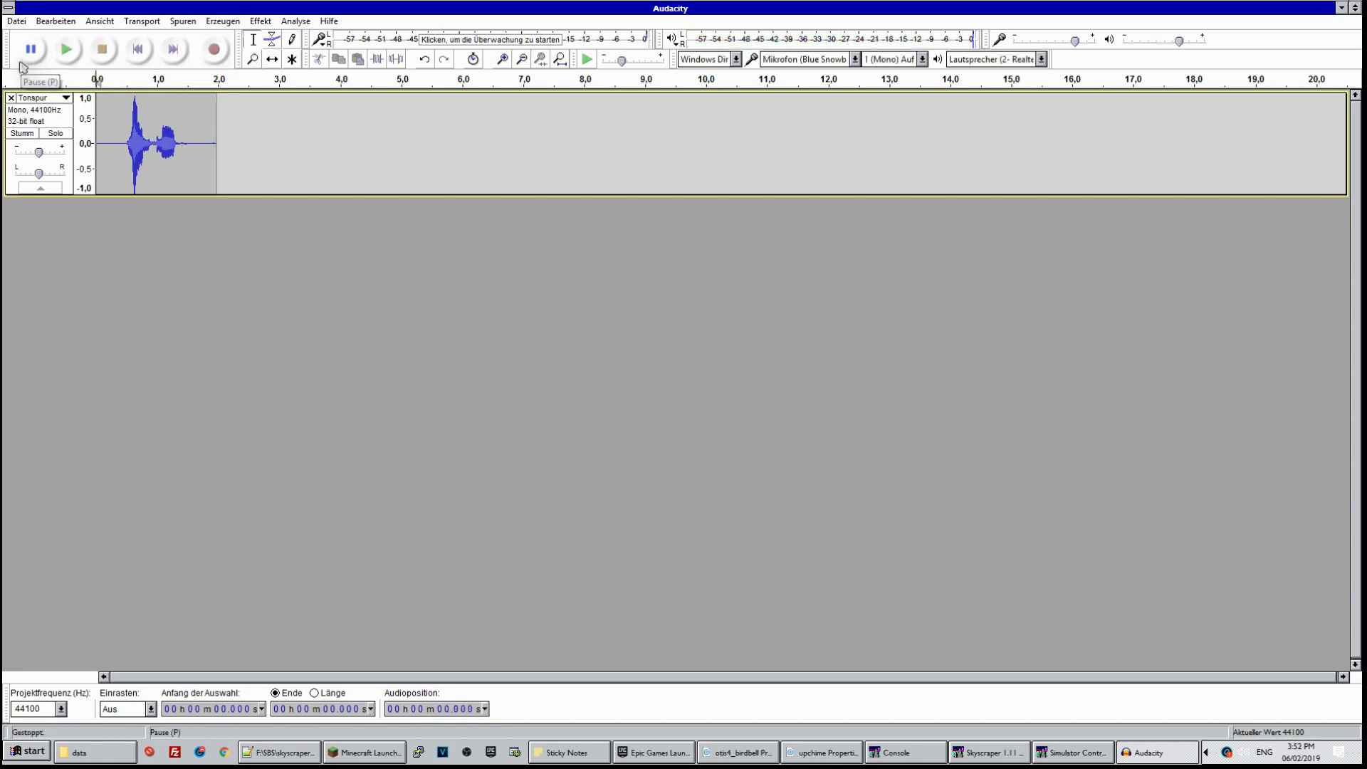
{"action": "left_click", "coordinate": [16, 21]}
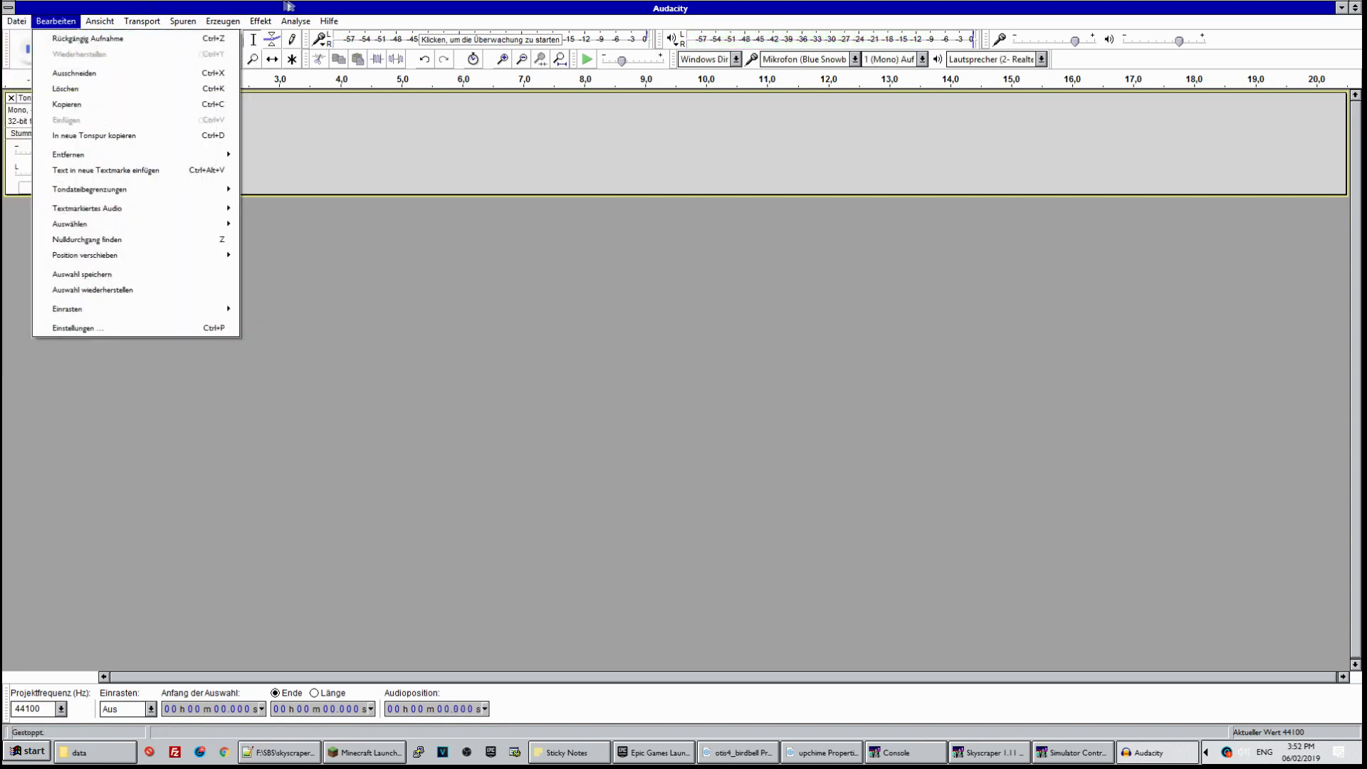
{"action": "left_click", "coordinate": [180, 125]}
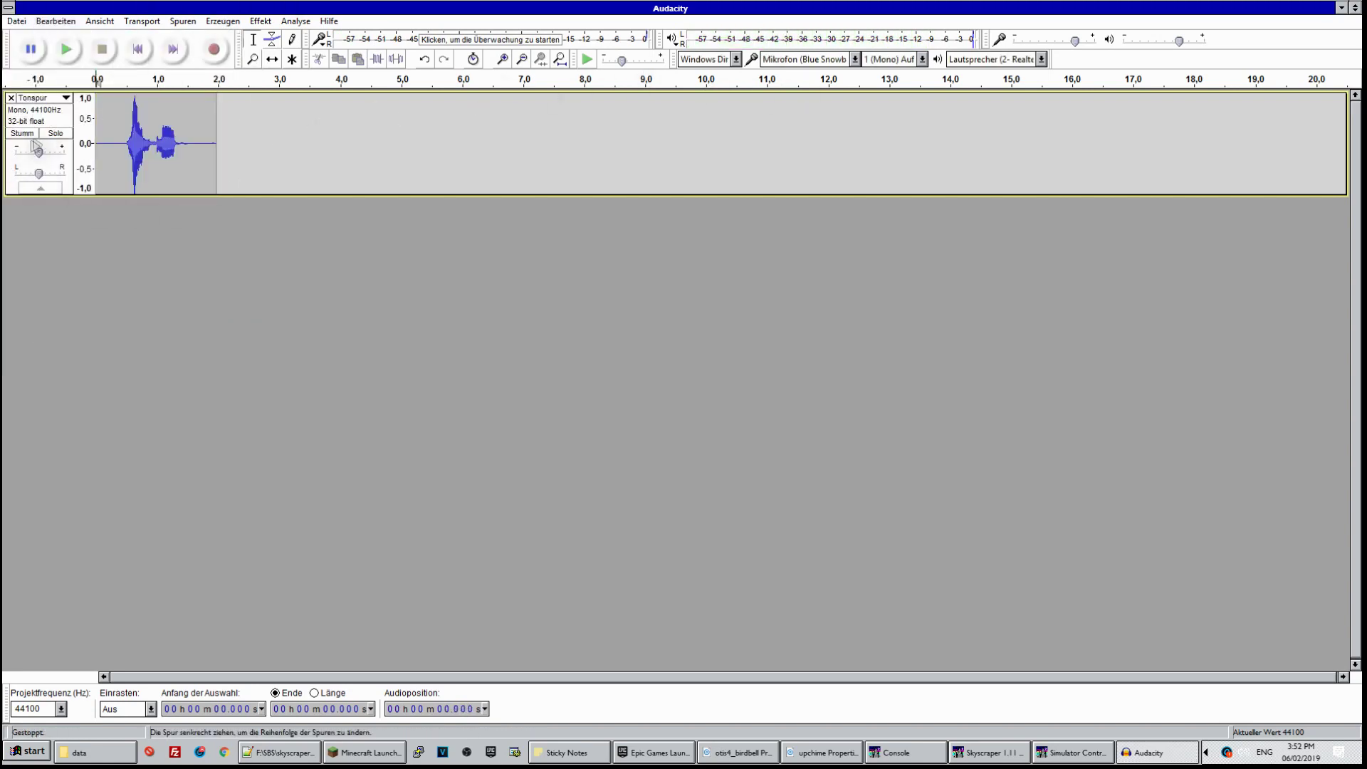
Lower the recorded track's volume to about -21 dB, checking the loudness by playback
{"action": "left_click_drag", "start_coordinate": [44, 153], "coordinate": [37, 152]}
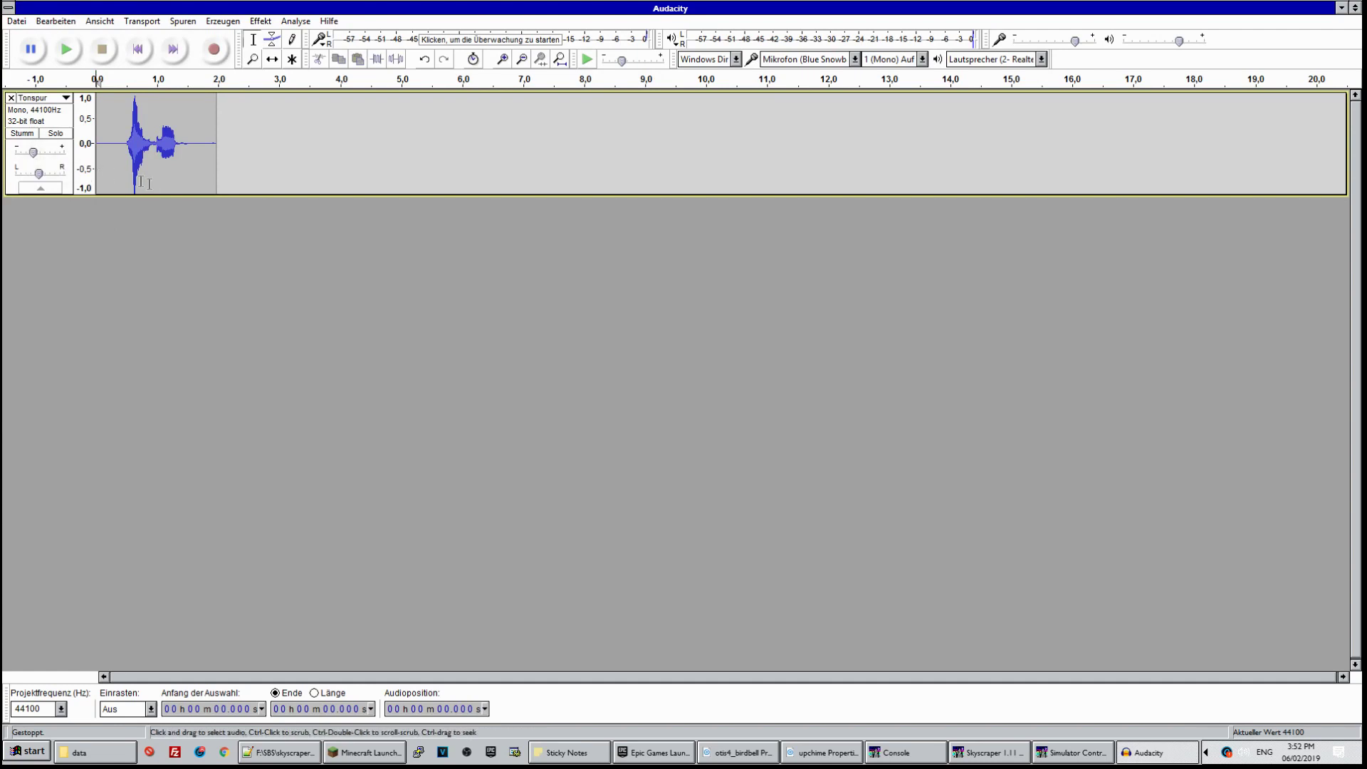
{"action": "left_click", "coordinate": [124, 119]}
{"action": "left_click_drag", "start_coordinate": [32, 152], "coordinate": [22, 152]}
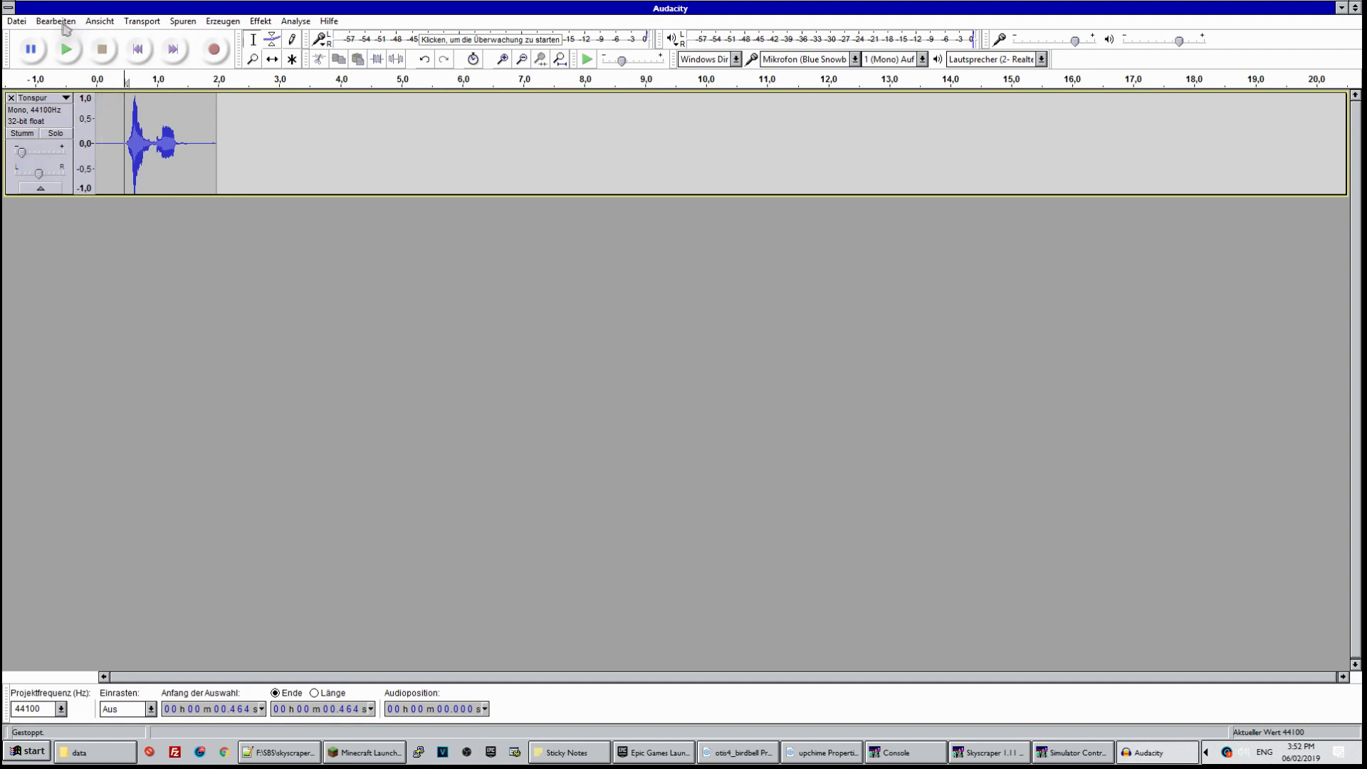
{"action": "left_click", "coordinate": [68, 55]}
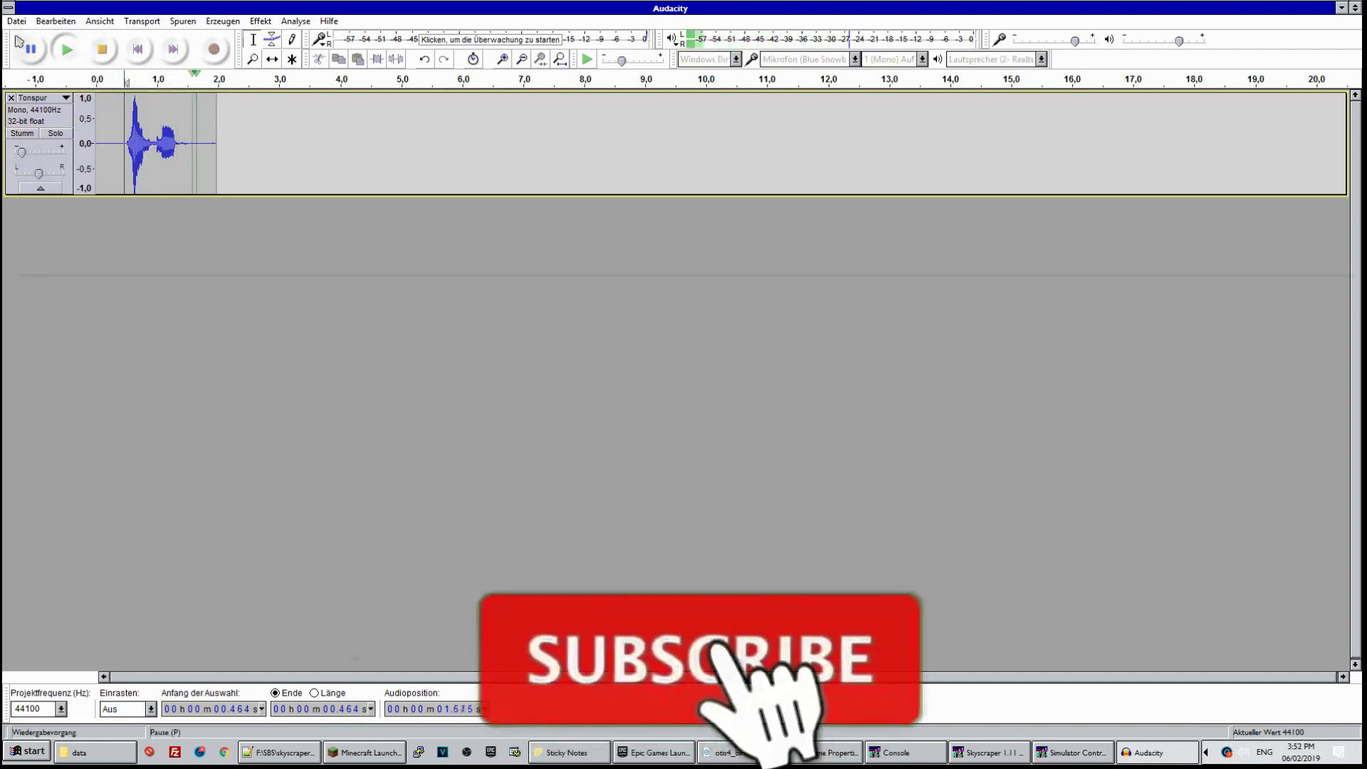
{"action": "mouse_move", "coordinate": [25, 158]}
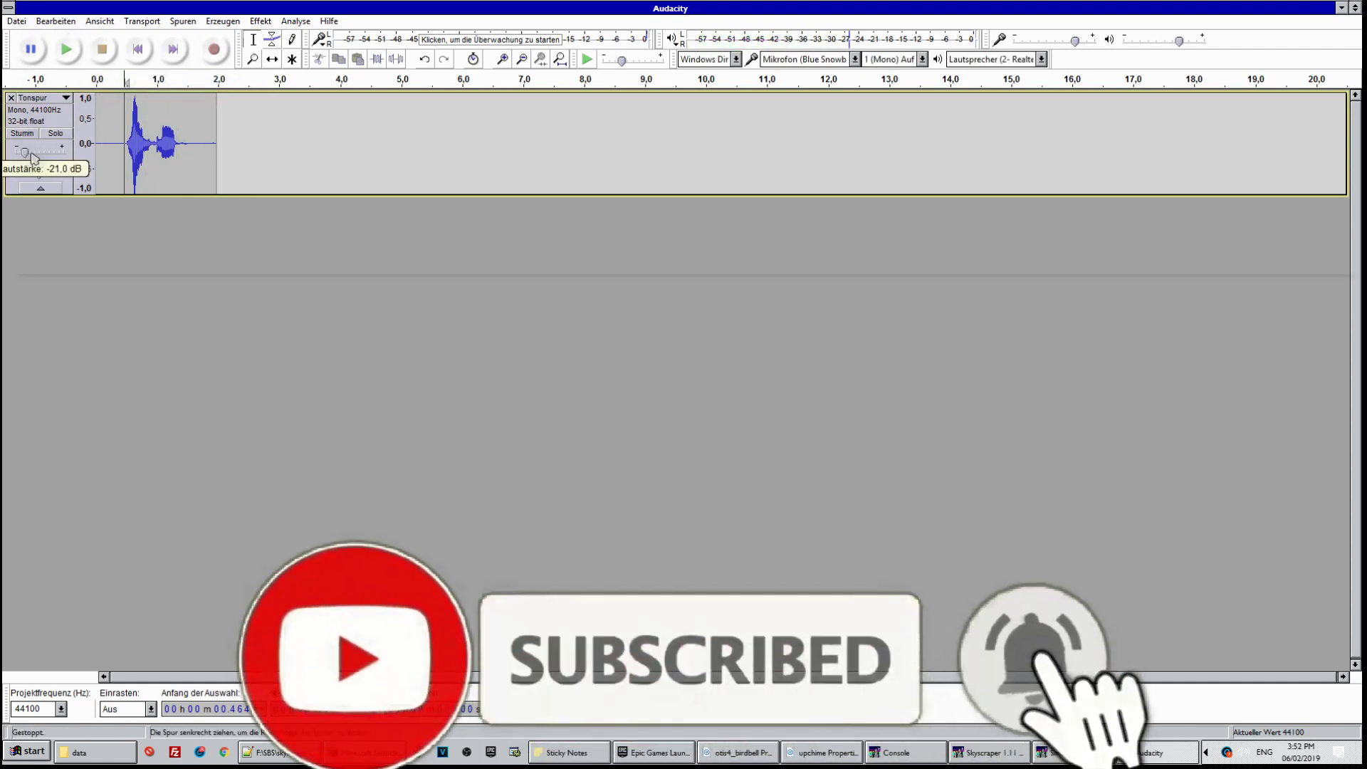
{"action": "left_click_drag", "start_coordinate": [24, 153], "coordinate": [28, 153]}
{"action": "left_click", "coordinate": [61, 57]}
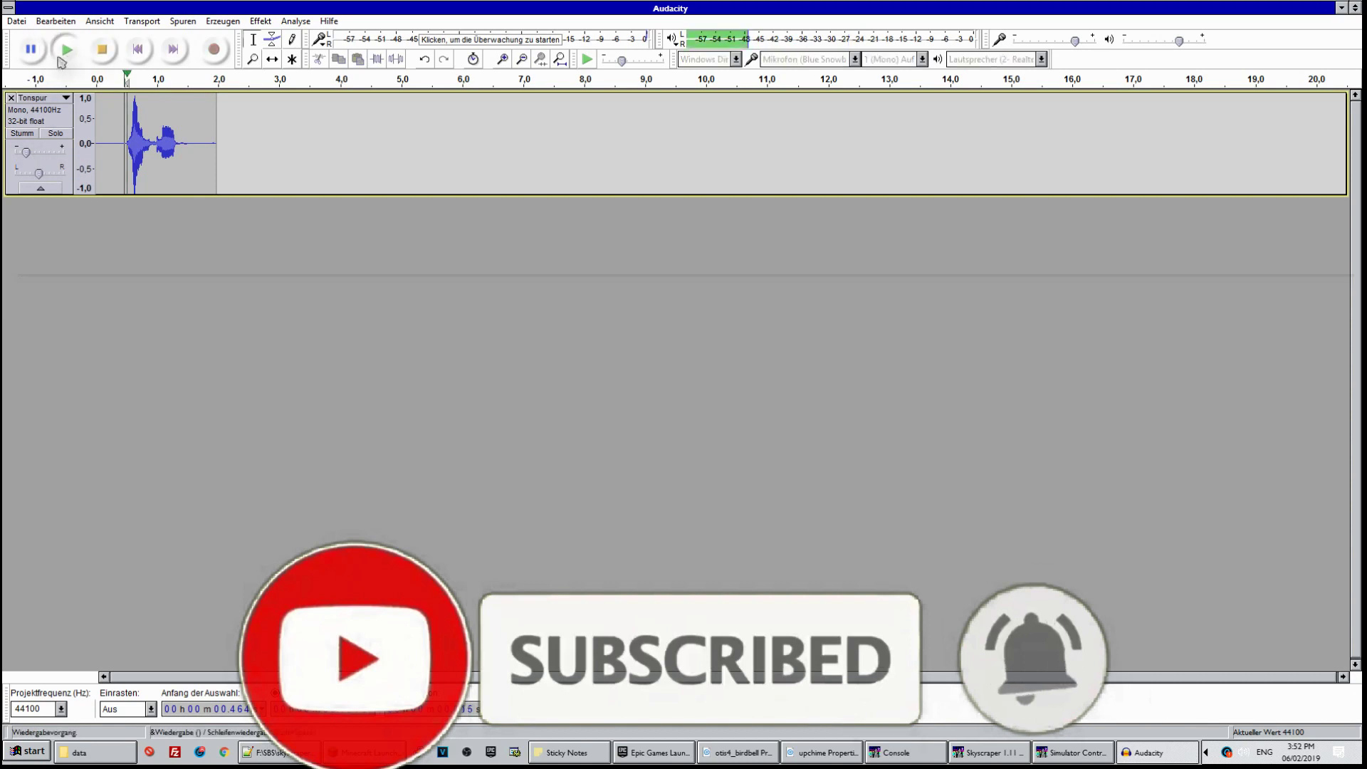
Export the recording as Floor0.wav in WAV (Microsoft) 32-bit float PCM format, leaving the metadata empty
{"action": "left_click", "coordinate": [16, 22]}
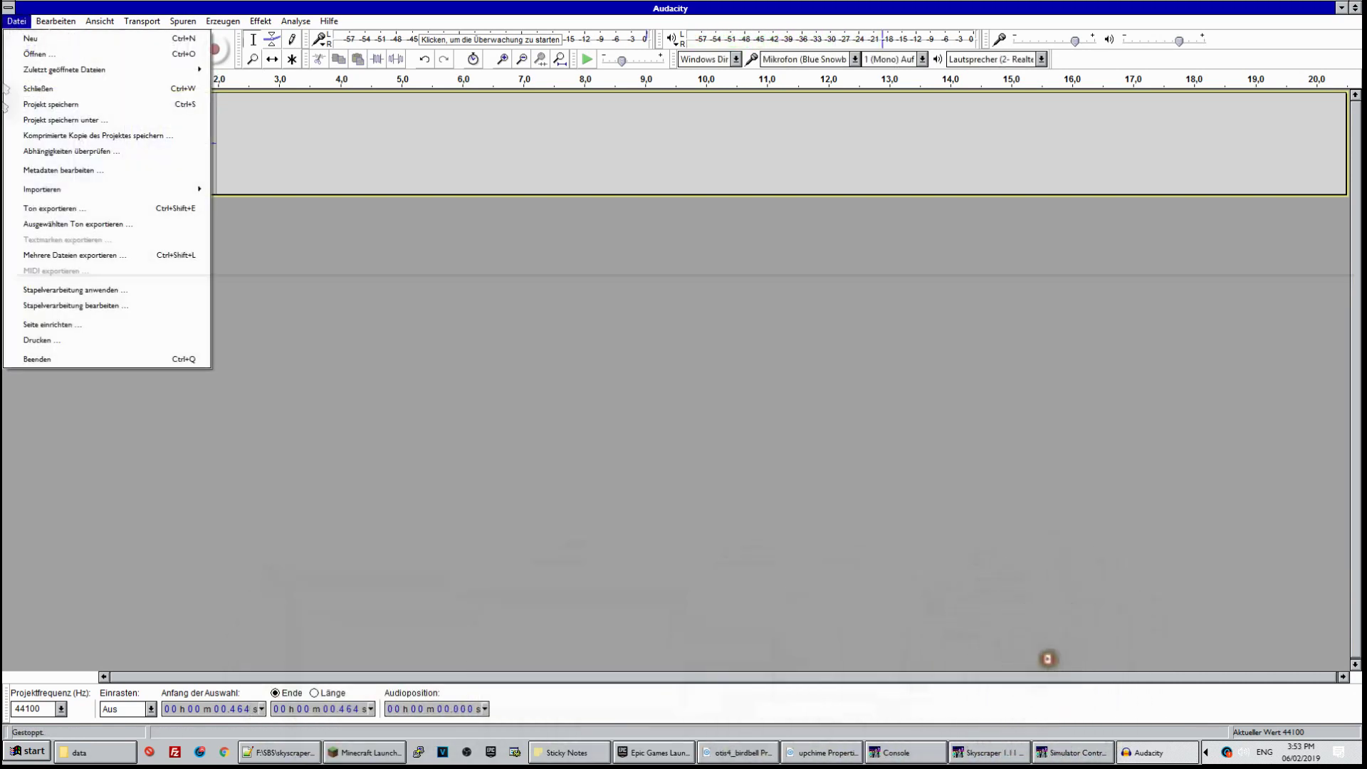
{"action": "left_click", "coordinate": [93, 225]}
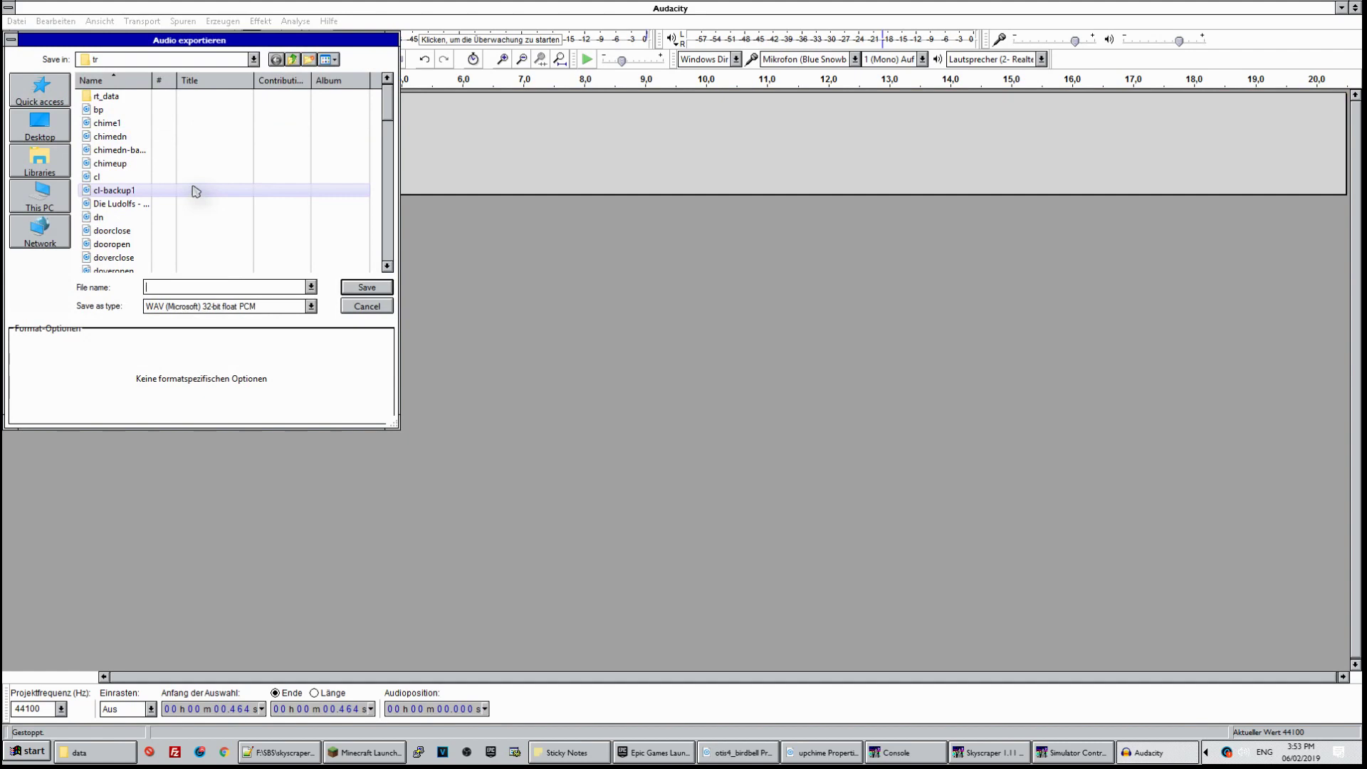
{"action": "type", "text": "Gl"}
{"action": "type", "text": "Floor0.wav"}
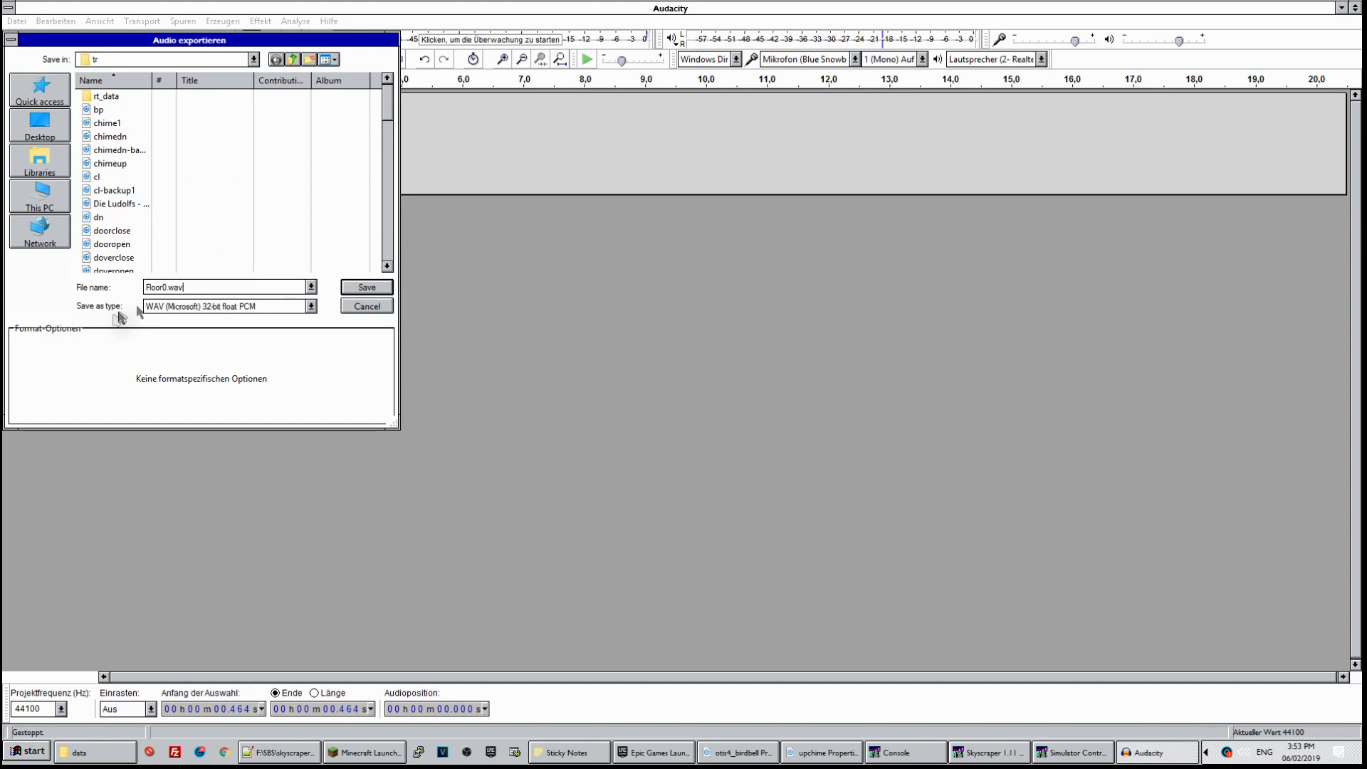
{"action": "left_click", "coordinate": [165, 286]}
{"action": "key", "text": "Return"}
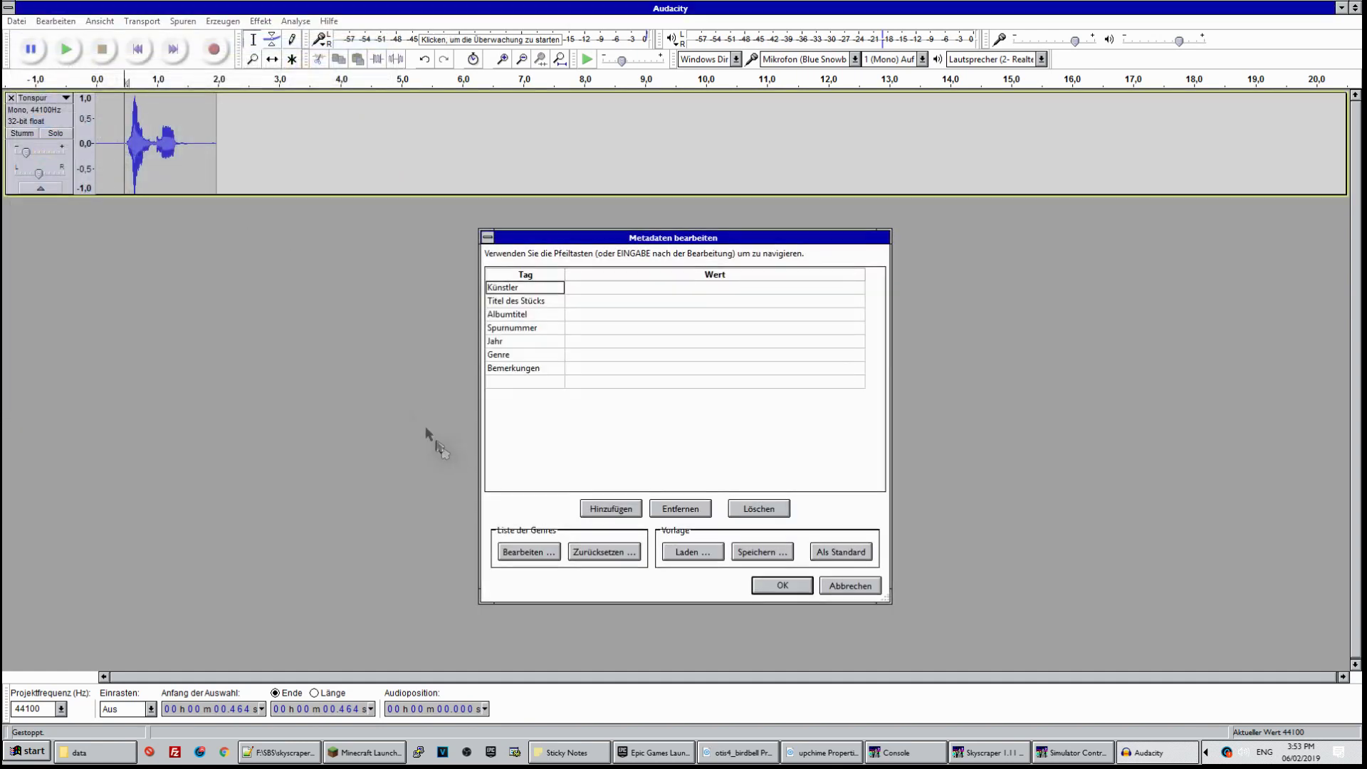
{"action": "key", "text": "Return"}
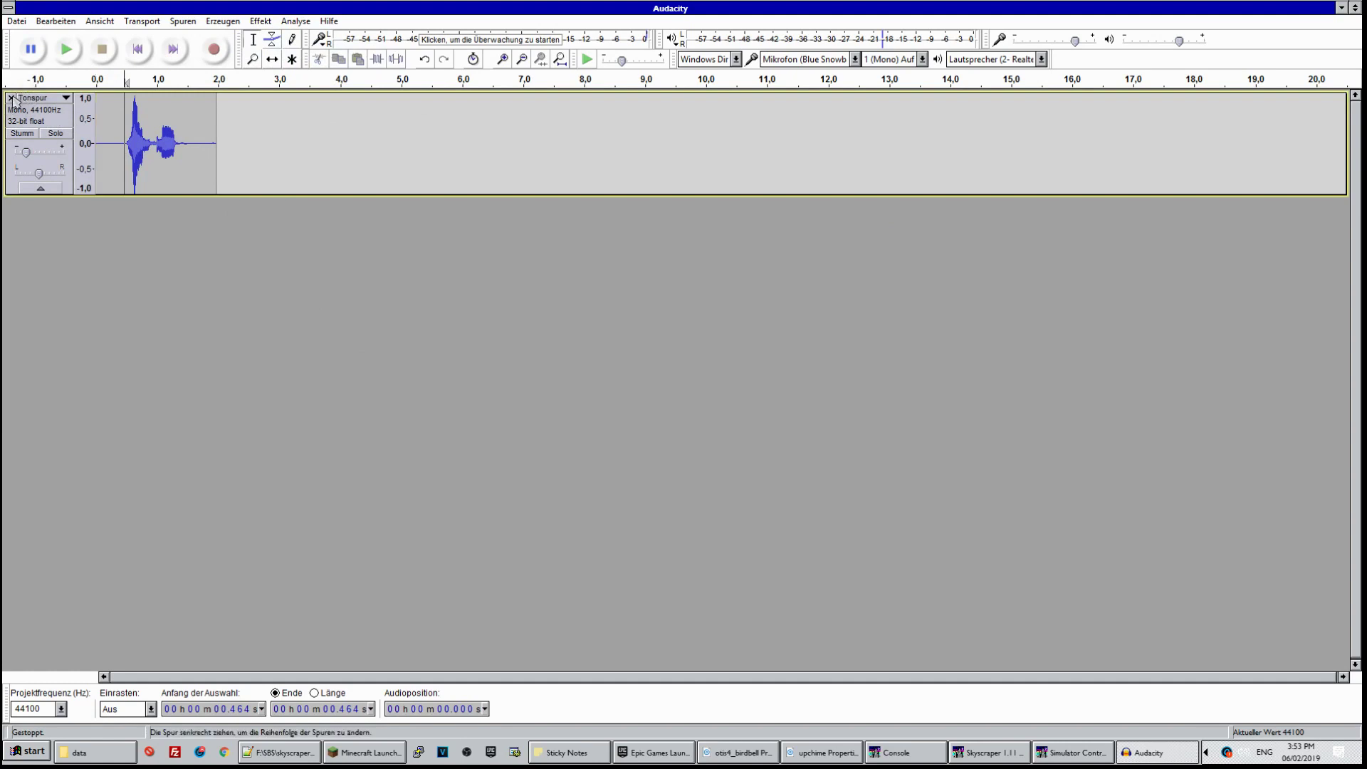
Remove the exported track and record a new mono voice clip about 2.2 seconds long
{"action": "left_click", "coordinate": [12, 98]}
{"action": "left_click", "coordinate": [214, 50]}
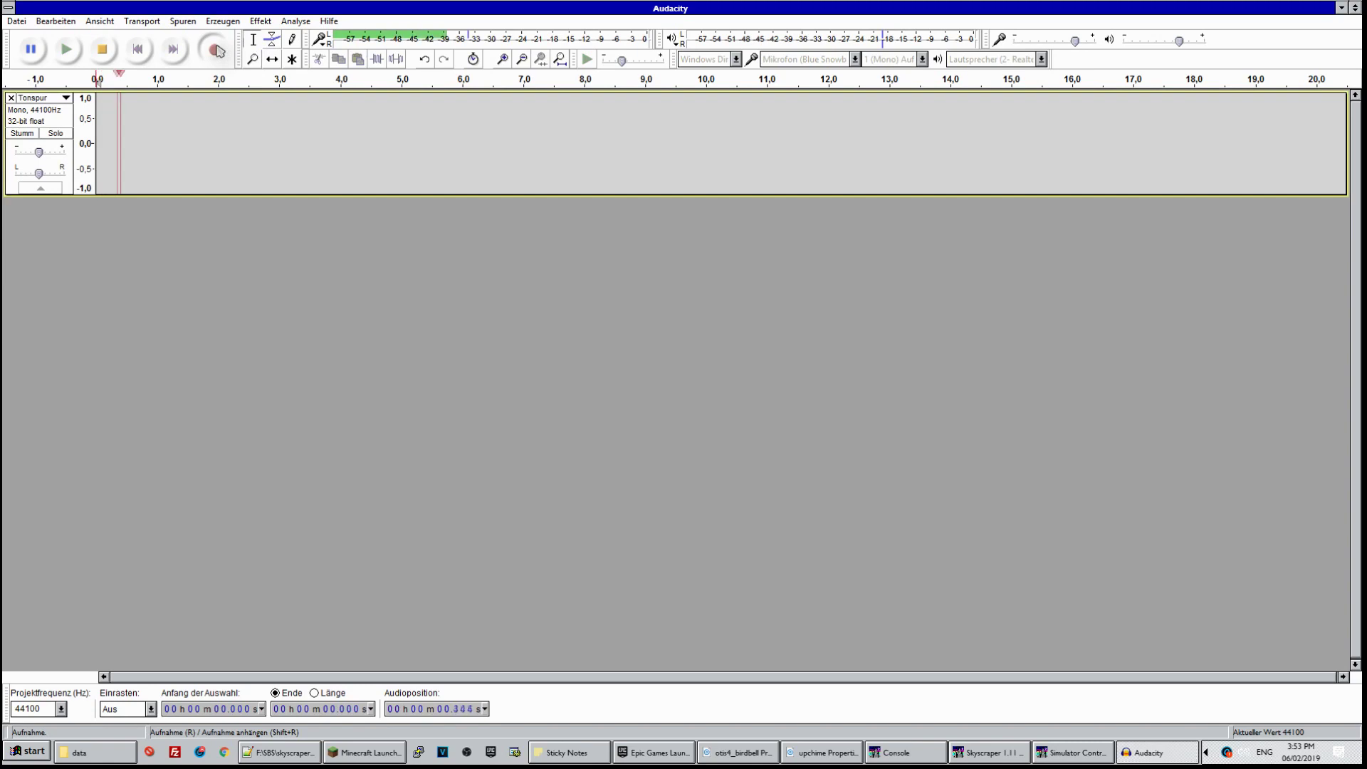
{"action": "left_click", "coordinate": [102, 49]}
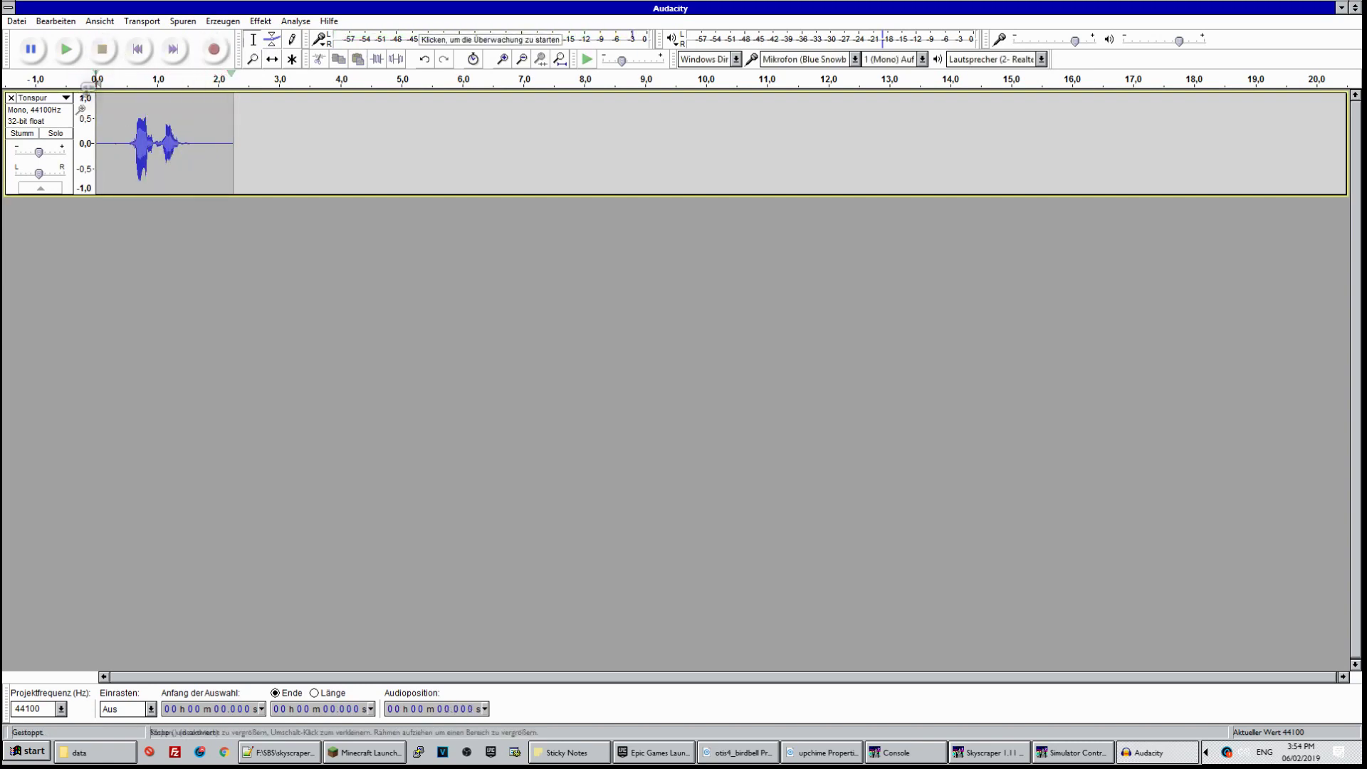
Lower the new track's volume to about -12 dB, checking the loudness by playback
{"action": "left_click_drag", "start_coordinate": [41, 152], "coordinate": [34, 152]}
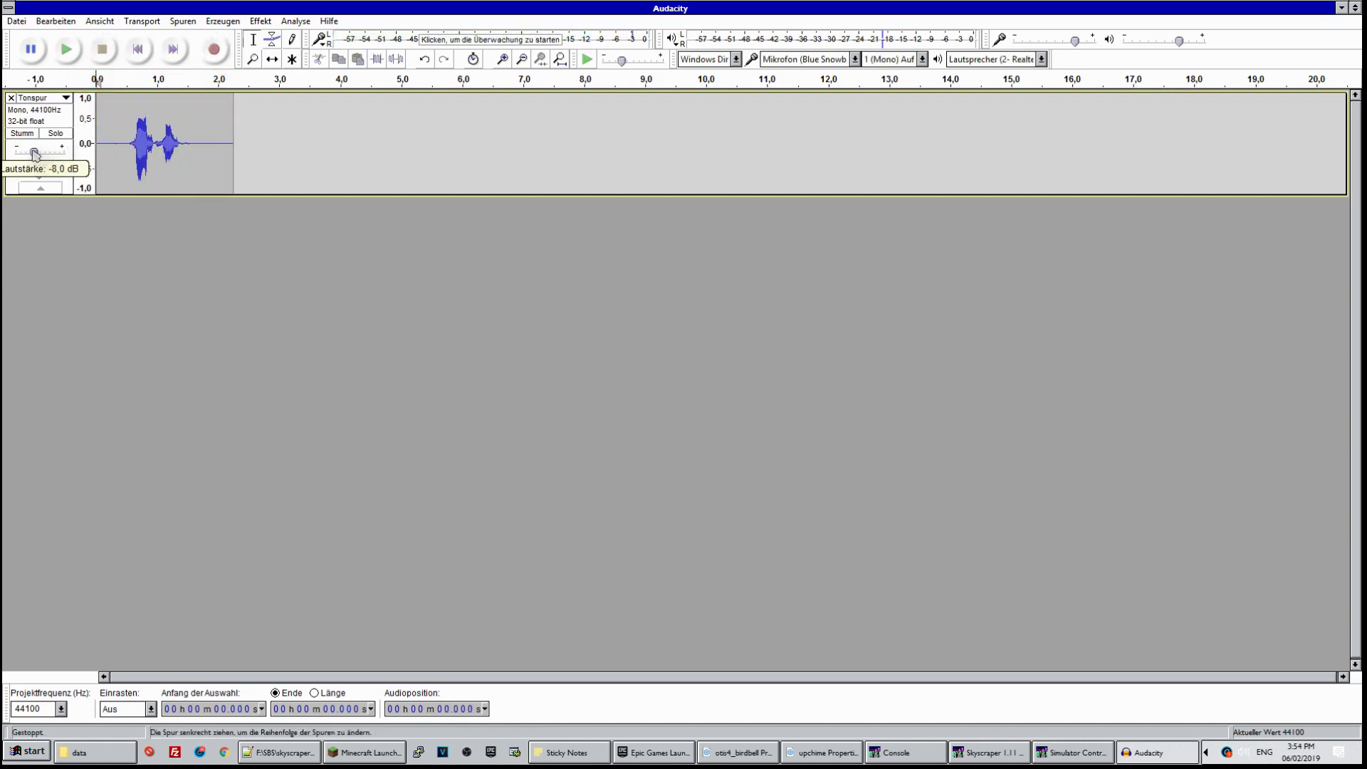
{"action": "left_click", "coordinate": [64, 52]}
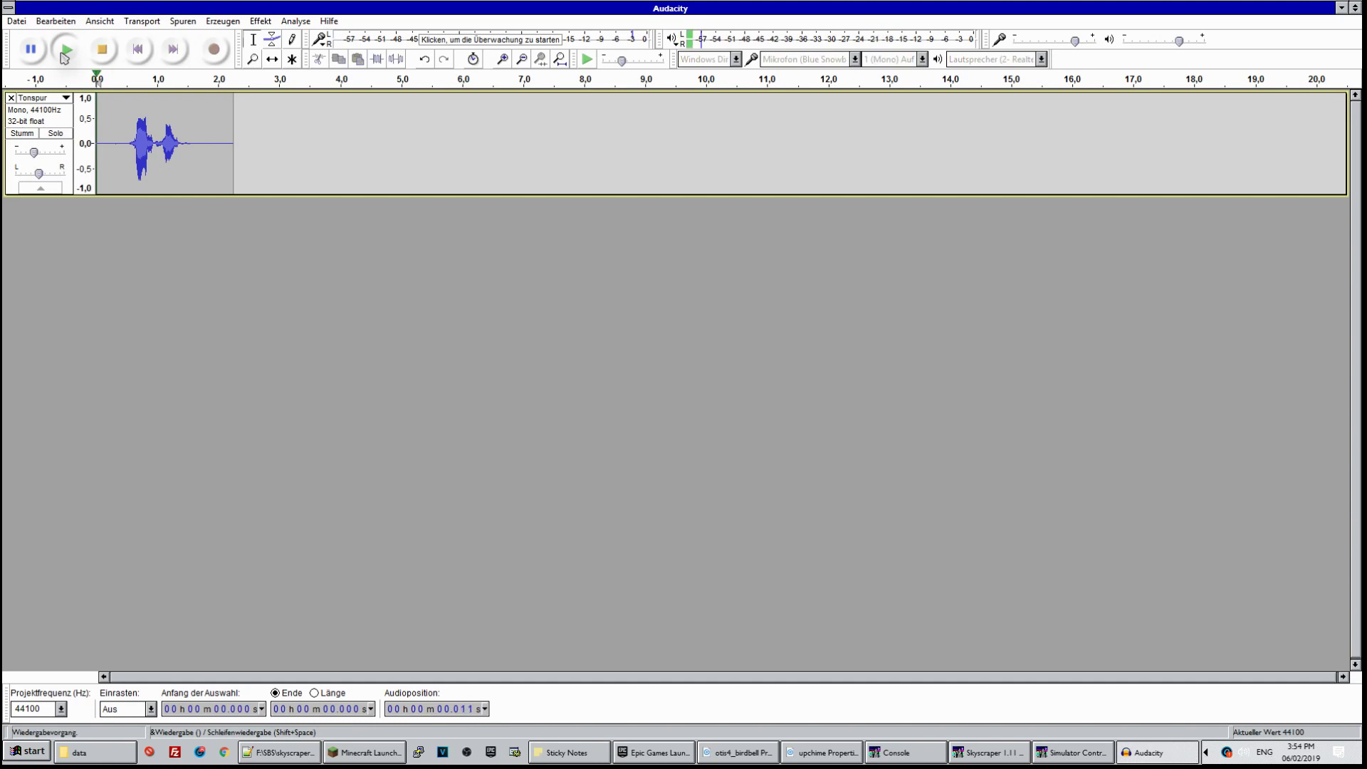
{"action": "double_click", "coordinate": [34, 152]}
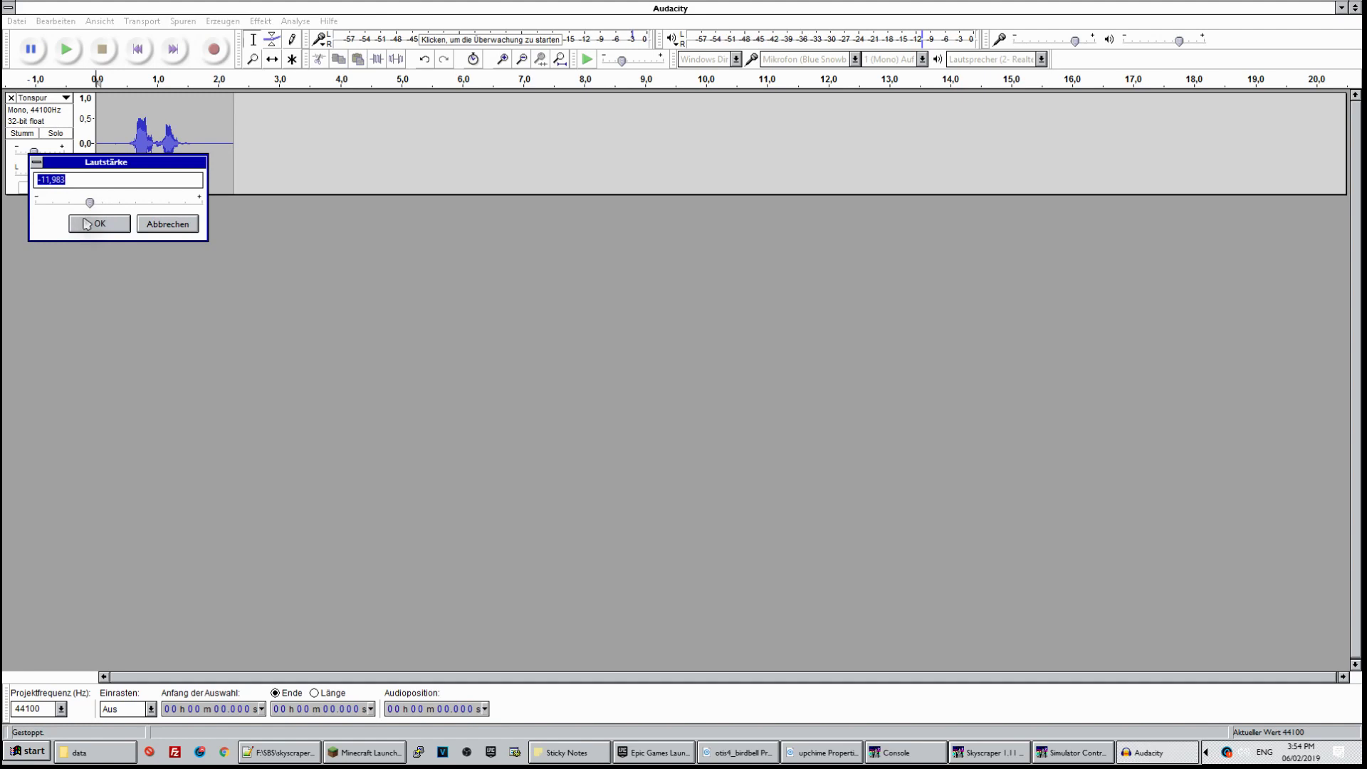
{"action": "left_click", "coordinate": [99, 223]}
{"action": "left_click", "coordinate": [61, 63]}
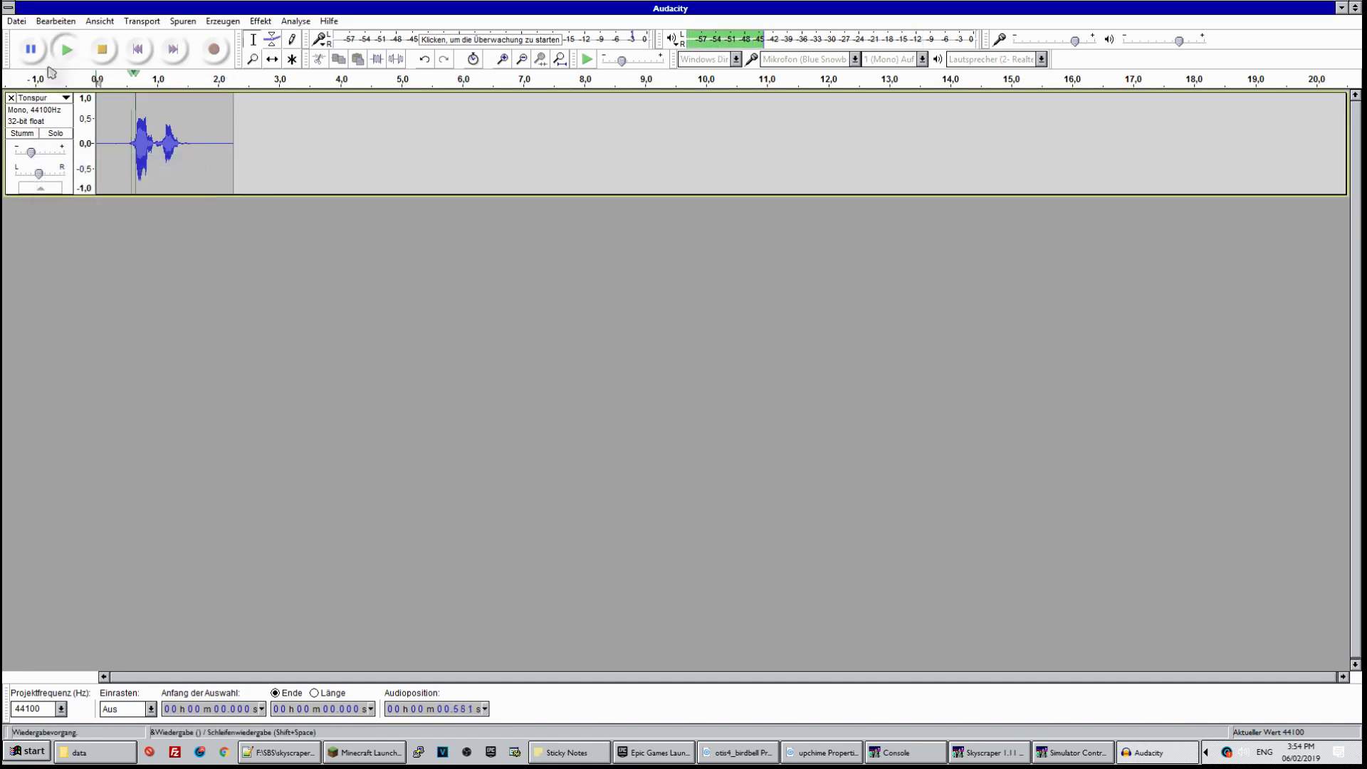
Export the voice clip as floor1.wav in WAV (Microsoft) 32-bit float PCM format with empty metadata, and remove its track
{"action": "left_click", "coordinate": [17, 21]}
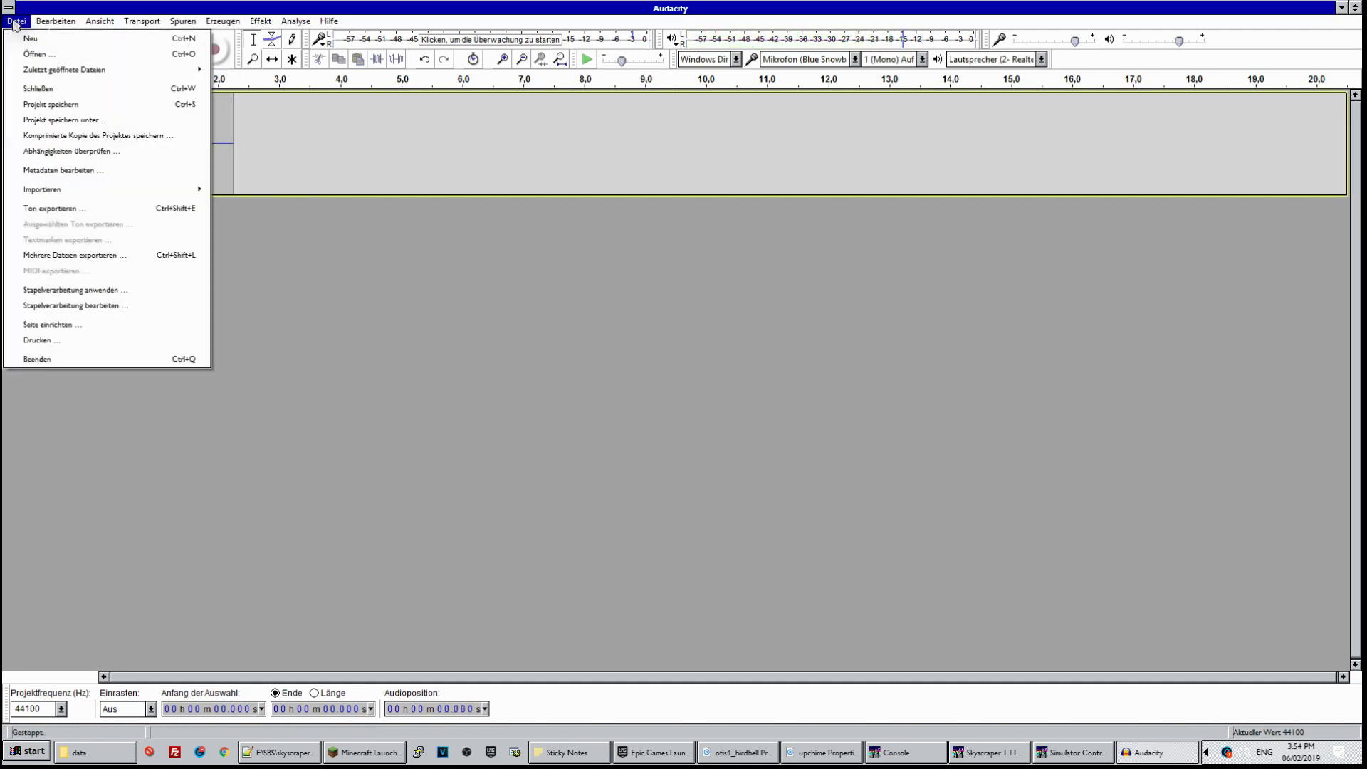
{"action": "left_click", "coordinate": [114, 208]}
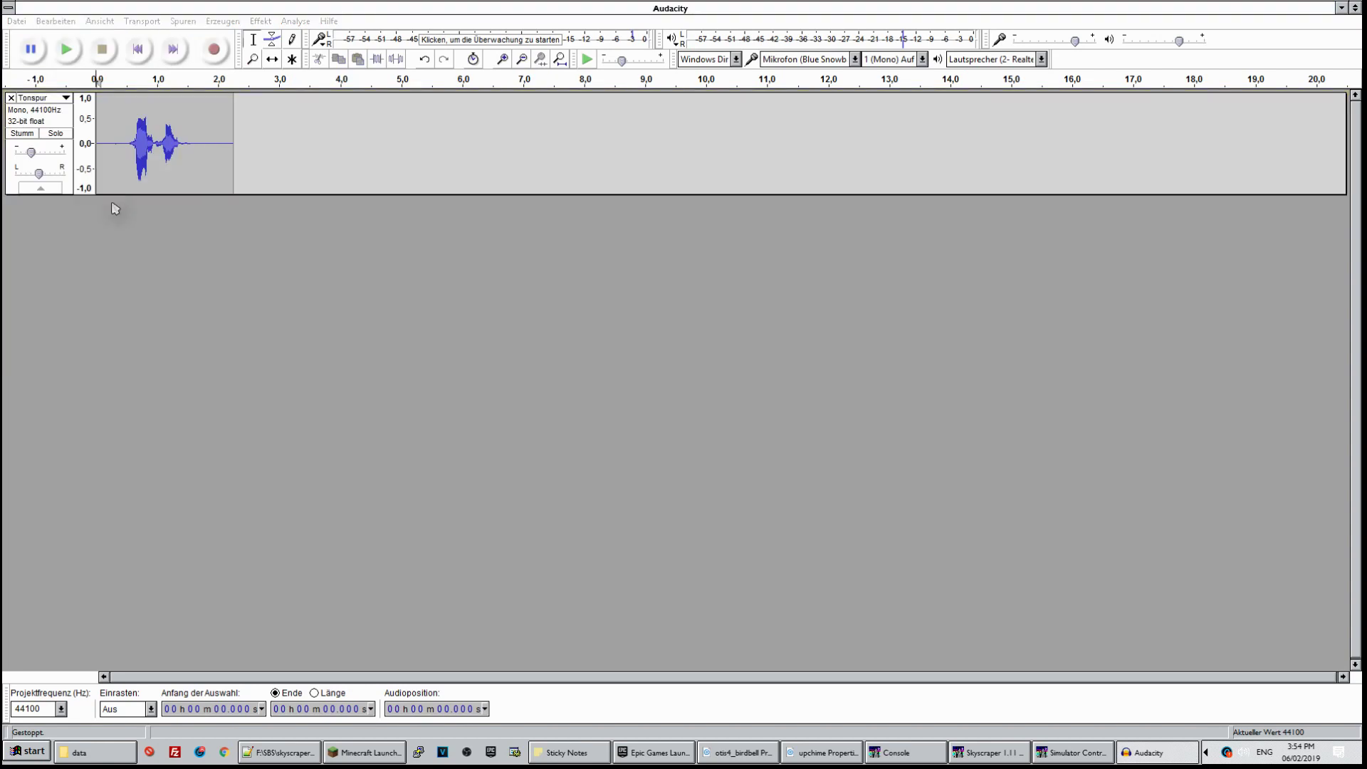
{"action": "type", "text": "flo"}
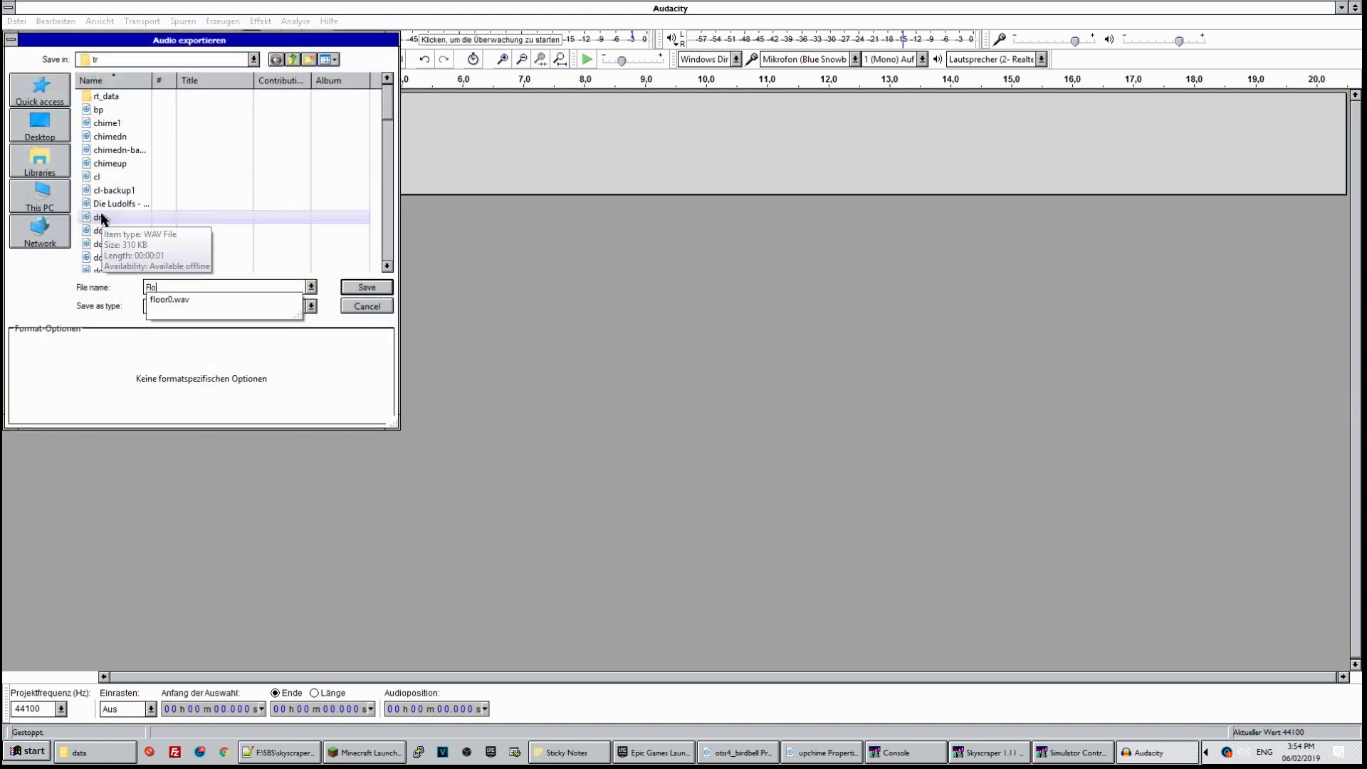
{"action": "type", "text": "or1.wav"}
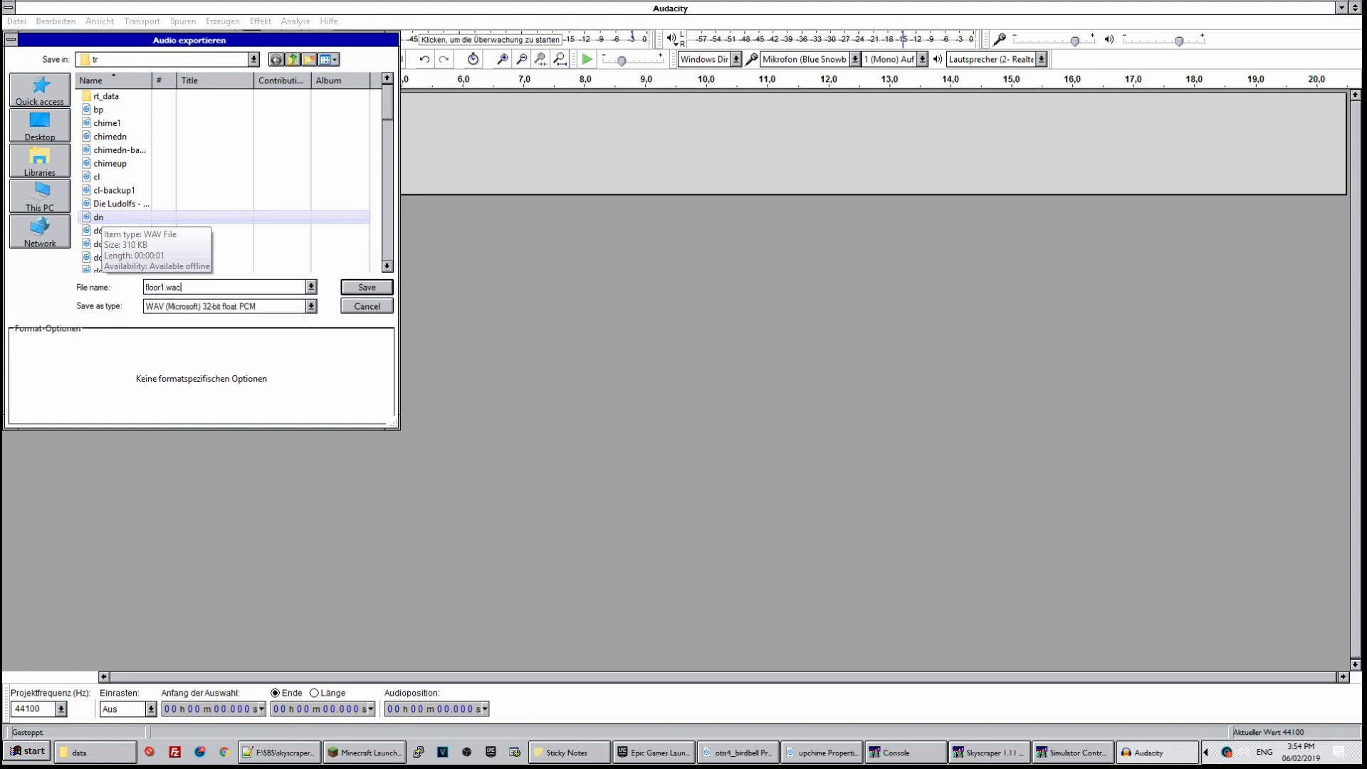
{"action": "key", "text": "Return"}
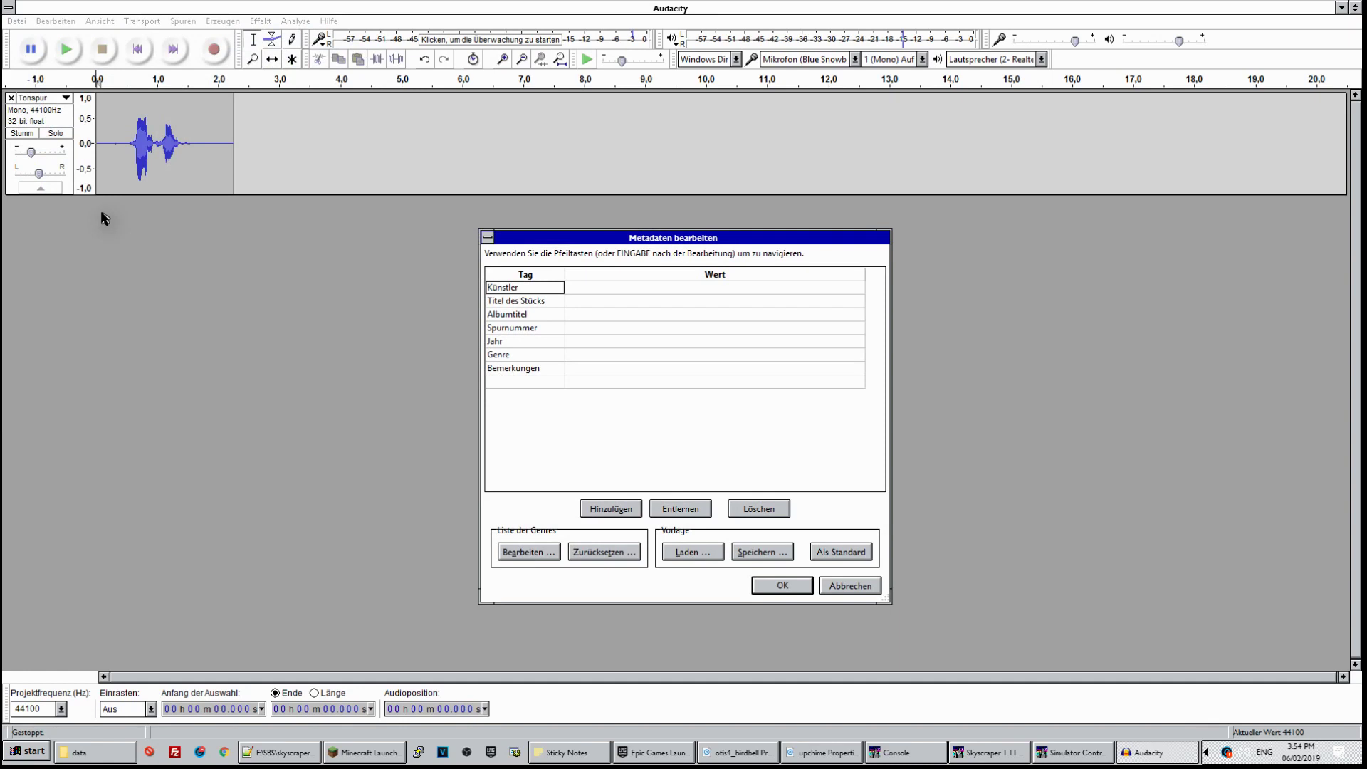
{"action": "key", "text": "Return"}
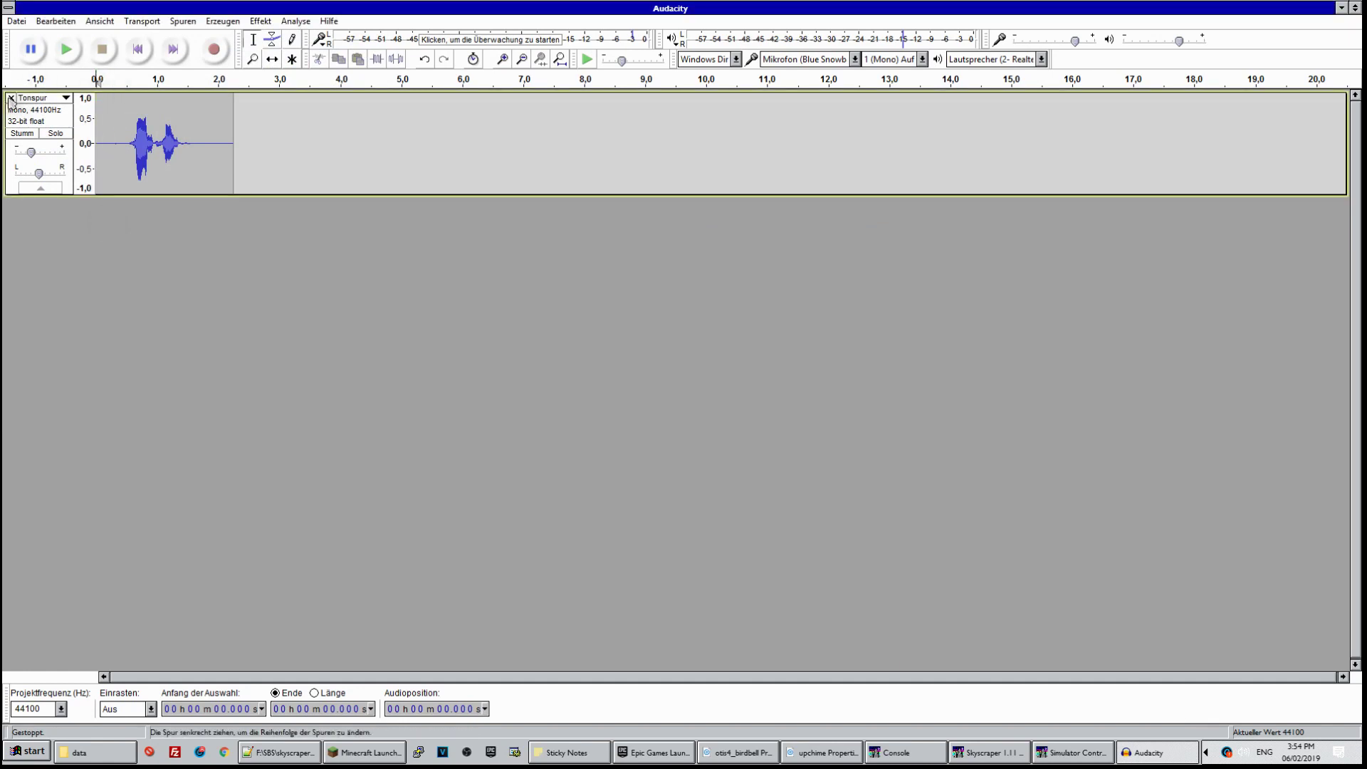
{"action": "left_click", "coordinate": [11, 98]}
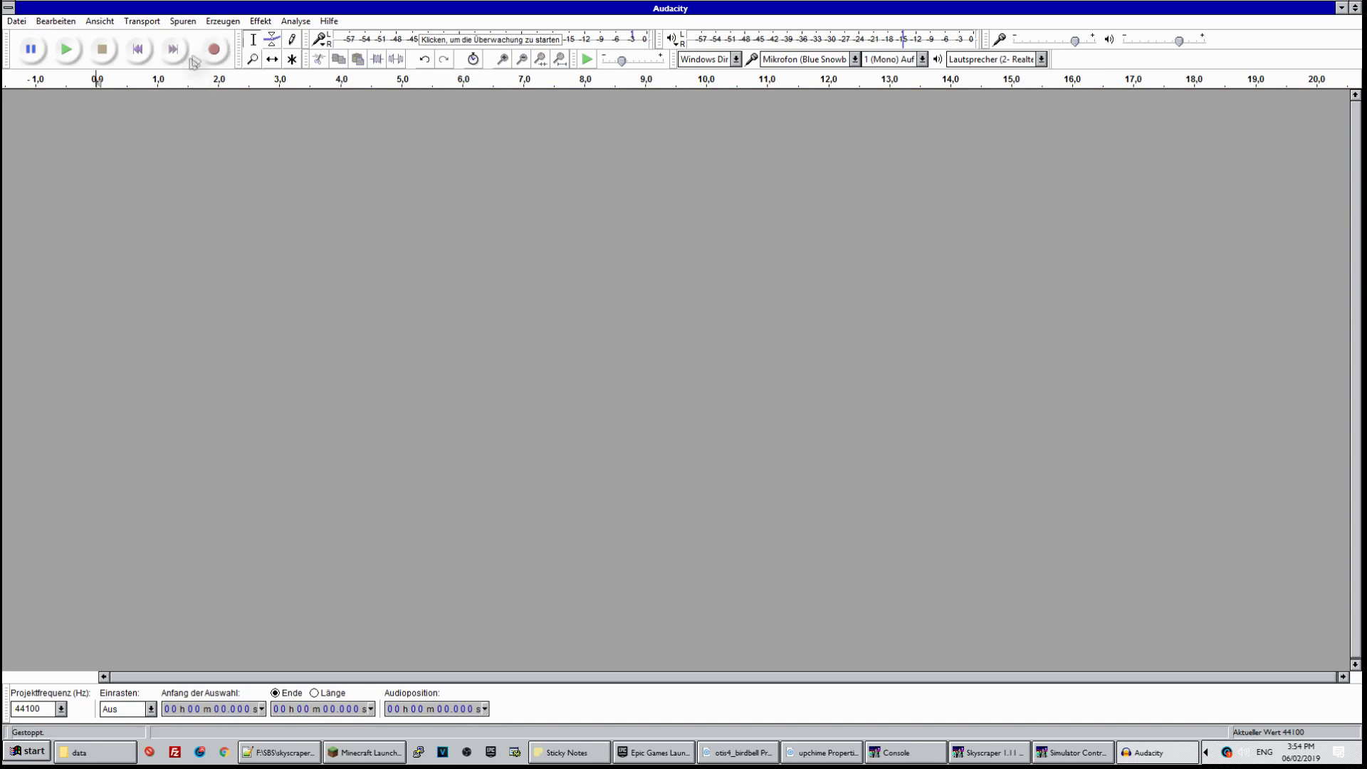
{"action": "left_click", "coordinate": [211, 54]}
{"action": "left_click", "coordinate": [101, 49]}
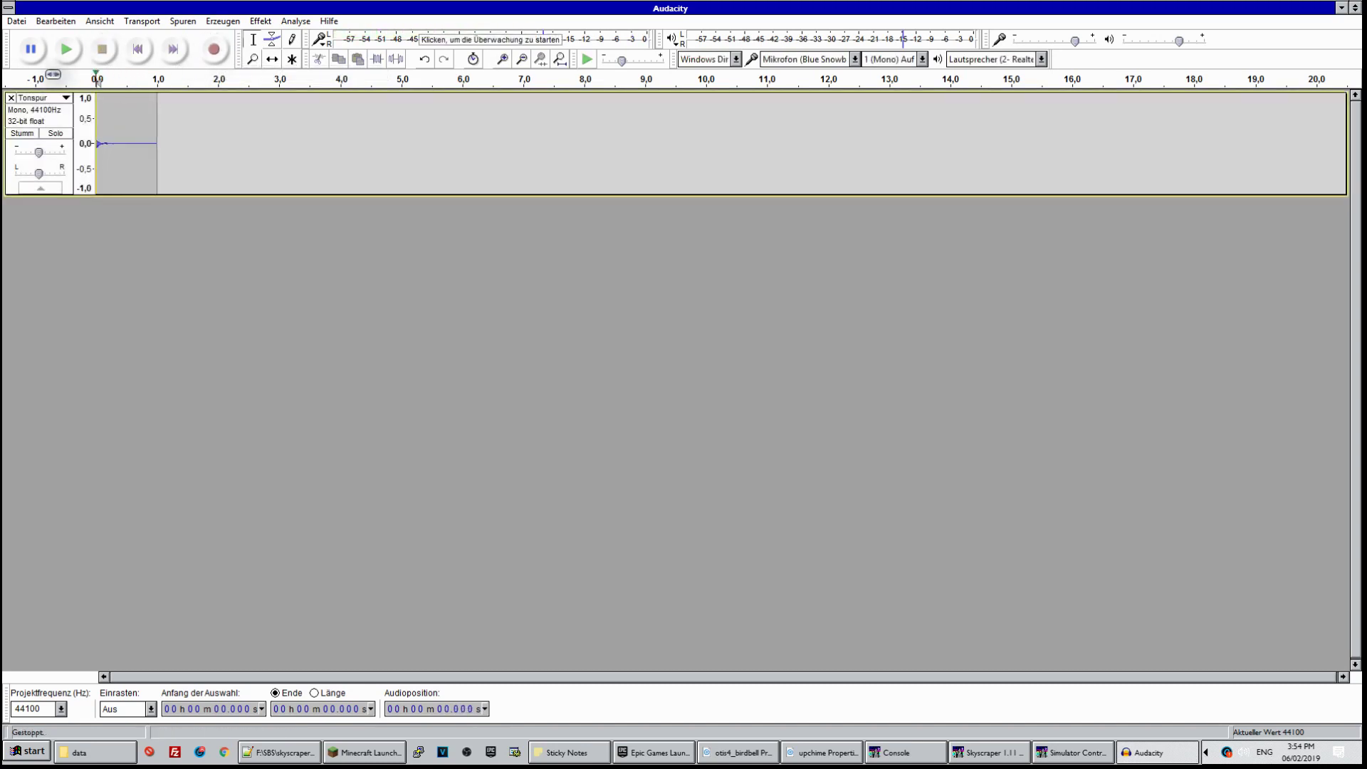
{"action": "left_click", "coordinate": [11, 98]}
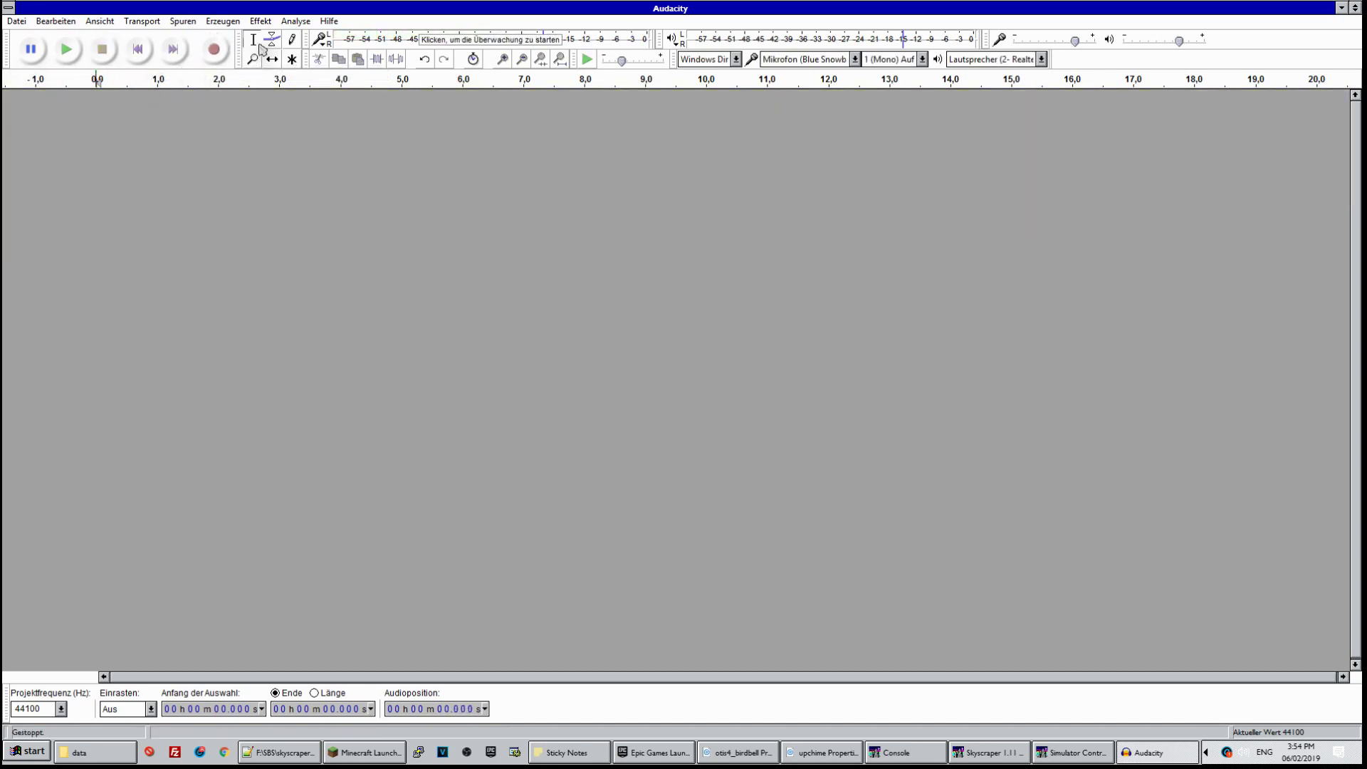
Record a new mono voice clip about 2.1 seconds long and lower its track volume, checking the loudness by playback
{"action": "left_click", "coordinate": [214, 49]}
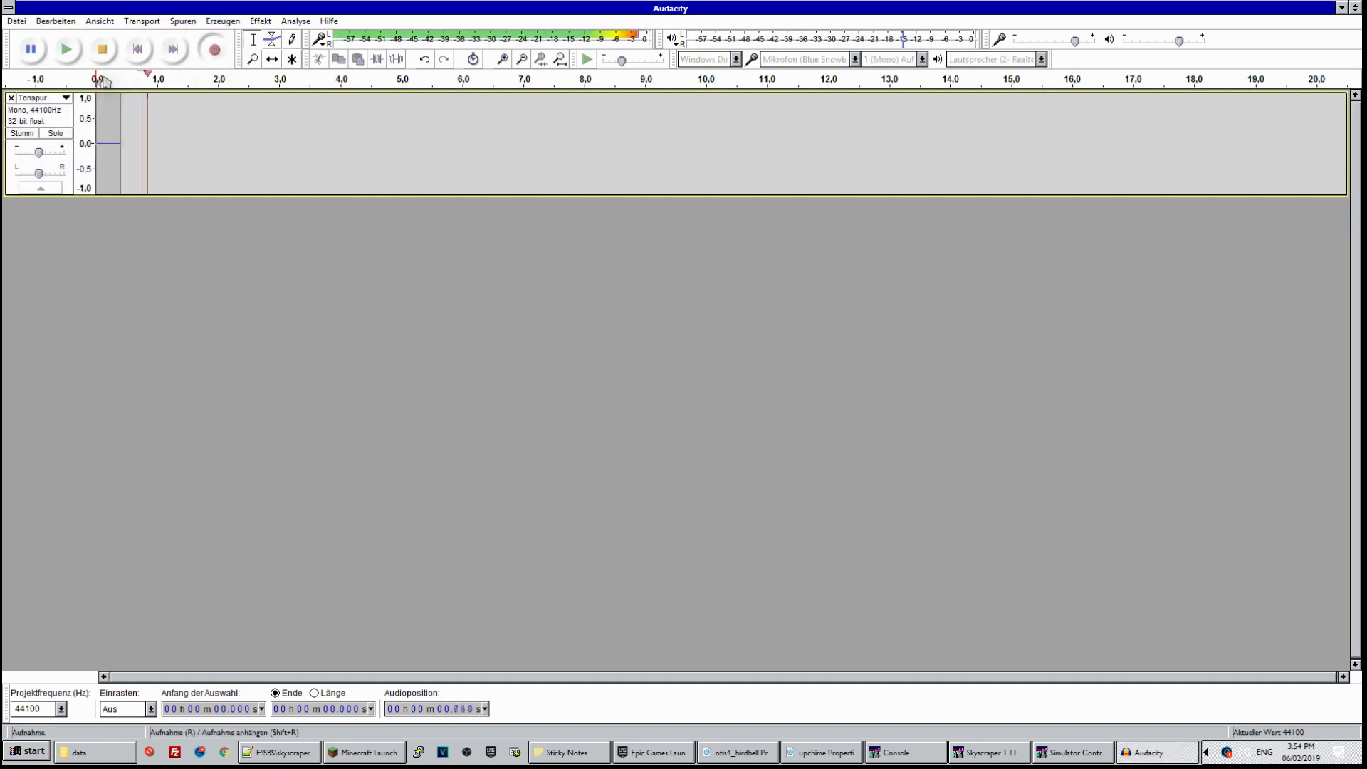
{"action": "left_click", "coordinate": [102, 49]}
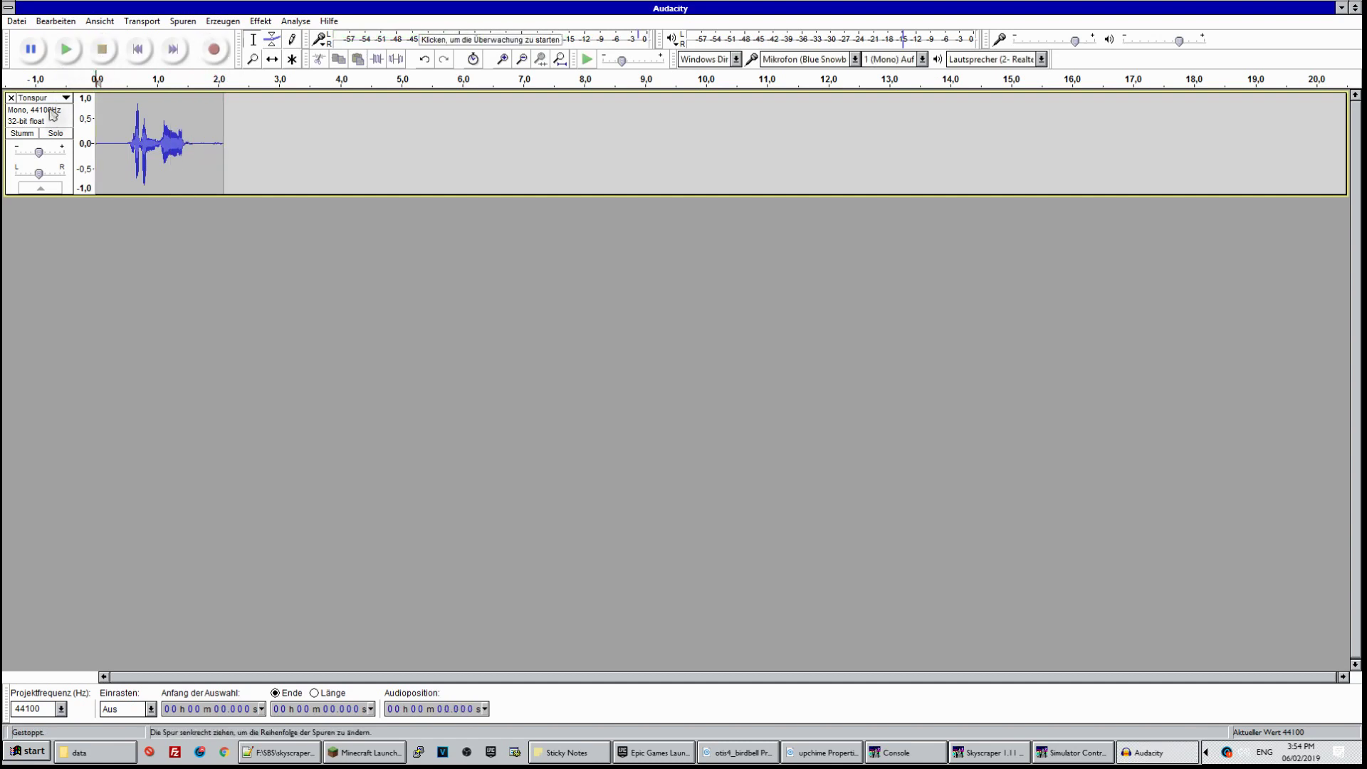
{"action": "left_click_drag", "start_coordinate": [21, 158], "coordinate": [31, 156]}
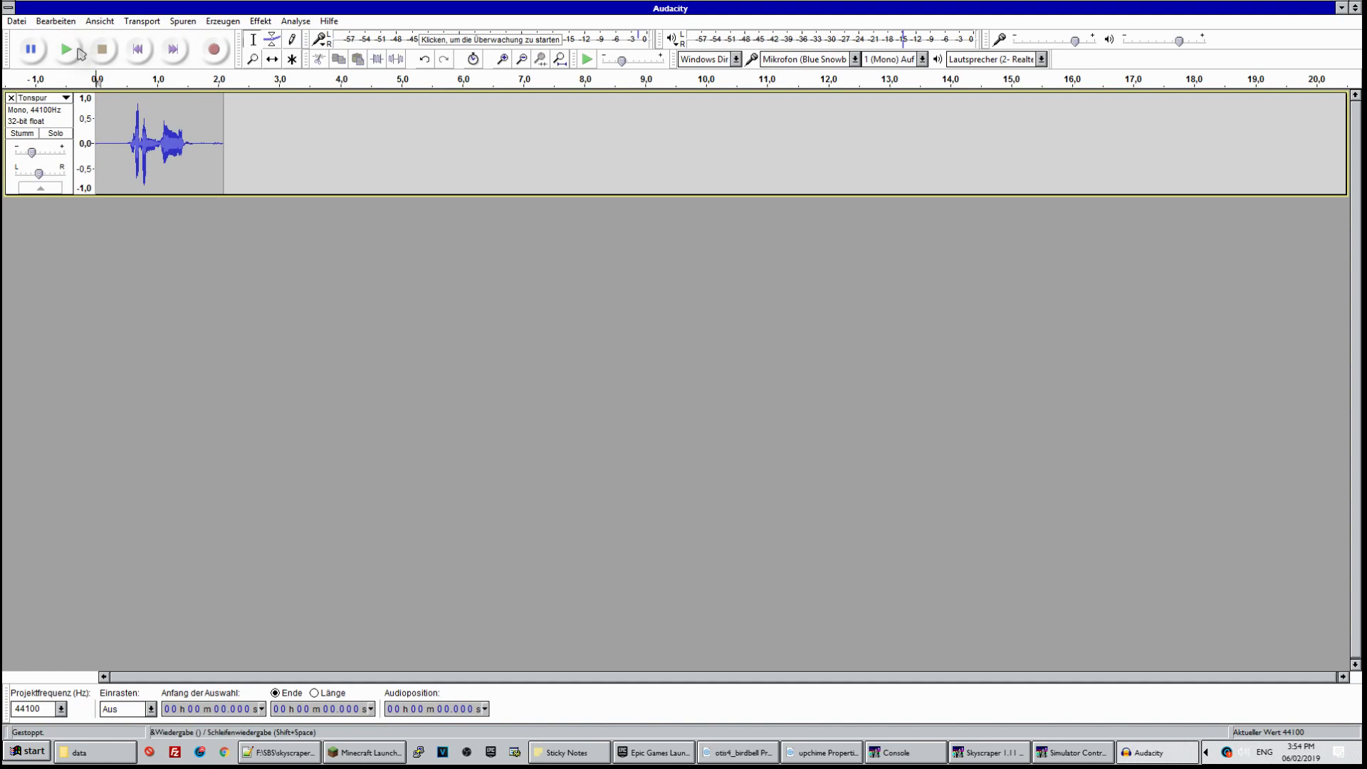
{"action": "left_click", "coordinate": [79, 52]}
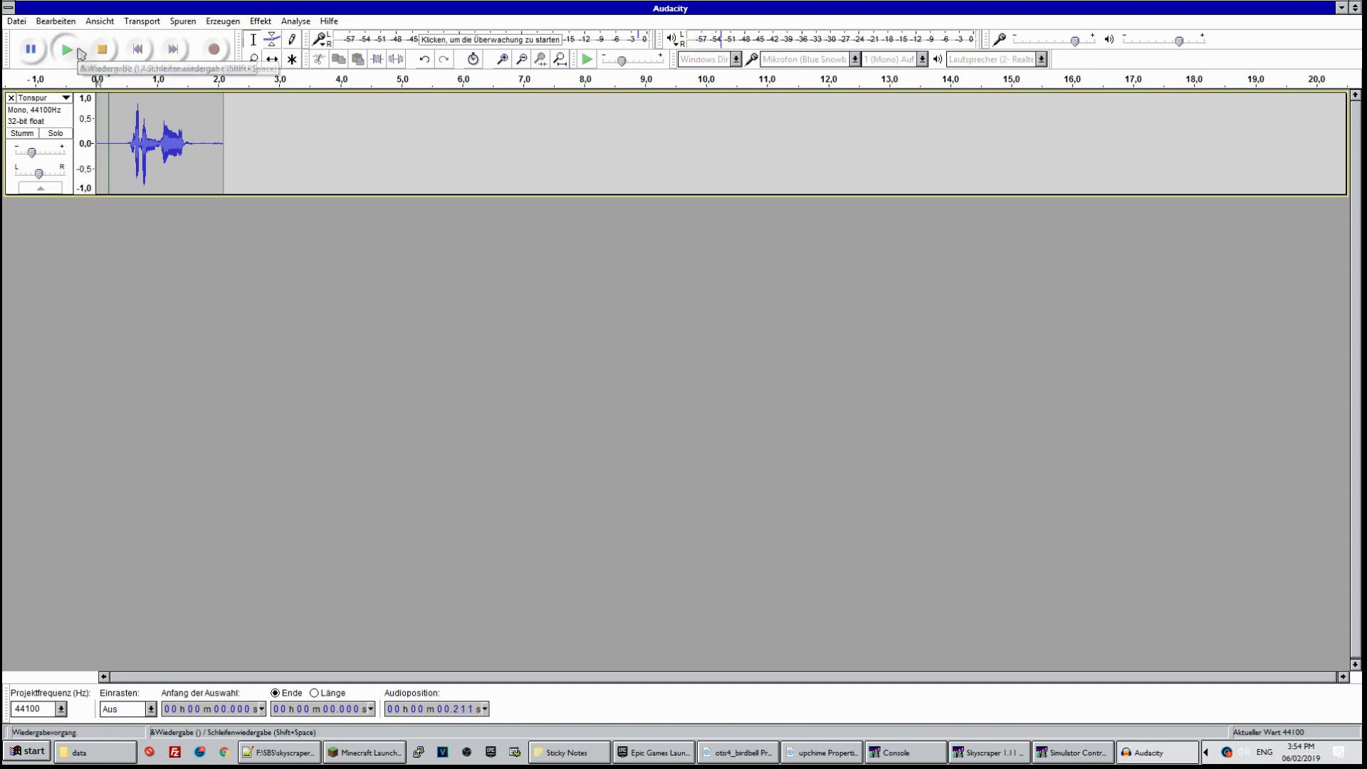
Export the new voice clip as floor2.wav in WAV (Microsoft) 32-bit float PCM format, leaving the metadata empty
{"action": "left_click", "coordinate": [16, 22]}
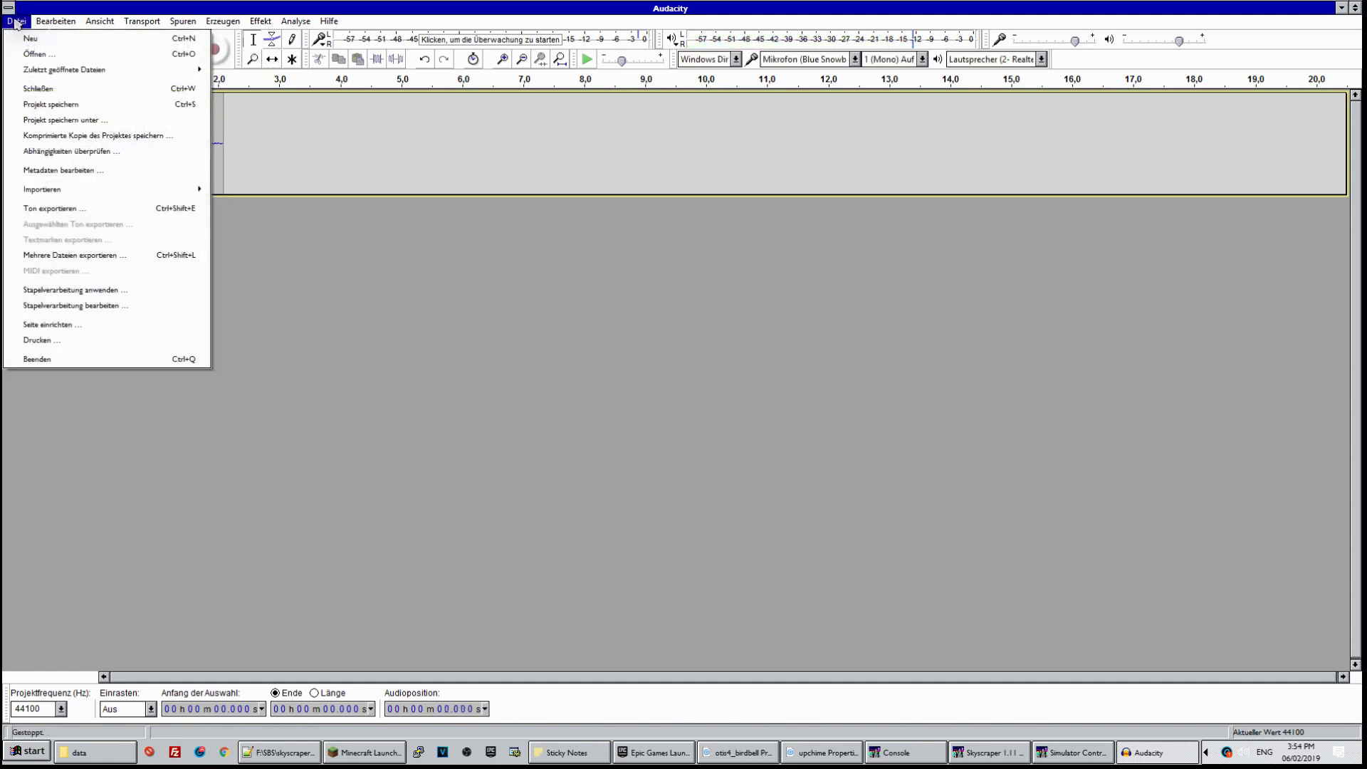
{"action": "left_click", "coordinate": [43, 208]}
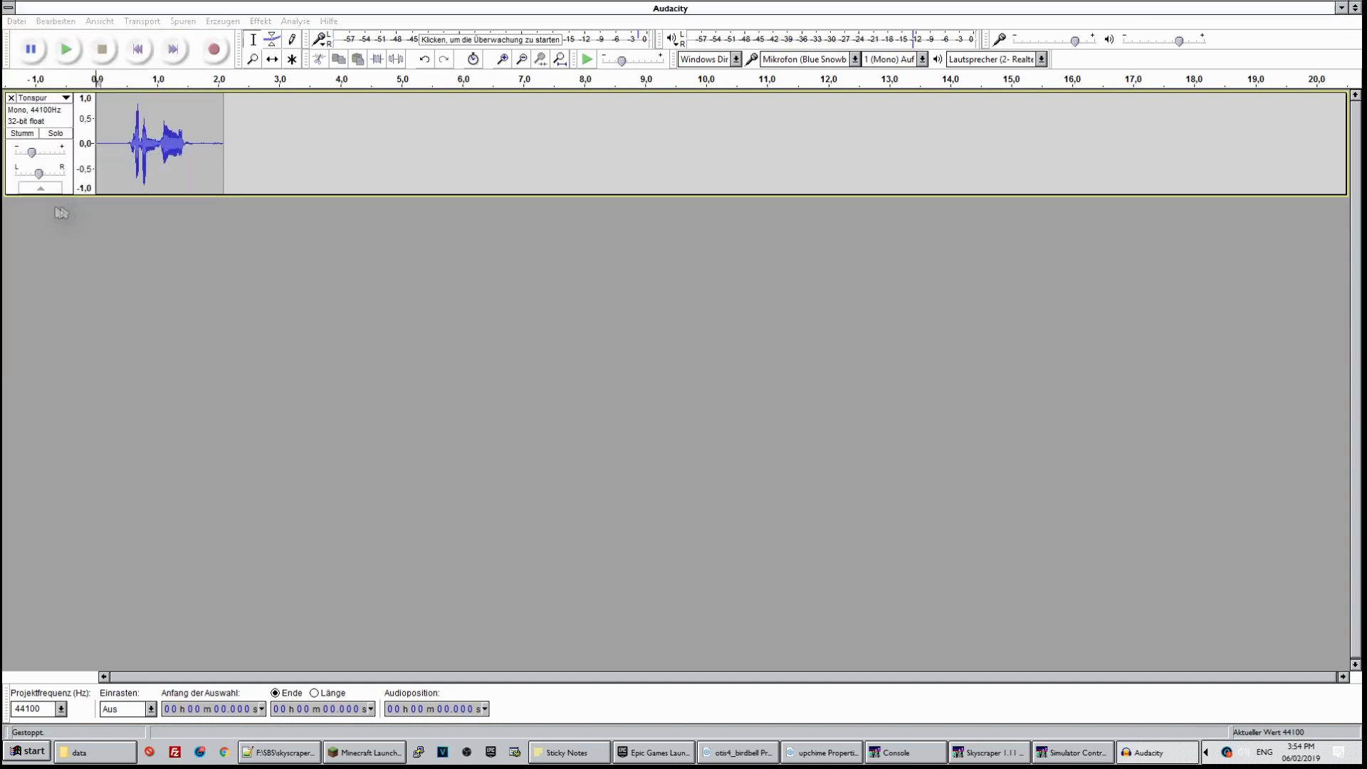
{"action": "type", "text": "fki"}
{"action": "key", "text": "BackSpace"}
{"action": "key", "text": "BackSpace"}
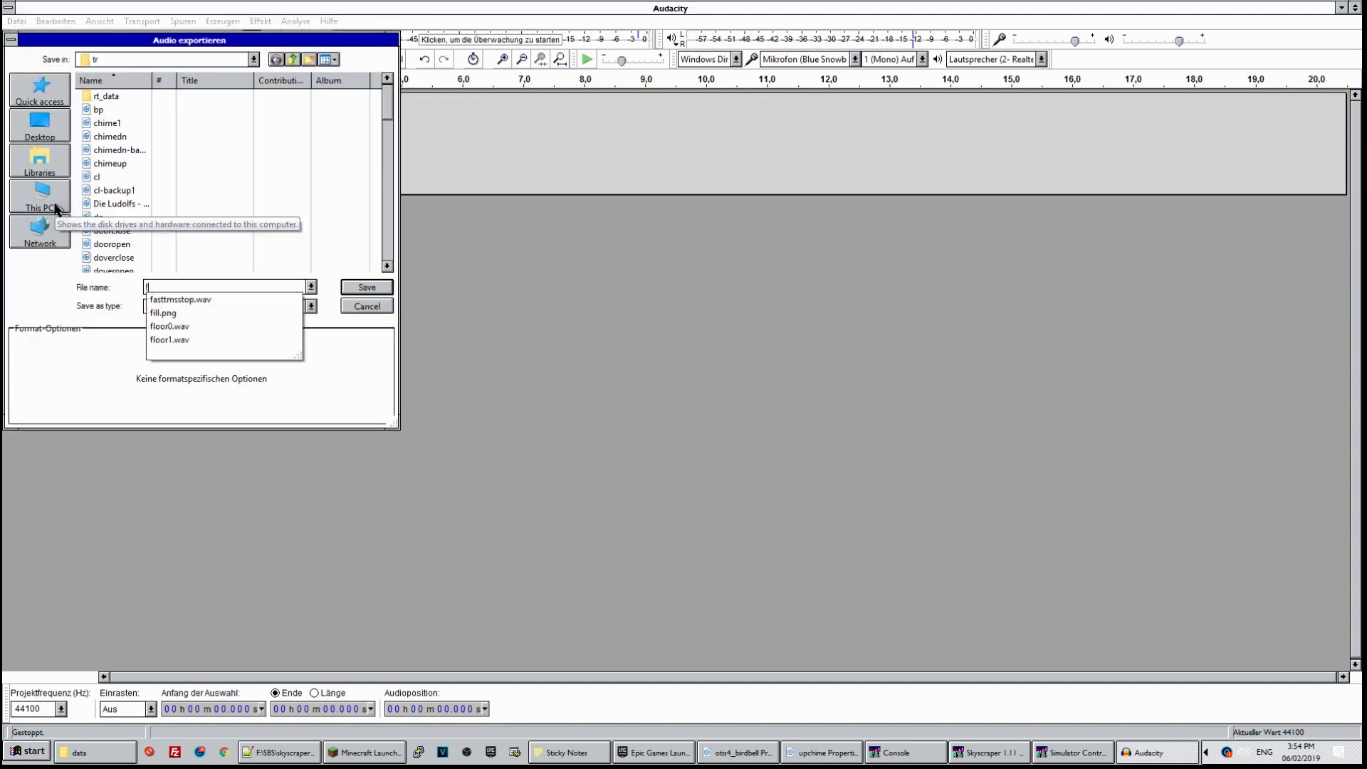
{"action": "type", "text": "loor"}
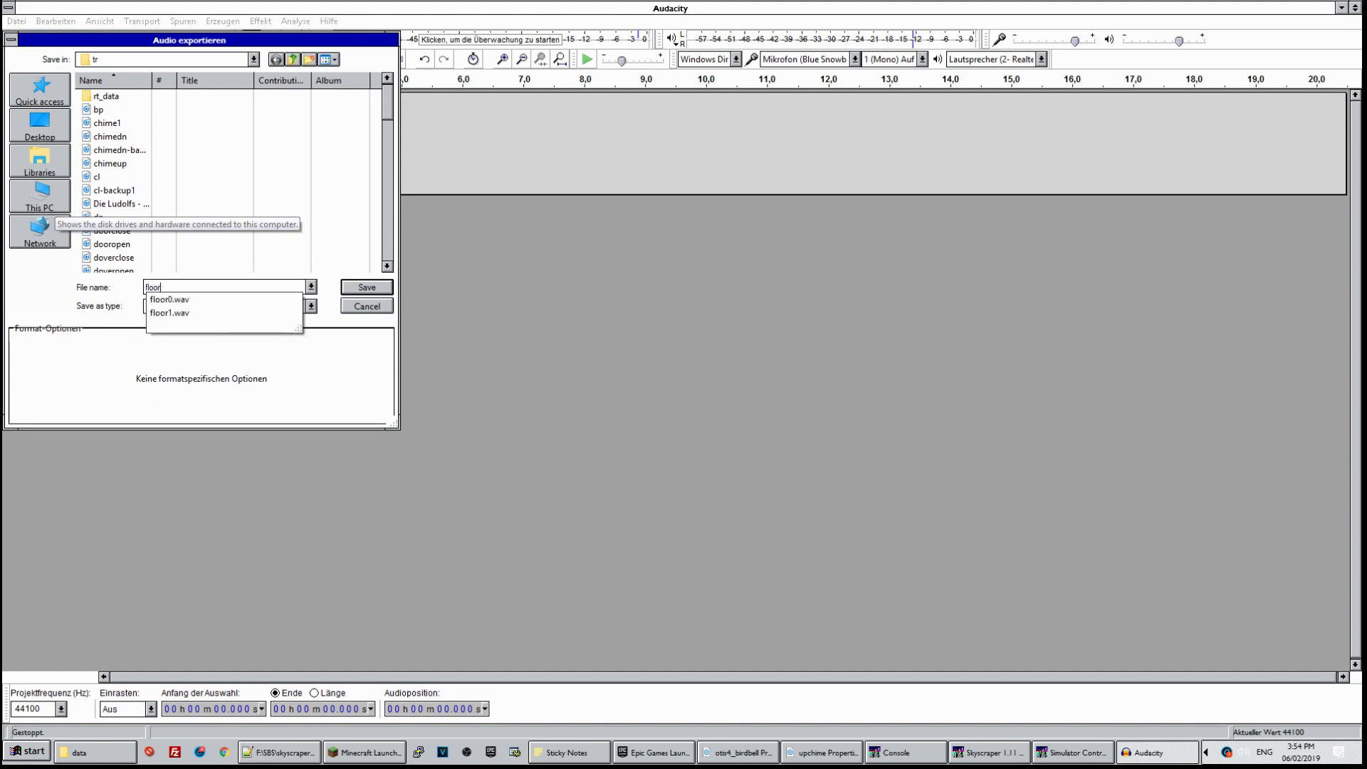
{"action": "type", "text": "2.wac"}
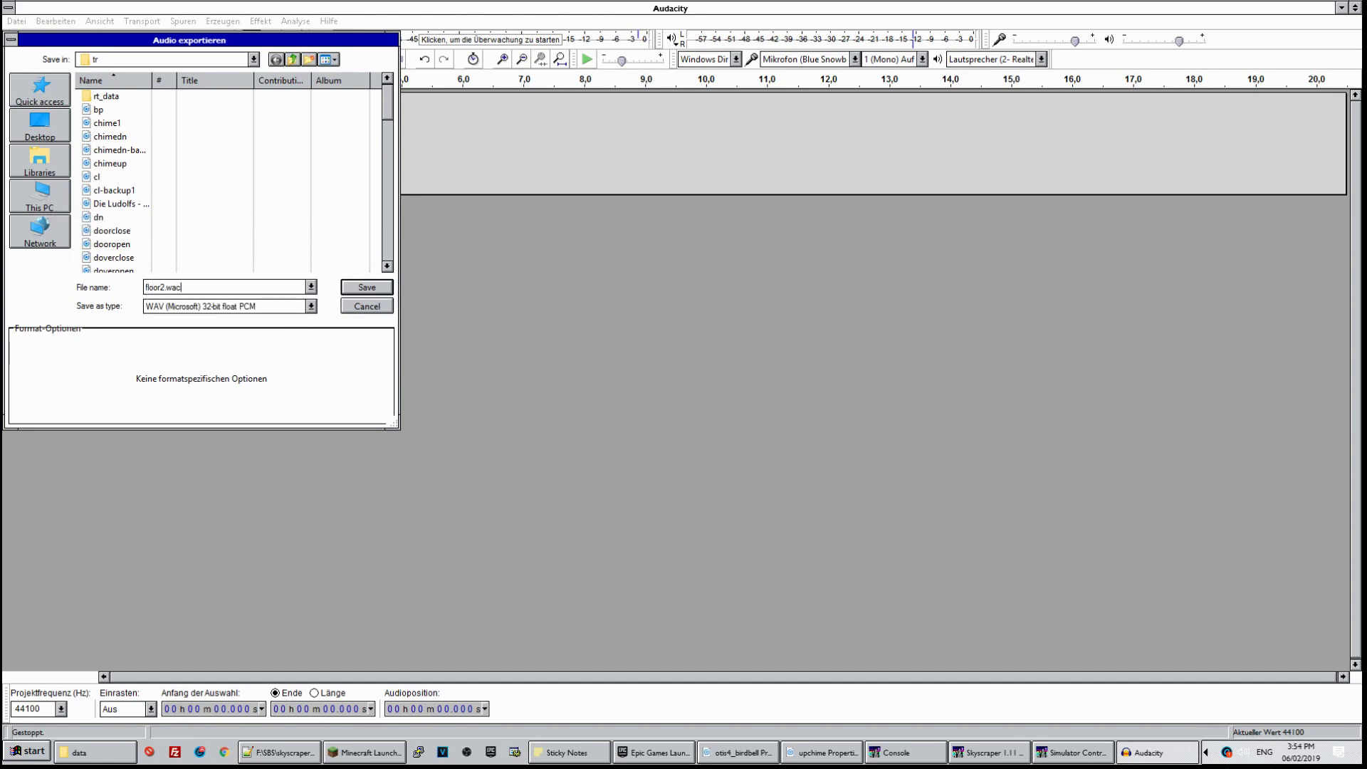
{"action": "key", "text": "Return"}
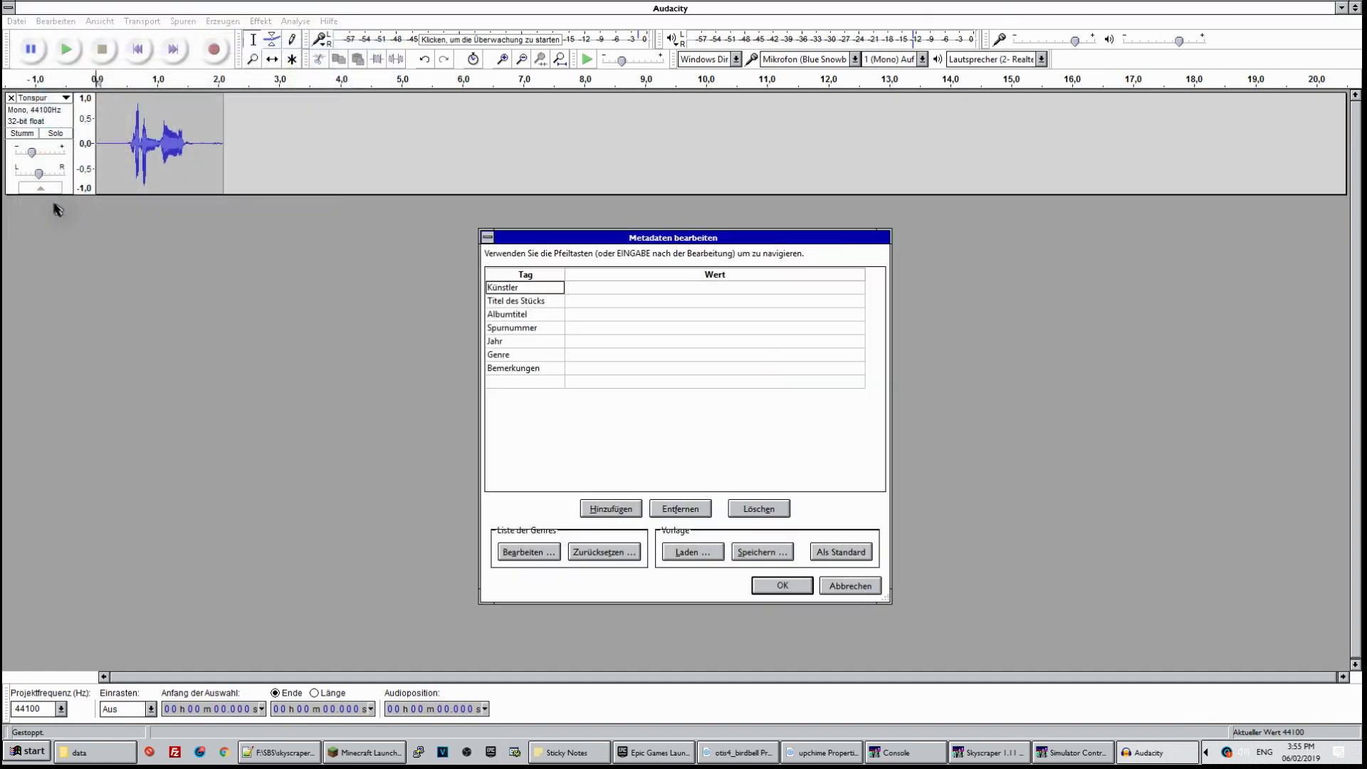
{"action": "key", "text": "Return"}
Switch to Notepad++, add the line "FloorSound = floor*.wav" below BeepSound for elevators 13 to 14, and save Coalham Hospital.bld
{"action": "left_click", "coordinate": [282, 753]}
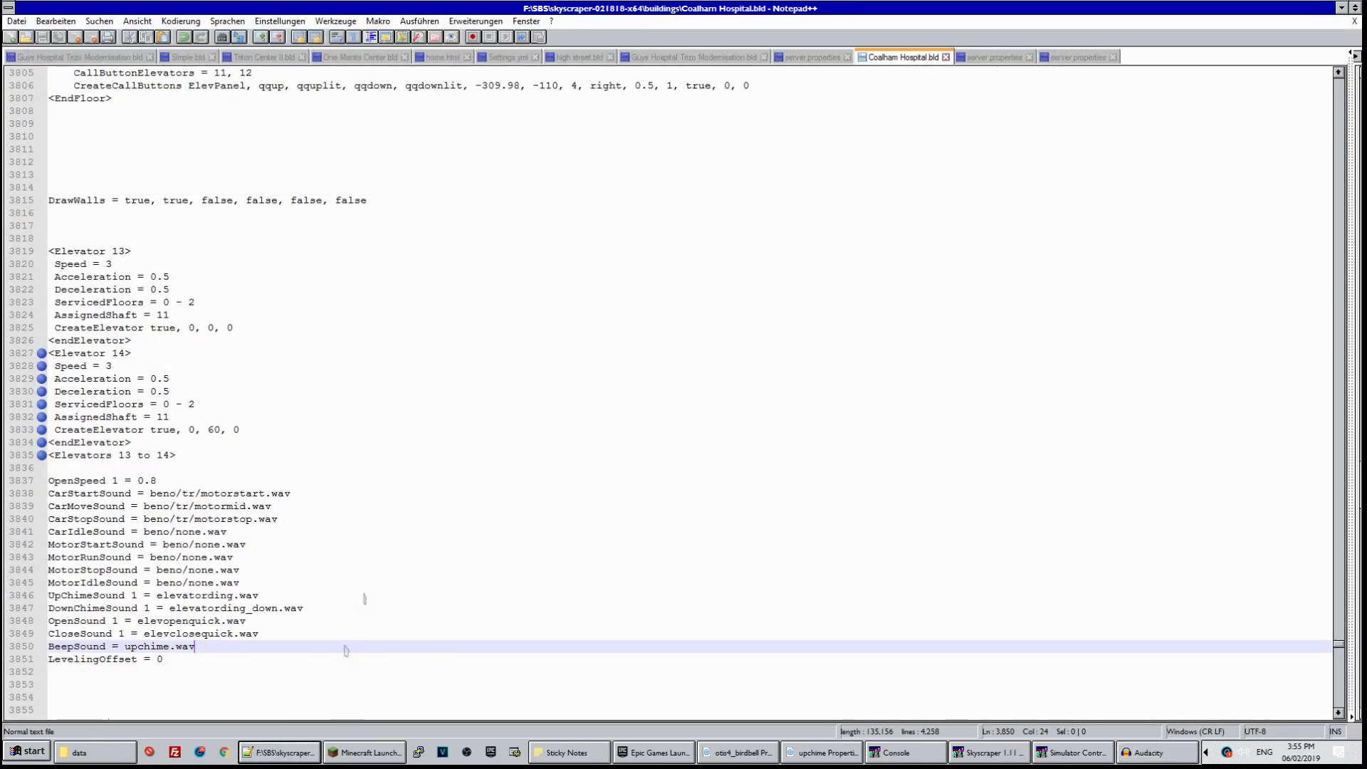
{"action": "key", "text": "Return"}
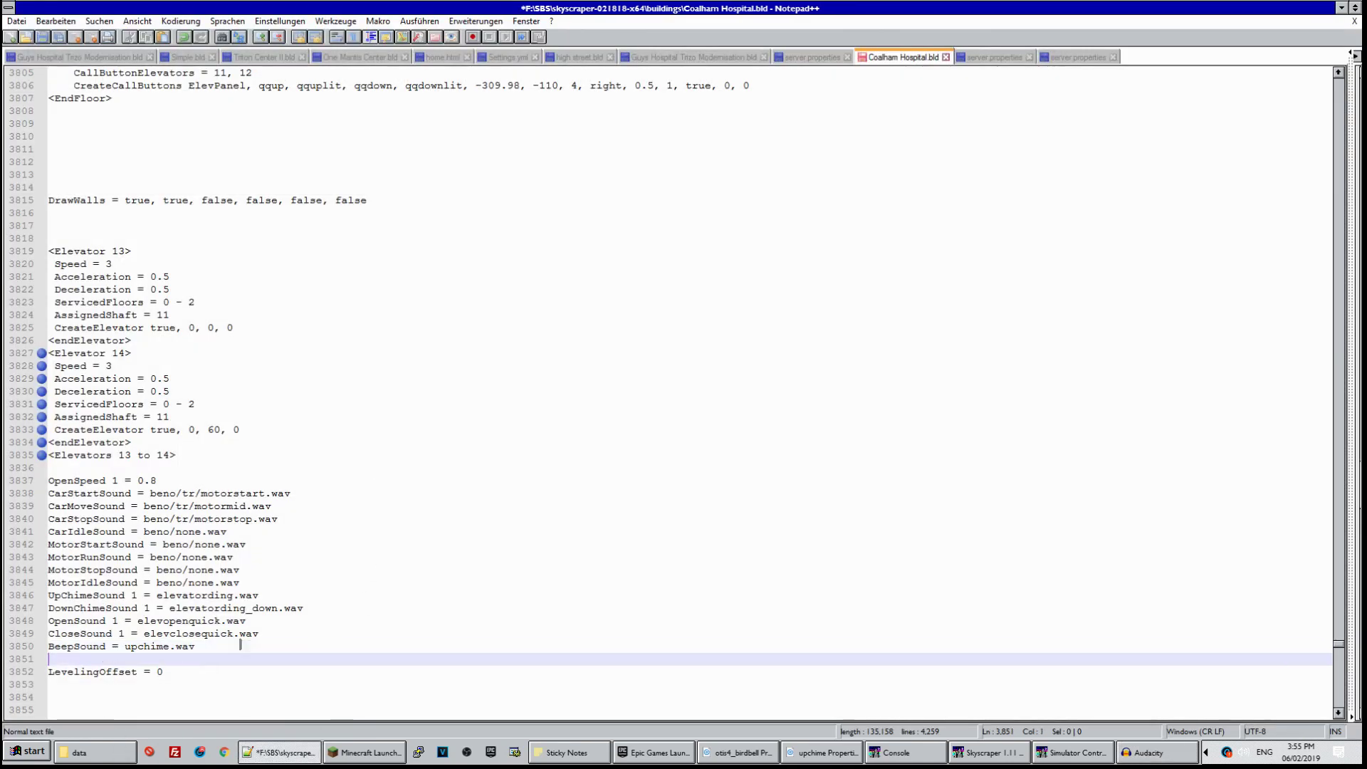
{"action": "type", "text": "Fx"}
{"action": "type", "text": "loorSound"}
{"action": "type", "text": " = "}
{"action": "type", "text": "floo"}
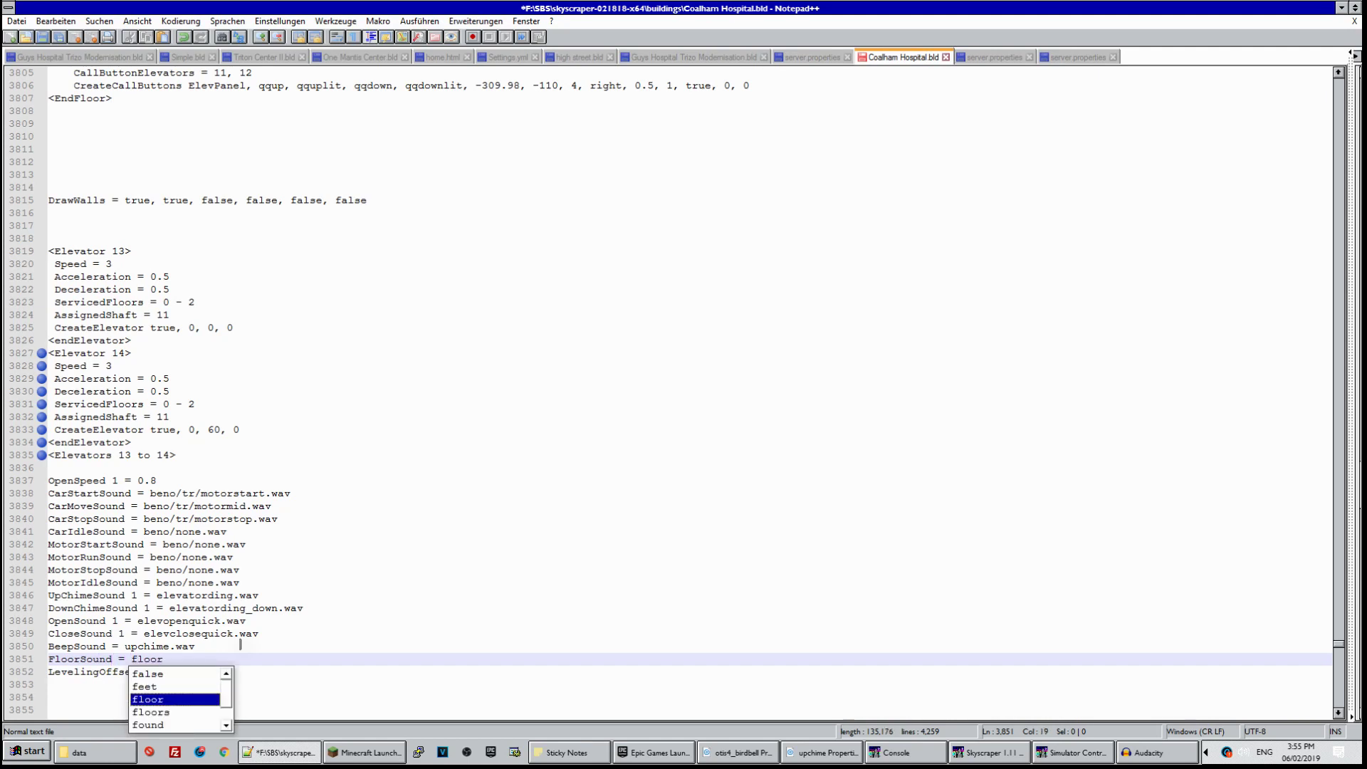
{"action": "type", "text": "r*"}
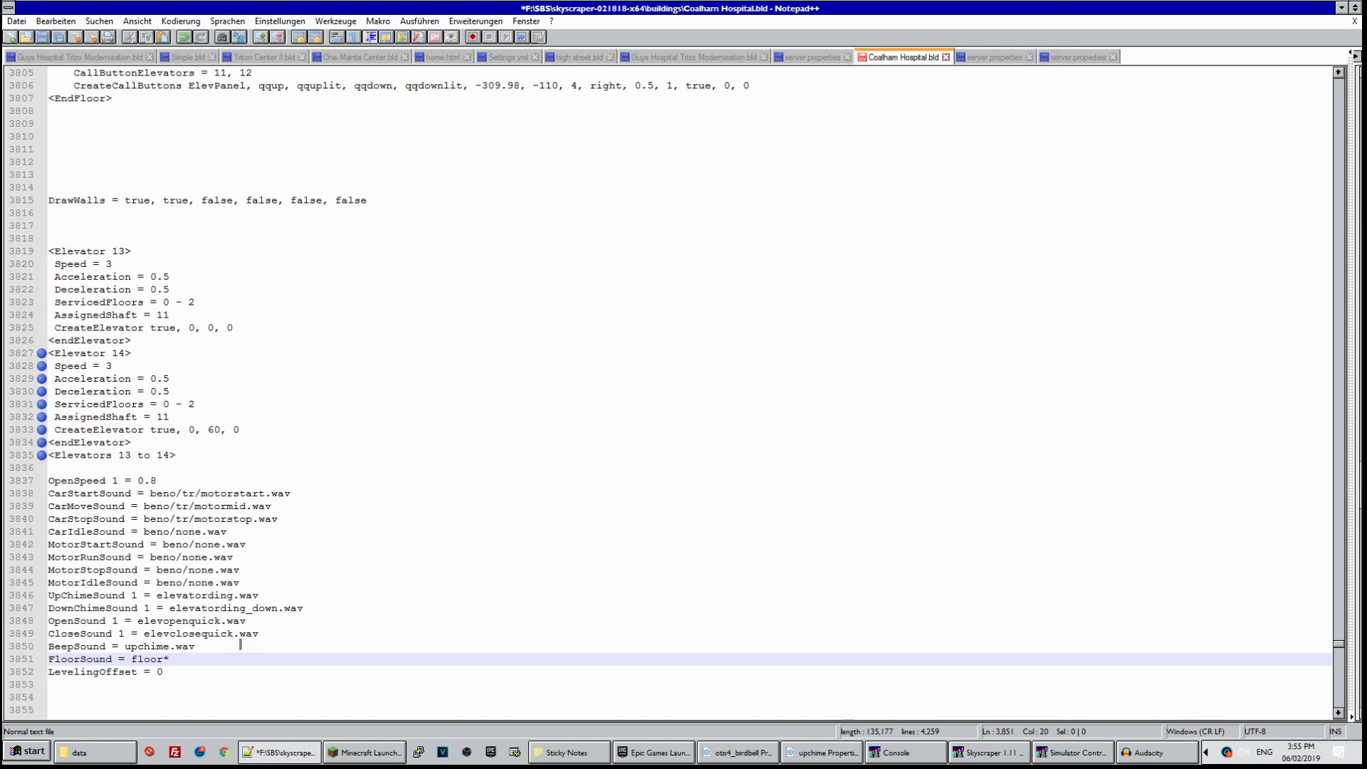
{"action": "type", "text": ".wac"}
{"action": "type", "text": "v"}
{"action": "left_click", "coordinate": [39, 37]}
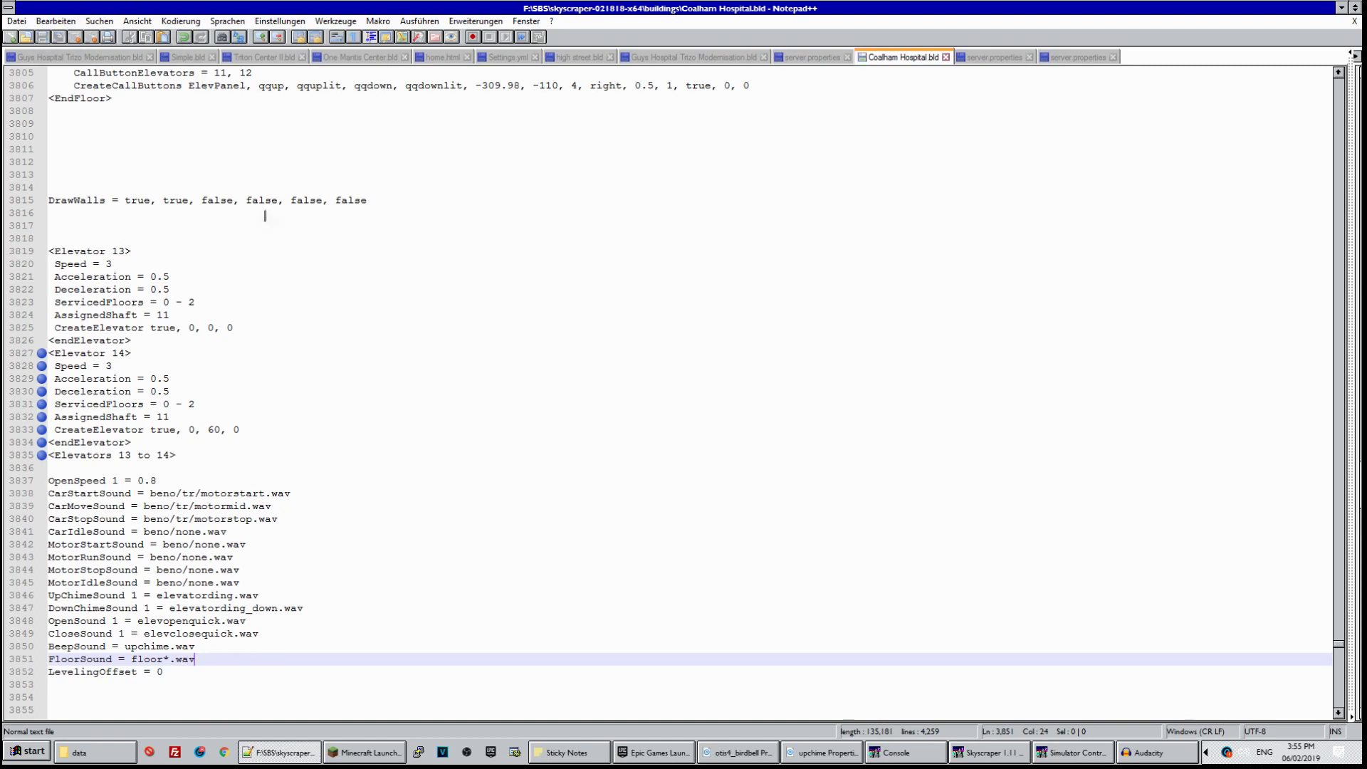
Switch to Skyscraper, decline exiting to the main menu, and reload the building, closing the missing-files report
{"action": "key", "text": "alt+Tab"}
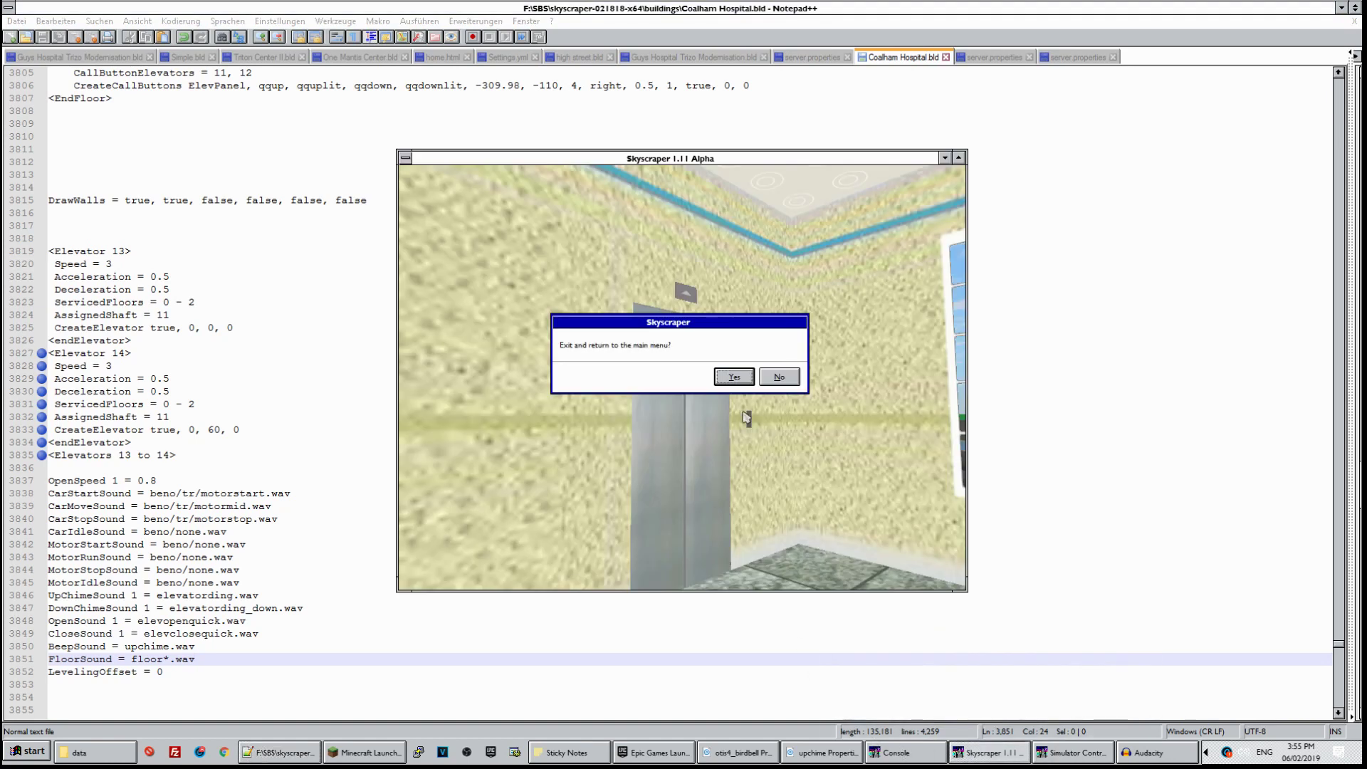
{"action": "left_click", "coordinate": [775, 376]}
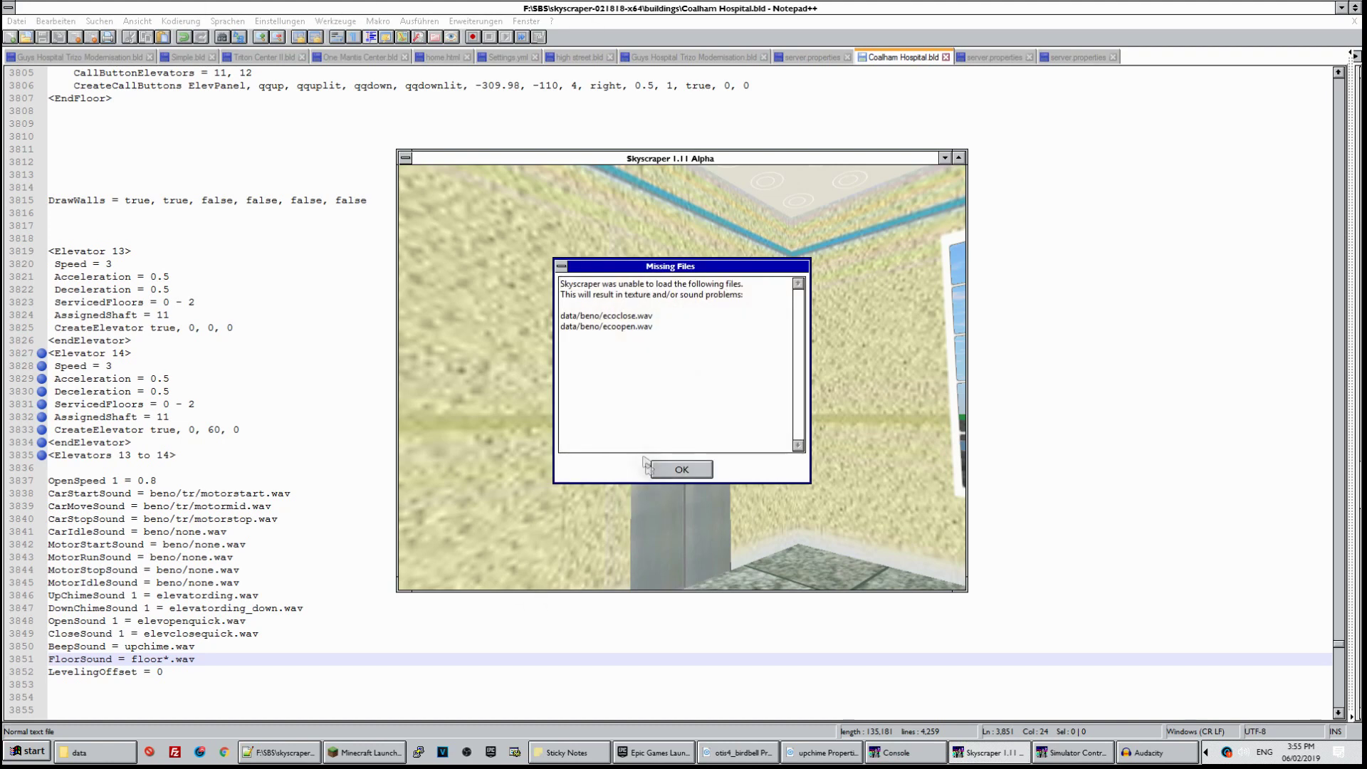
{"action": "left_click", "coordinate": [672, 469]}
Walk up to the call button beside the elevator doors and call the elevator
{"action": "key", "text": "Right"}
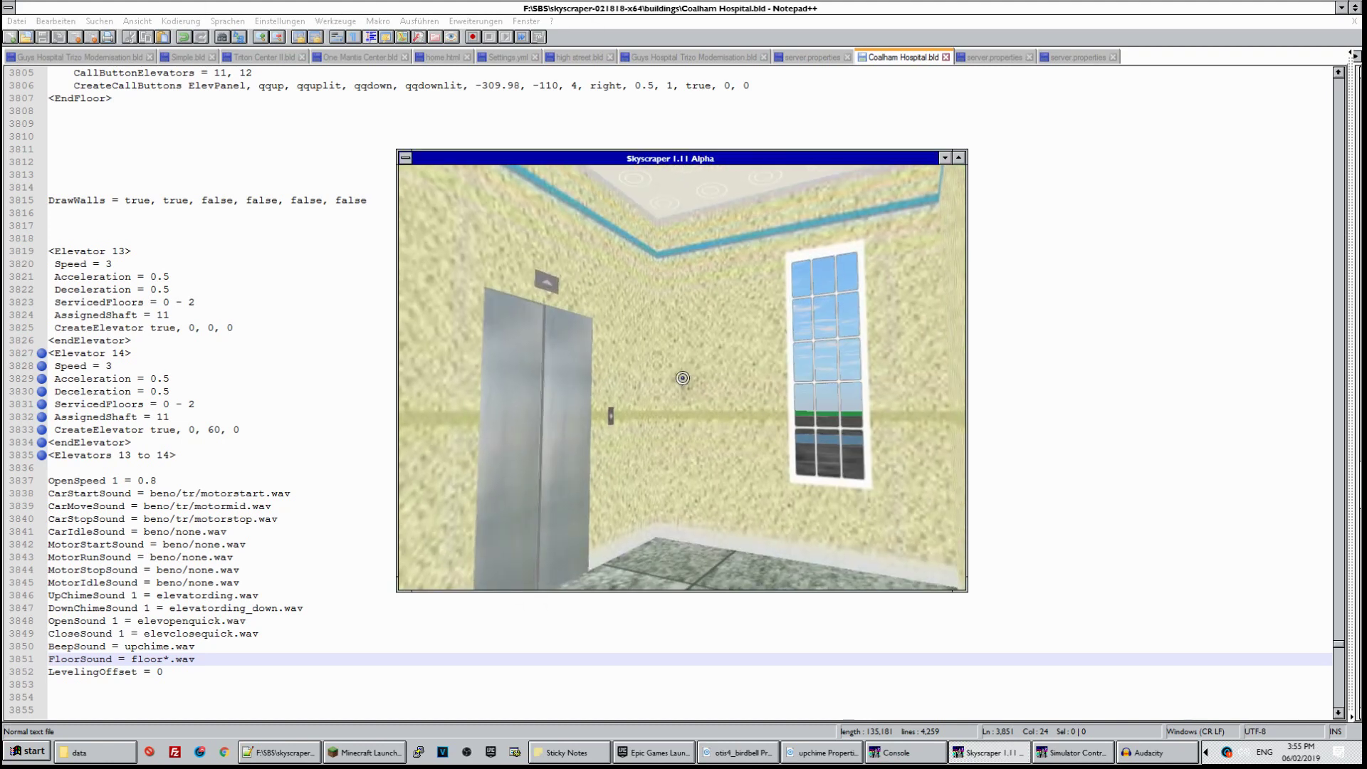
{"action": "key", "text": "Up"}
{"action": "key", "text": "Left"}
{"action": "key", "text": "Up"}
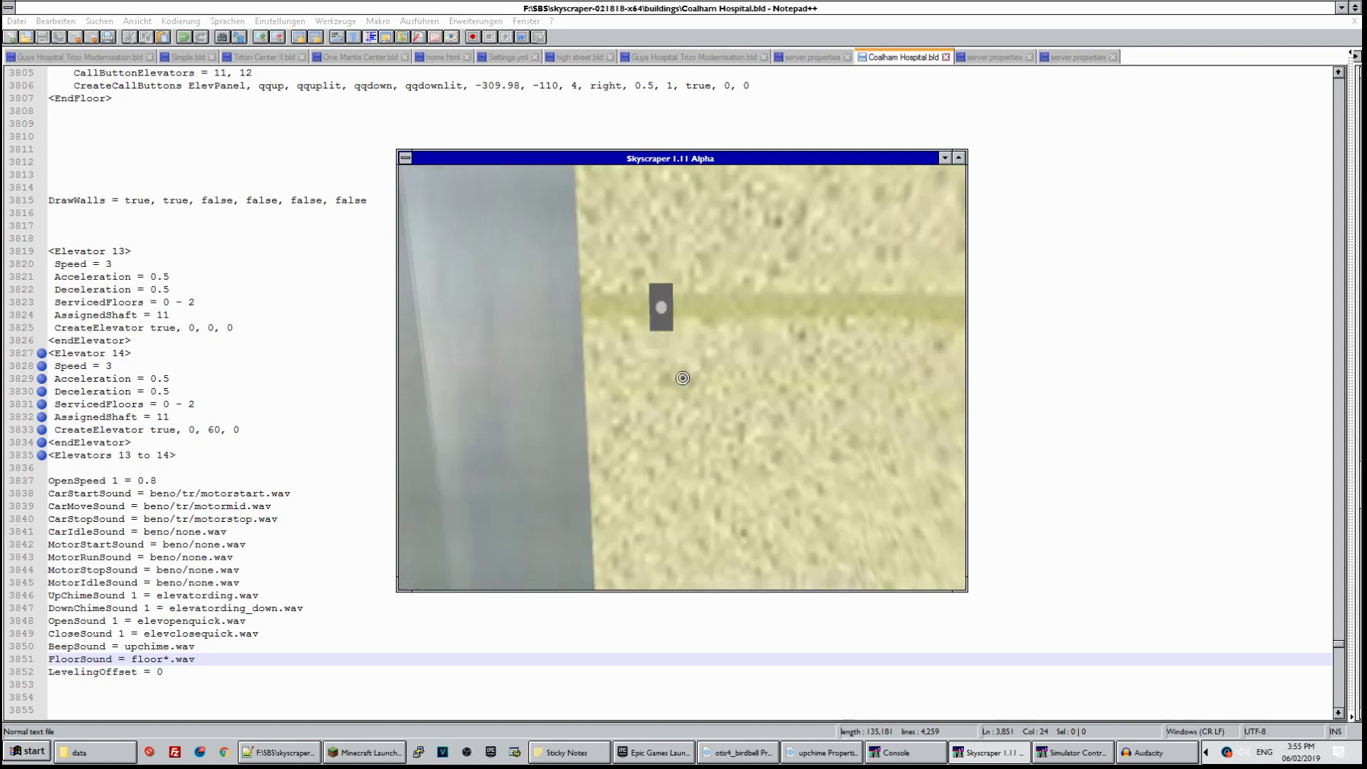
{"action": "key", "text": "Left"}
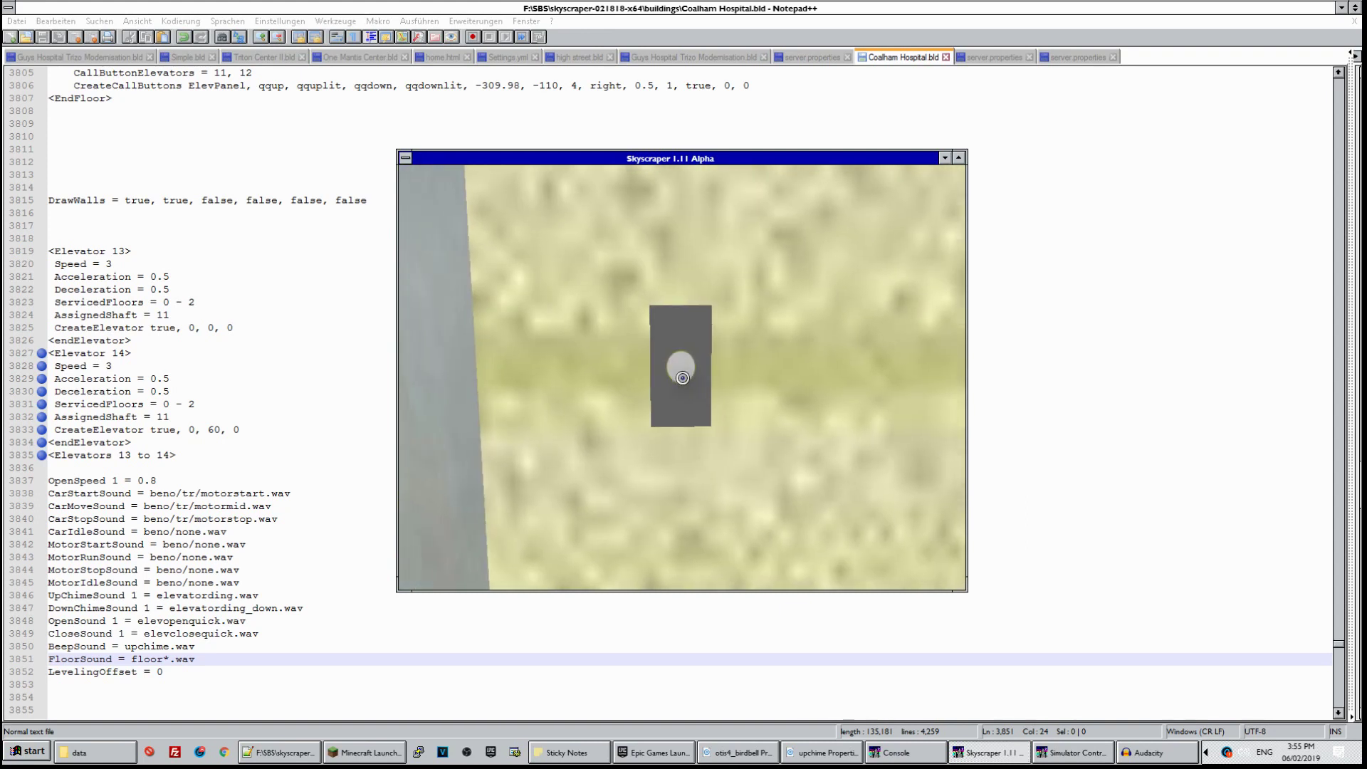
Enter the elevator, send it to floor 2 from the car panel, and watch the doors close, declining the exit to the main menu
{"action": "key", "text": "Left"}
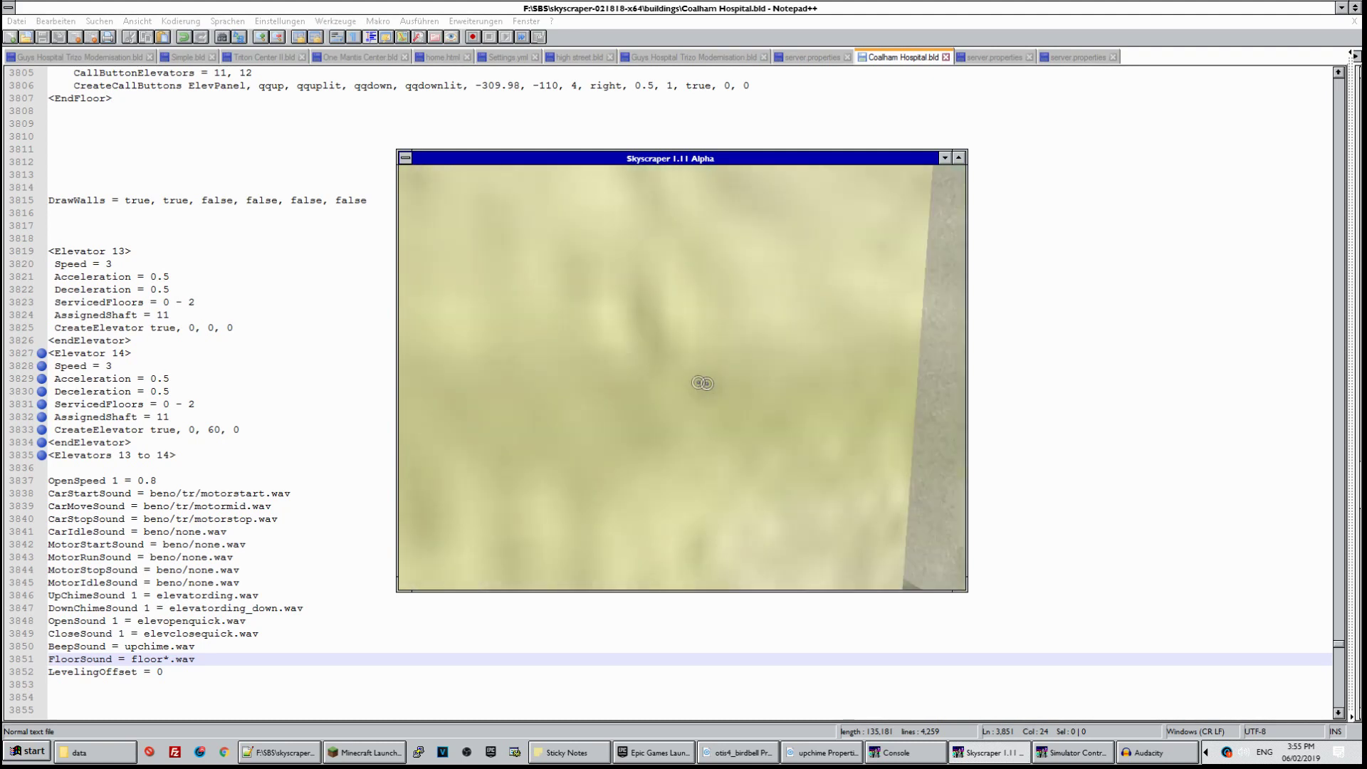
{"action": "key", "text": "Right"}
{"action": "key", "text": "Up"}
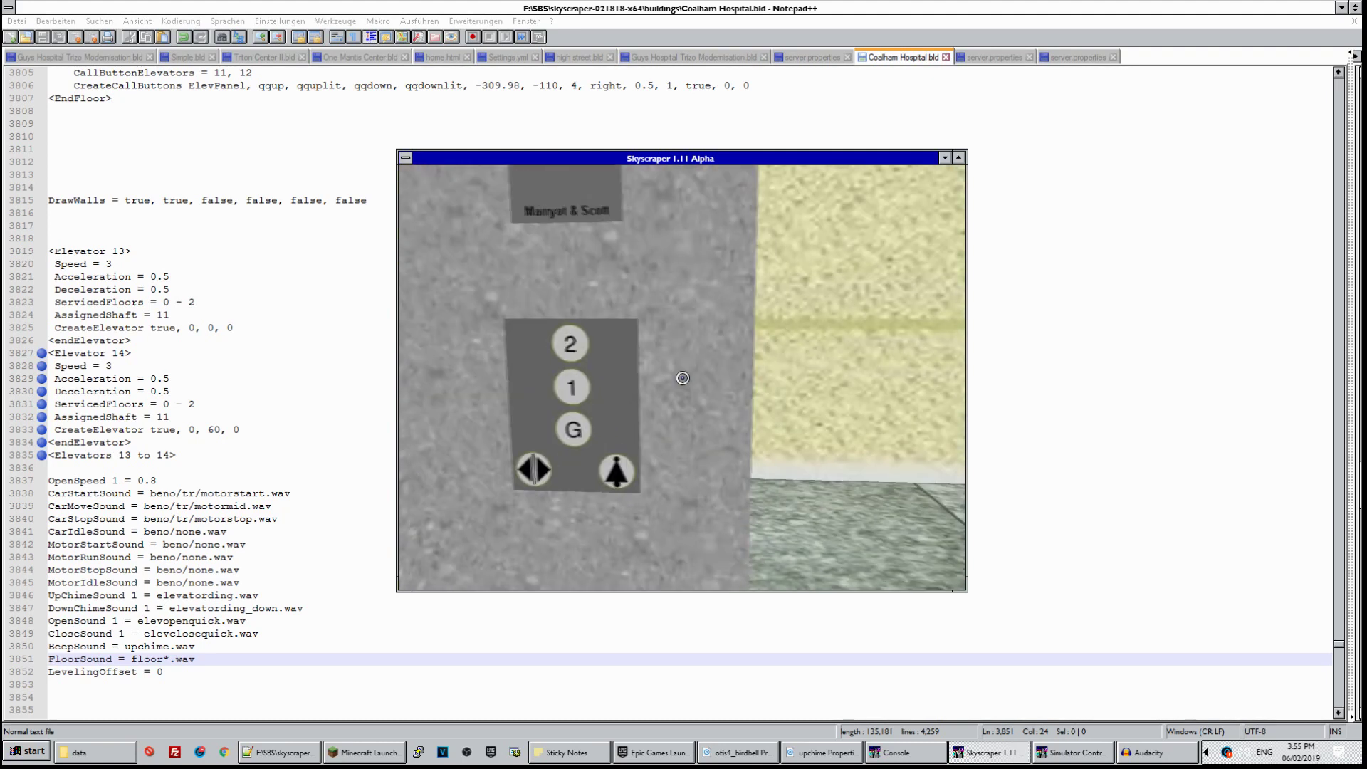
{"action": "key", "text": "Down"}
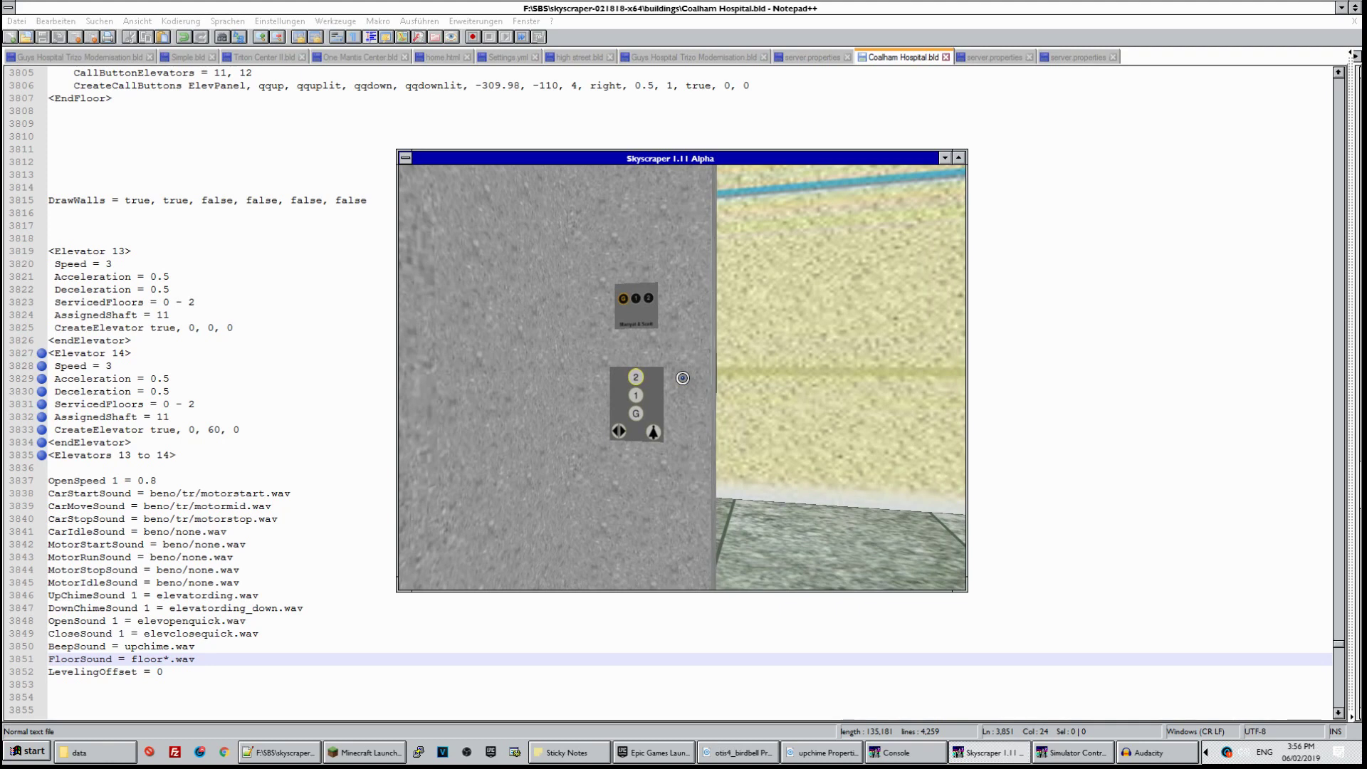
{"action": "key", "text": "Escape"}
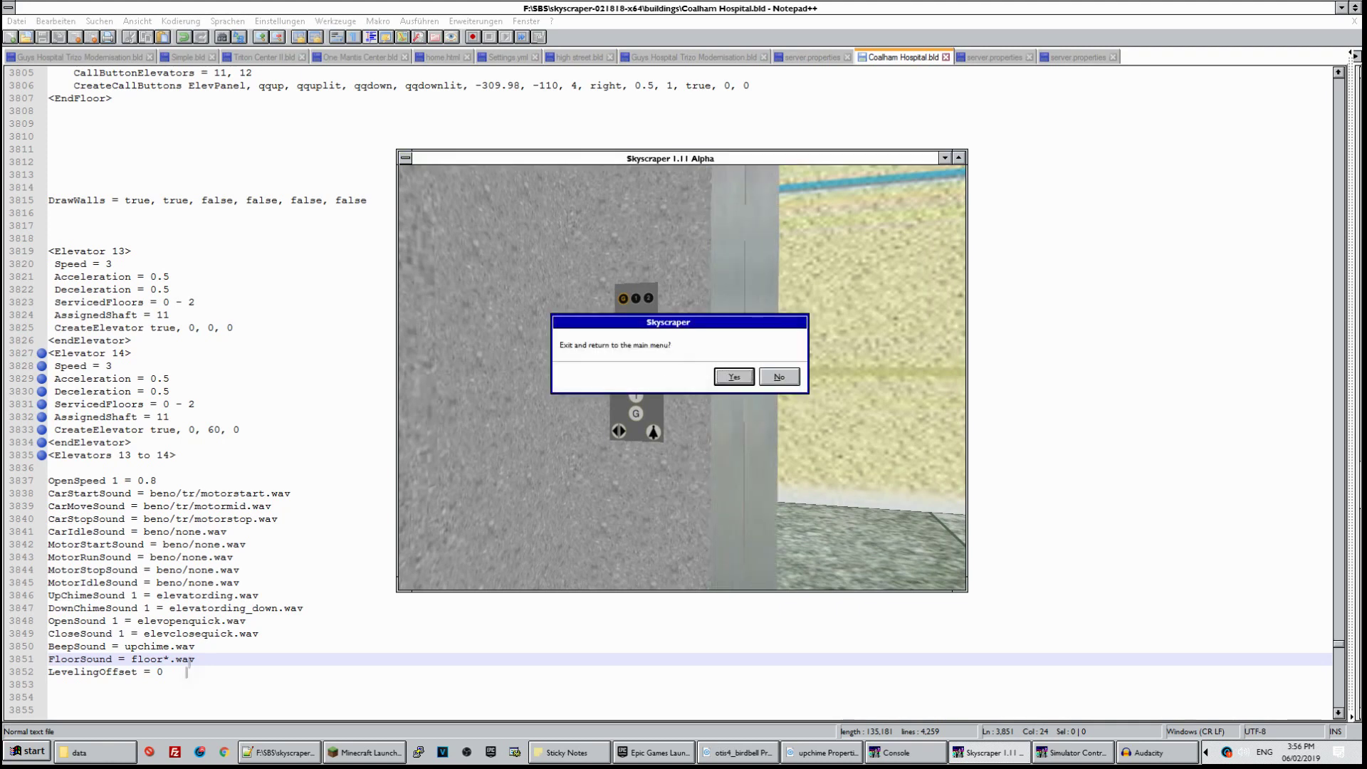
{"action": "key", "text": "Escape"}
{"action": "key", "text": "Right"}
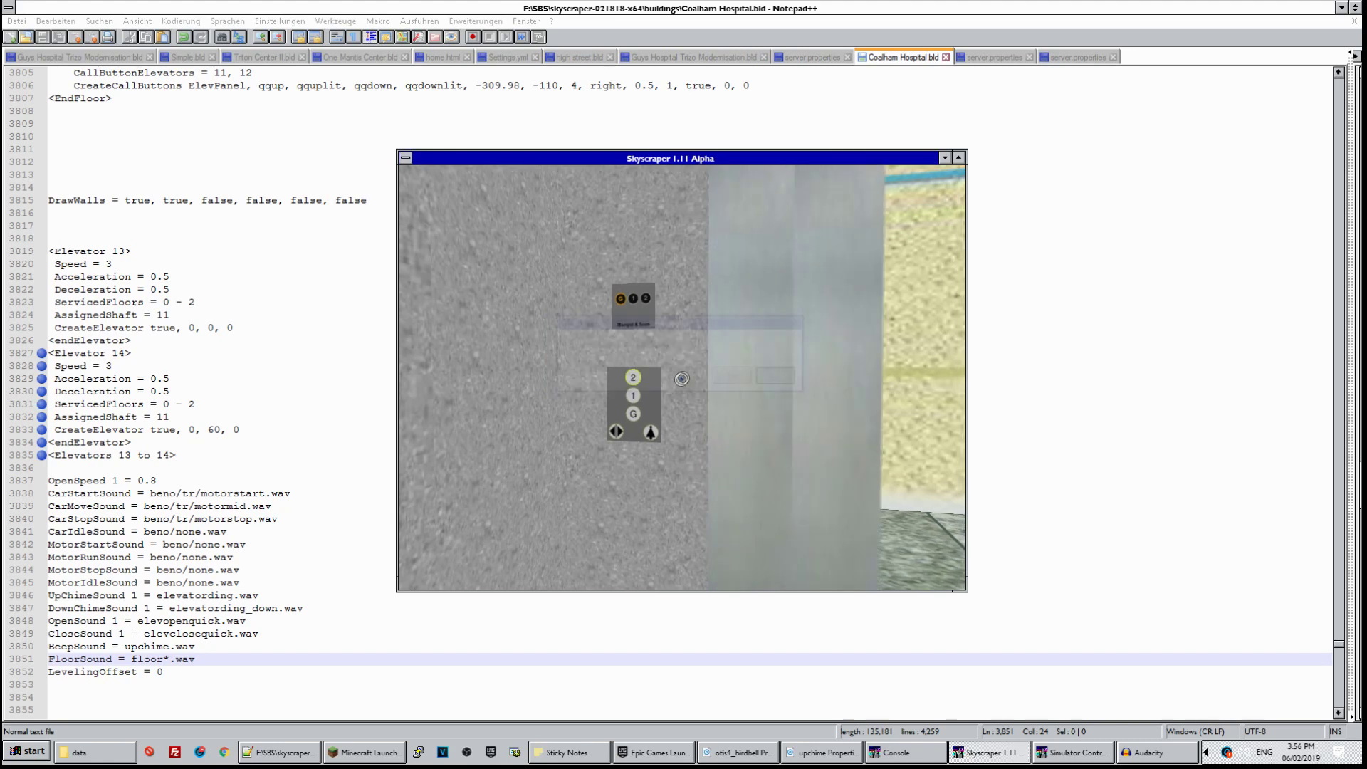
{"action": "key", "text": "Left"}
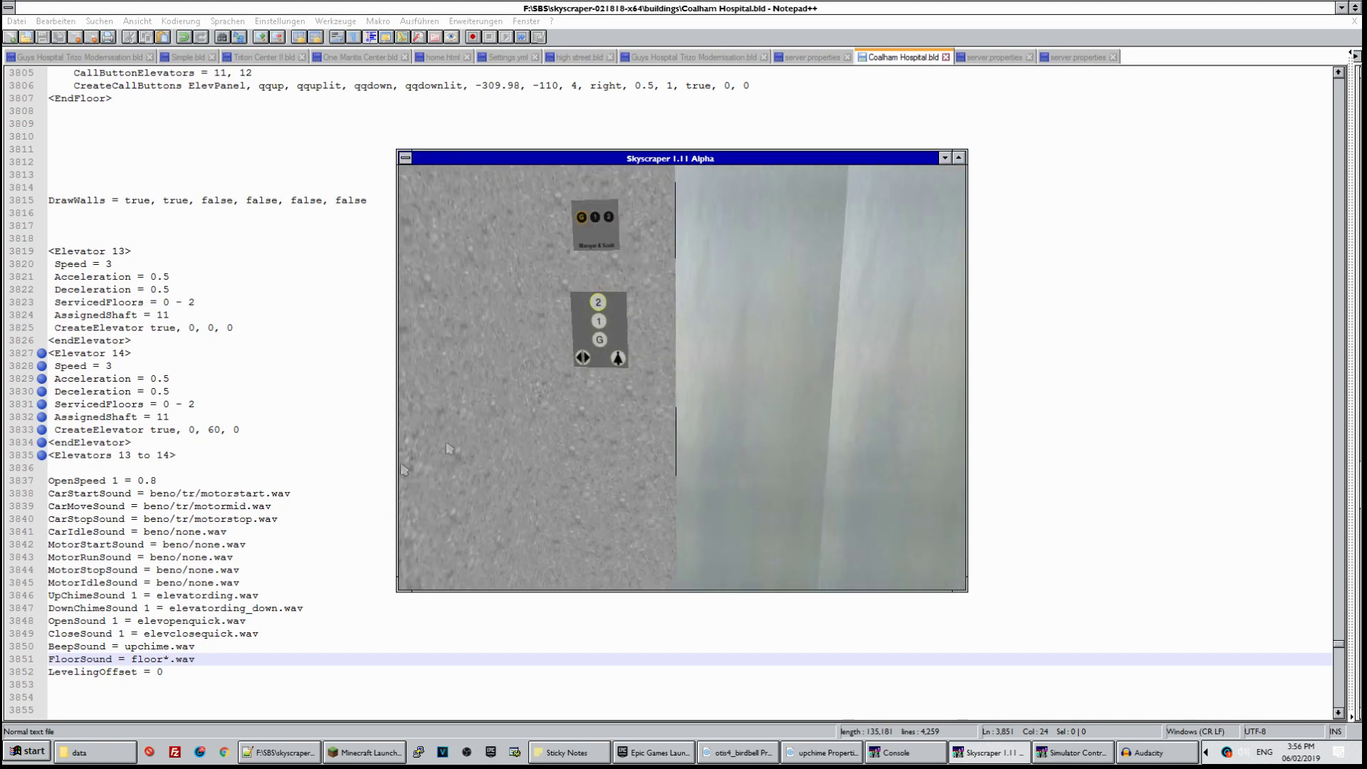
Switch to Notepad++, change the FloorSound path for elevators 13 to 14 to beno/tr/floor*.wav, and save the building file
{"action": "left_click", "coordinate": [182, 645]}
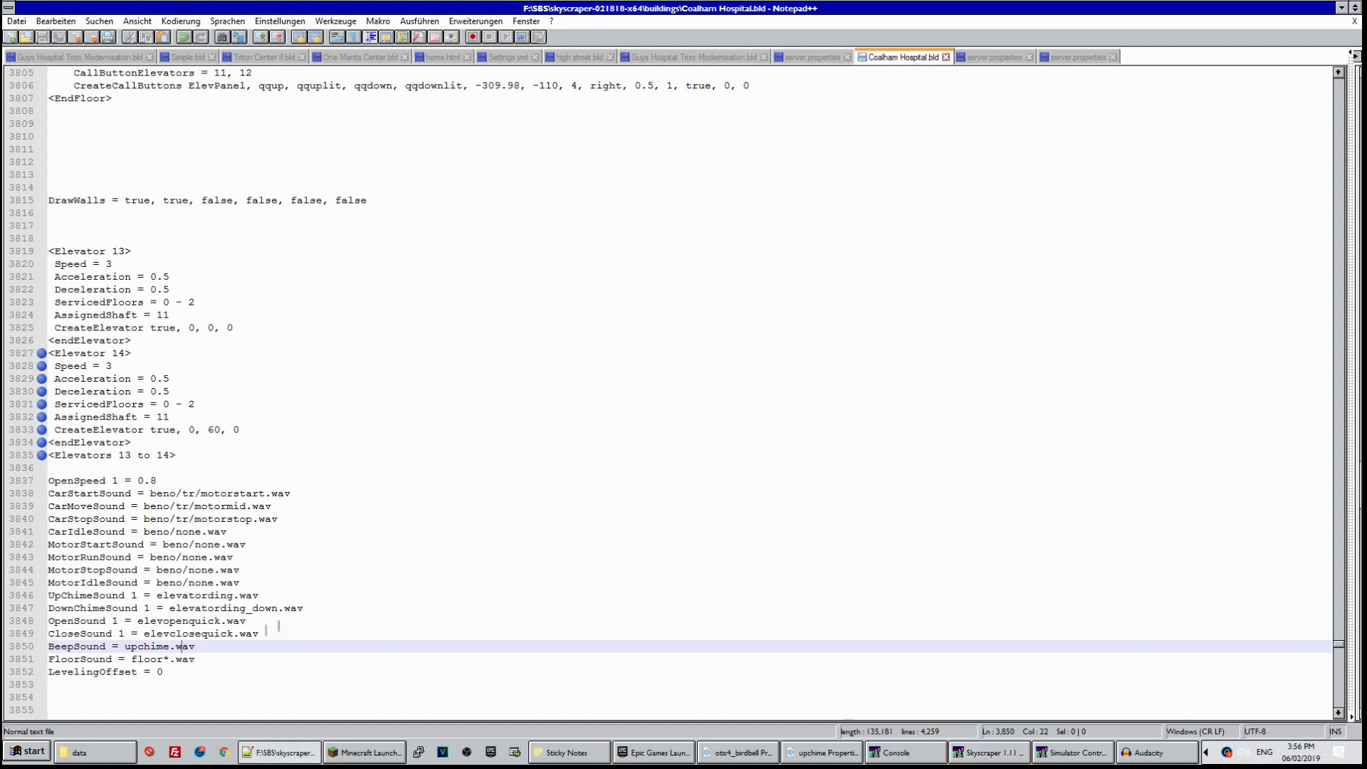
{"action": "left_click", "coordinate": [134, 662]}
{"action": "type", "text": "f"}
{"action": "key", "text": "BackSpace"}
{"action": "type", "text": "beno/tr/"}
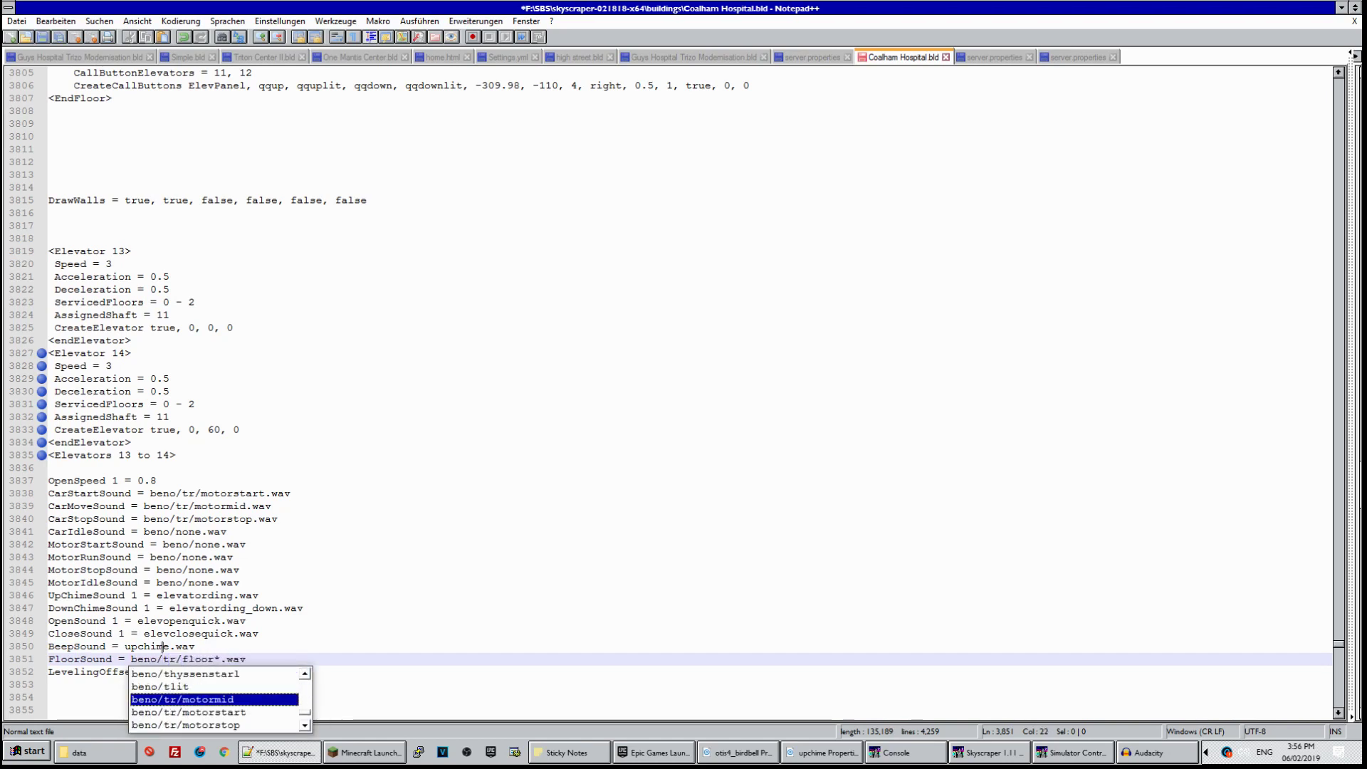
{"action": "left_click", "coordinate": [42, 36]}
Switch to Skyscraper and reload the building, closing the missing-files report
{"action": "left_click", "coordinate": [989, 753]}
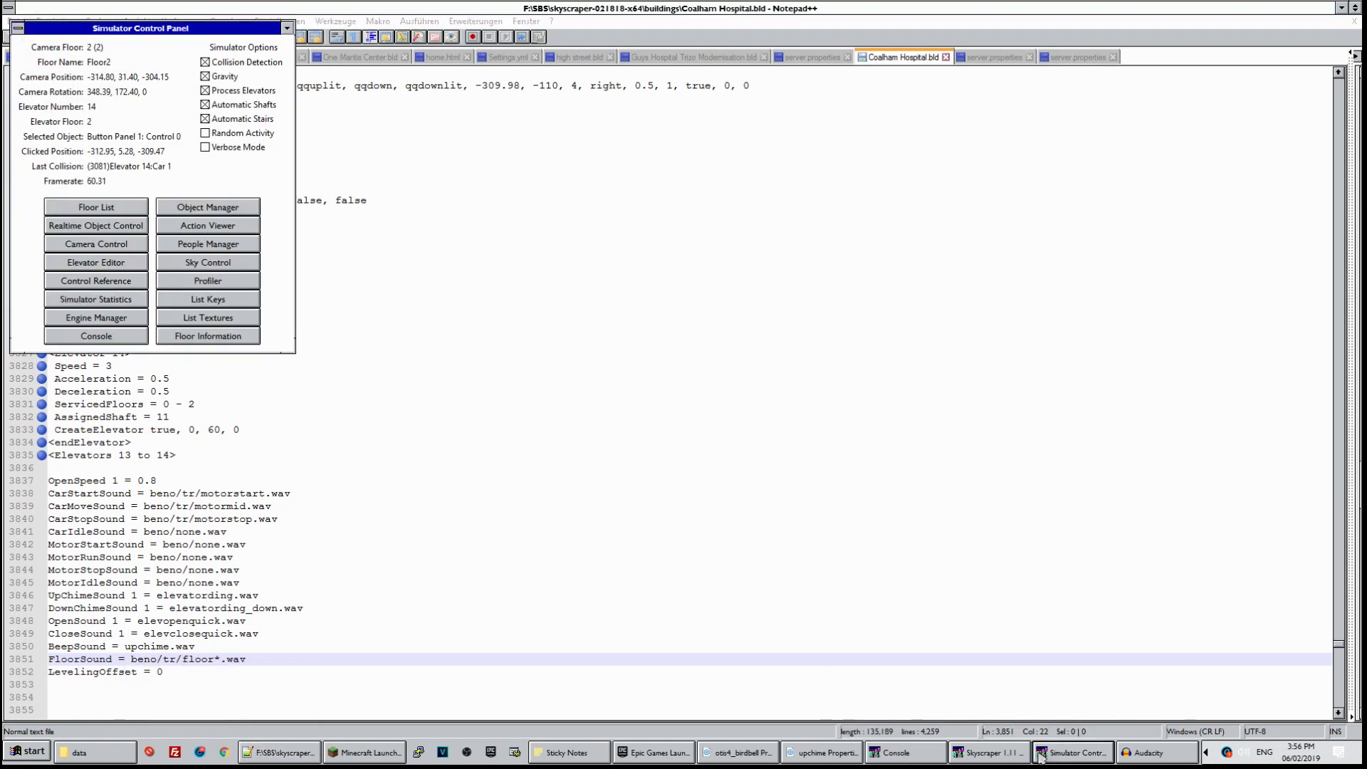
{"action": "left_click_drag", "start_coordinate": [689, 595], "coordinate": [689, 582]}
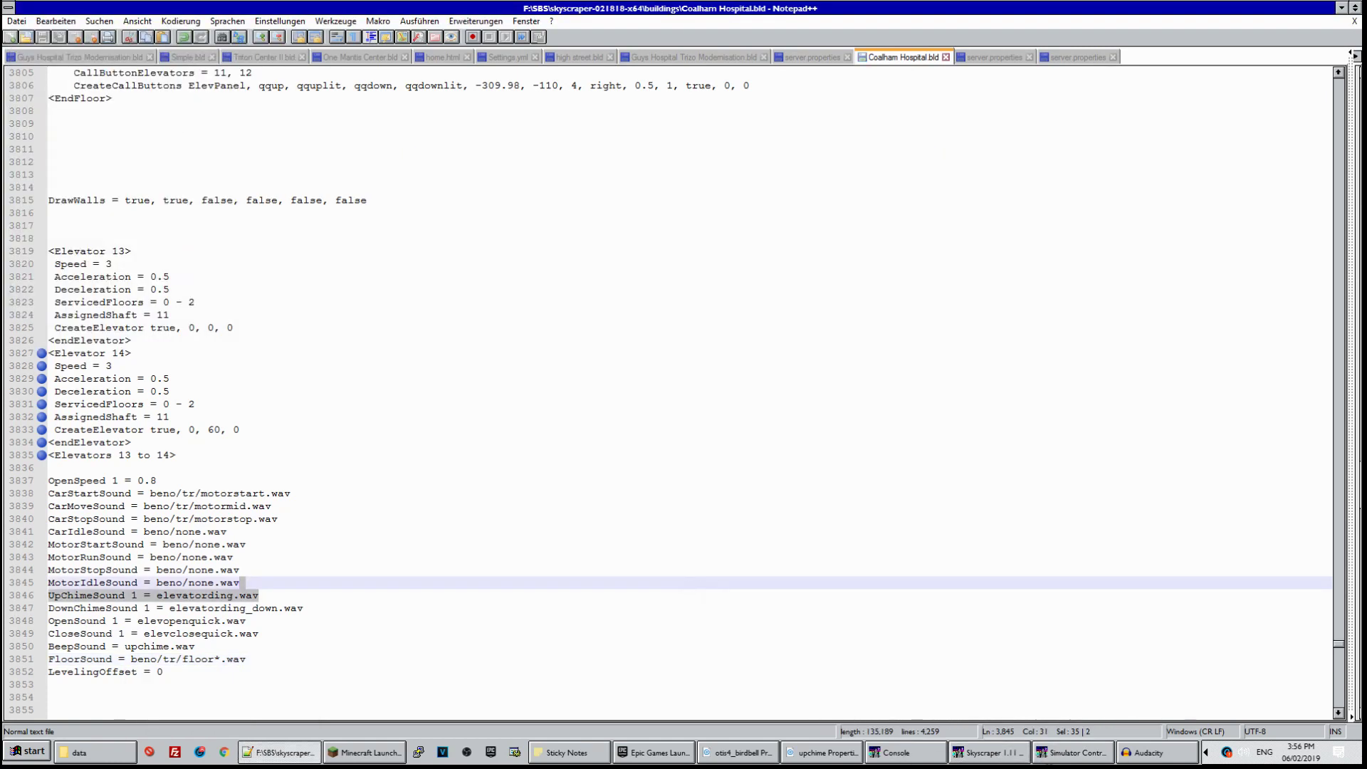
{"action": "key", "text": "alt+Tab"}
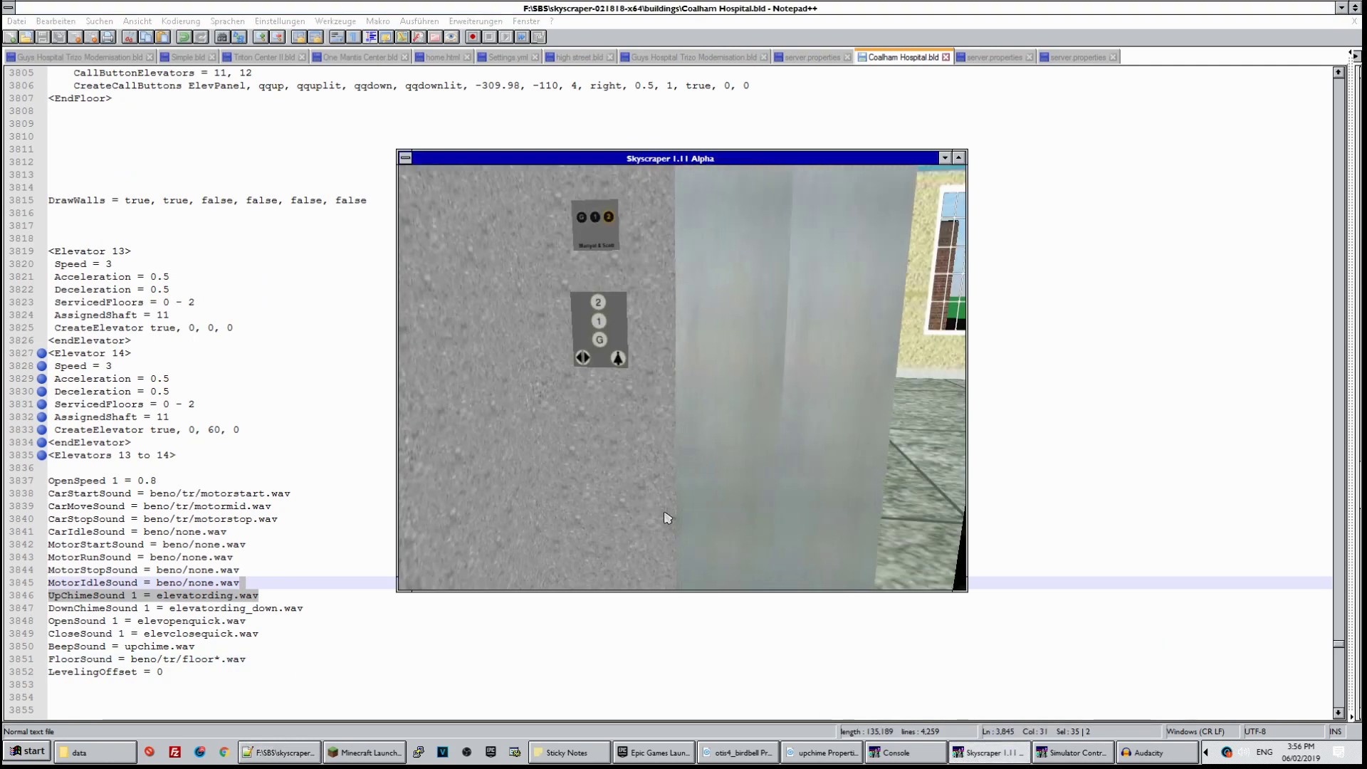
{"action": "key", "text": "ctrl+r"}
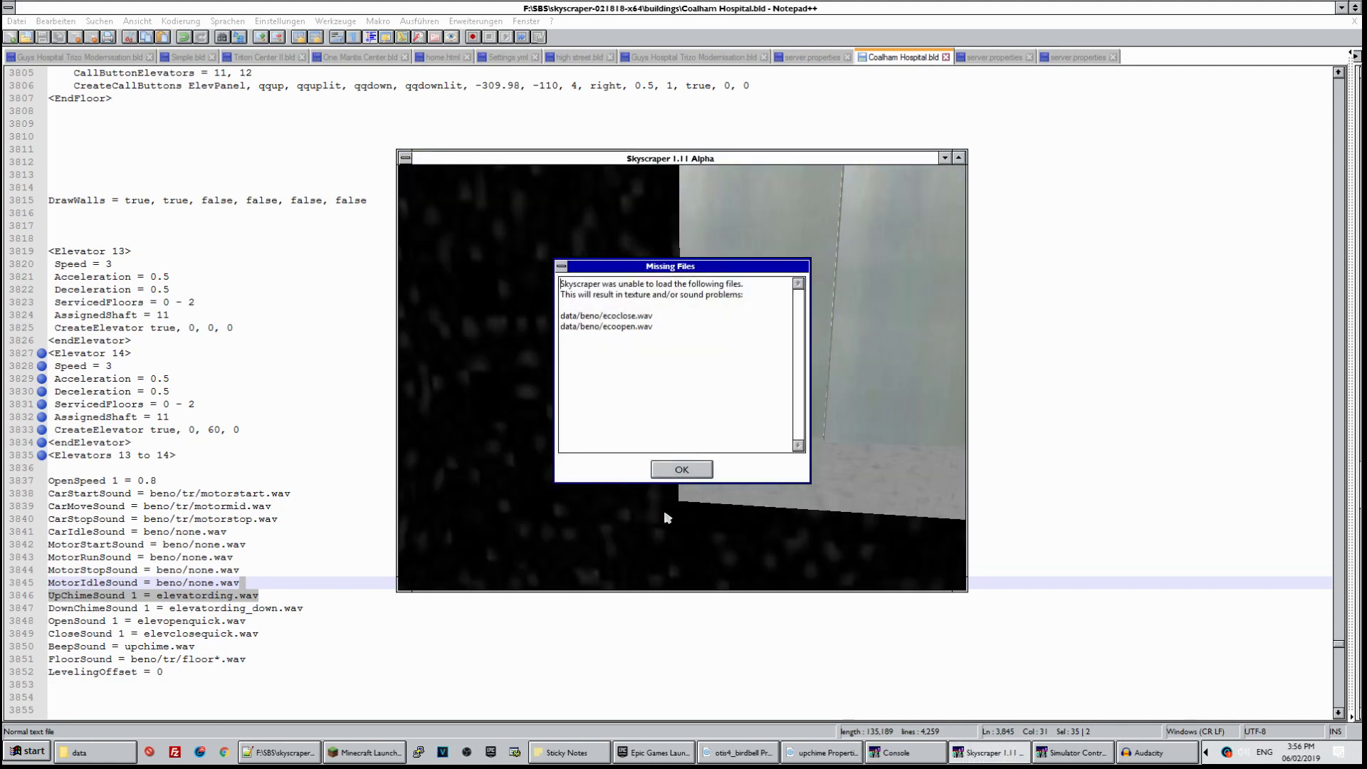
{"action": "left_click", "coordinate": [681, 470]}
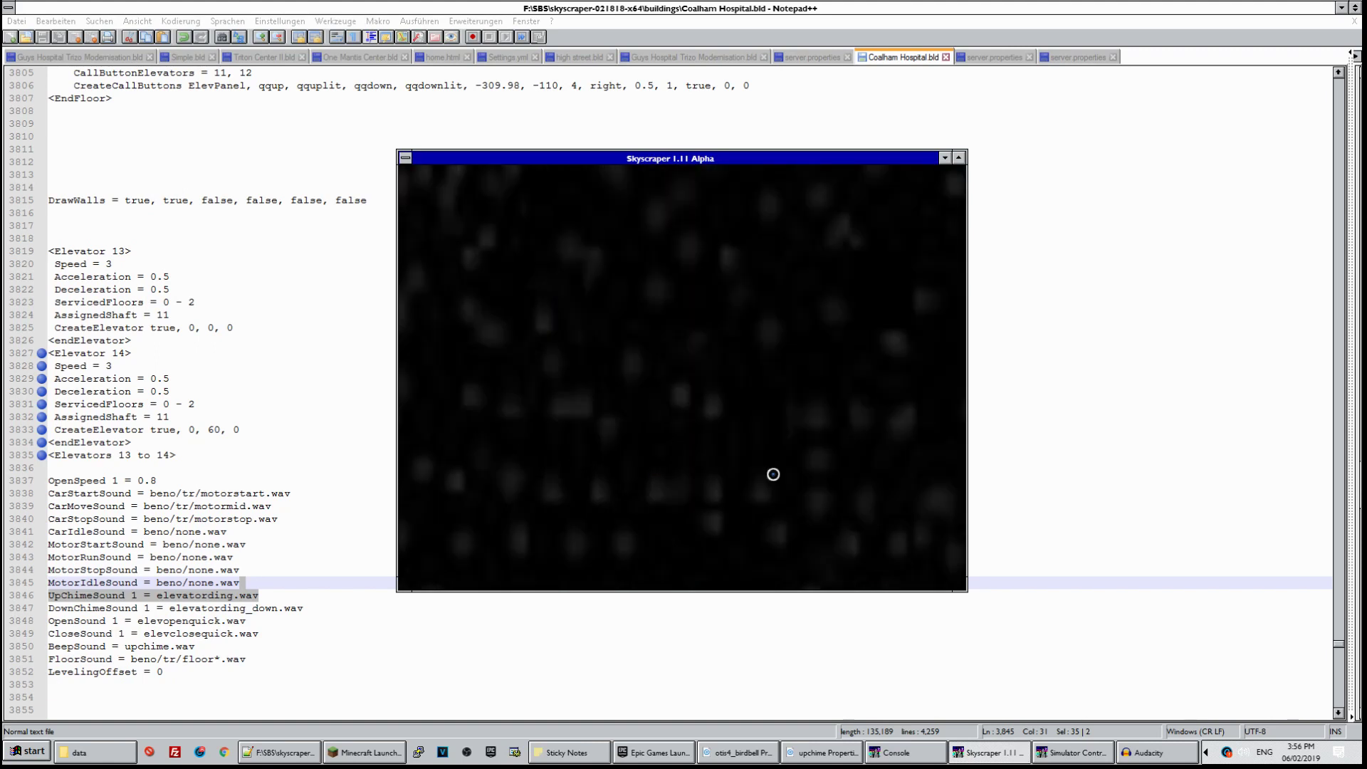
Look up the camera commands in the control reference and perform a full camera reset to respawn
{"action": "key", "text": "F1"}
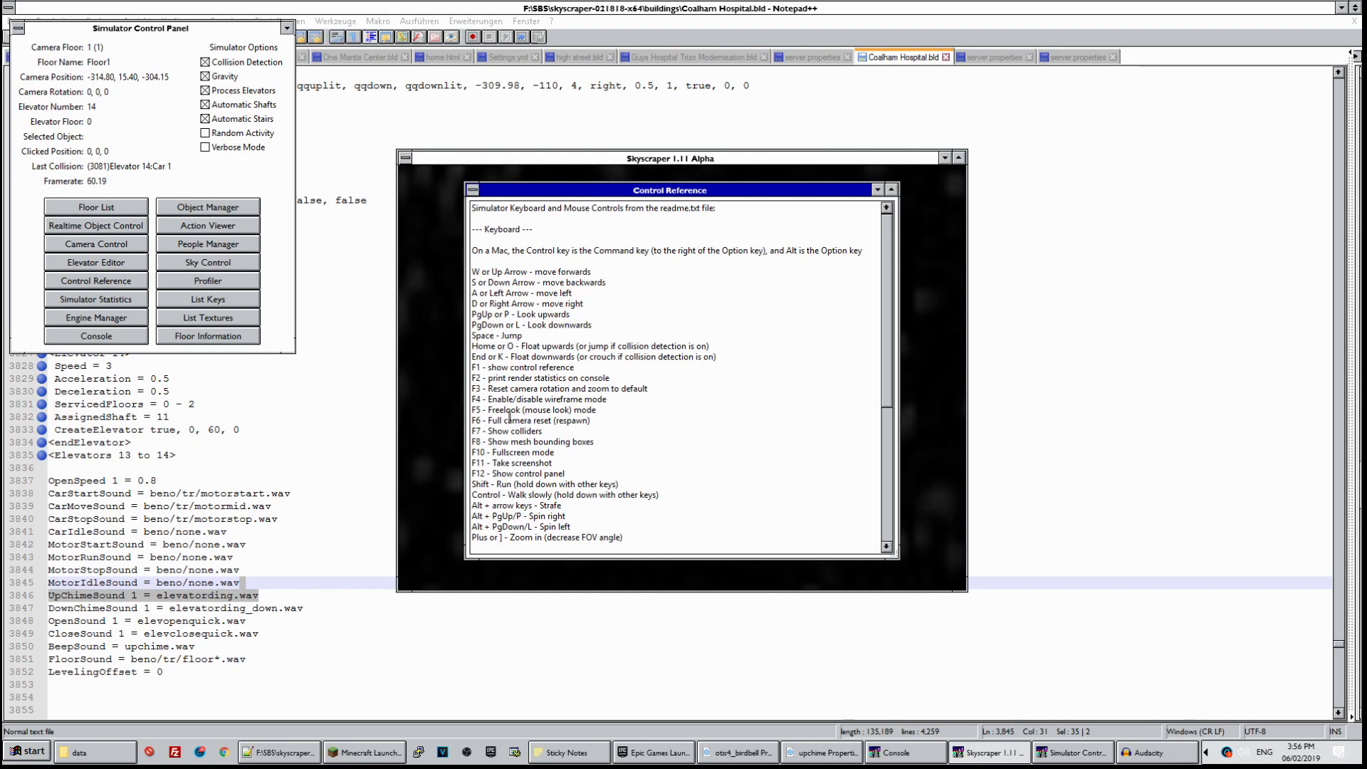
{"action": "left_click", "coordinate": [907, 462]}
{"action": "key", "text": "F6"}
Walk into the hospital and along the ground-floor corridor to the elevator doors, and call the elevator
{"action": "key", "text": "Up"}
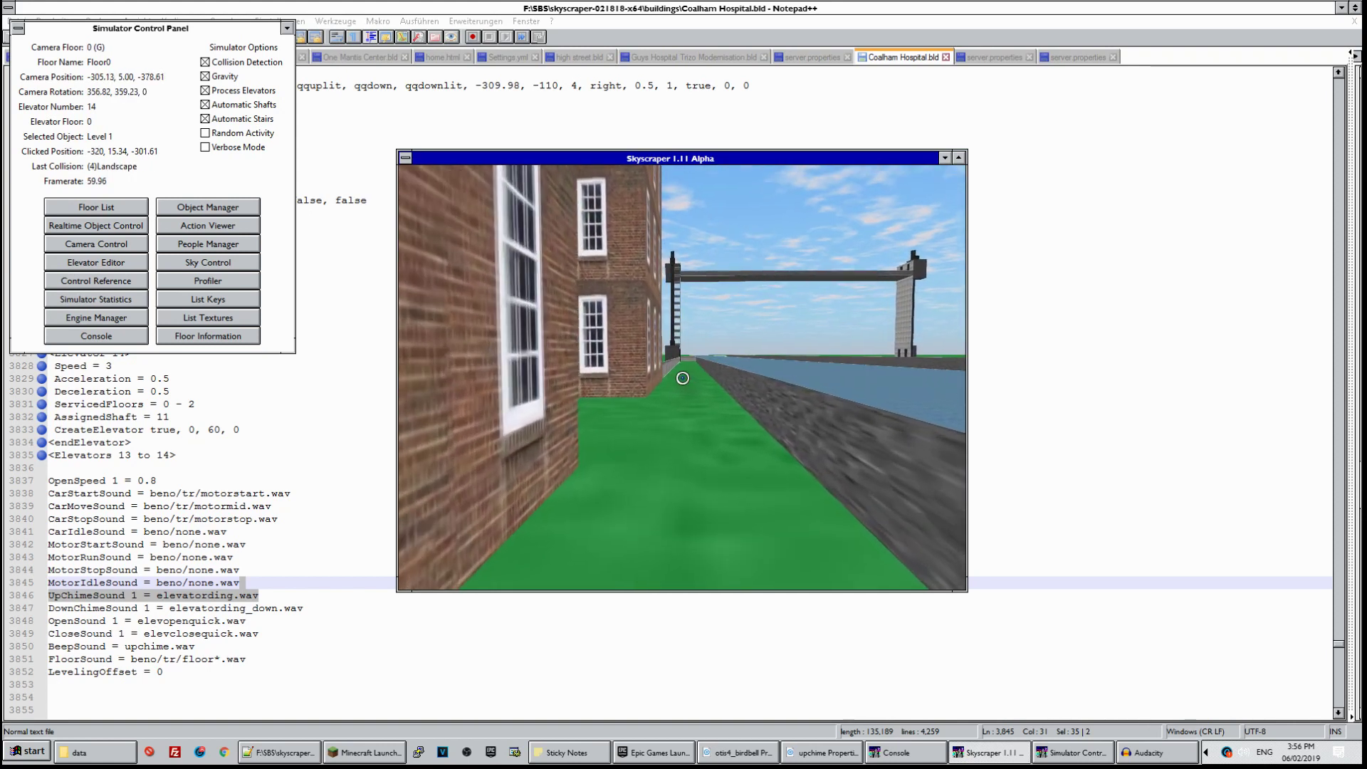
{"action": "key", "text": "Left"}
{"action": "key", "text": "Up"}
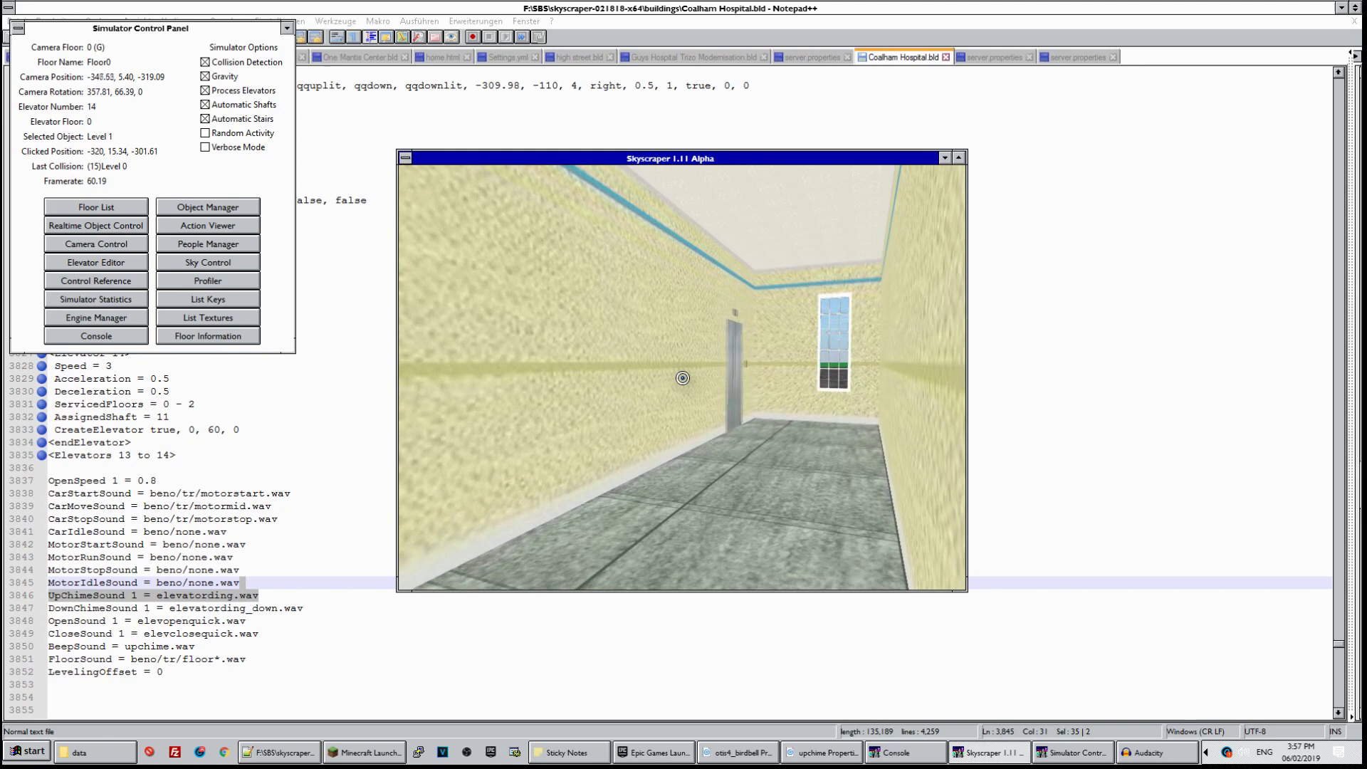
{"action": "key", "text": "Up"}
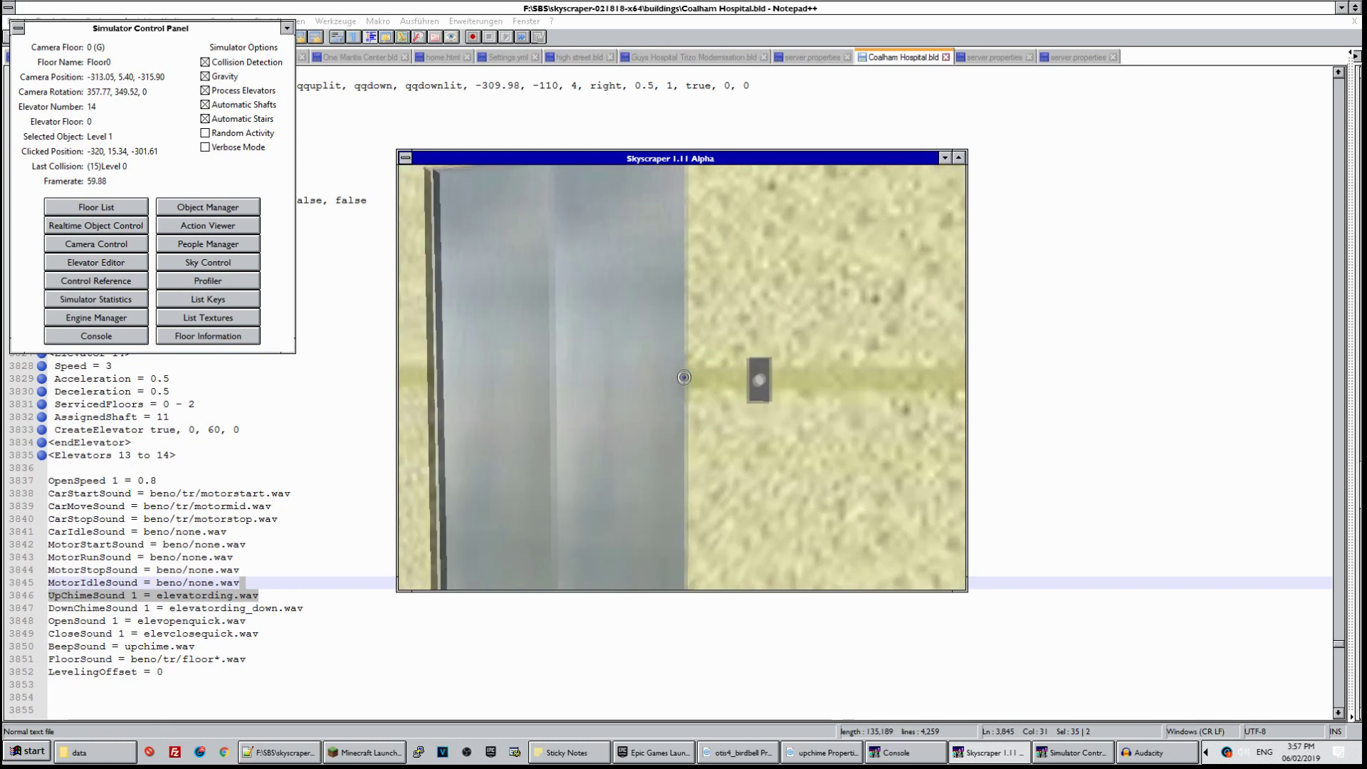
{"action": "left_click", "coordinate": [682, 378]}
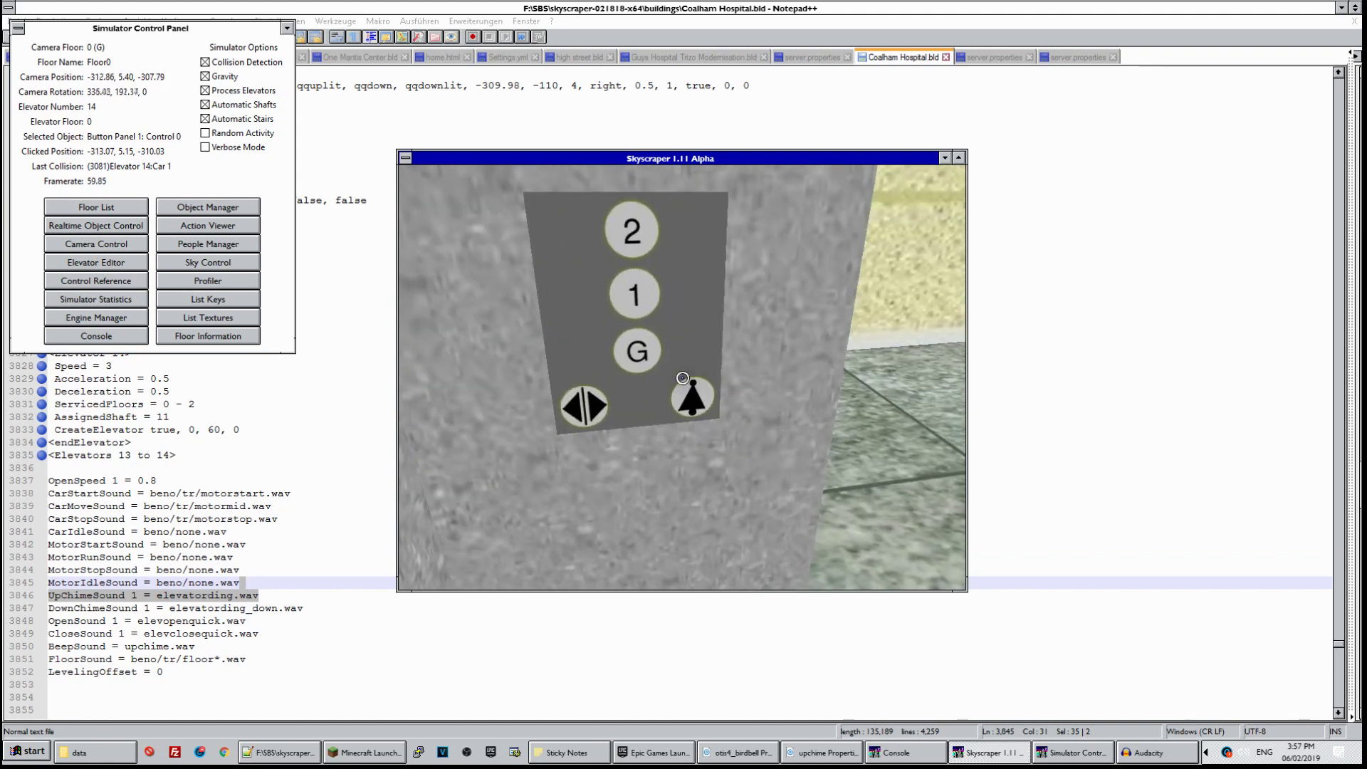
From inside the car, decline exiting to the main menu, select floor 2 on the car panel, and step back to face the doors
{"action": "key", "text": "Escape"}
{"action": "key", "text": "alt+Tab"}
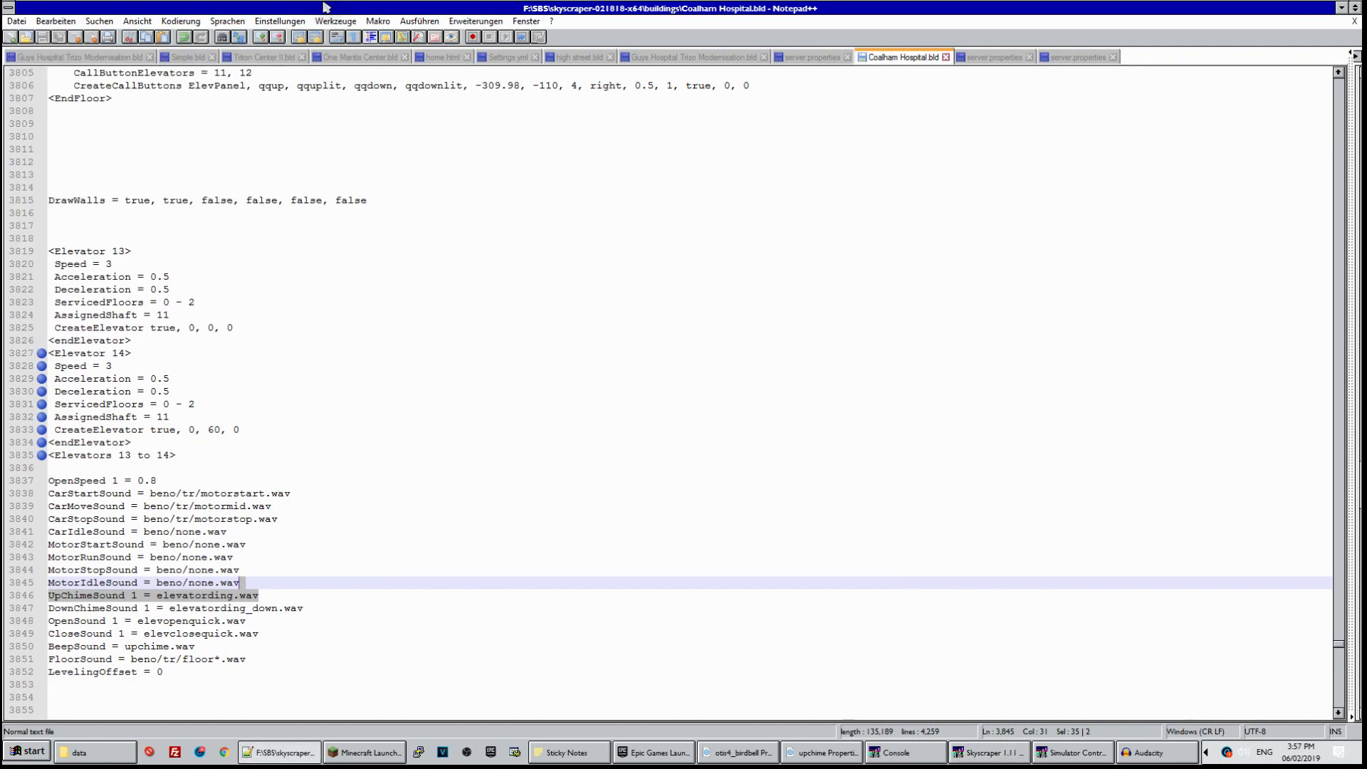
{"action": "left_click", "coordinate": [1002, 753]}
{"action": "left_click", "coordinate": [1002, 753]}
{"action": "left_click", "coordinate": [781, 375]}
{"action": "left_click", "coordinate": [682, 377]}
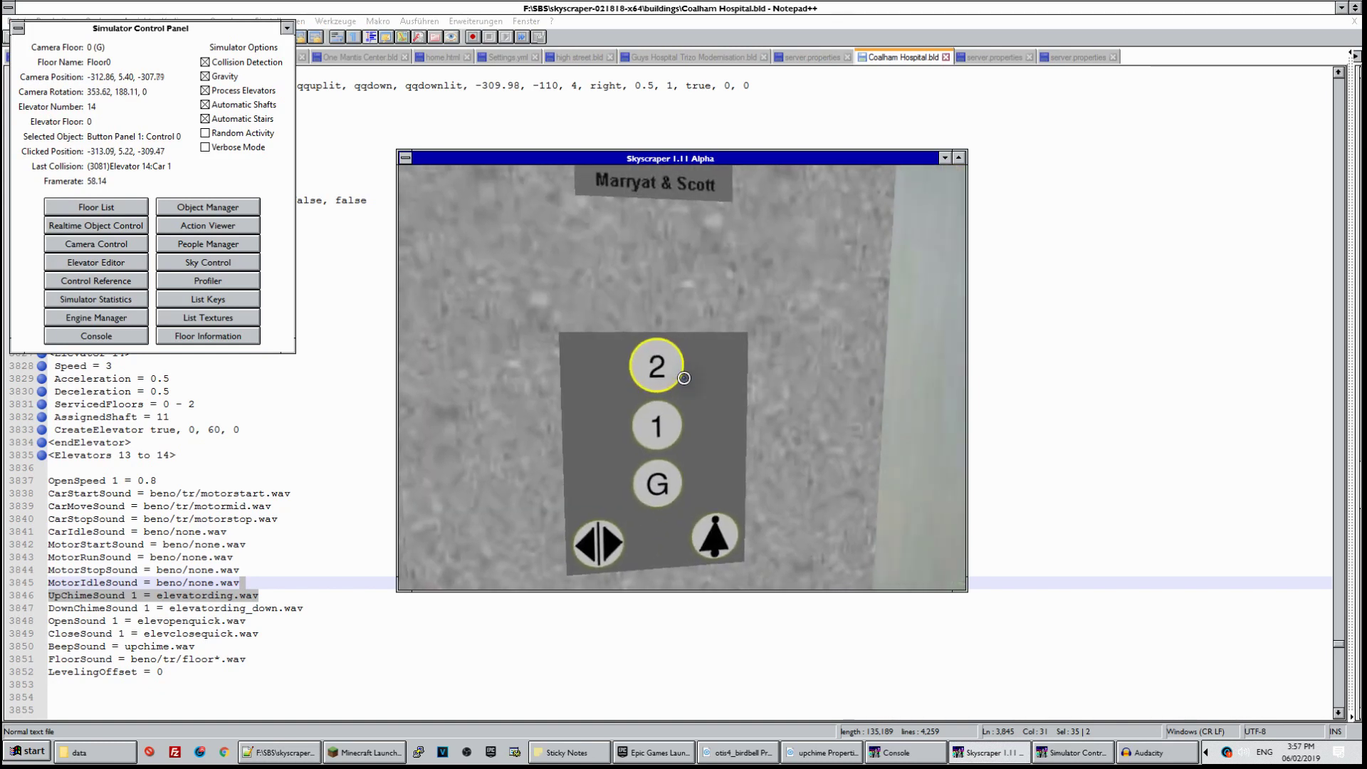
{"action": "key", "text": "Down"}
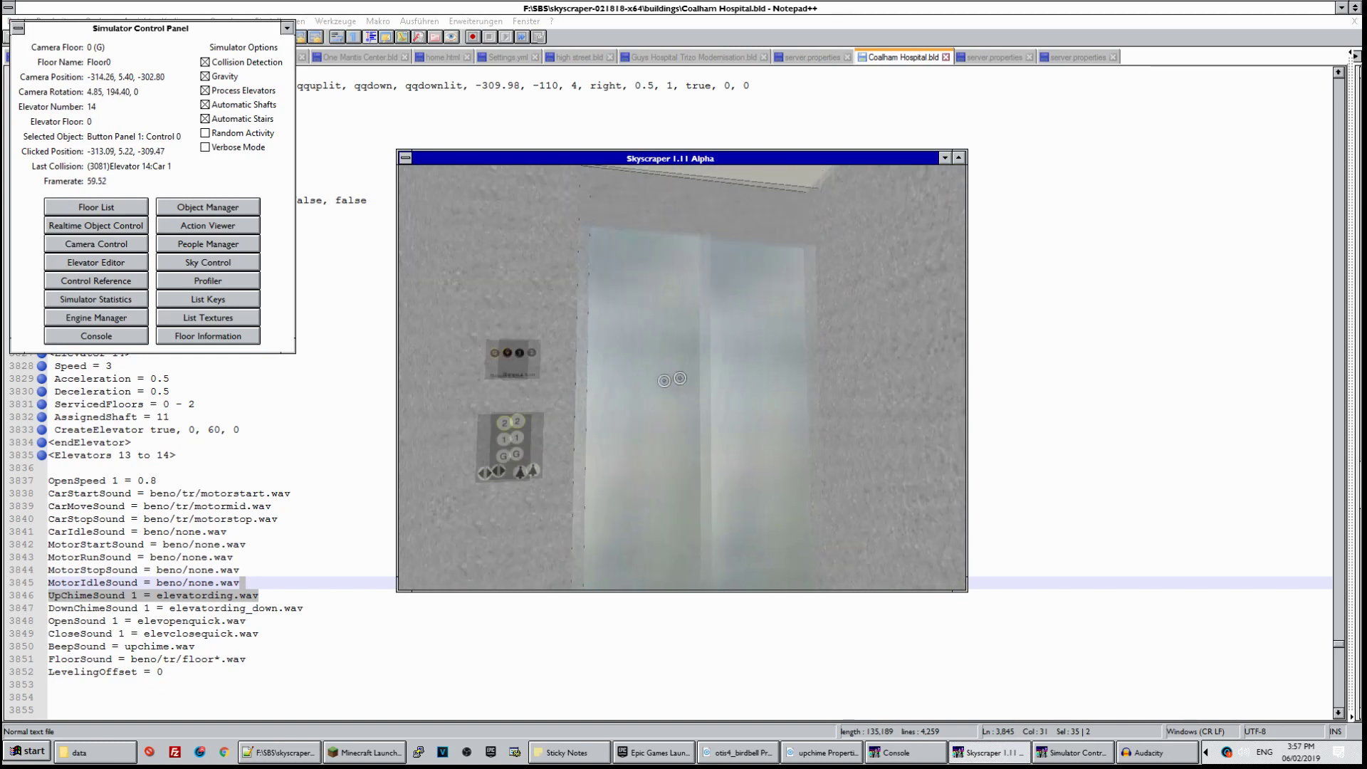
{"action": "key", "text": "Left"}
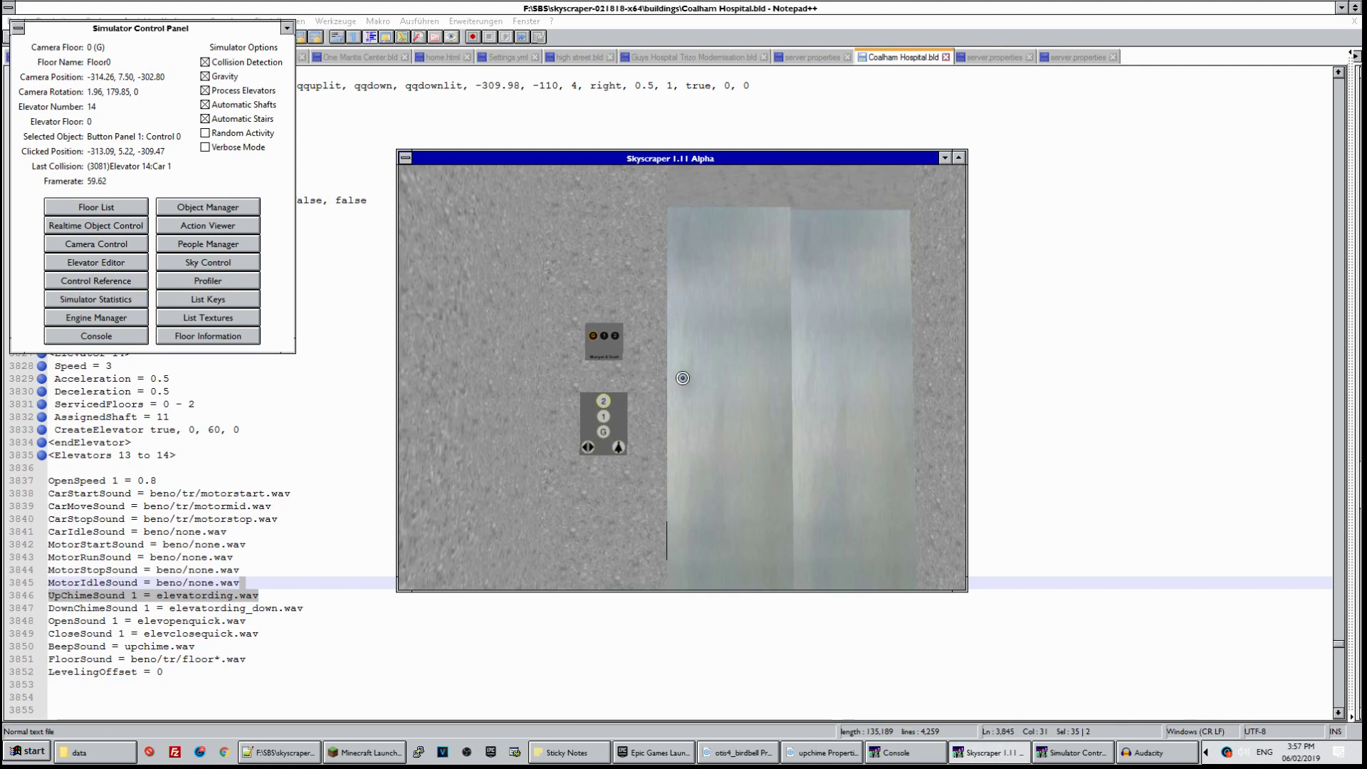
Inspect the elevator shaft in wireframe mode during the ride to floor 2, and restore the normal view
{"action": "key", "text": "F4"}
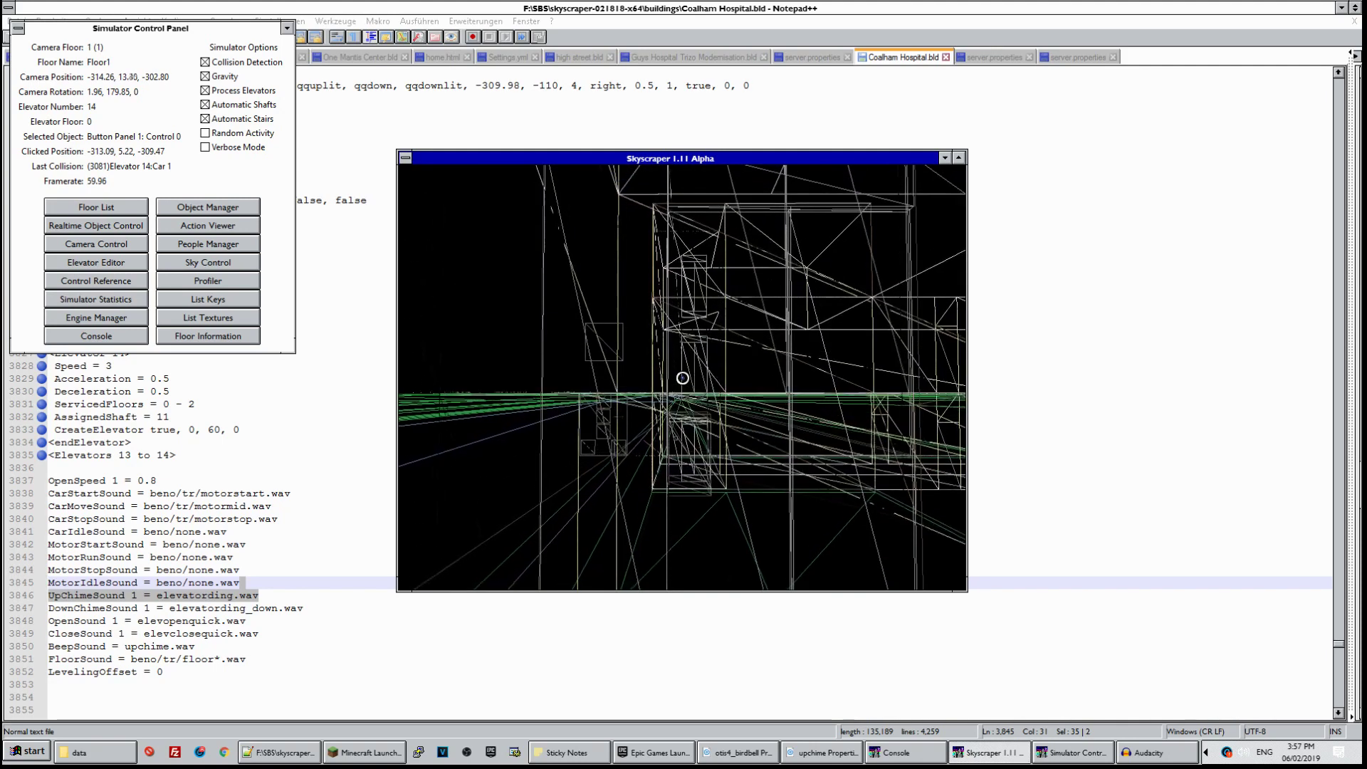
{"action": "key", "text": "Page_Up"}
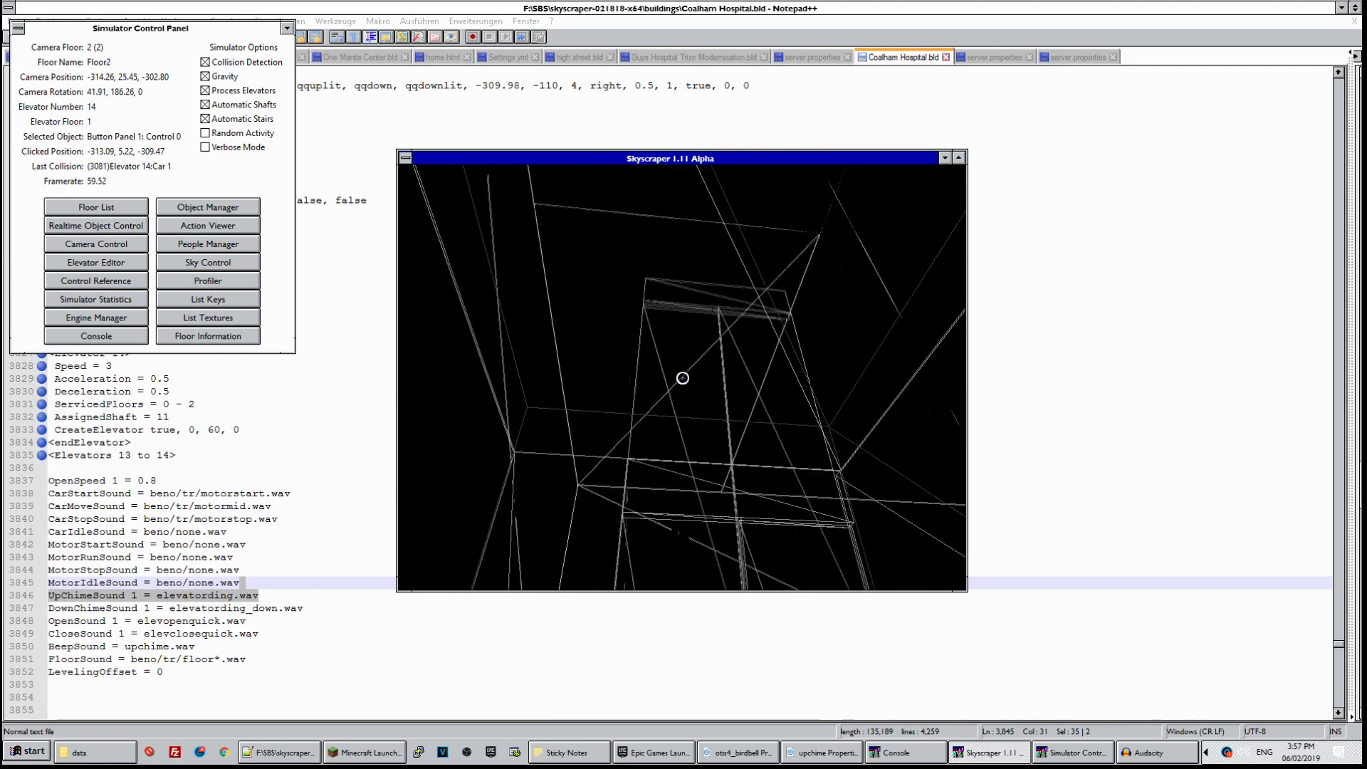
{"action": "key", "text": "Page_Down"}
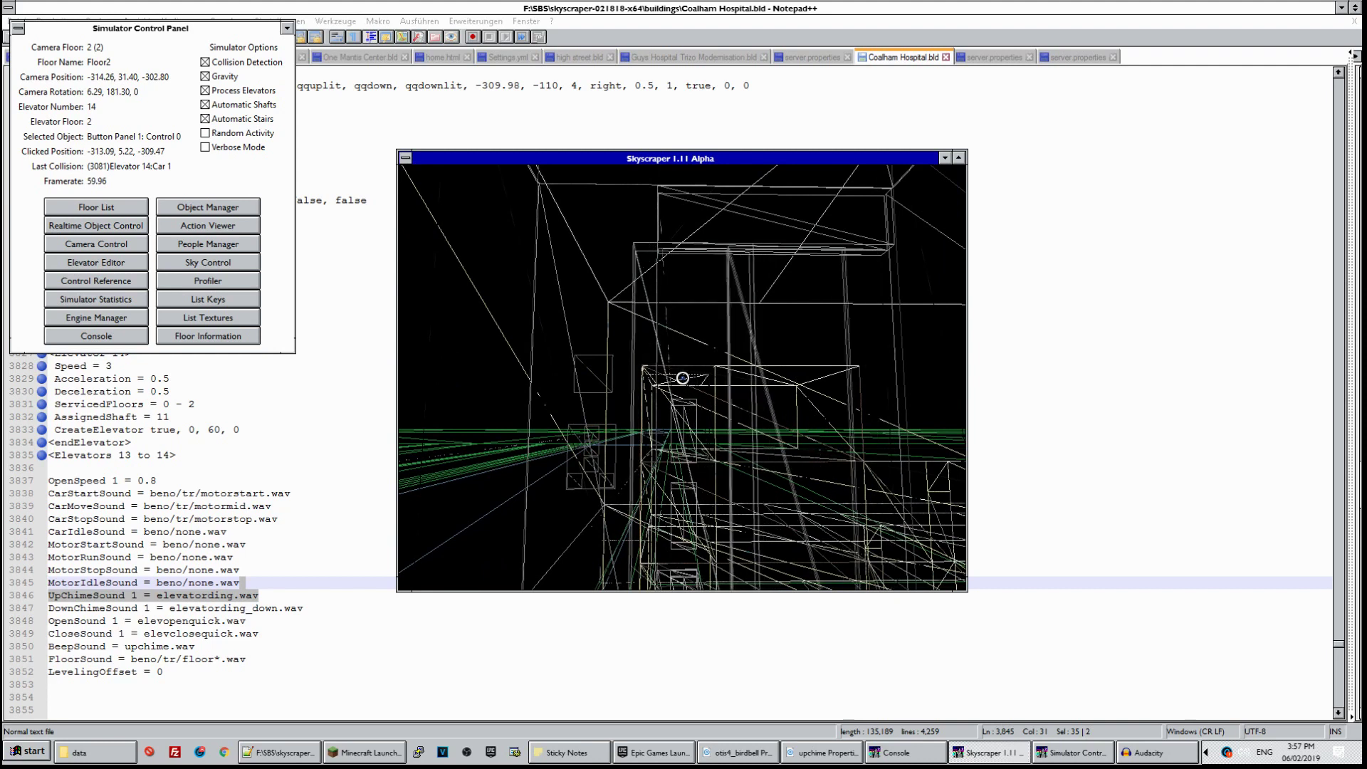
{"action": "key", "text": "F4"}
{"action": "key", "text": "F4"}
Approach the car panel at floor 2, select floors 1 and G, and step back to watch the ride down
{"action": "key", "text": "Left"}
{"action": "key", "text": "Page_Down"}
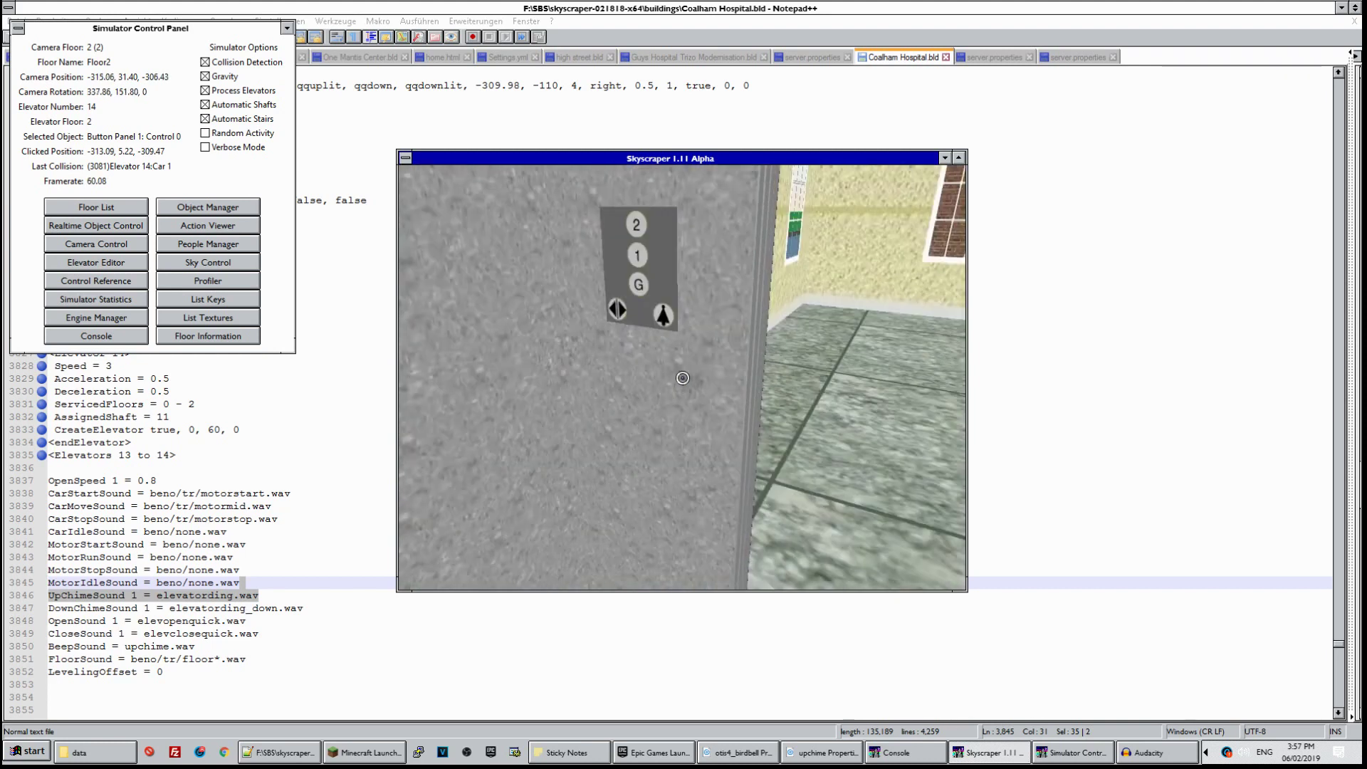
{"action": "key", "text": "Up"}
{"action": "key", "text": "Right"}
{"action": "left_click", "coordinate": [682, 378]}
{"action": "left_click", "coordinate": [682, 378]}
{"action": "key", "text": "Page_Up"}
{"action": "key", "text": "Down"}
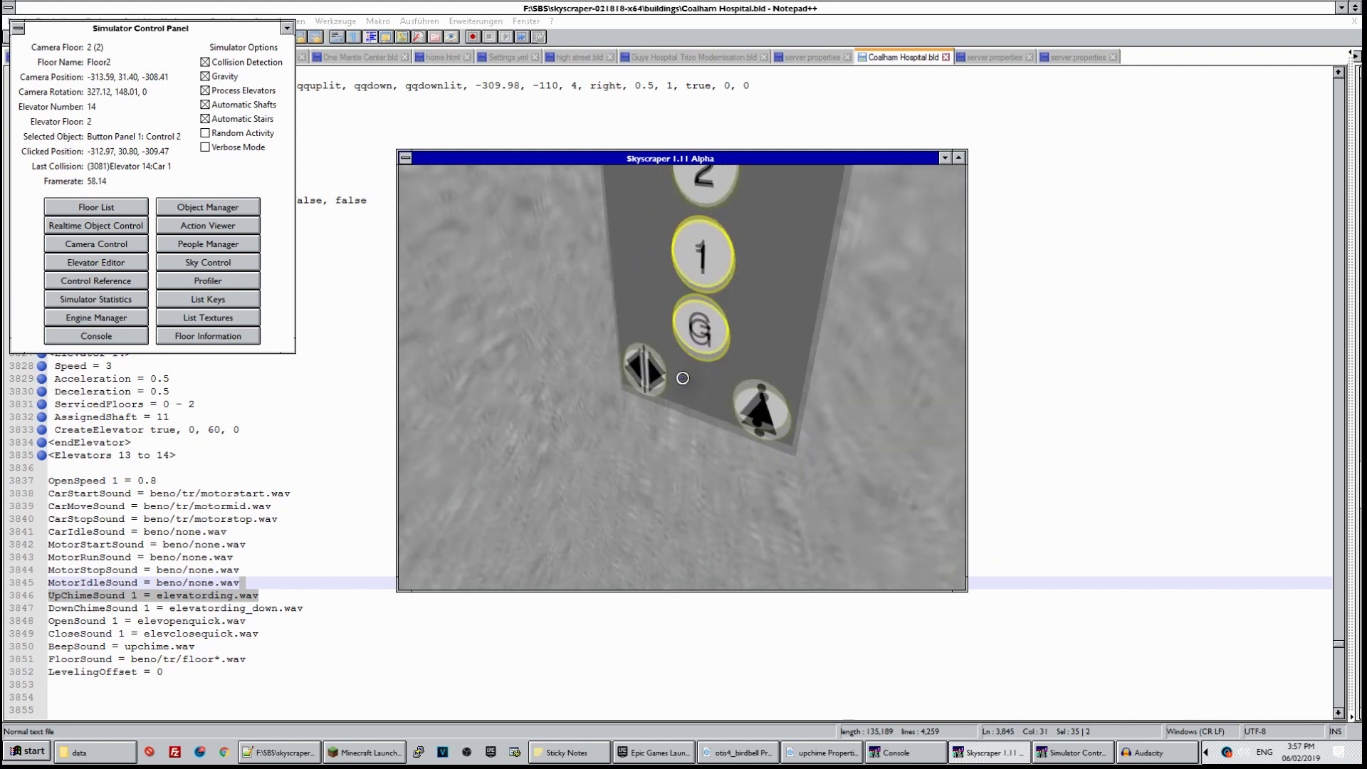
{"action": "key", "text": "Right"}
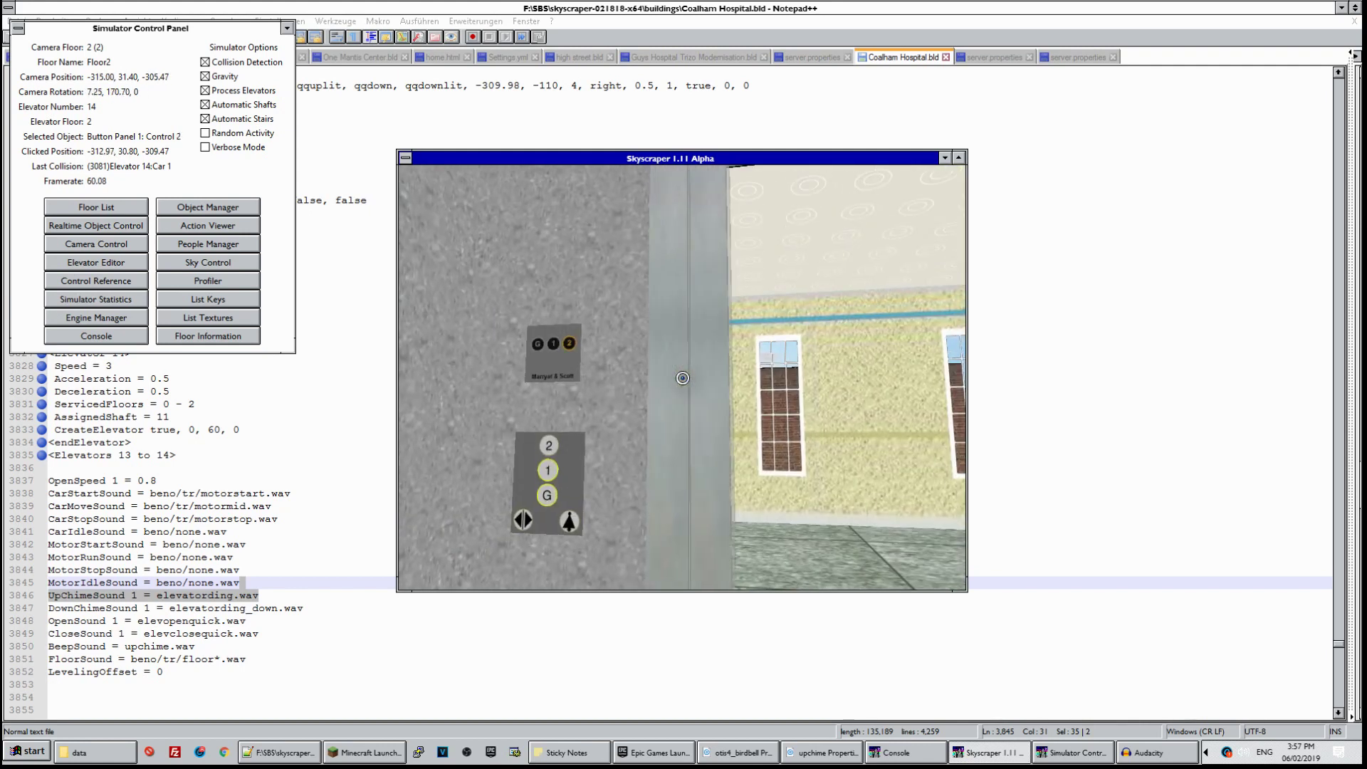
{"action": "key", "text": "Down"}
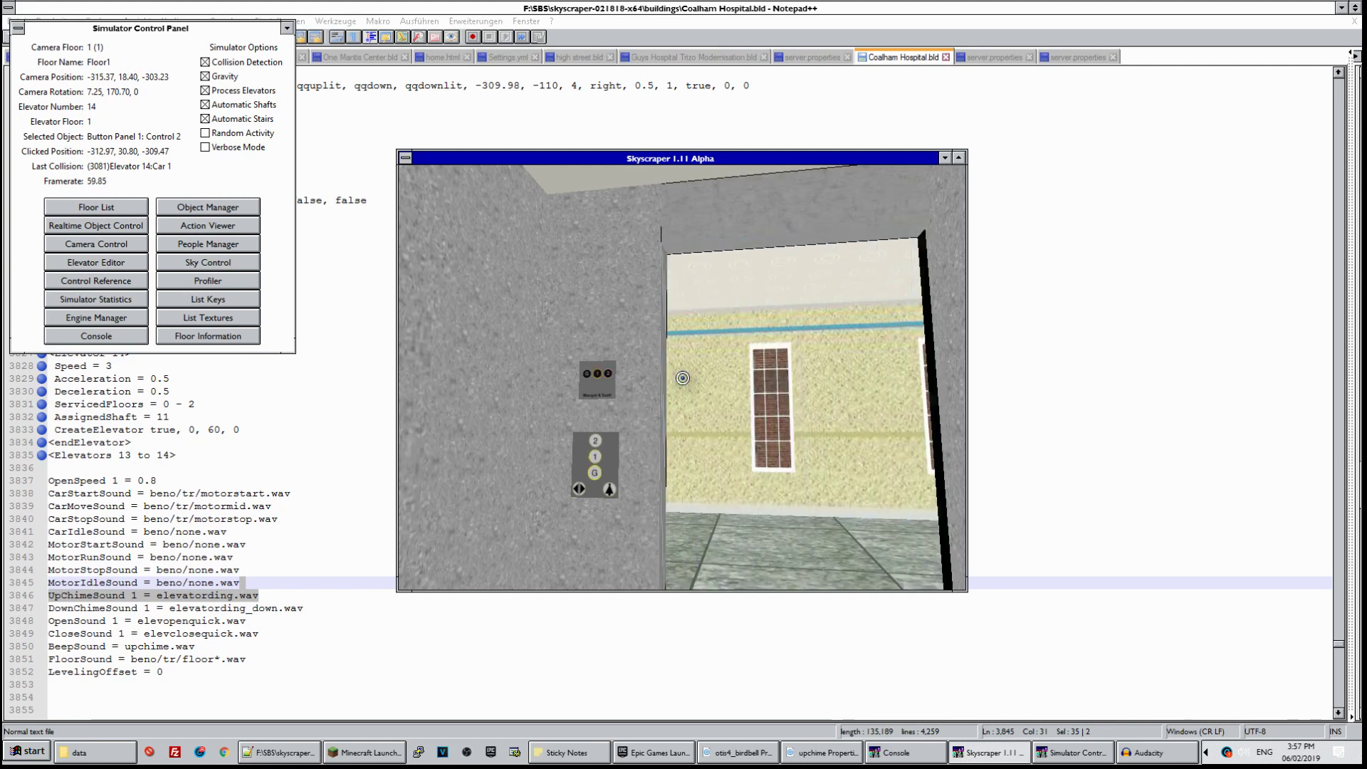
Look at the car panel and floor indicator from close up and farther back while riding from floor 1 to floor G
{"action": "key", "text": "w"}
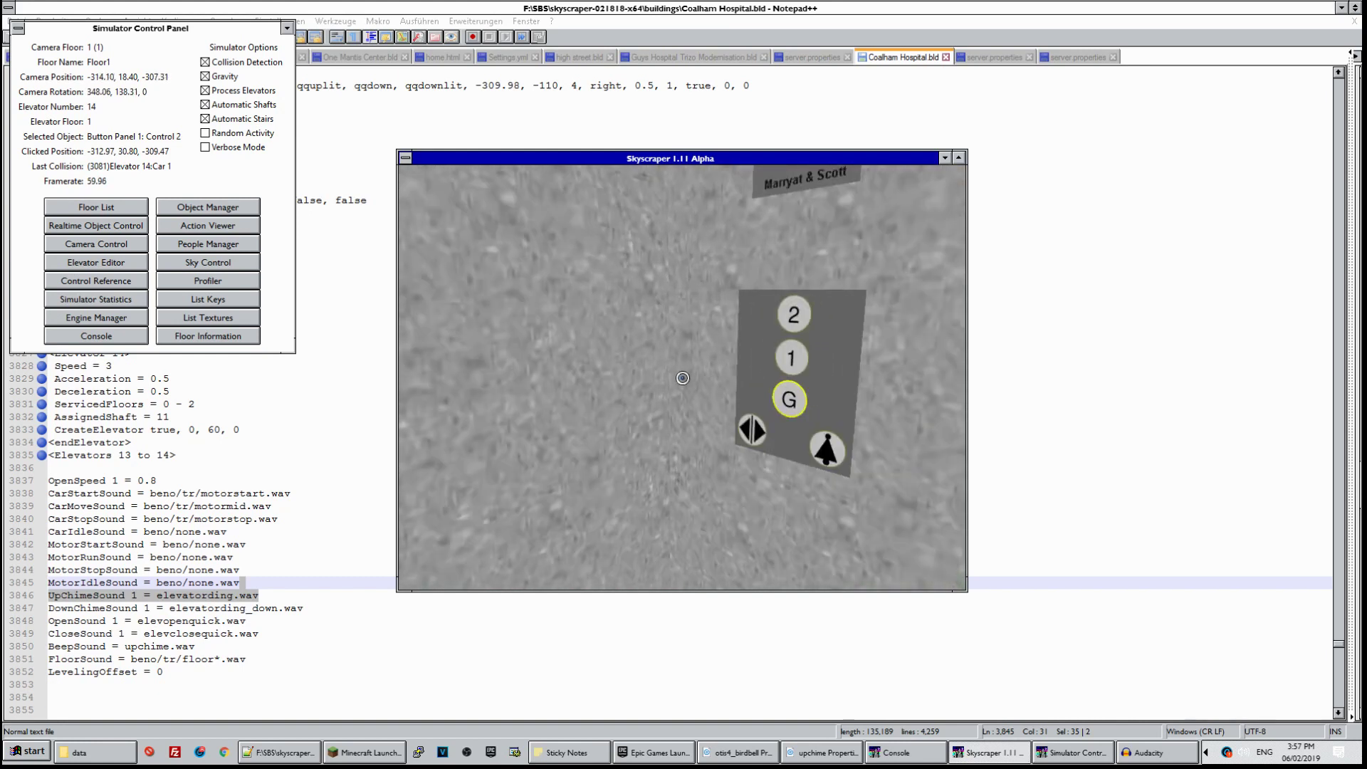
{"action": "key", "text": "w"}
{"action": "key", "text": "Right"}
{"action": "key", "text": "Left"}
{"action": "key", "text": "Page_Up"}
{"action": "key", "text": "Left"}
{"action": "key", "text": "Page_Down"}
{"action": "key", "text": "Down"}
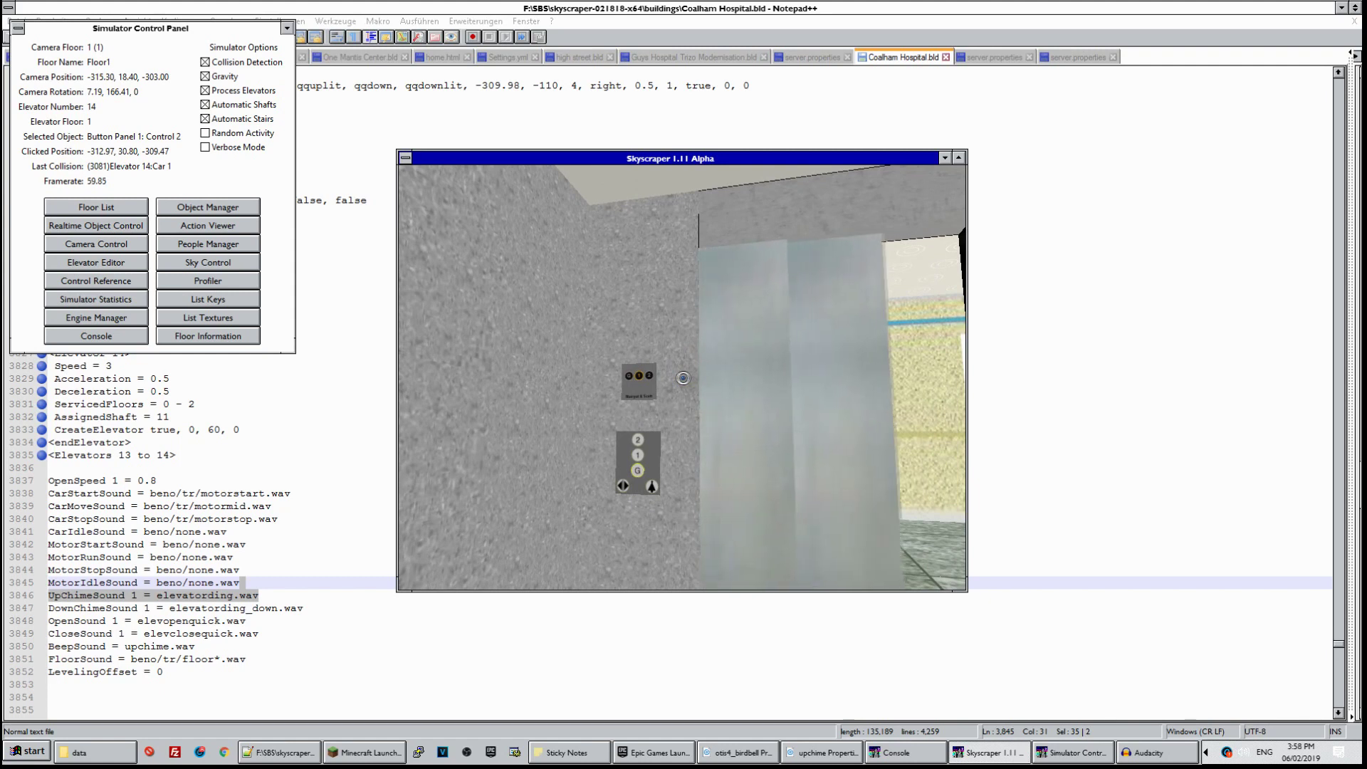
{"action": "key", "text": "Right"}
{"action": "key", "text": "Page_Down"}
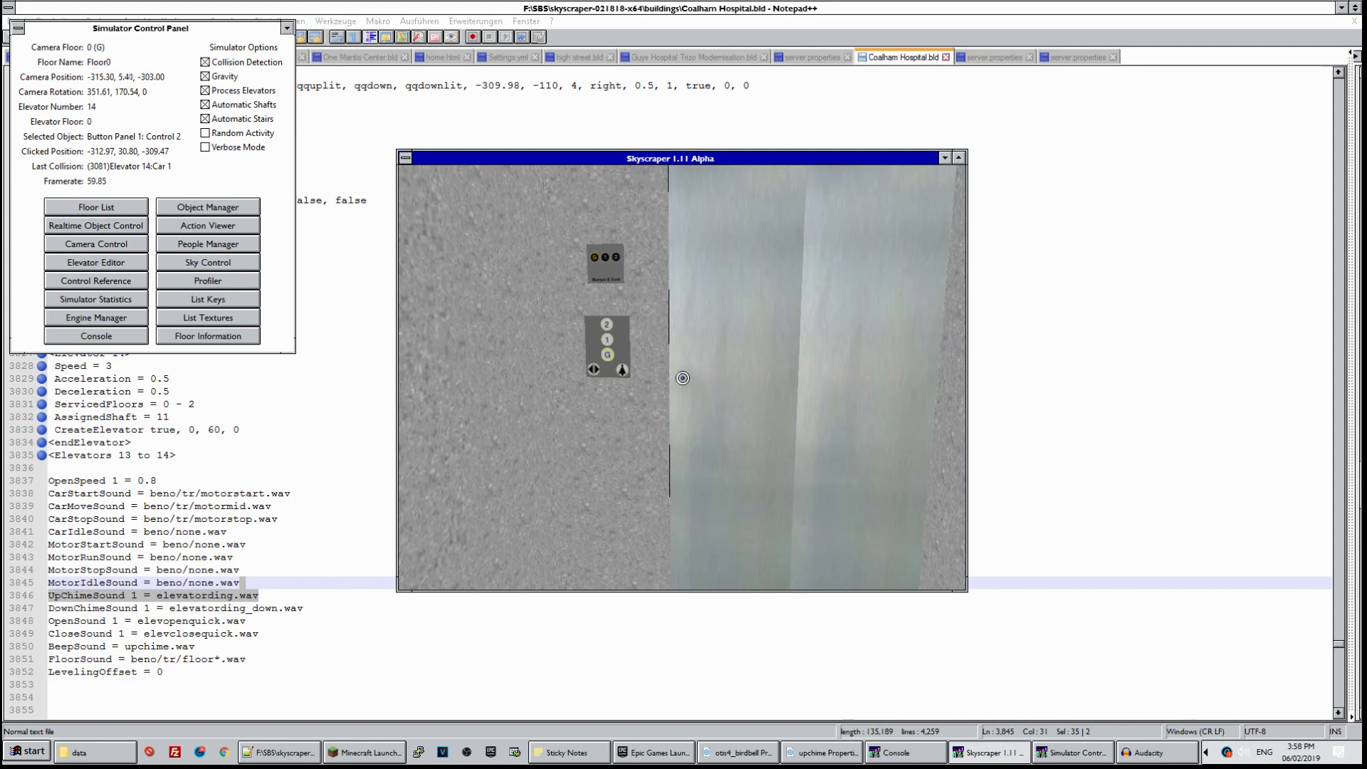
Select G on the car panel at the ground floor and walk out of the elevator into the corridor
{"action": "key", "text": "Left"}
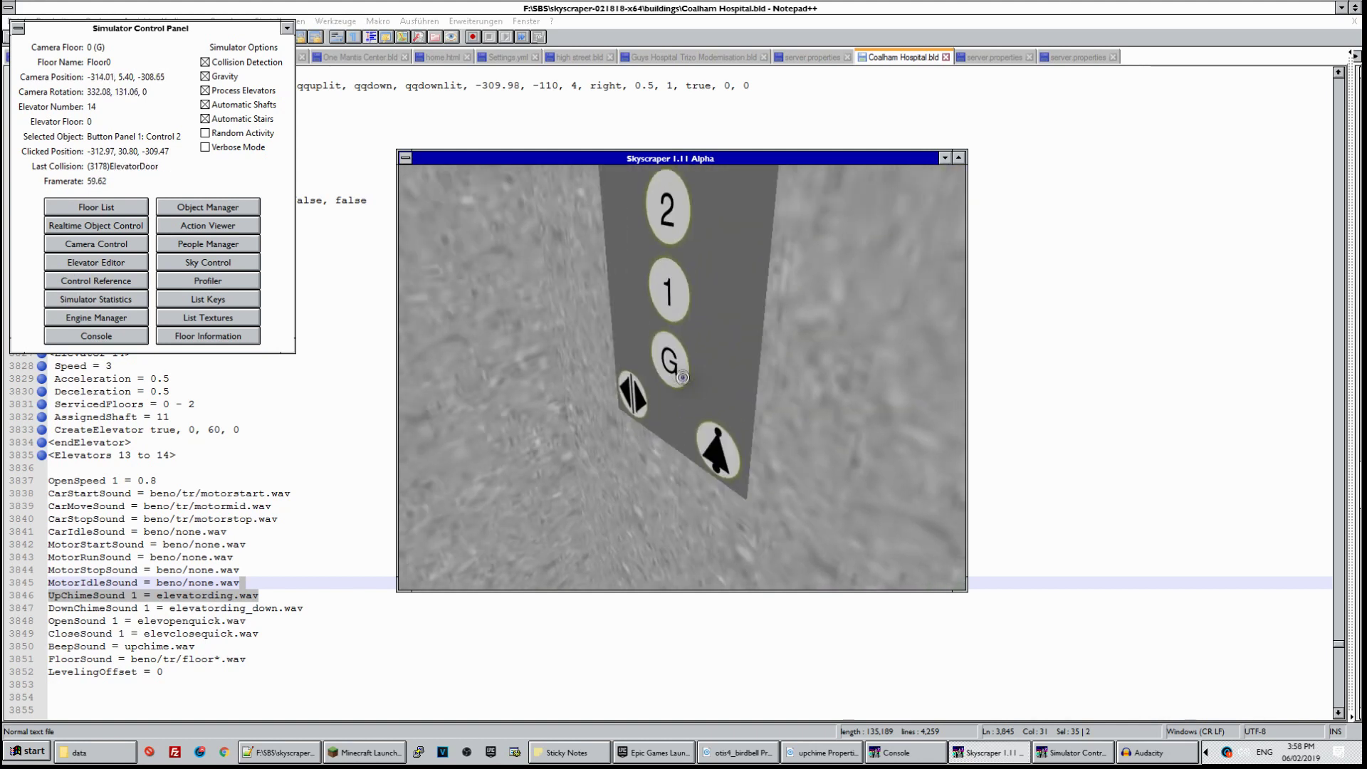
{"action": "left_click", "coordinate": [681, 378]}
{"action": "key", "text": "Left"}
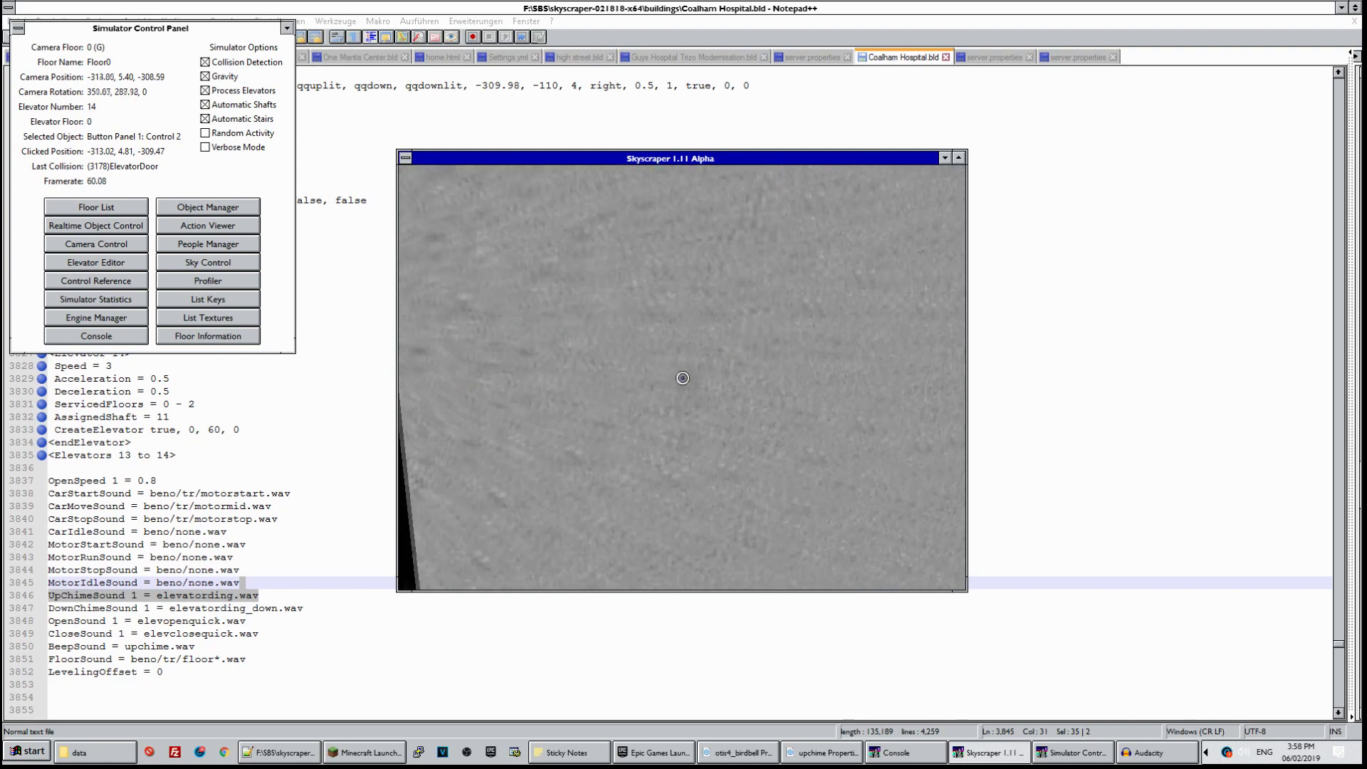
{"action": "key", "text": "Left"}
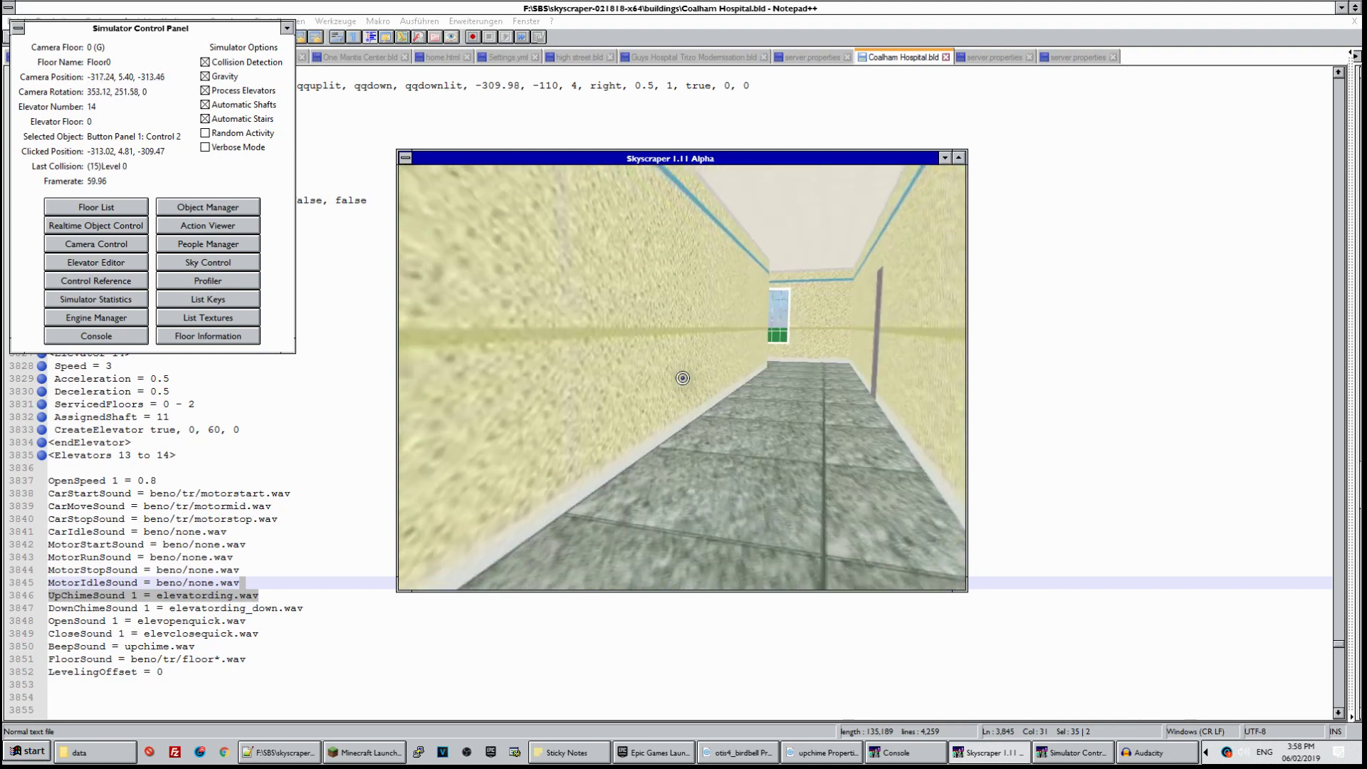
Walk along the ground-floor corridor, turn around, and return to the elevator doors
{"action": "key", "text": "Up"}
{"action": "key", "text": "Up"}
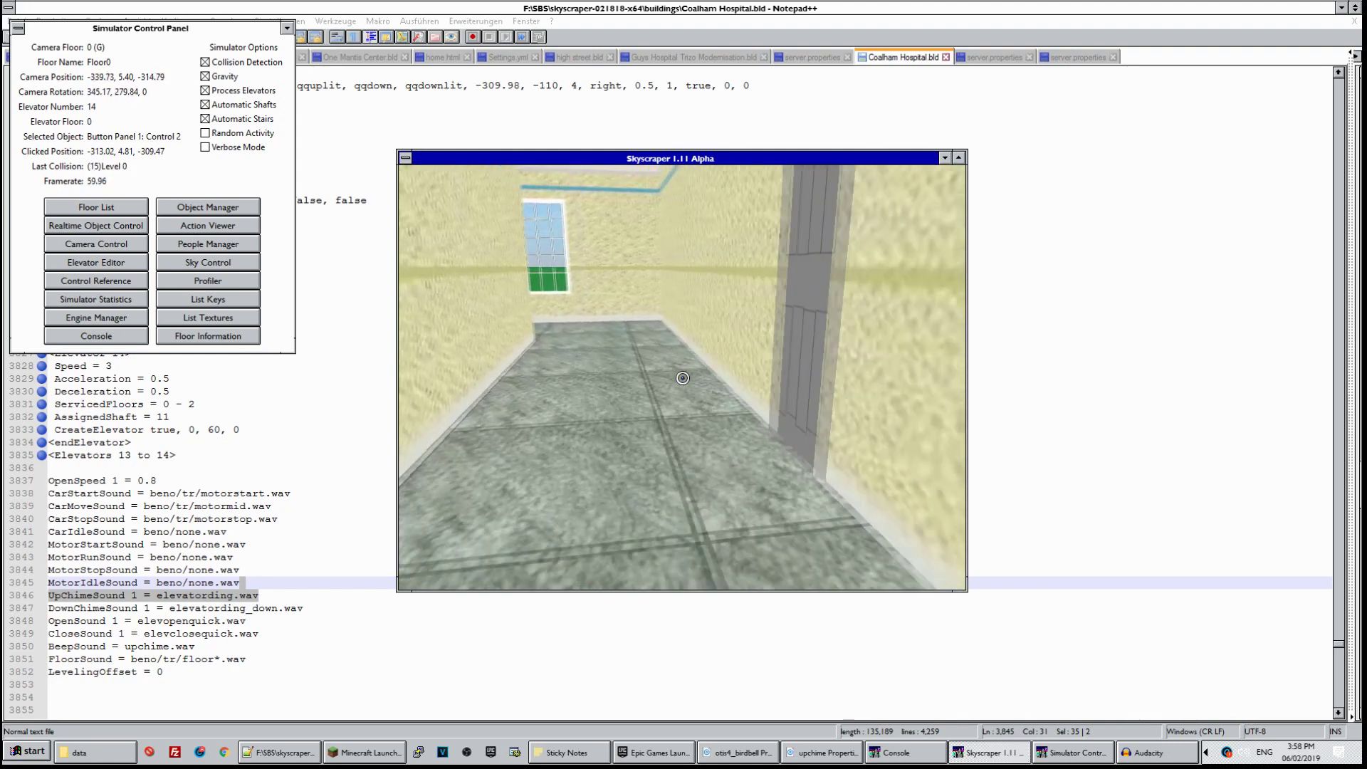
{"action": "key", "text": "Right"}
{"action": "key", "text": "Page_Down"}
{"action": "key", "text": "Page_Up"}
{"action": "key", "text": "Up"}
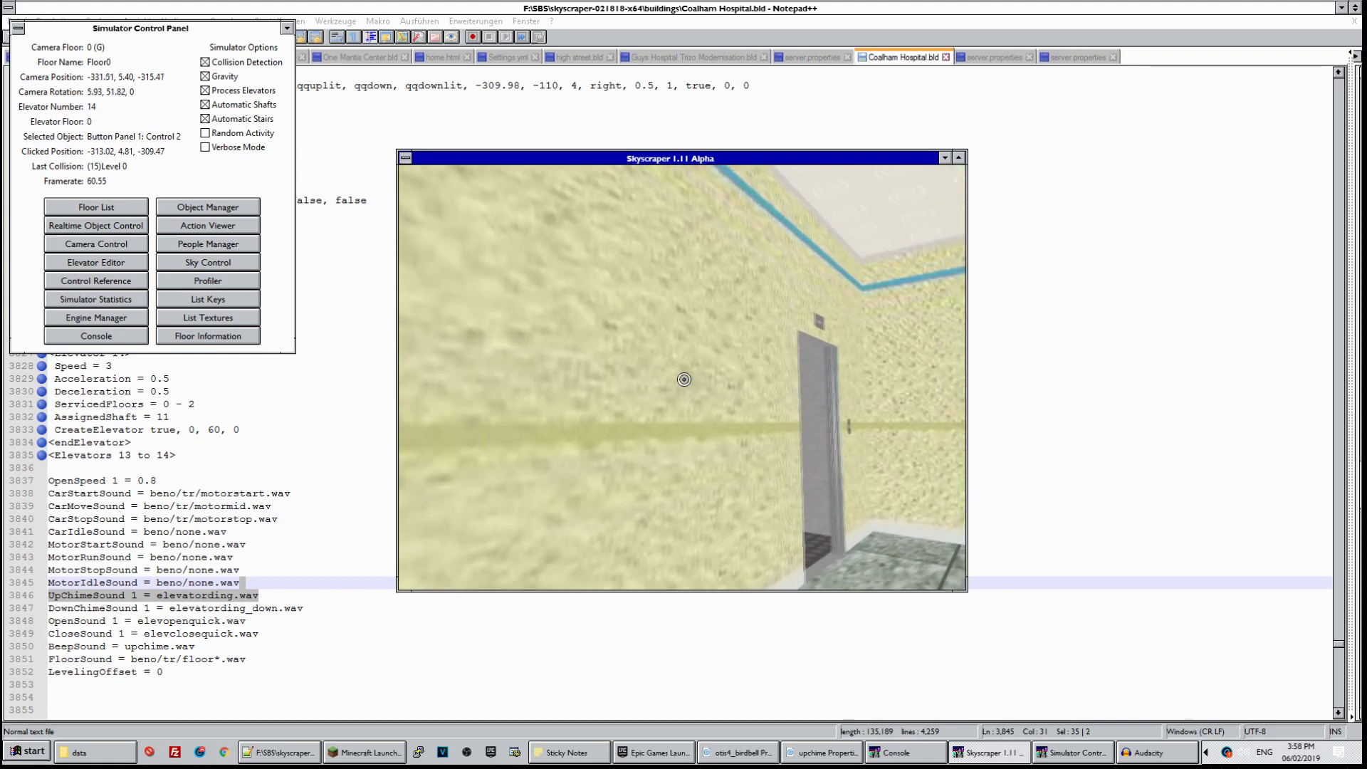
{"action": "key", "text": "Up"}
{"action": "key", "text": "Page_Up"}
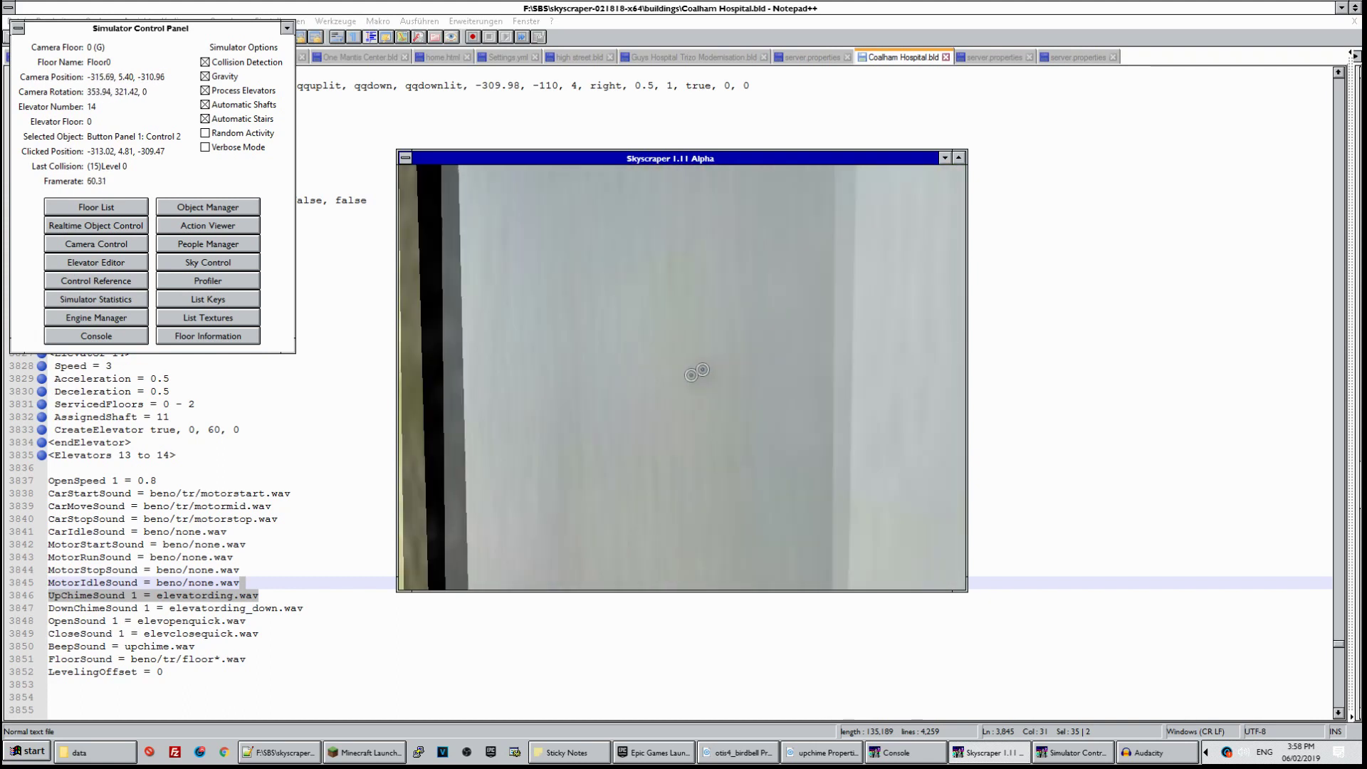
{"action": "key", "text": "Left"}
Switch to Audacity, raise the volume of the recorded announcement track, and play it back
{"action": "key", "text": "Escape"}
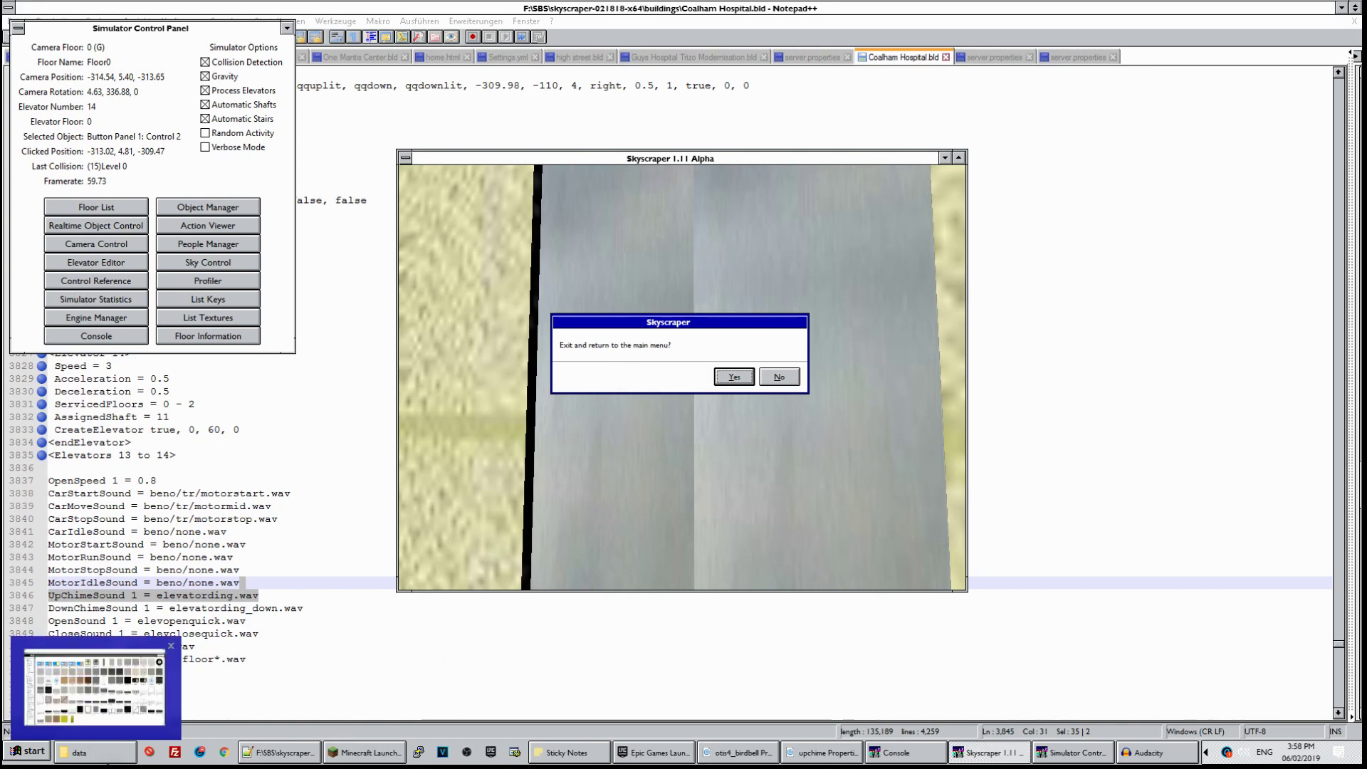
{"action": "left_click", "coordinate": [105, 753]}
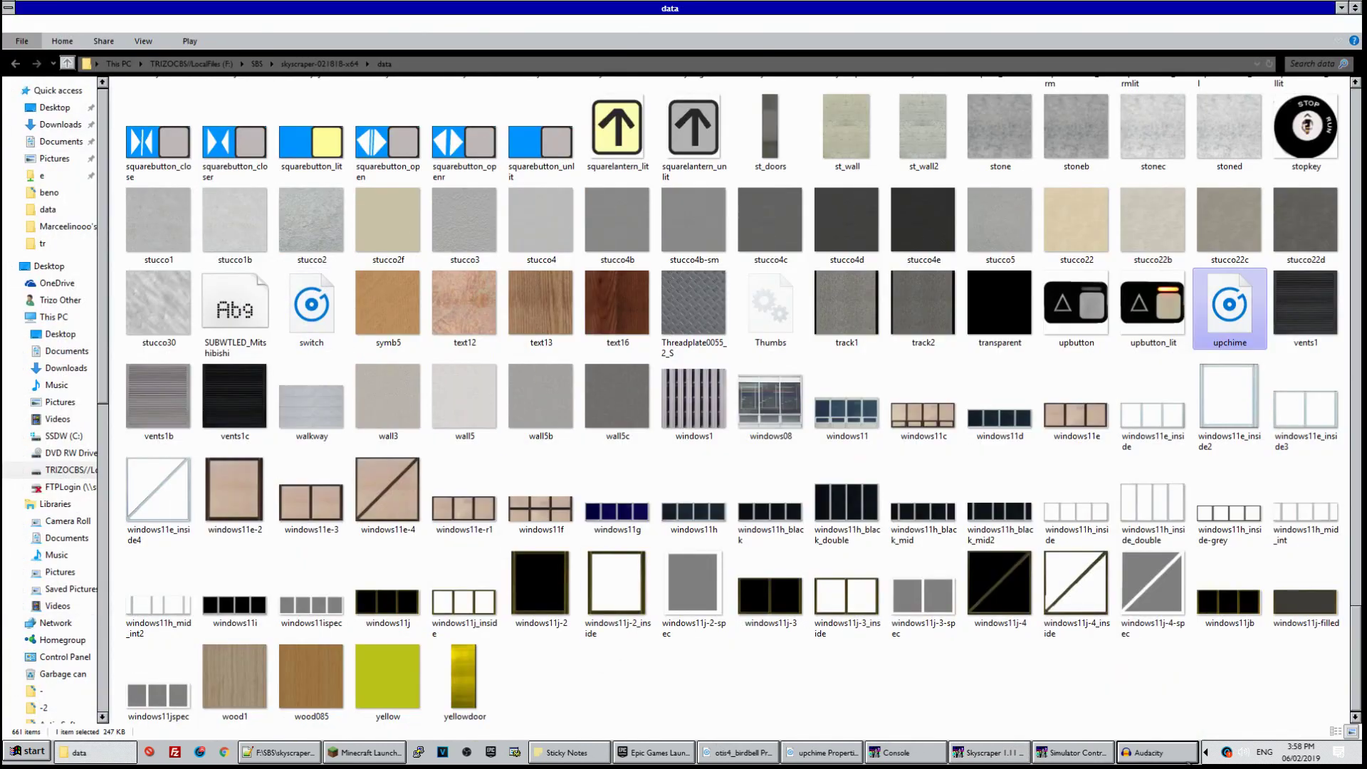
{"action": "left_click", "coordinate": [1158, 753]}
{"action": "right_click", "coordinate": [1157, 752]}
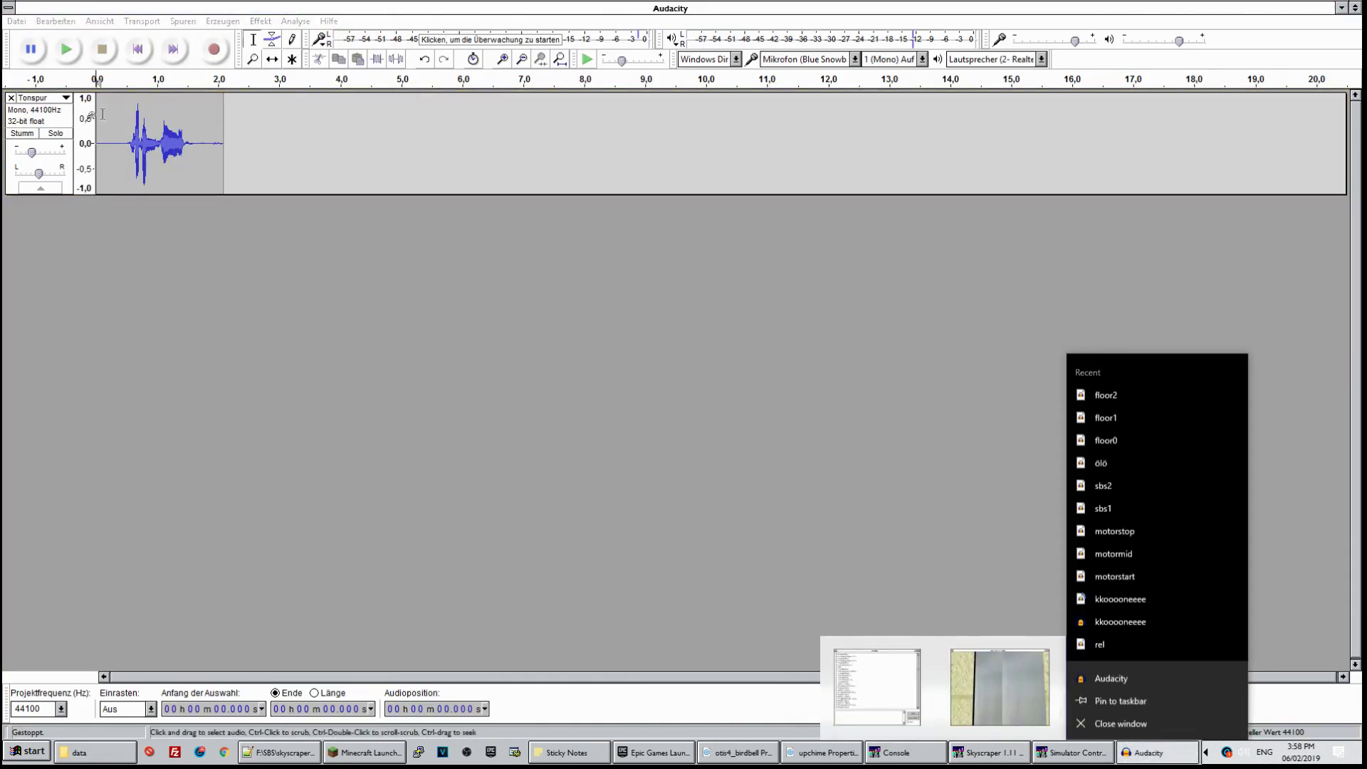
{"action": "left_click", "coordinate": [39, 164]}
{"action": "left_click_drag", "start_coordinate": [31, 152], "coordinate": [39, 151]}
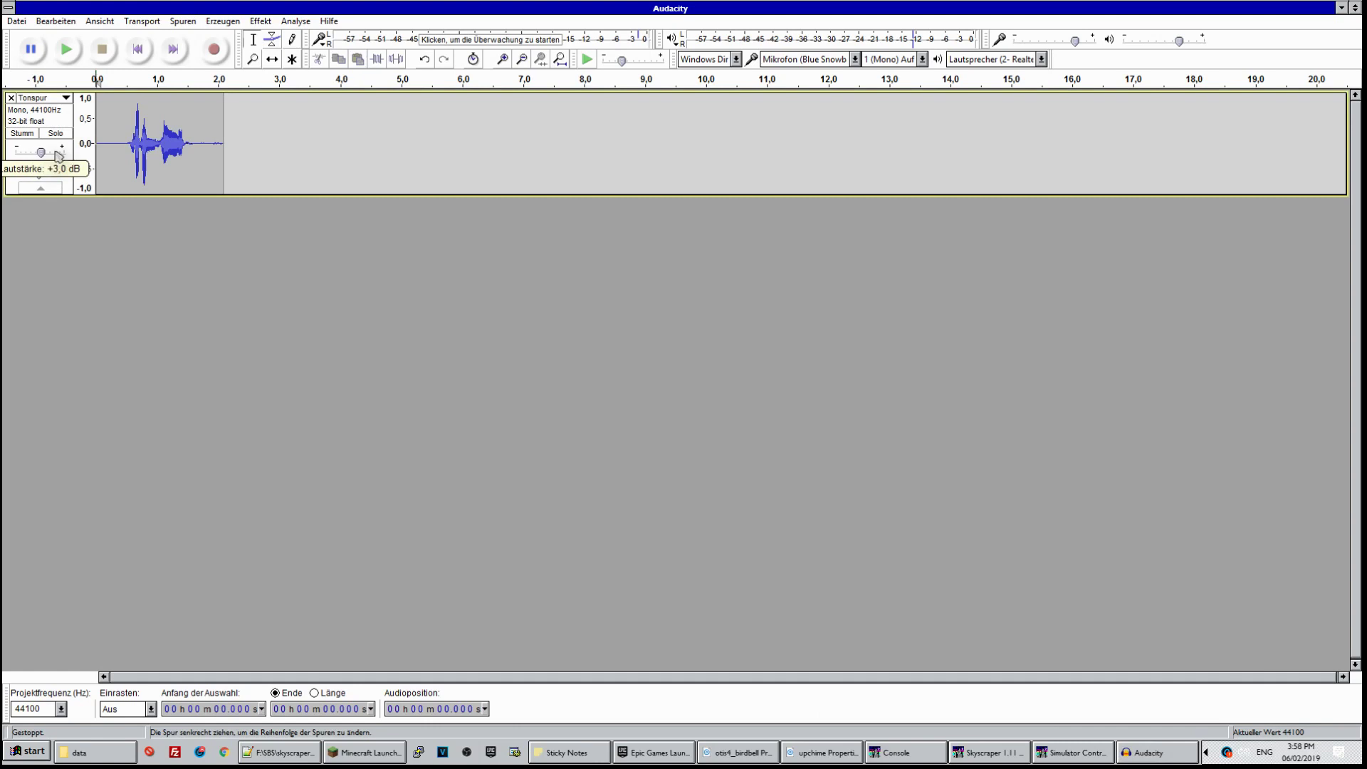
{"action": "left_click", "coordinate": [66, 49]}
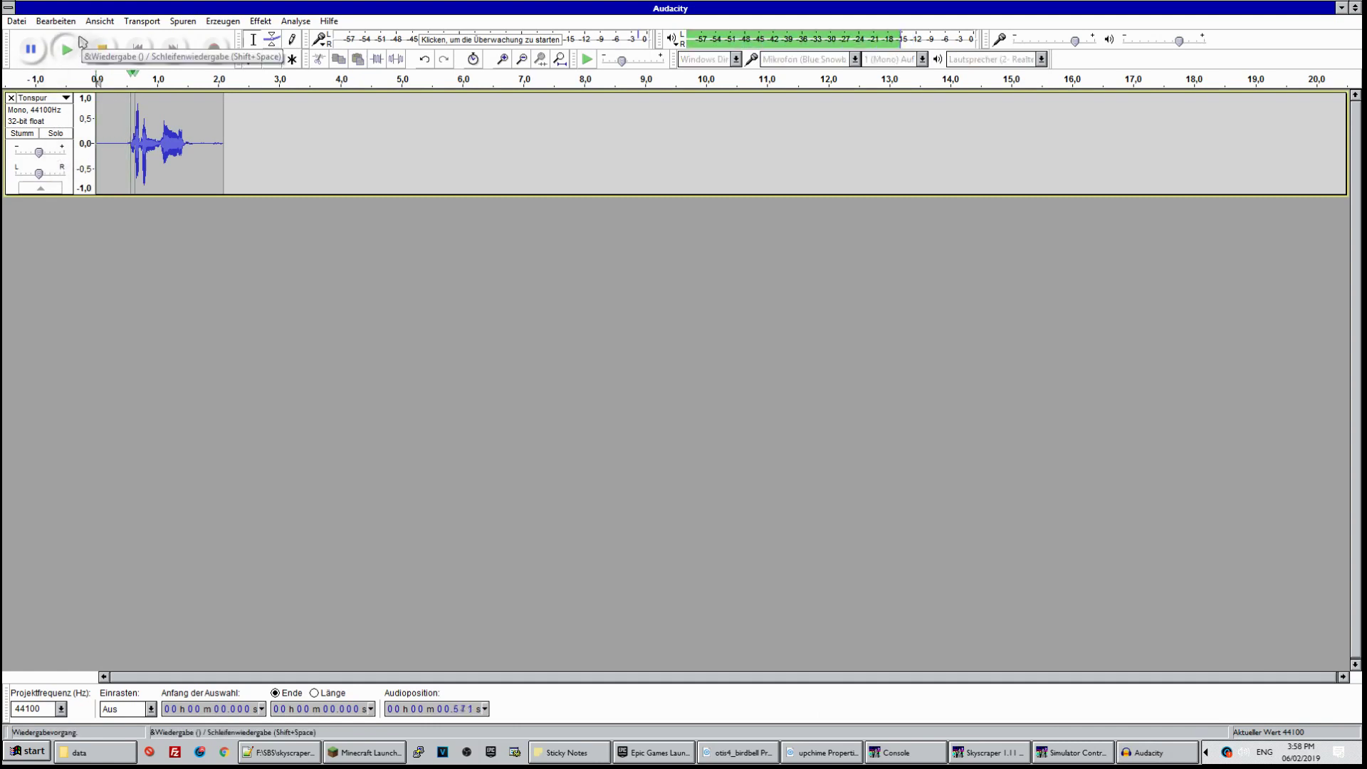
Export the louder announcement as floor2 in the tr folder, replacing the existing file and accepting the empty metadata
{"action": "left_click", "coordinate": [18, 22]}
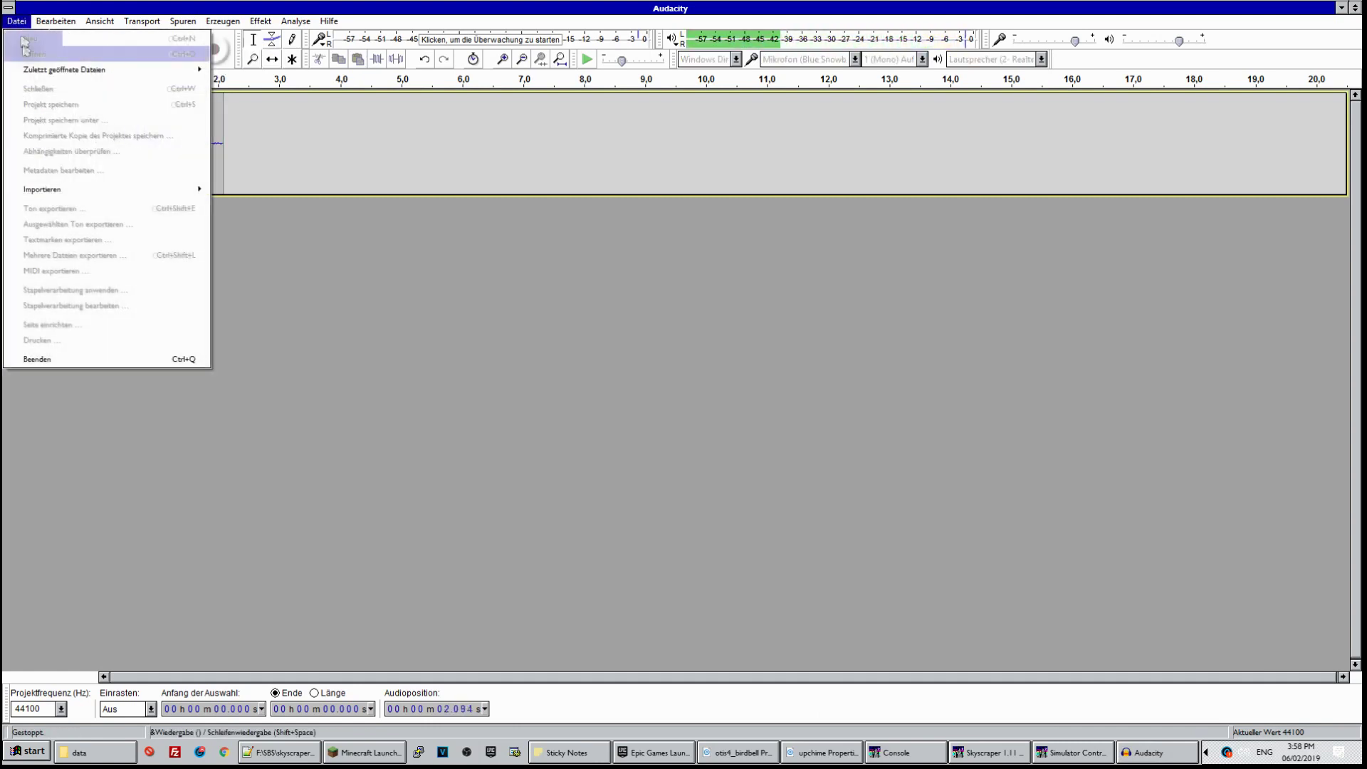
{"action": "left_click", "coordinate": [354, 284]}
{"action": "left_click", "coordinate": [17, 22]}
{"action": "left_click", "coordinate": [78, 208]}
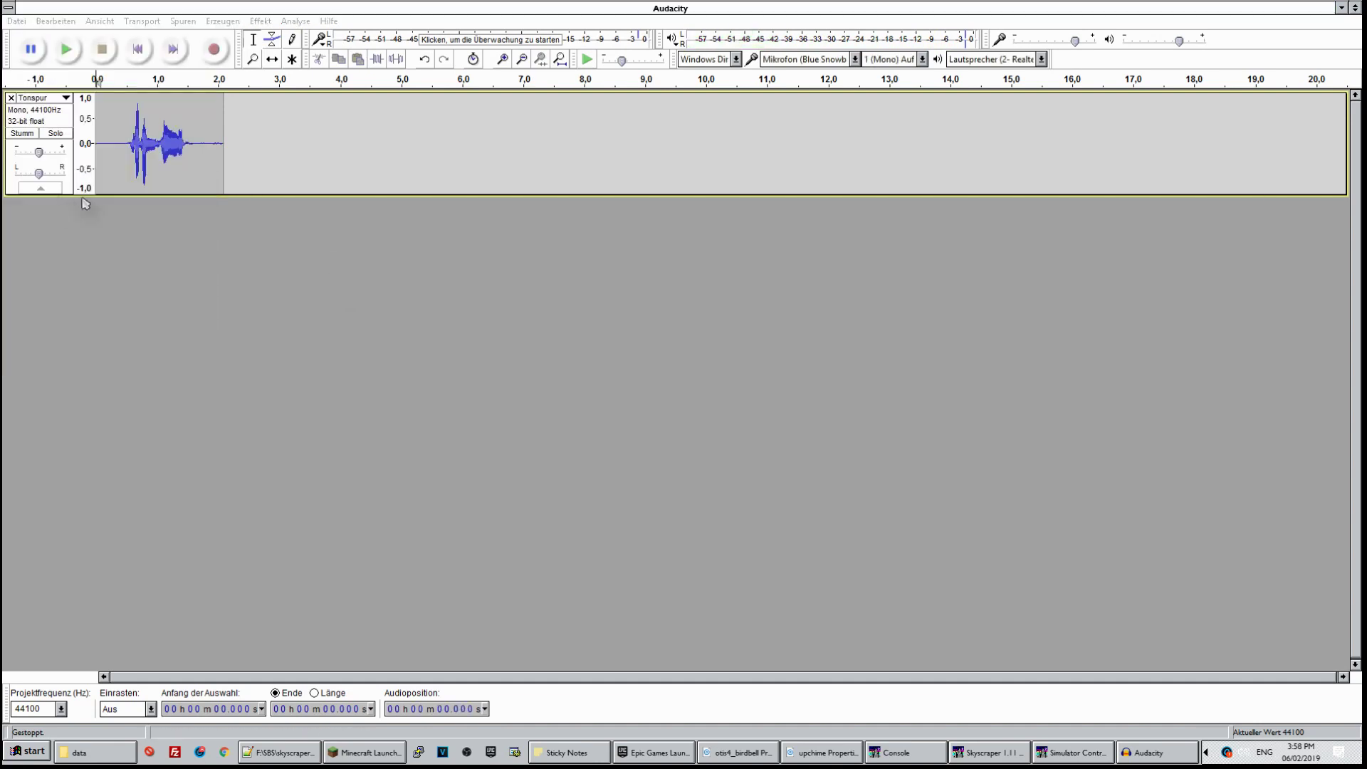
{"action": "type", "text": "floor2"}
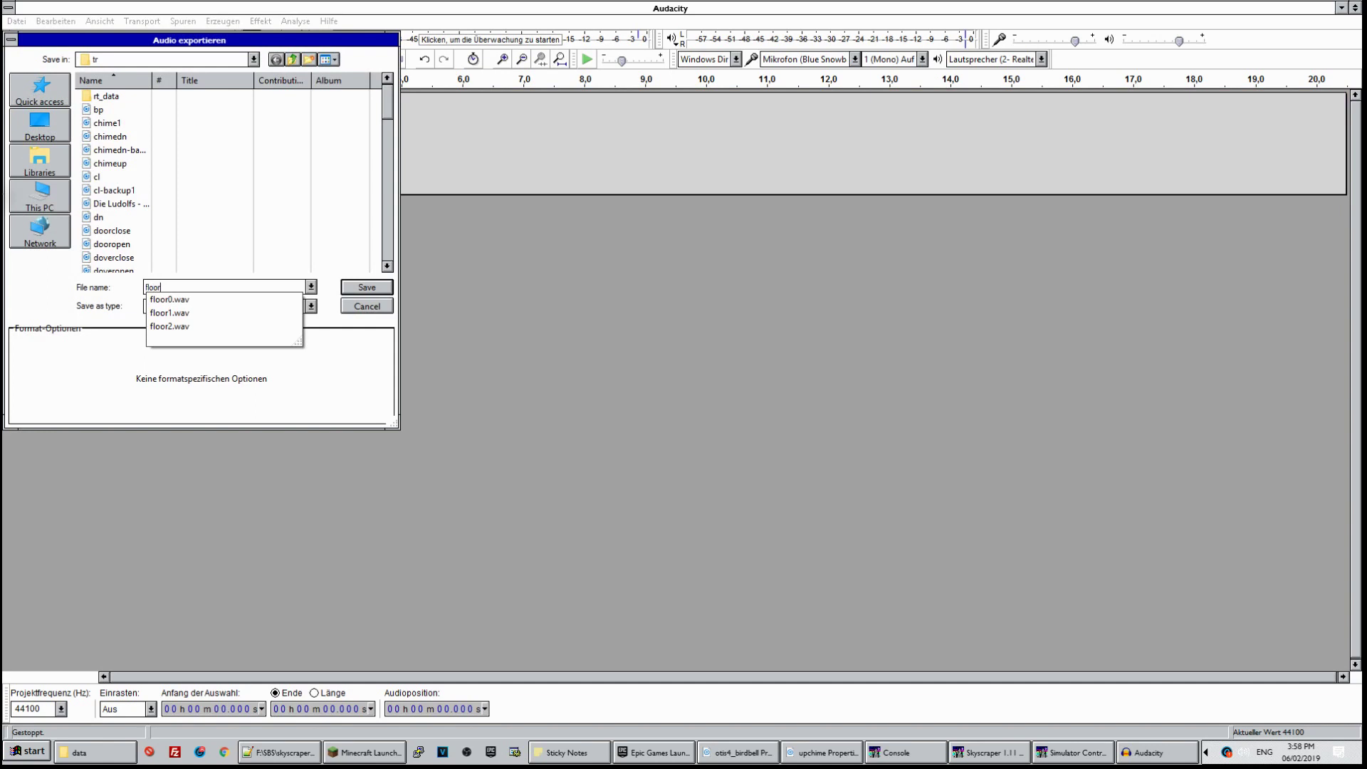
{"action": "key", "text": "Return"}
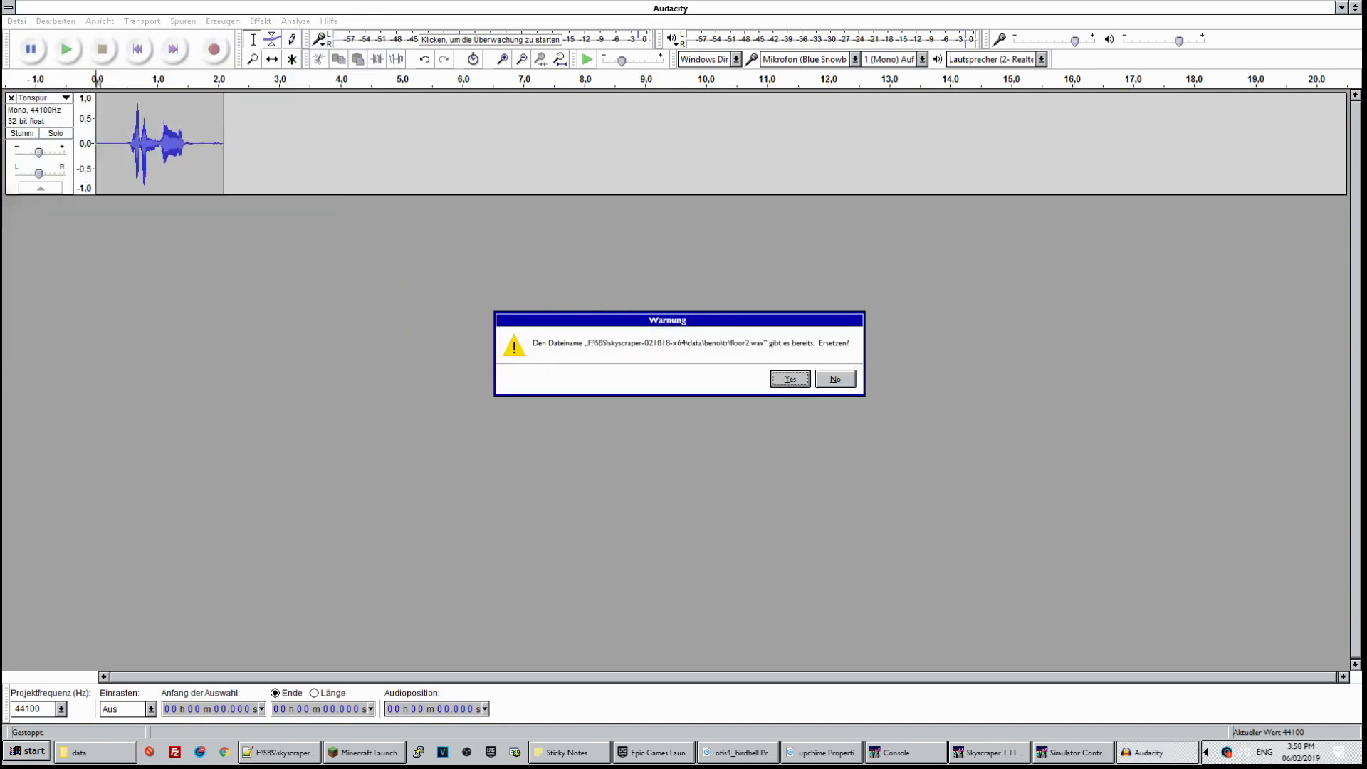
{"action": "key", "text": "Return"}
{"action": "key", "text": "Return"}
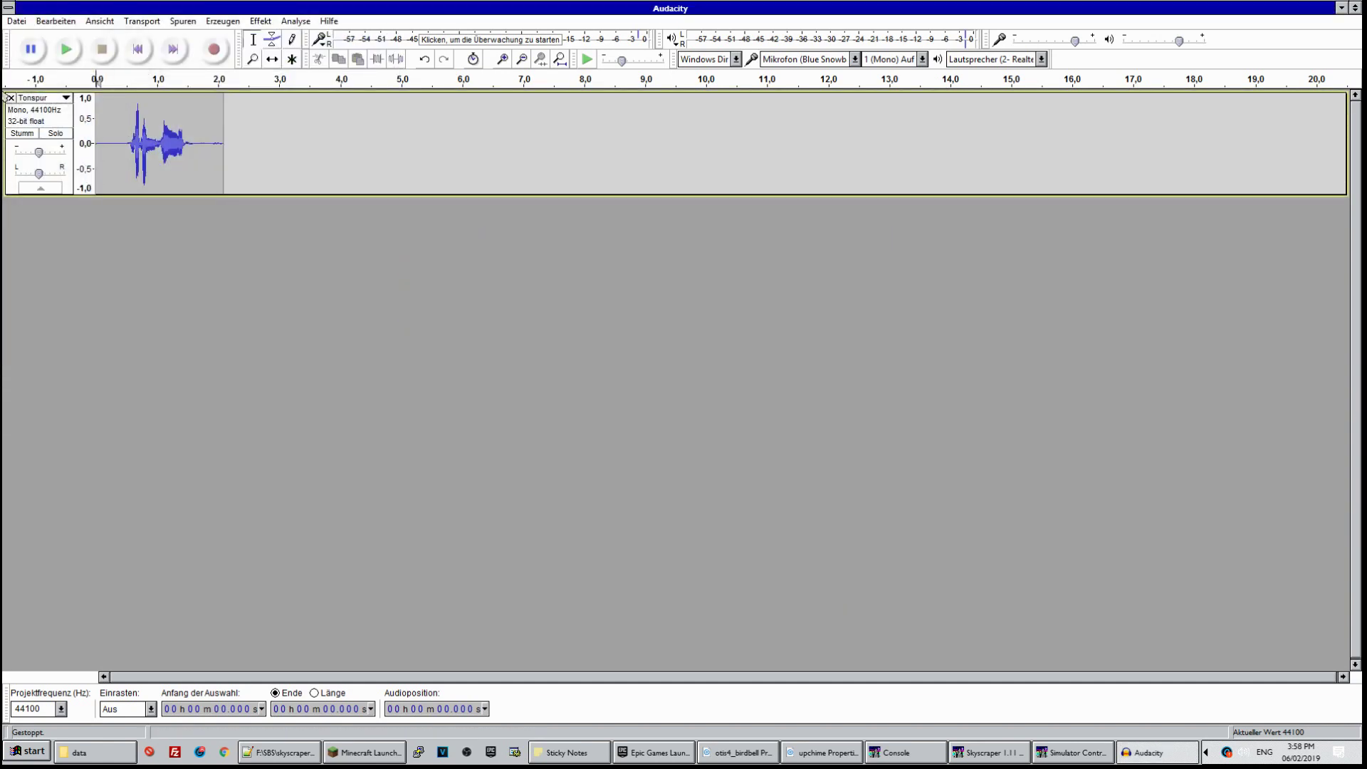
Remove the exported floor2 track and record a new announcement about 1.8 seconds long
{"action": "left_click", "coordinate": [11, 98]}
{"action": "left_click", "coordinate": [214, 49]}
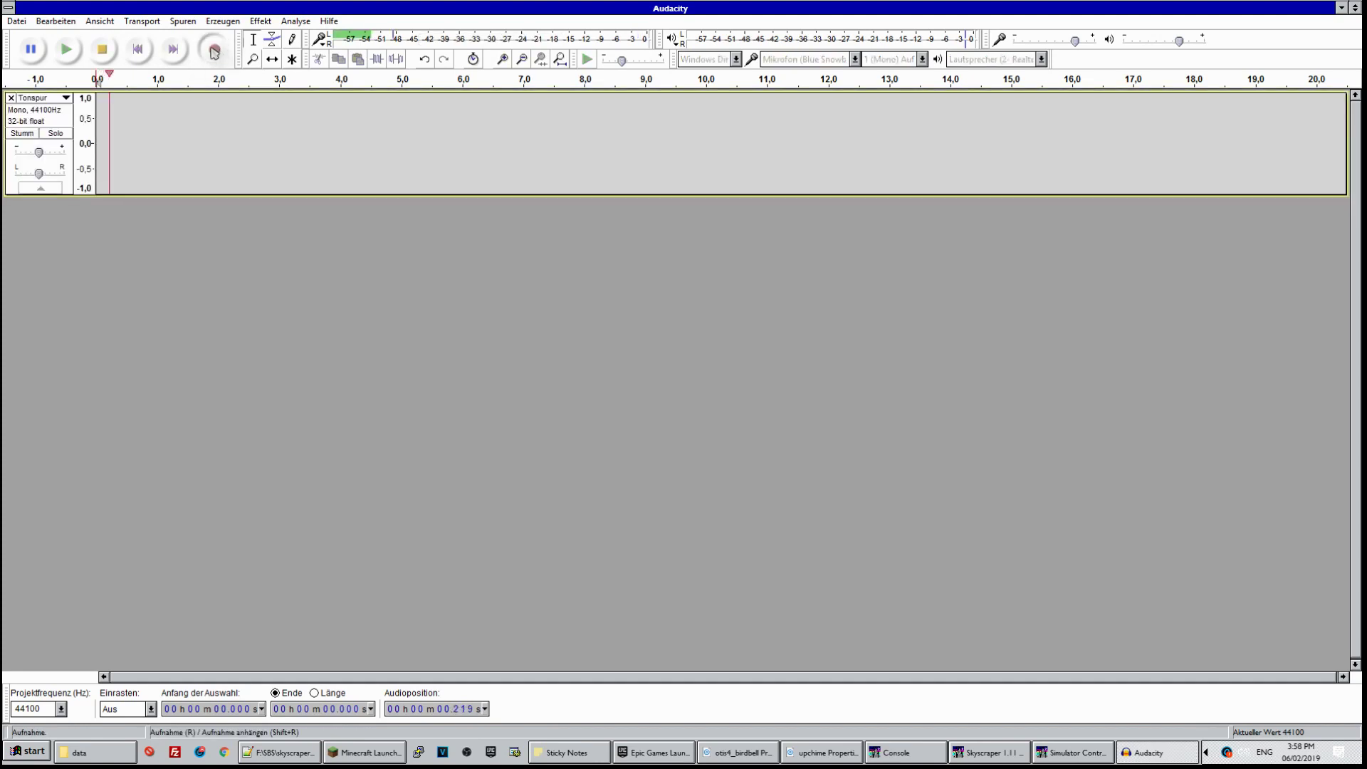
{"action": "left_click", "coordinate": [102, 49]}
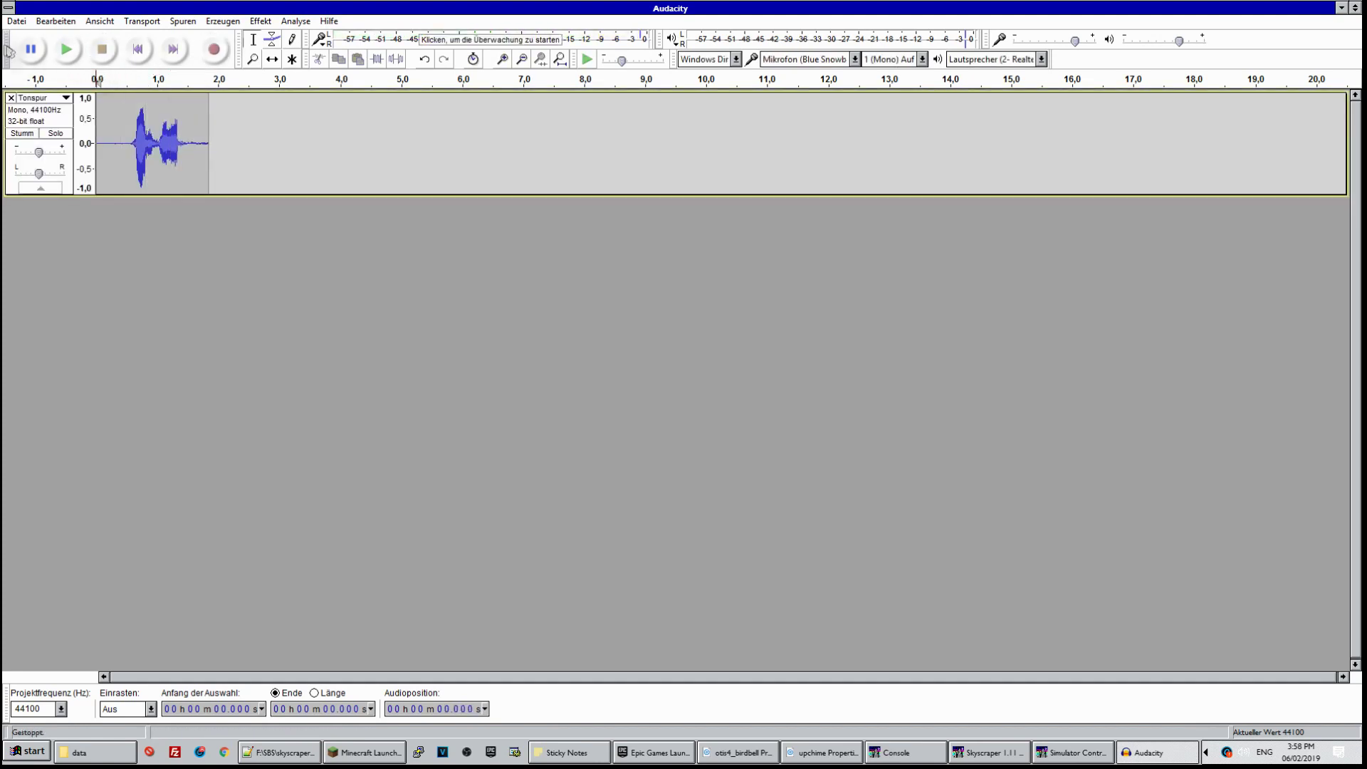
Export the new recording as floor1 in the tr folder, overwriting the existing file
{"action": "left_click", "coordinate": [14, 21]}
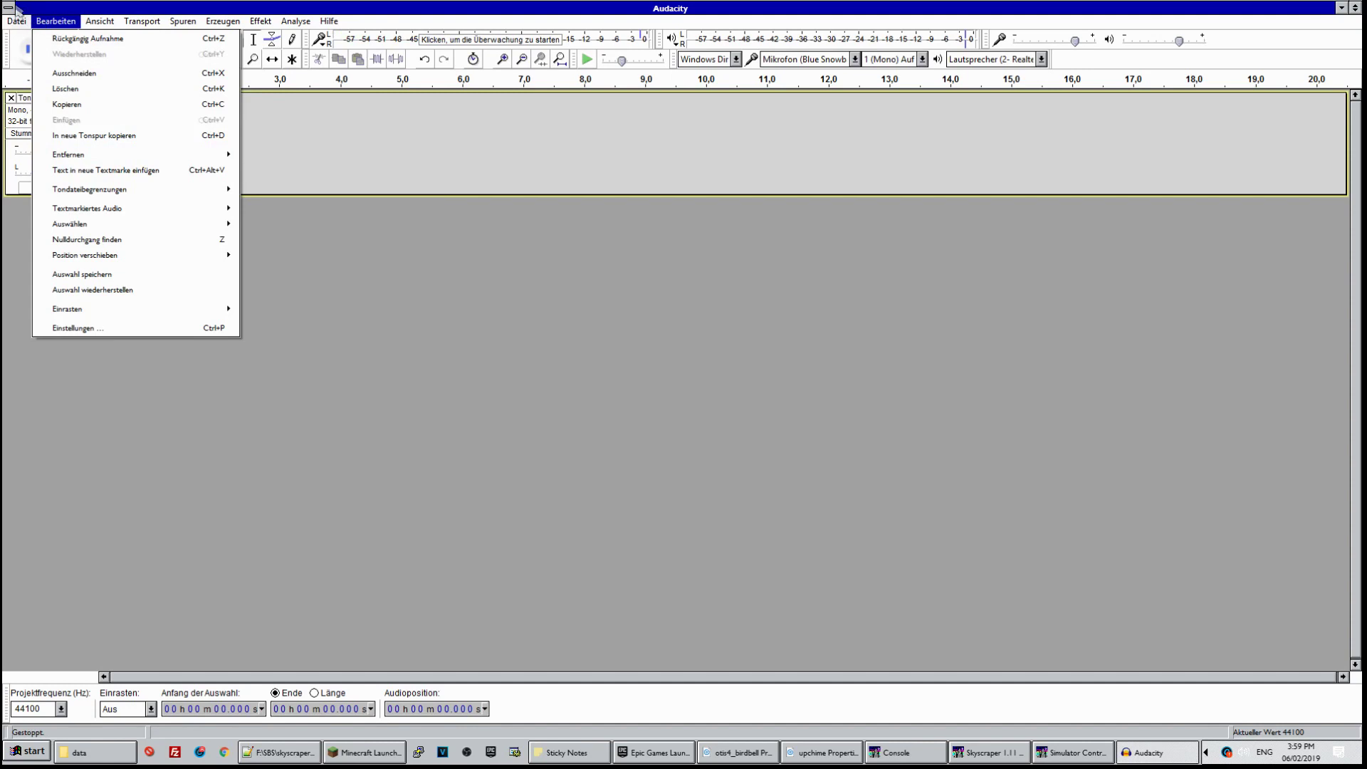
{"action": "left_click", "coordinate": [49, 207]}
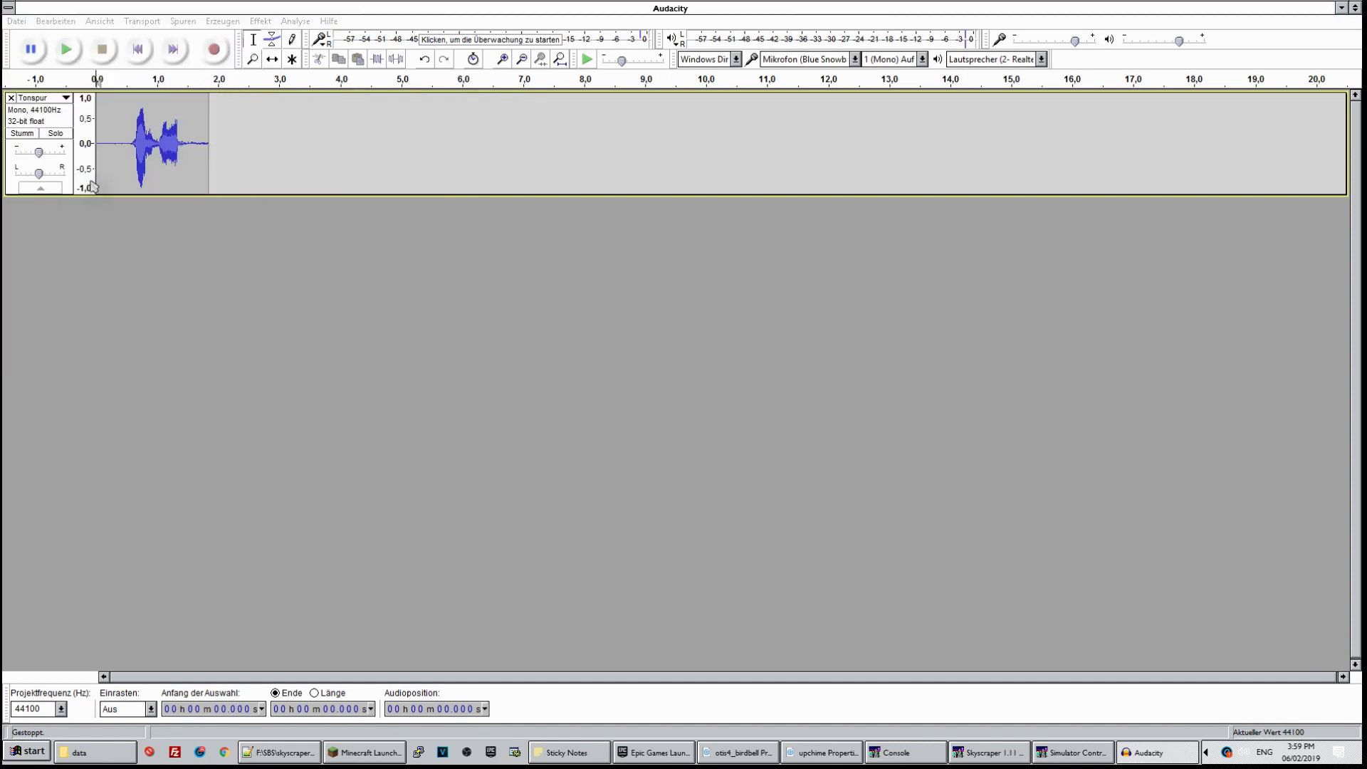
{"action": "type", "text": "floor"}
{"action": "key", "text": "Return"}
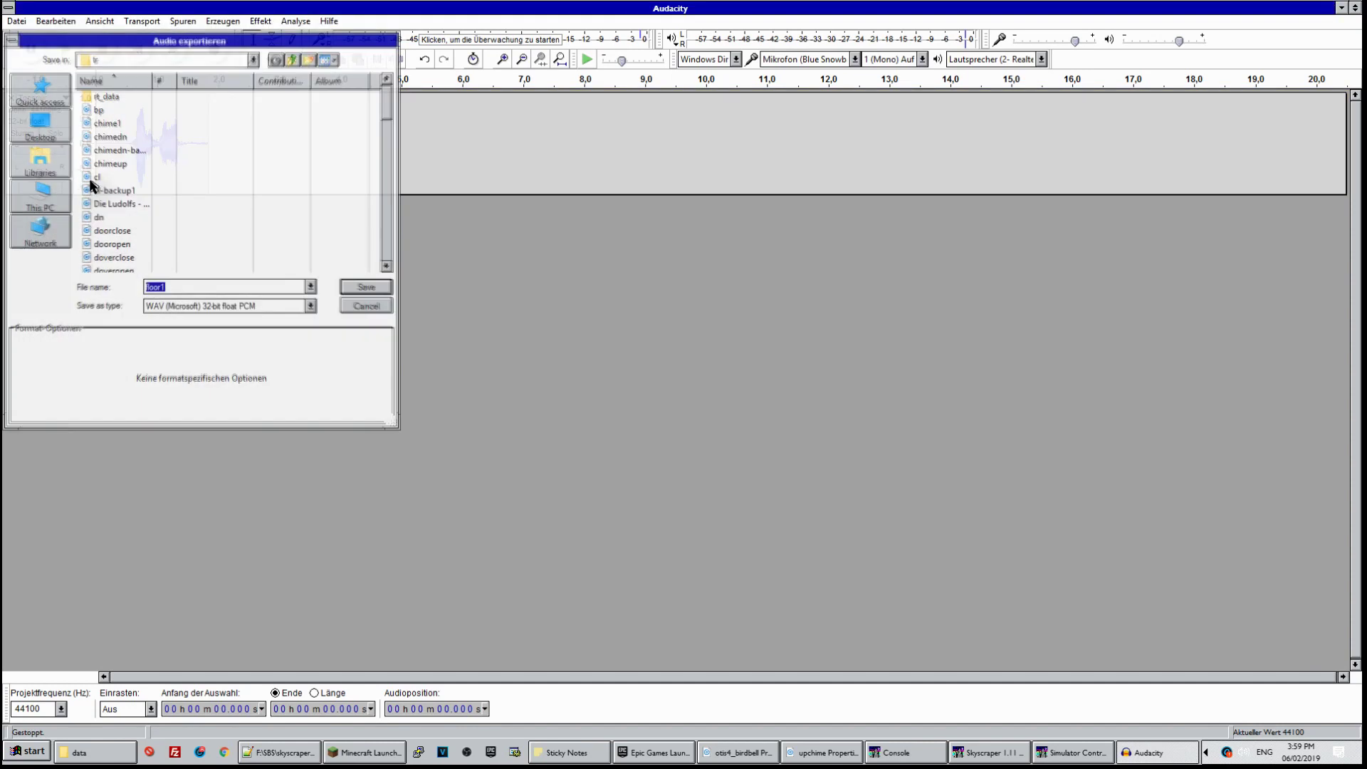
{"action": "key", "text": "Return"}
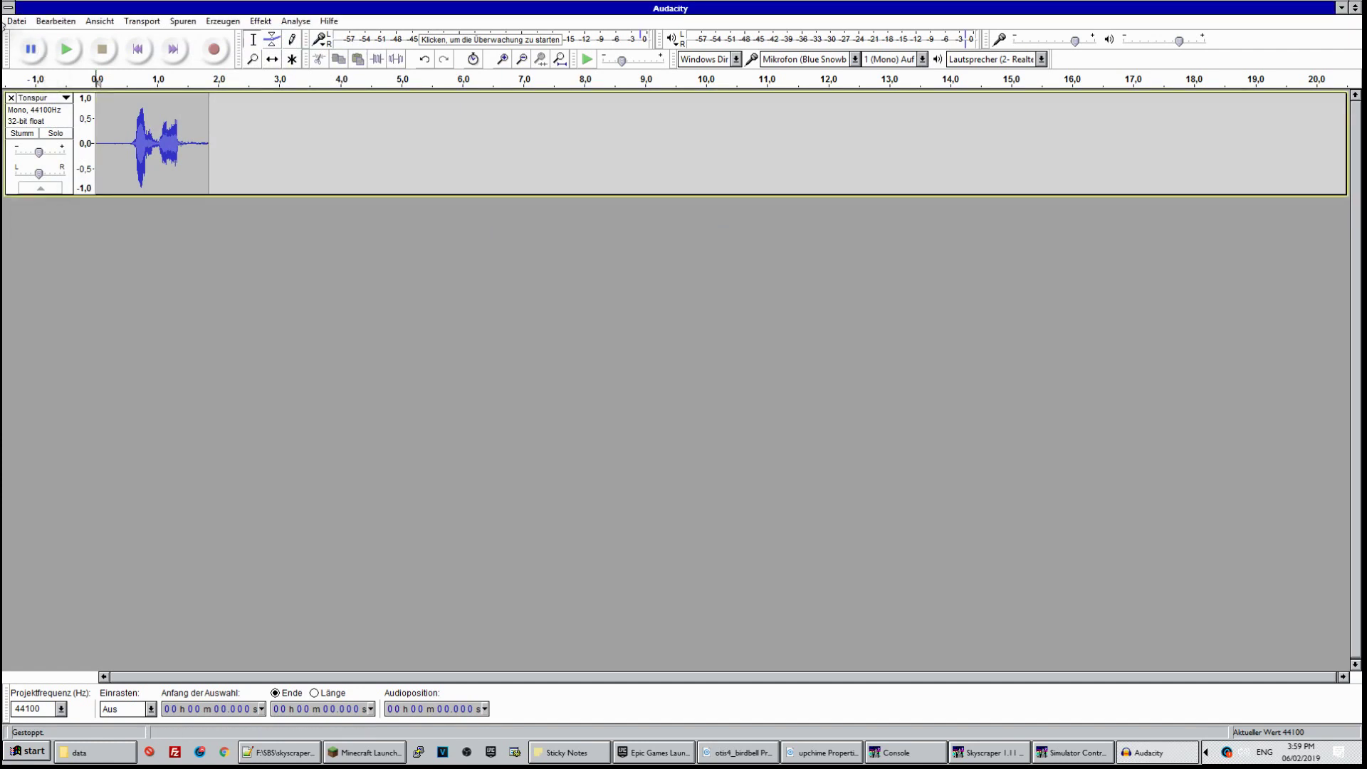
Remove the exported floor1 track and record another announcement about 2 seconds long
{"action": "left_click", "coordinate": [11, 98]}
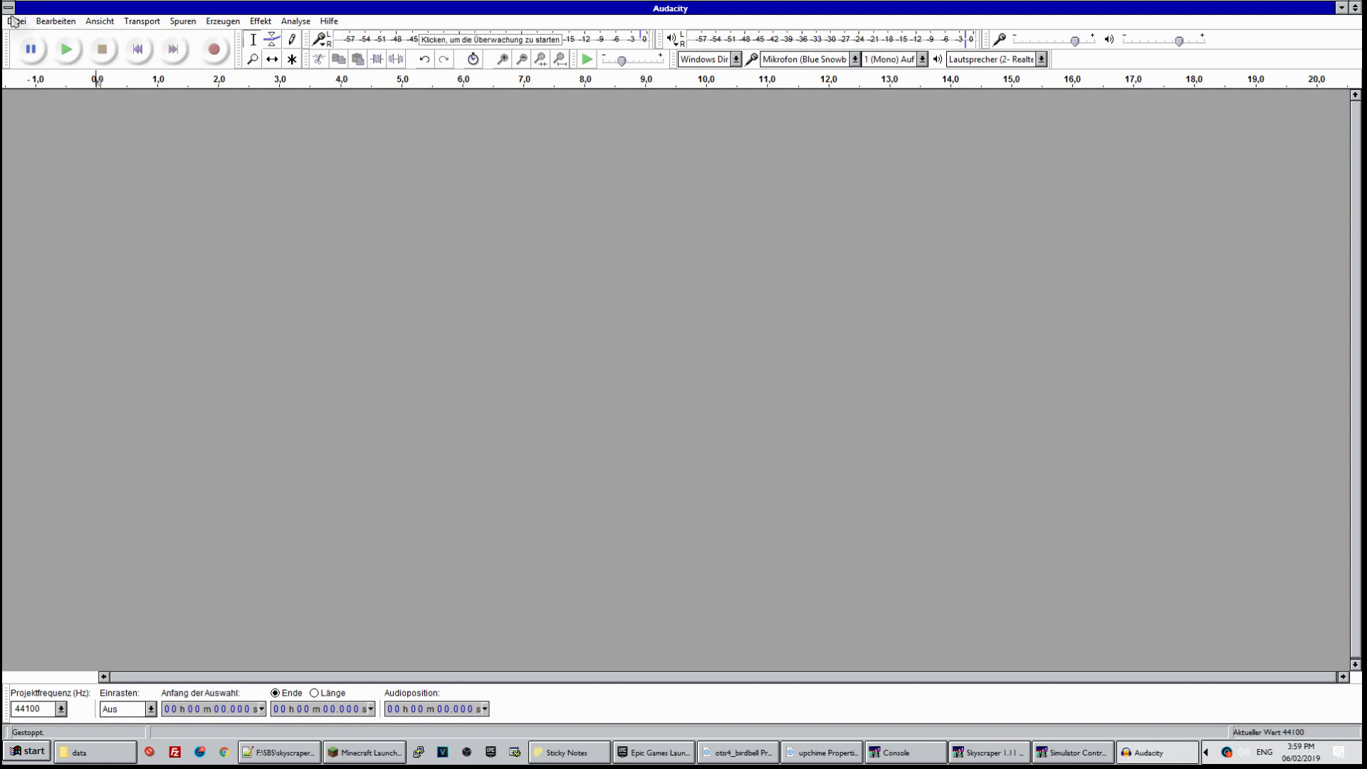
{"action": "left_click", "coordinate": [212, 58]}
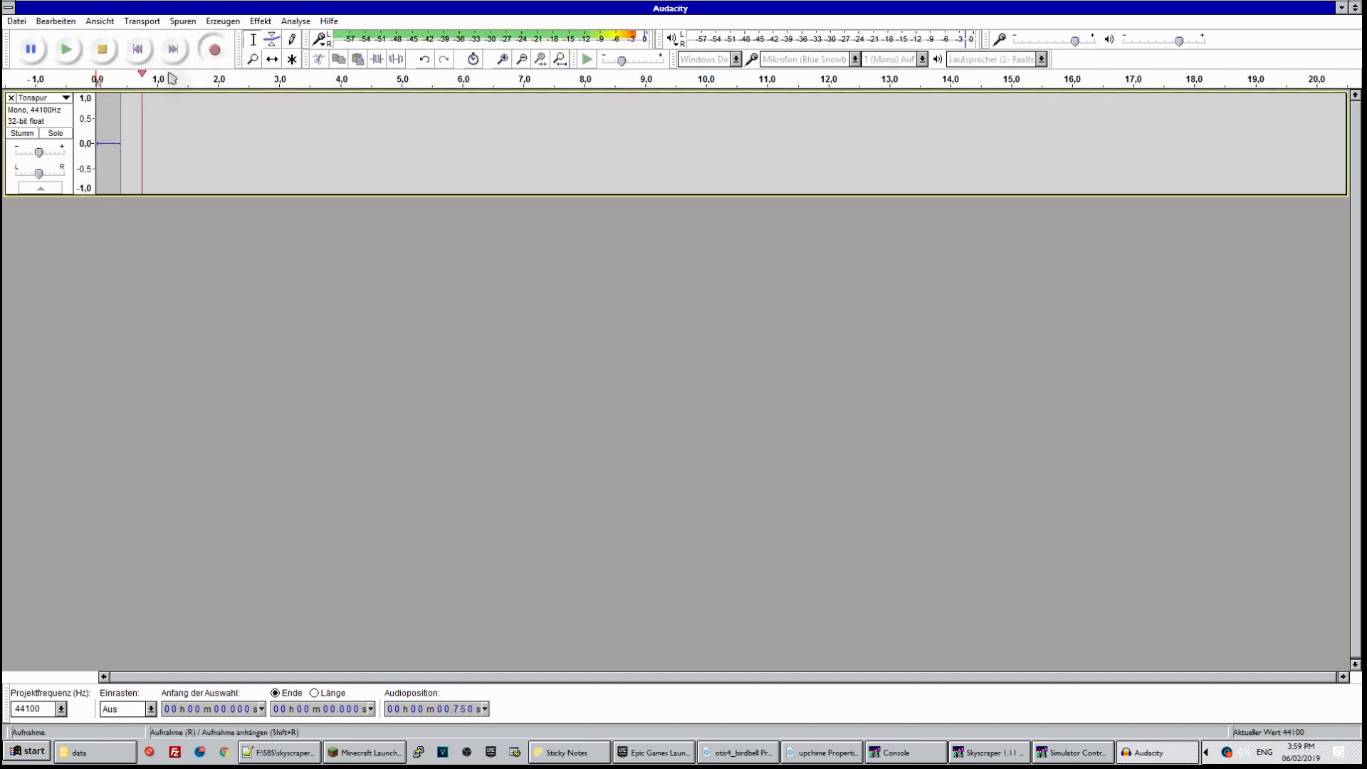
{"action": "key", "text": "space"}
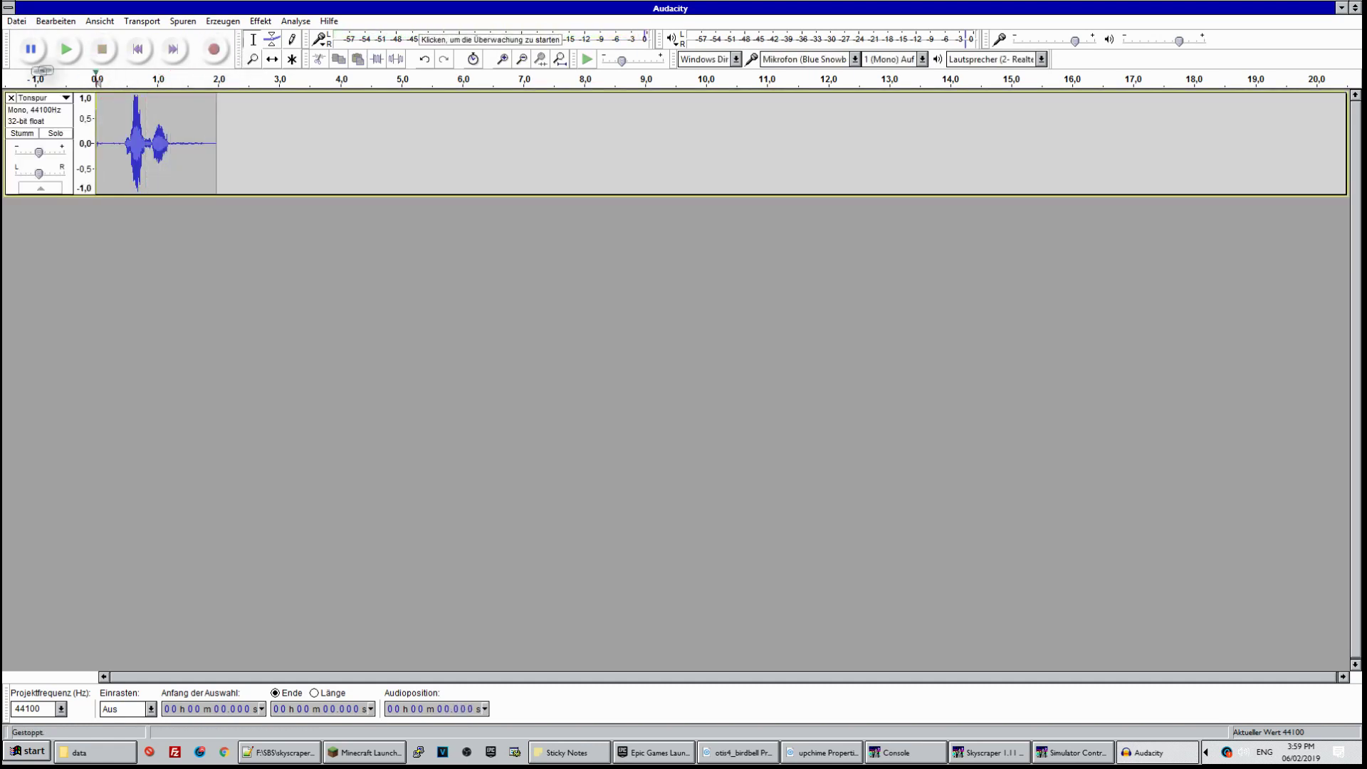
Export the recording as floor0 in the tr folder, overwriting the existing file and accepting the empty metadata
{"action": "left_click", "coordinate": [21, 22]}
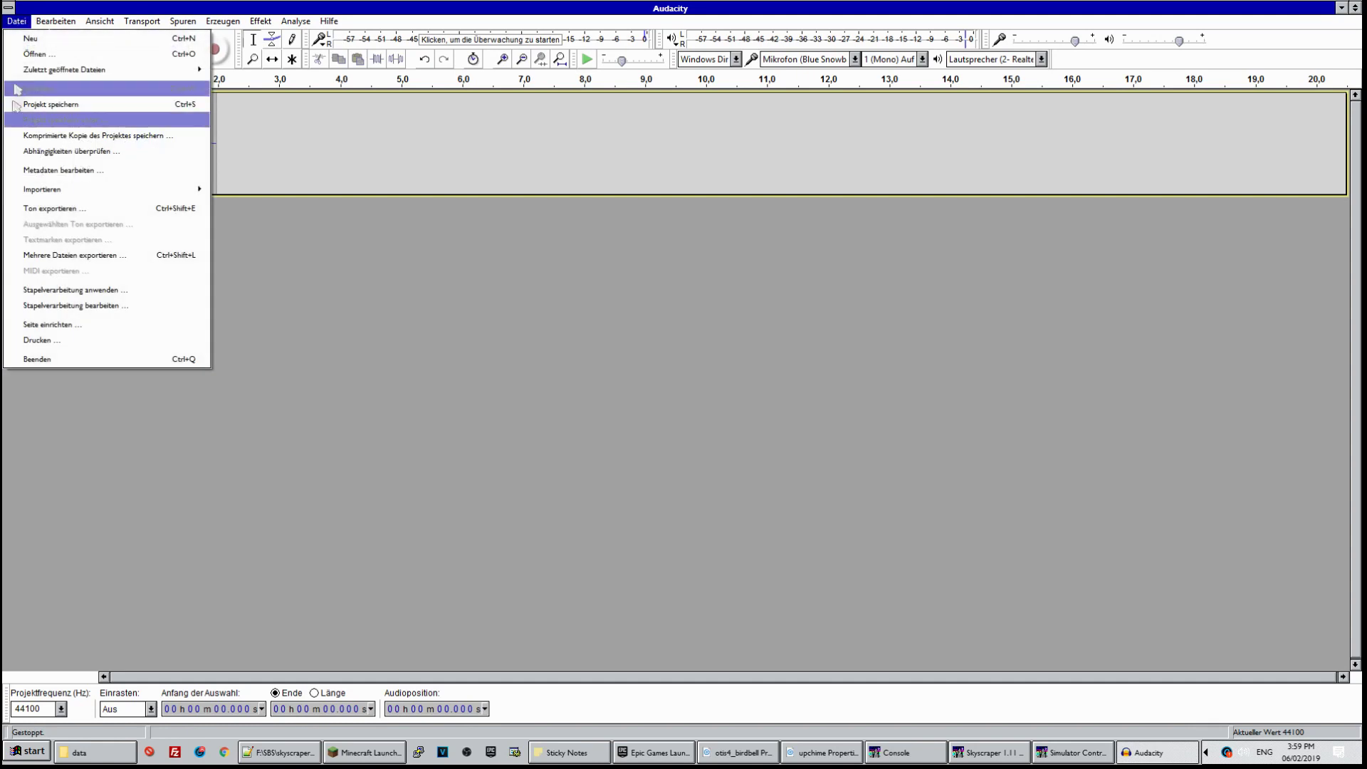
{"action": "left_click", "coordinate": [28, 209]}
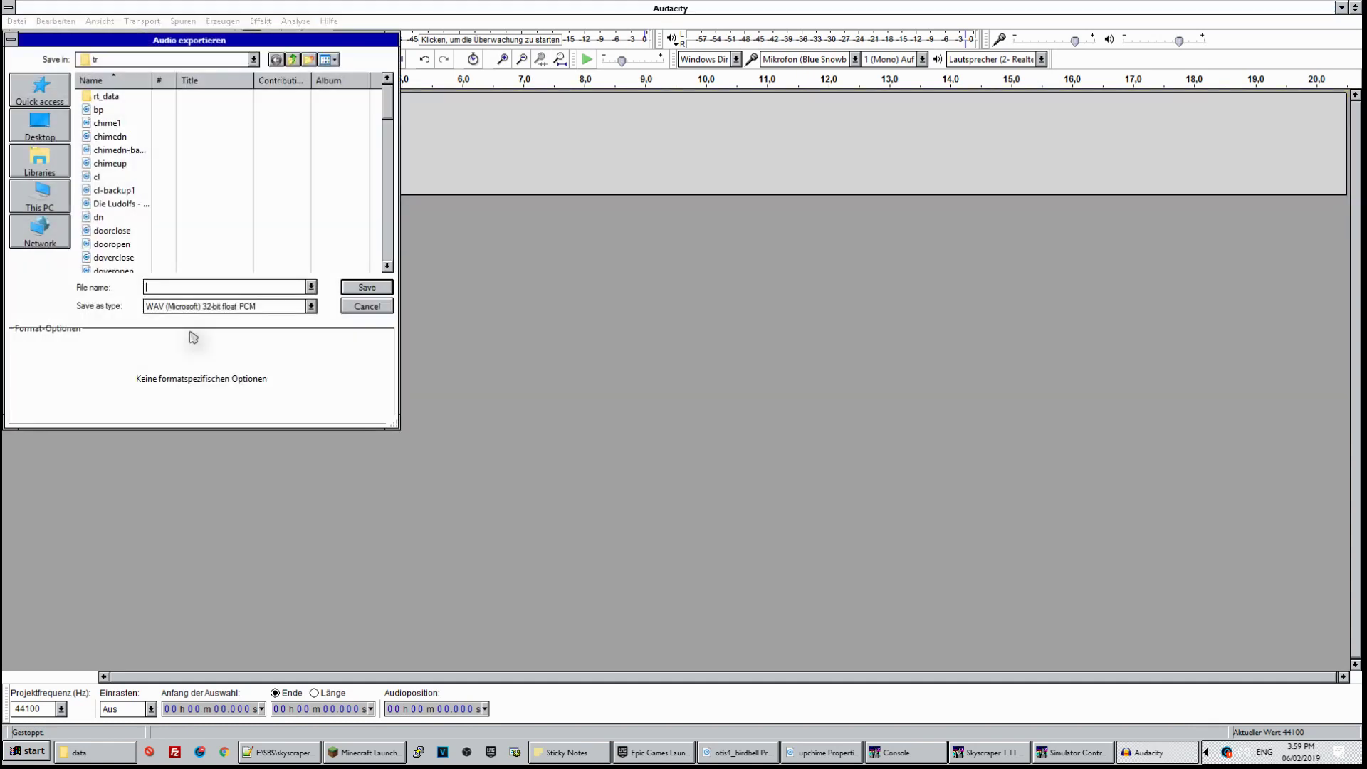
{"action": "type", "text": "floor0"}
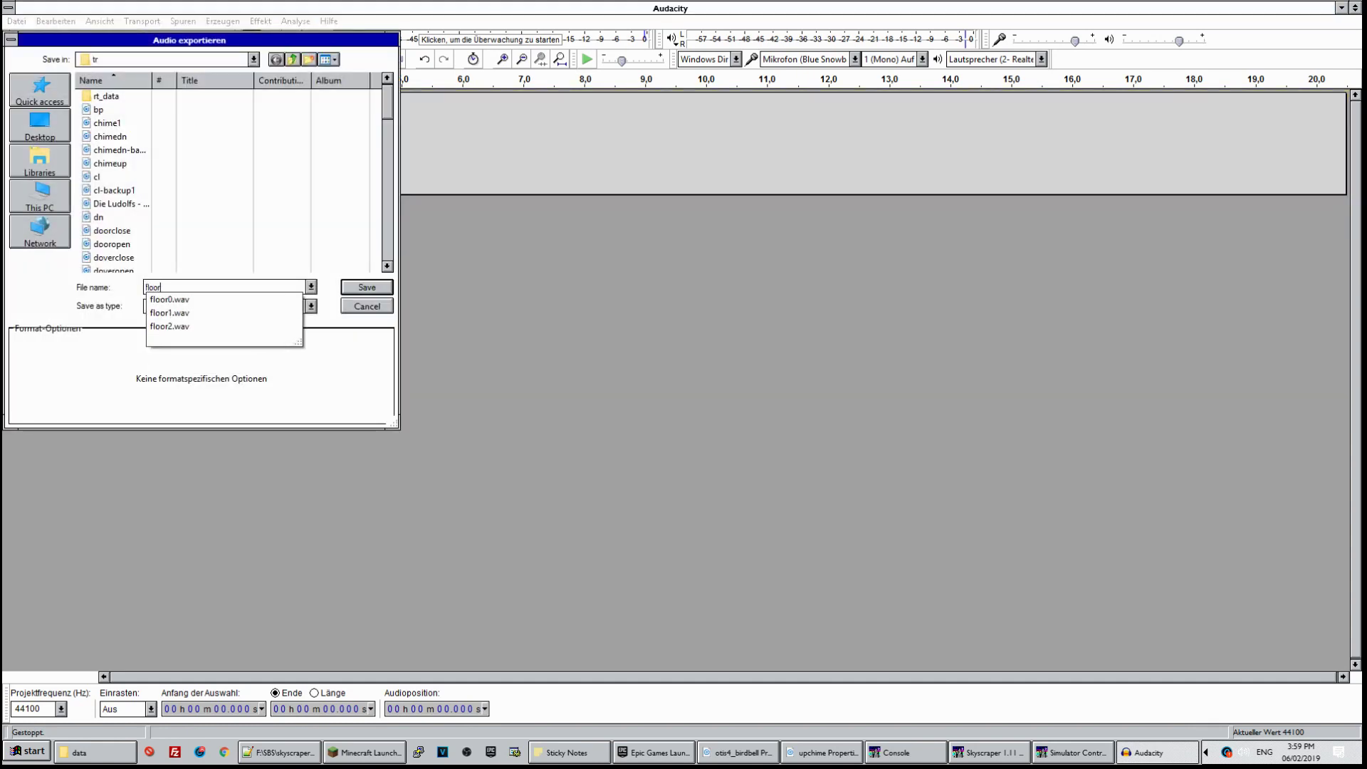
{"action": "key", "text": "Return"}
{"action": "key", "text": "Return"}
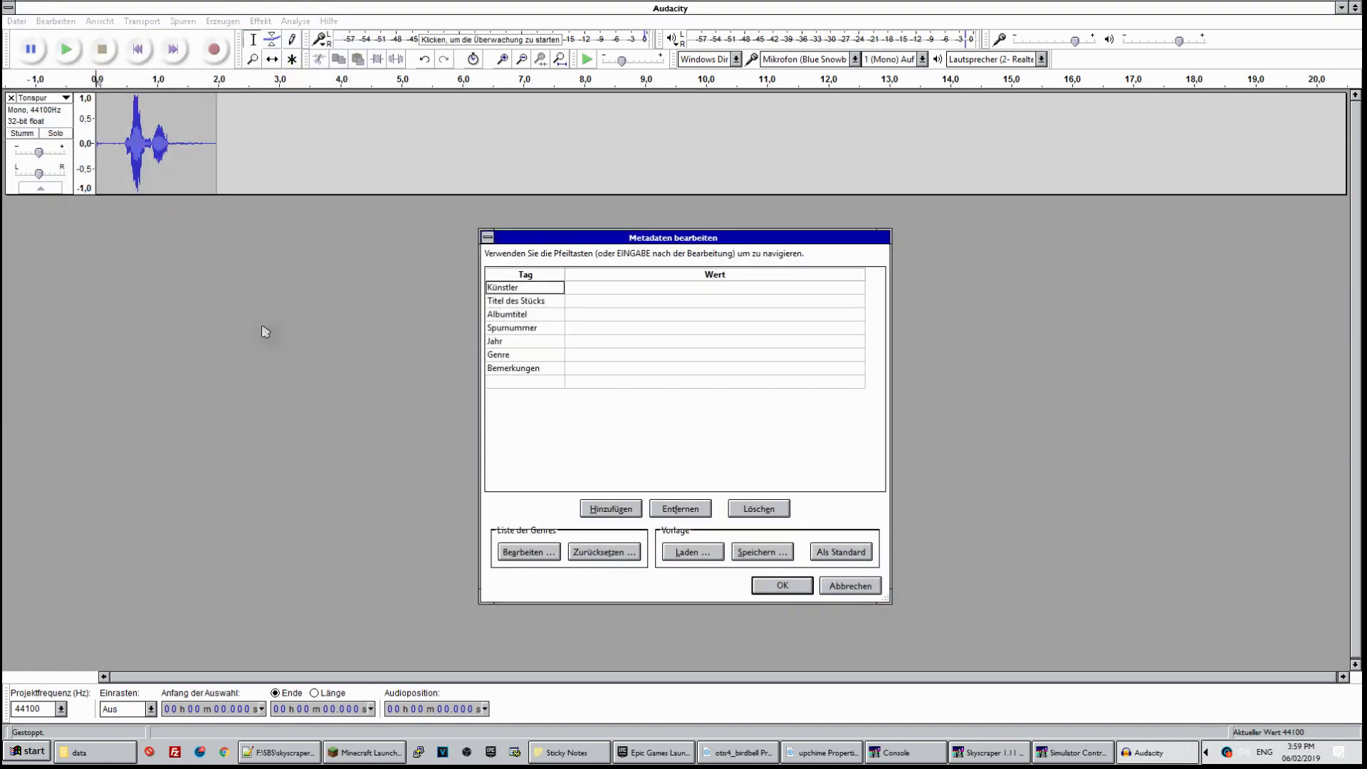
{"action": "key", "text": "Return"}
Switch to Skyscraper, decline exiting to the main menu, and reload the building, dismissing the missing files notice
{"action": "left_click", "coordinate": [990, 752]}
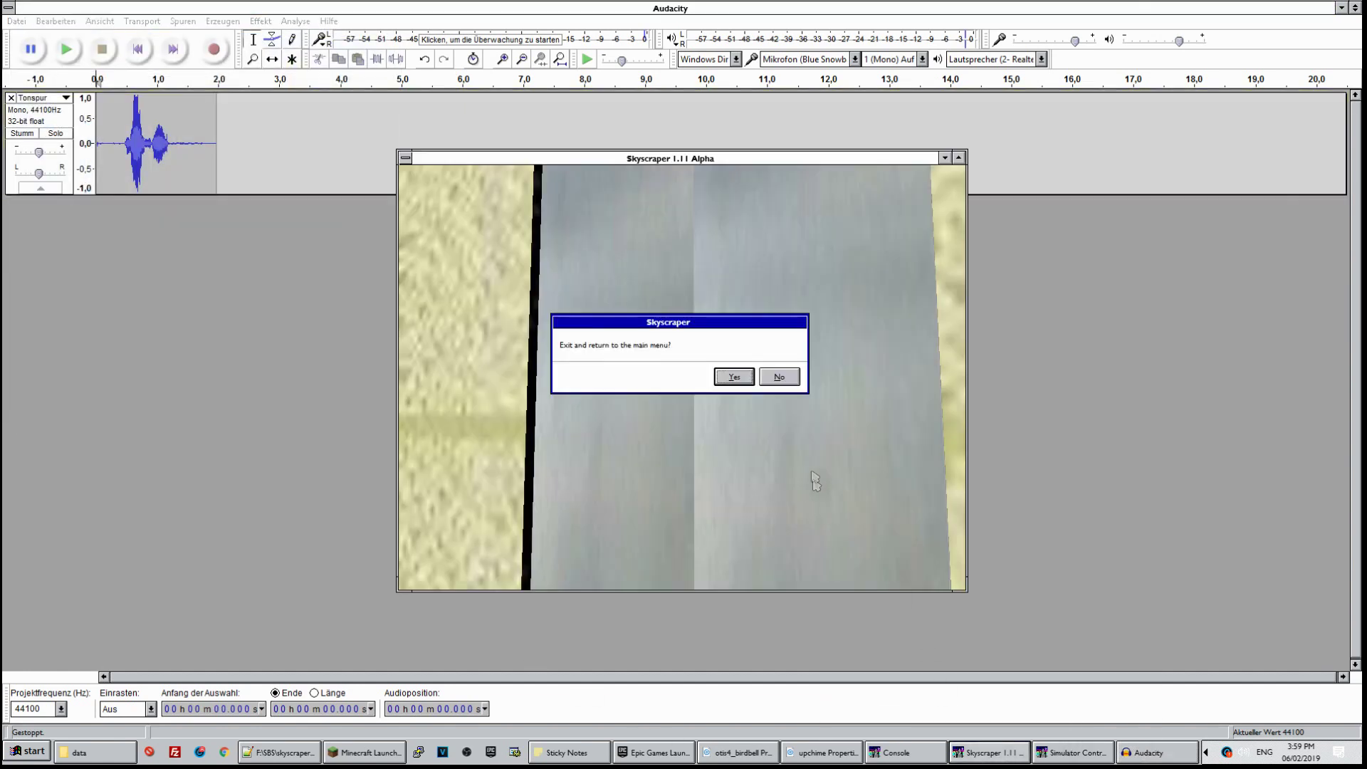
{"action": "left_click", "coordinate": [778, 377]}
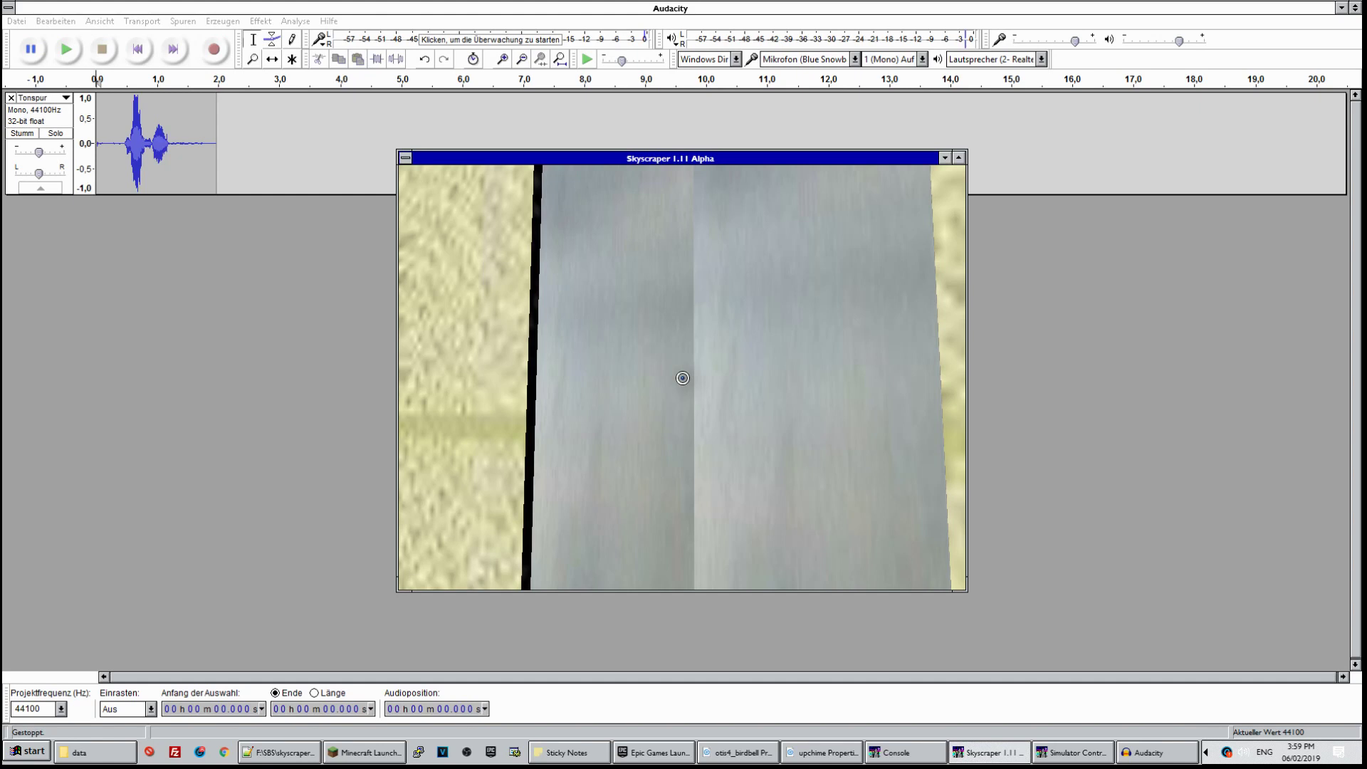
{"action": "key", "text": "ctrl+r"}
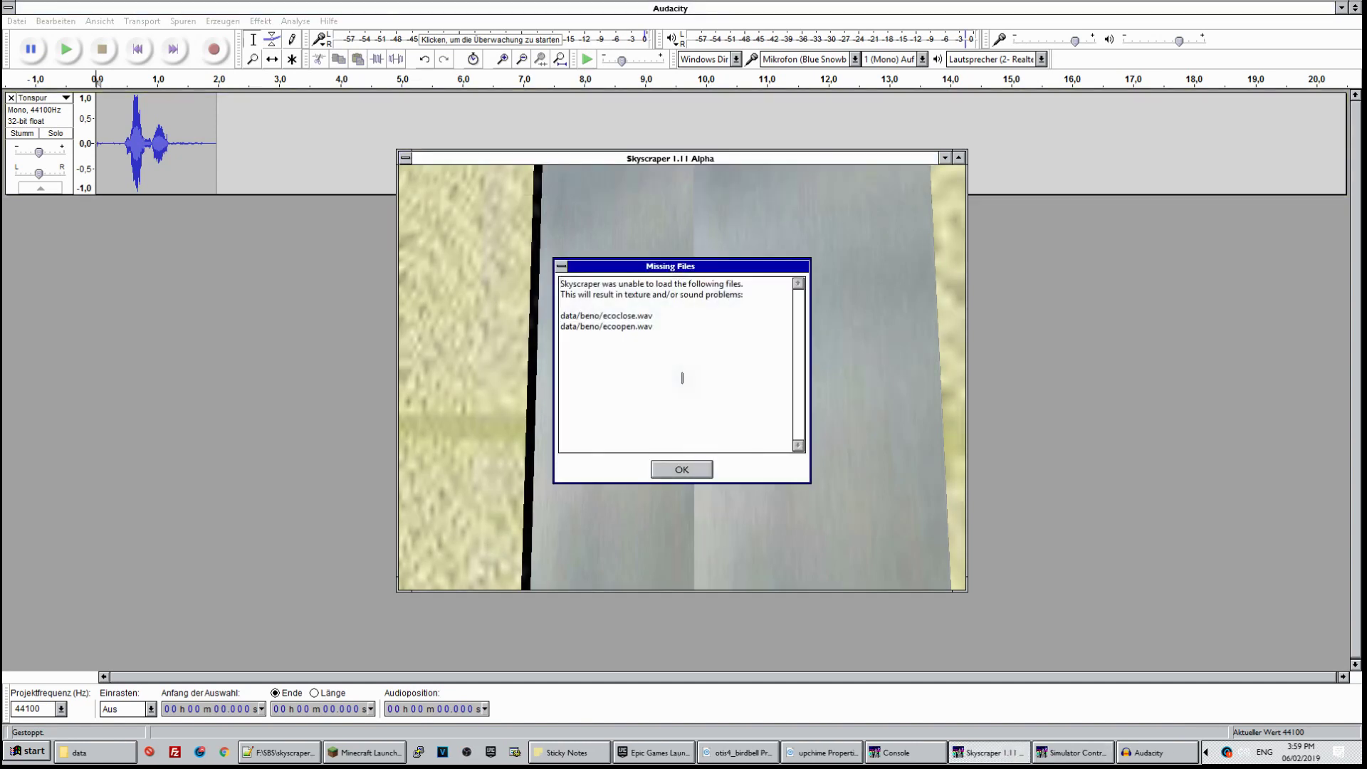
{"action": "left_click", "coordinate": [689, 470]}
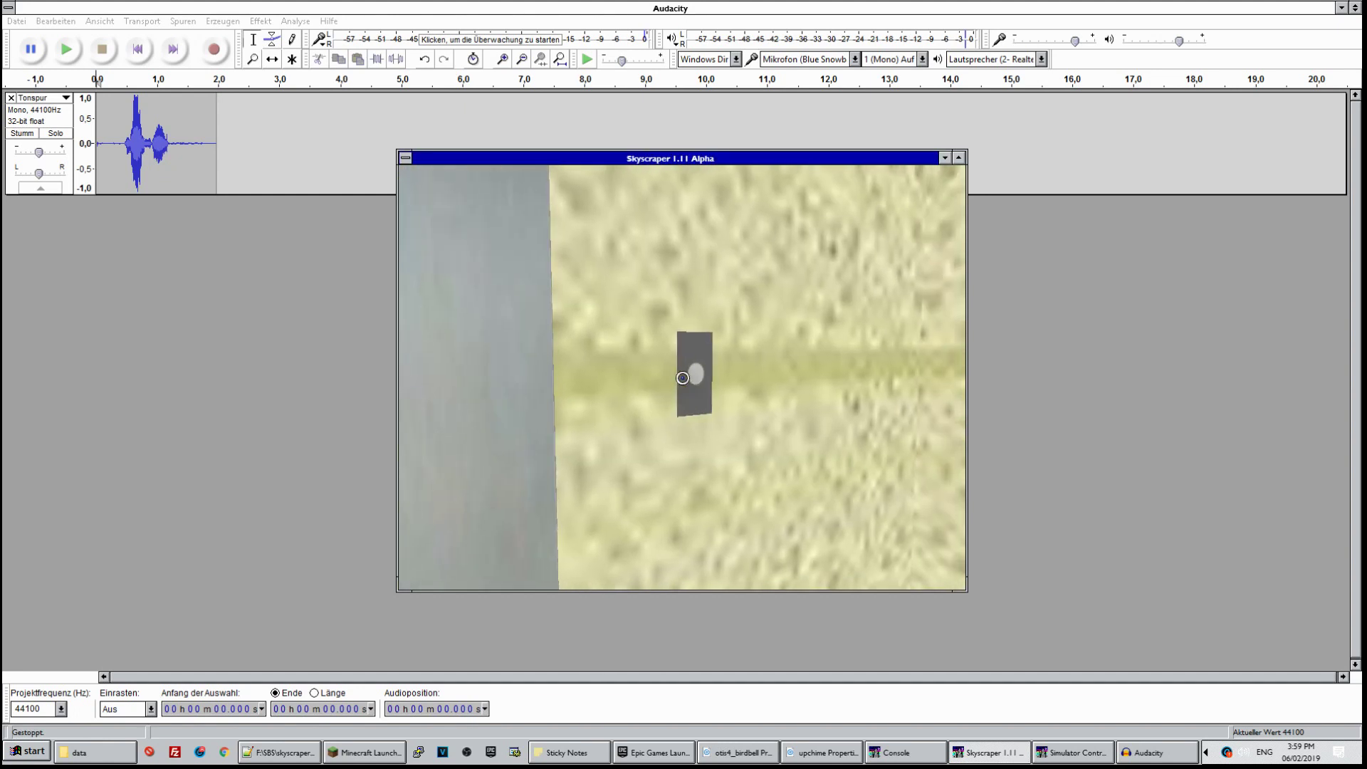
Call the elevator from the ground-floor corridor, enter the car, and select floor 1 on its panel
{"action": "left_click", "coordinate": [682, 377]}
{"action": "key", "text": "Left"}
{"action": "key", "text": "Up"}
{"action": "key", "text": "Left"}
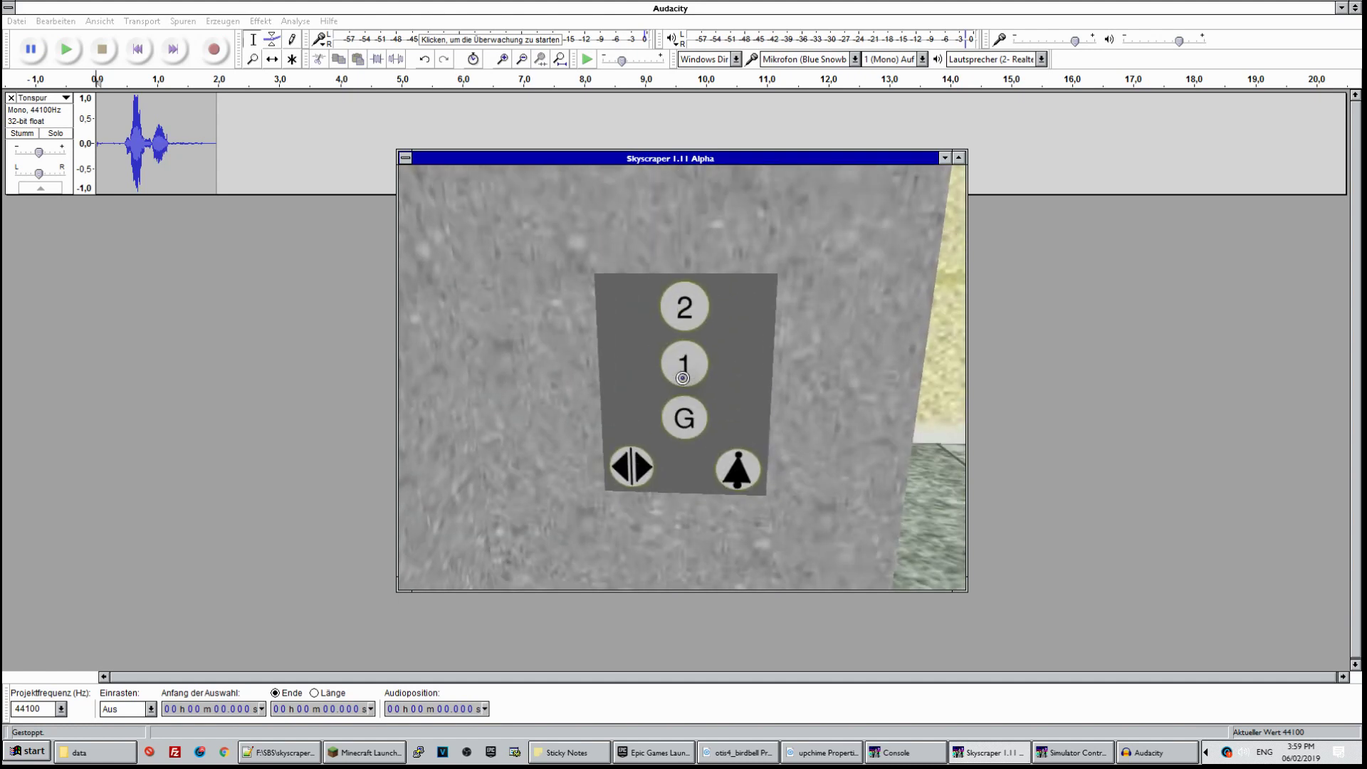
{"action": "left_click", "coordinate": [682, 378]}
Step back from the car panel and watch the doors and floor indicator during the ride to floor 1
{"action": "key", "text": "Down"}
{"action": "key", "text": "Right"}
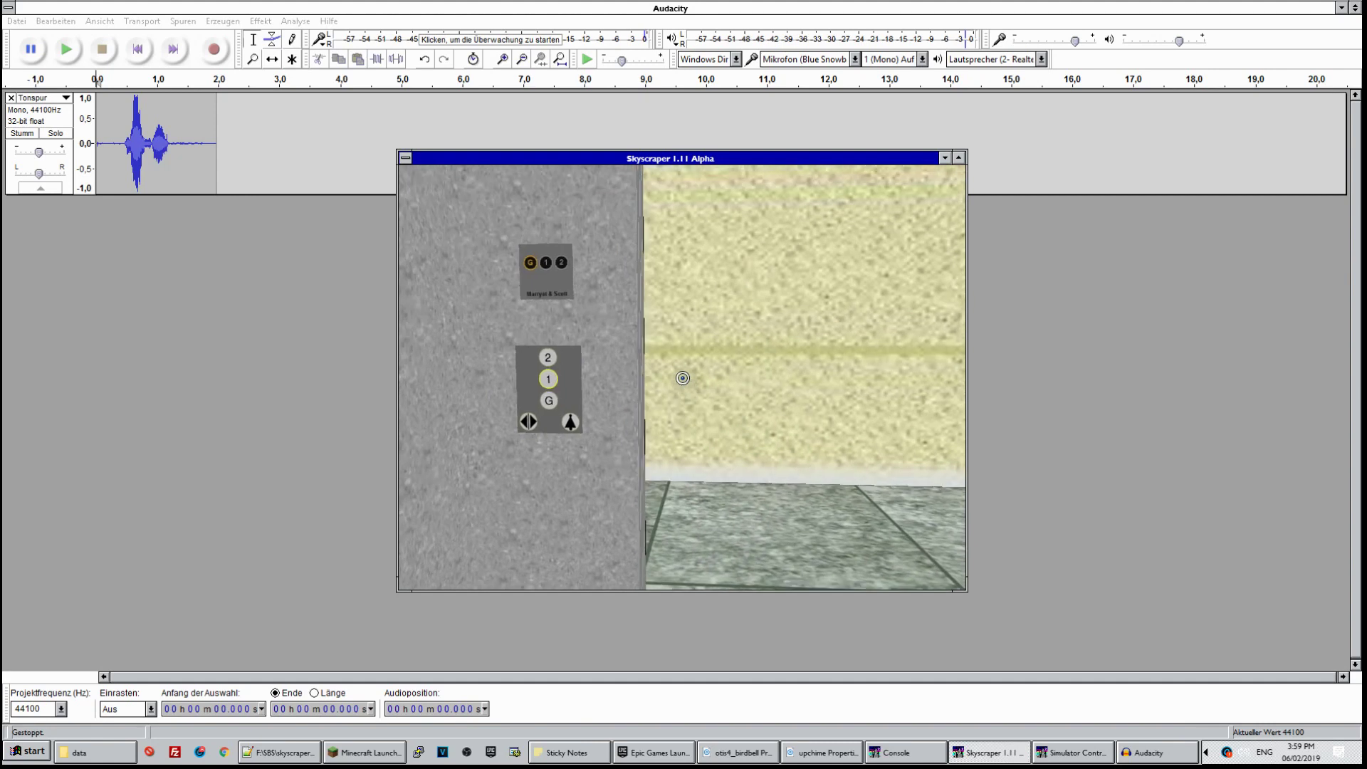
{"action": "key", "text": "Right"}
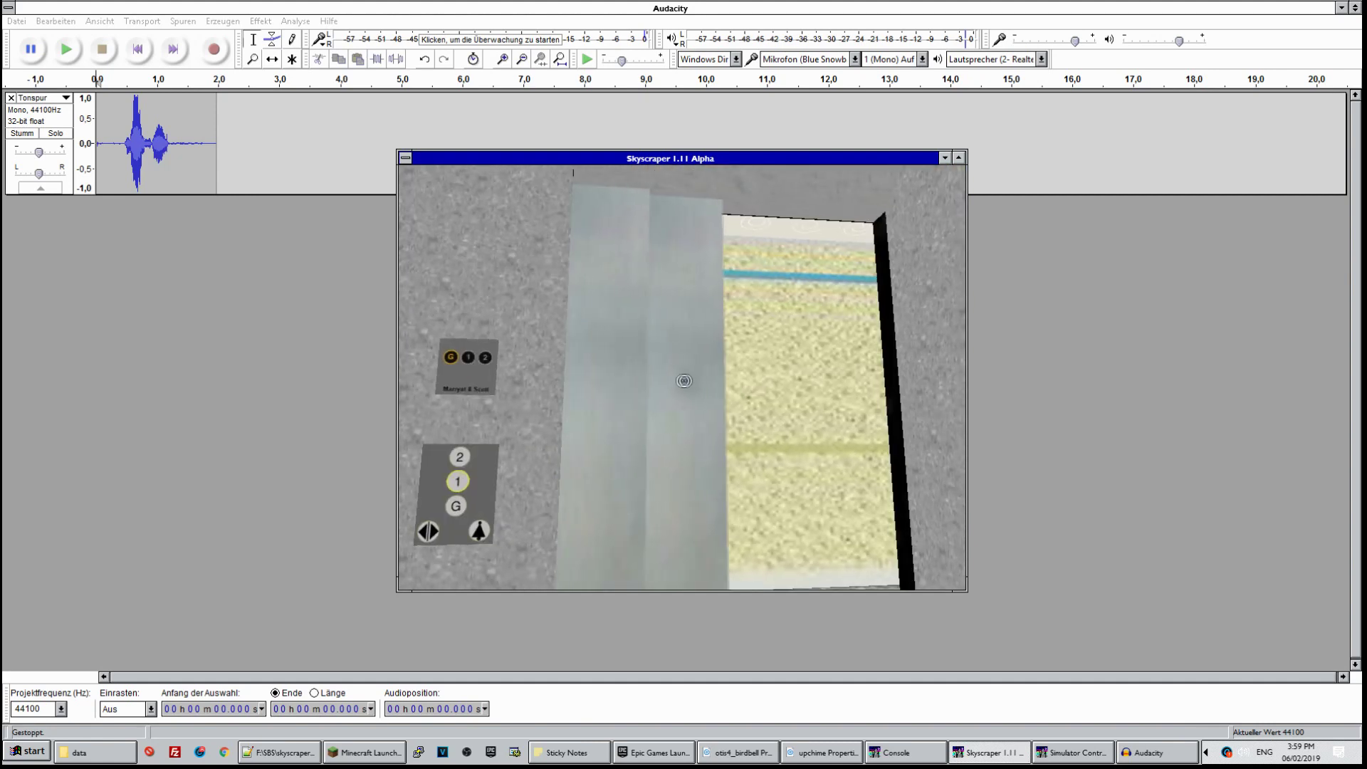
{"action": "key", "text": "Down"}
{"action": "key", "text": "Down"}
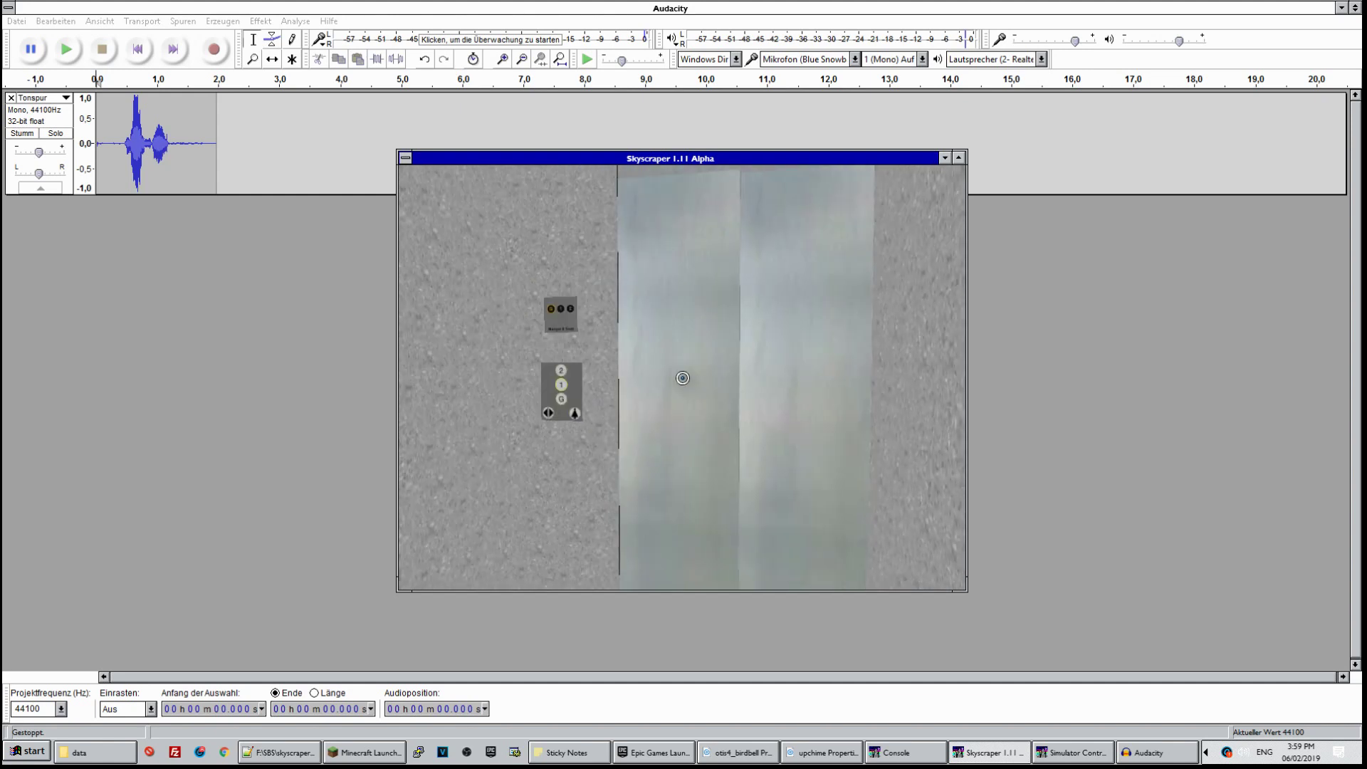
{"action": "key", "text": "Left"}
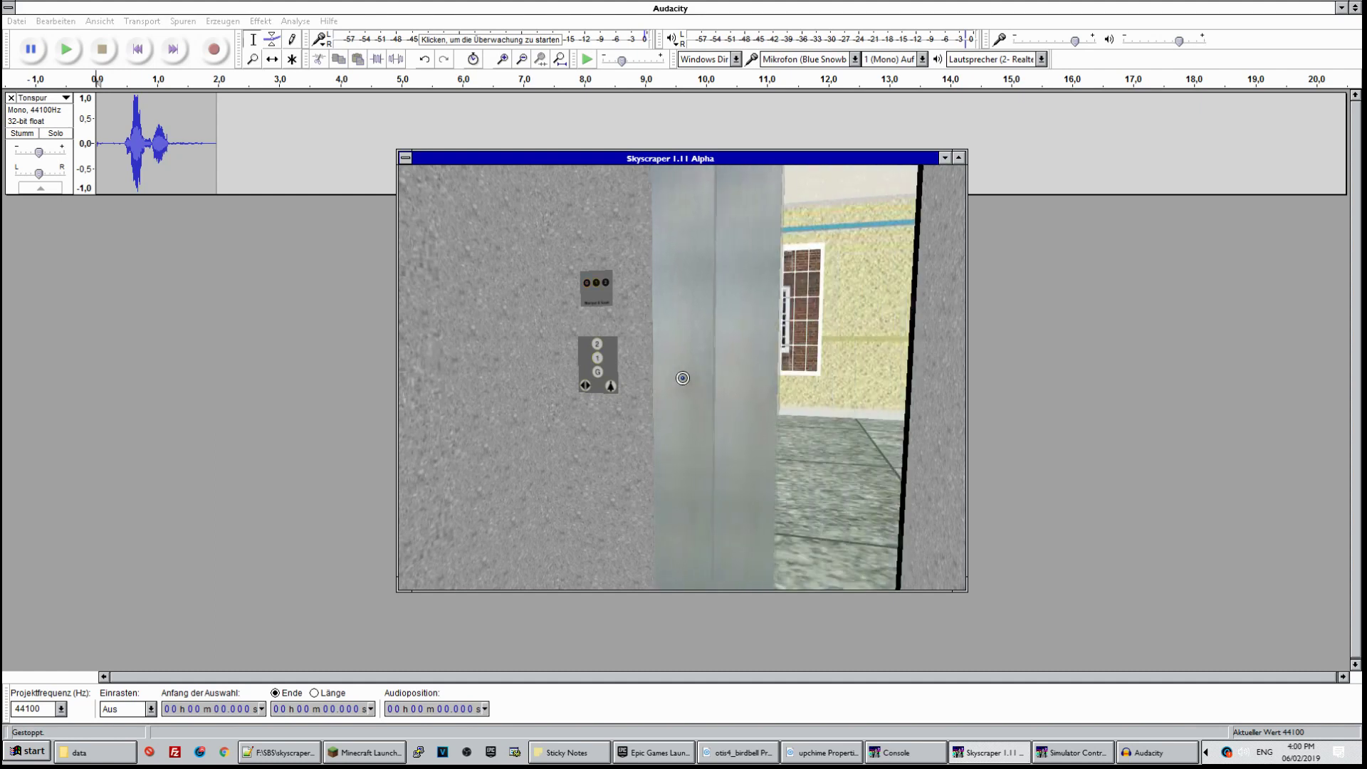
Look around the elevator car from the open doorway to the floor panel, declining the exit to the main menu
{"action": "key", "text": "Right"}
{"action": "key", "text": "Escape"}
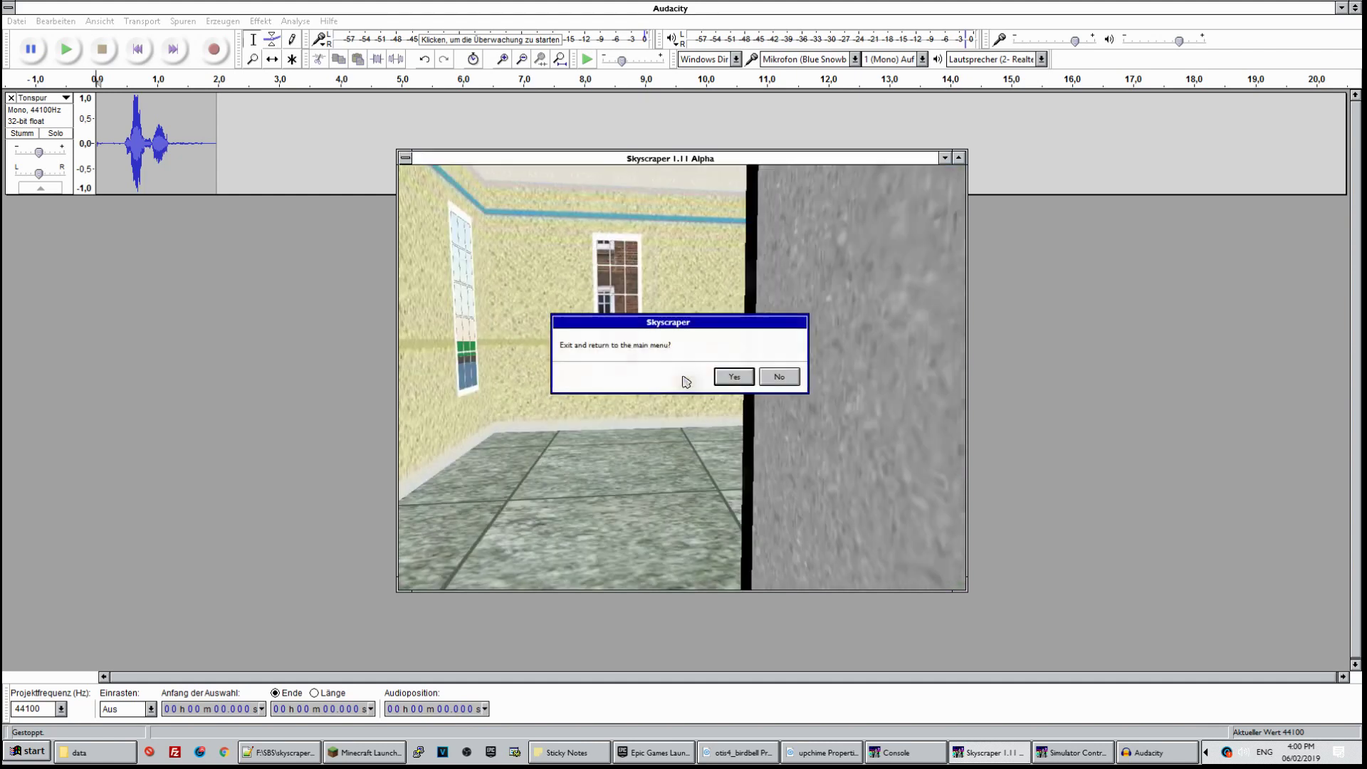
{"action": "left_click", "coordinate": [787, 379]}
{"action": "key", "text": "Left"}
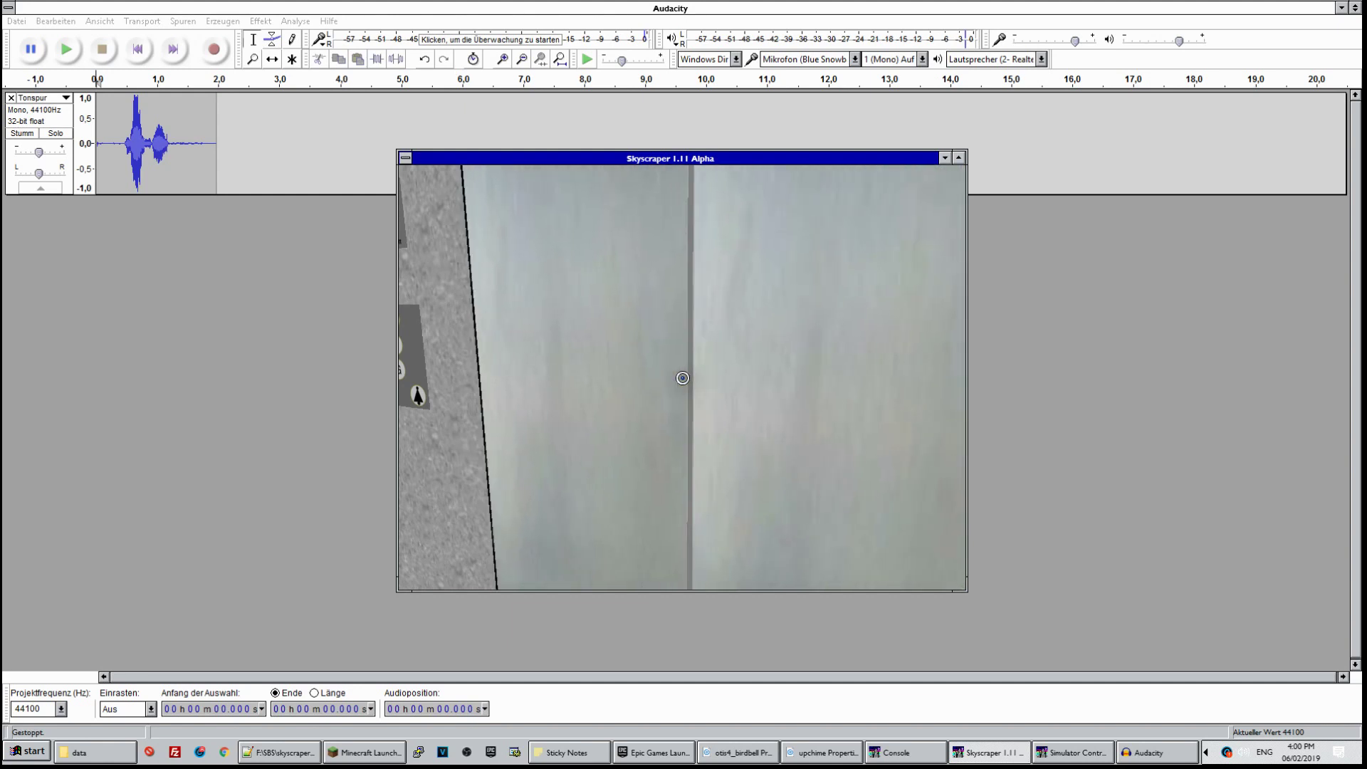
{"action": "key", "text": "Left"}
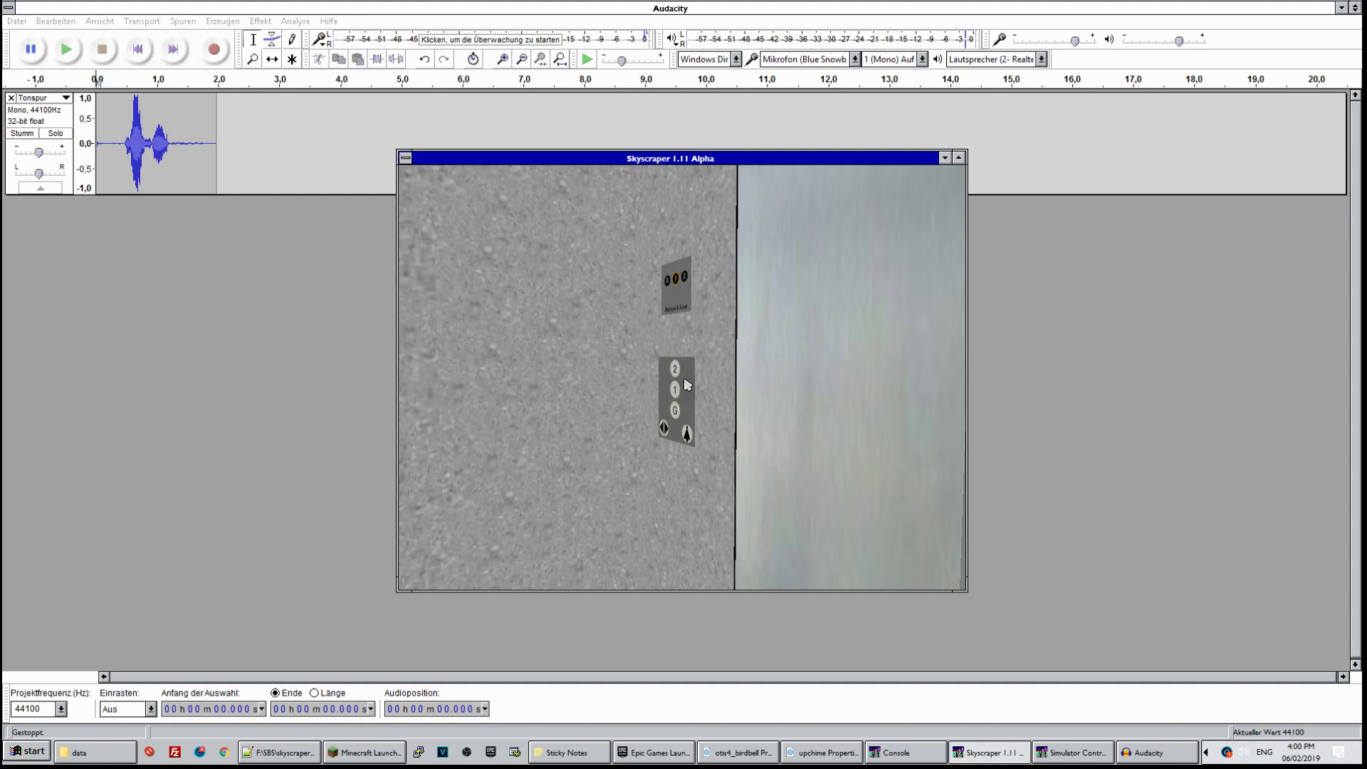
Switch to Audacity, remove the old track, record a new announcement about 4.8 seconds long, and play it back
{"action": "left_click", "coordinate": [125, 78]}
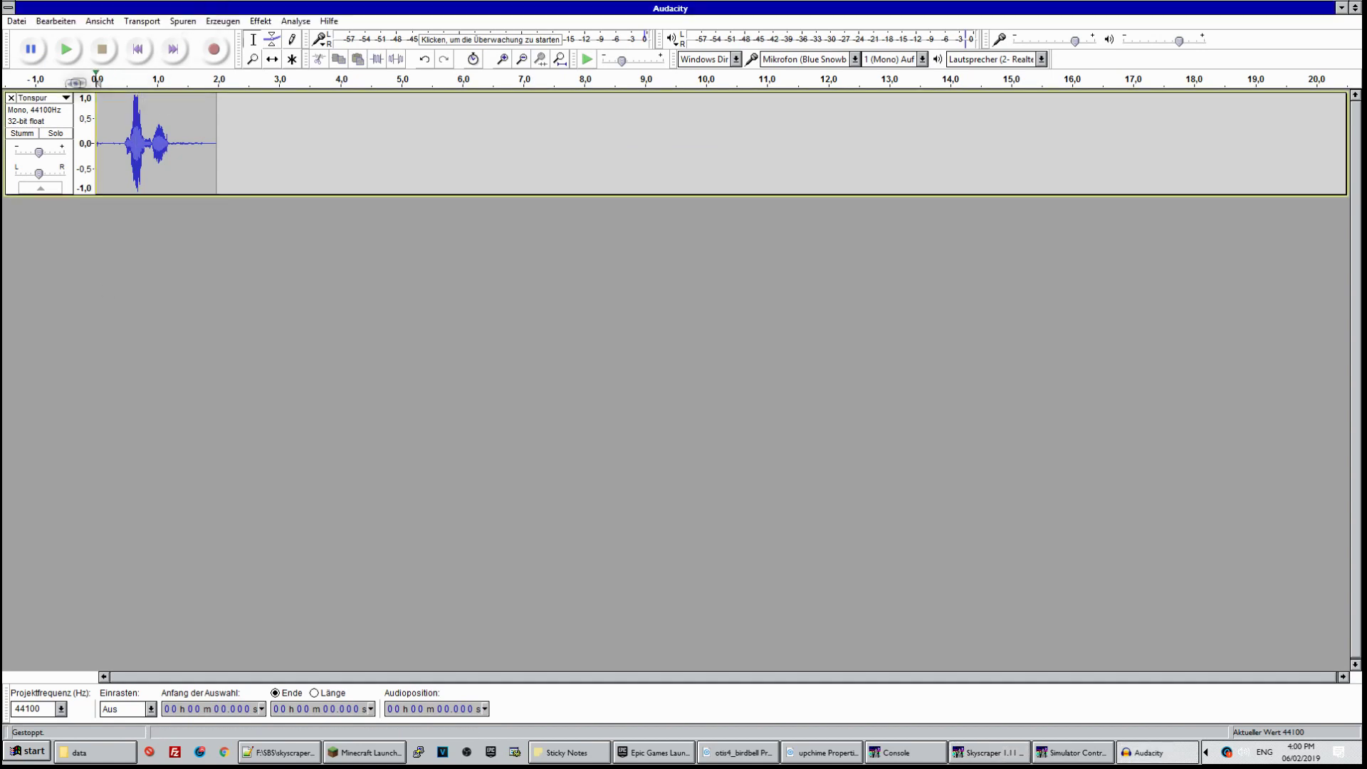
{"action": "left_click", "coordinate": [11, 99]}
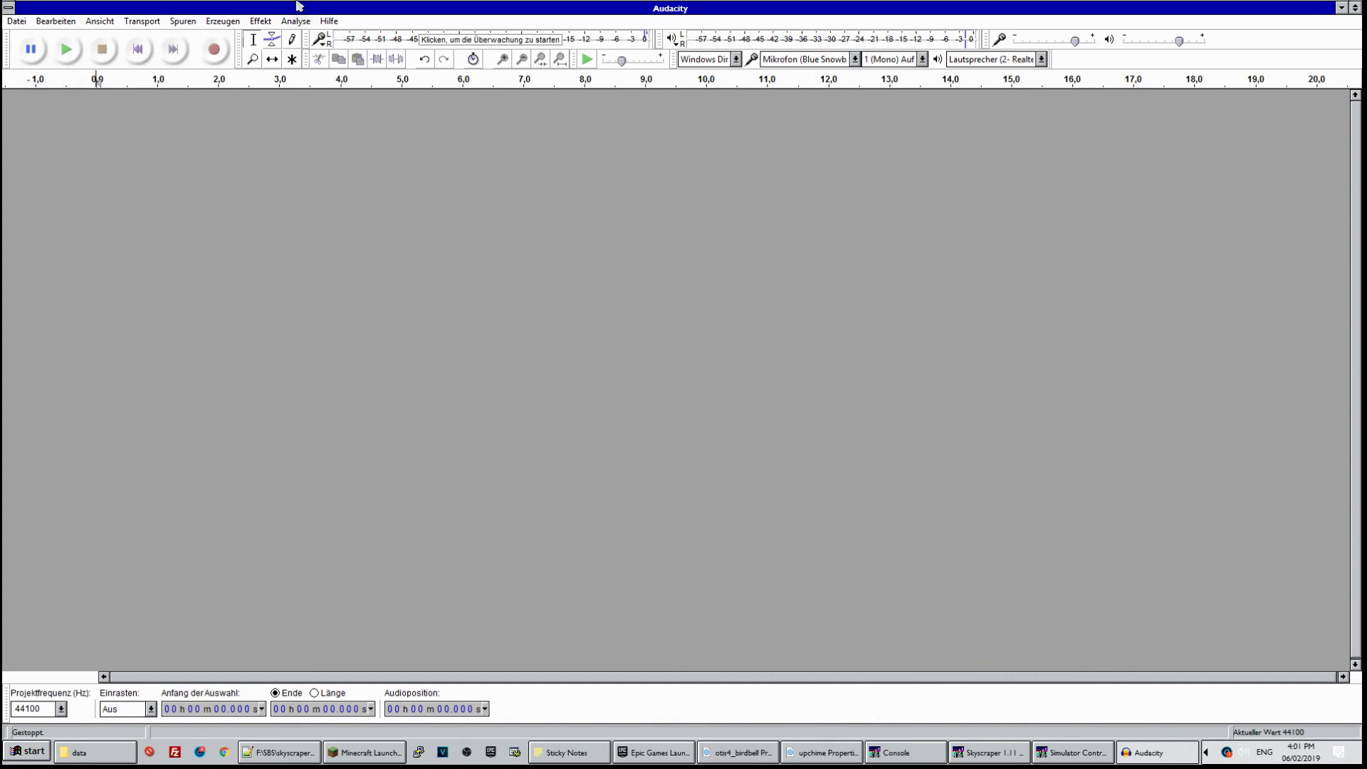
{"action": "left_click", "coordinate": [215, 49]}
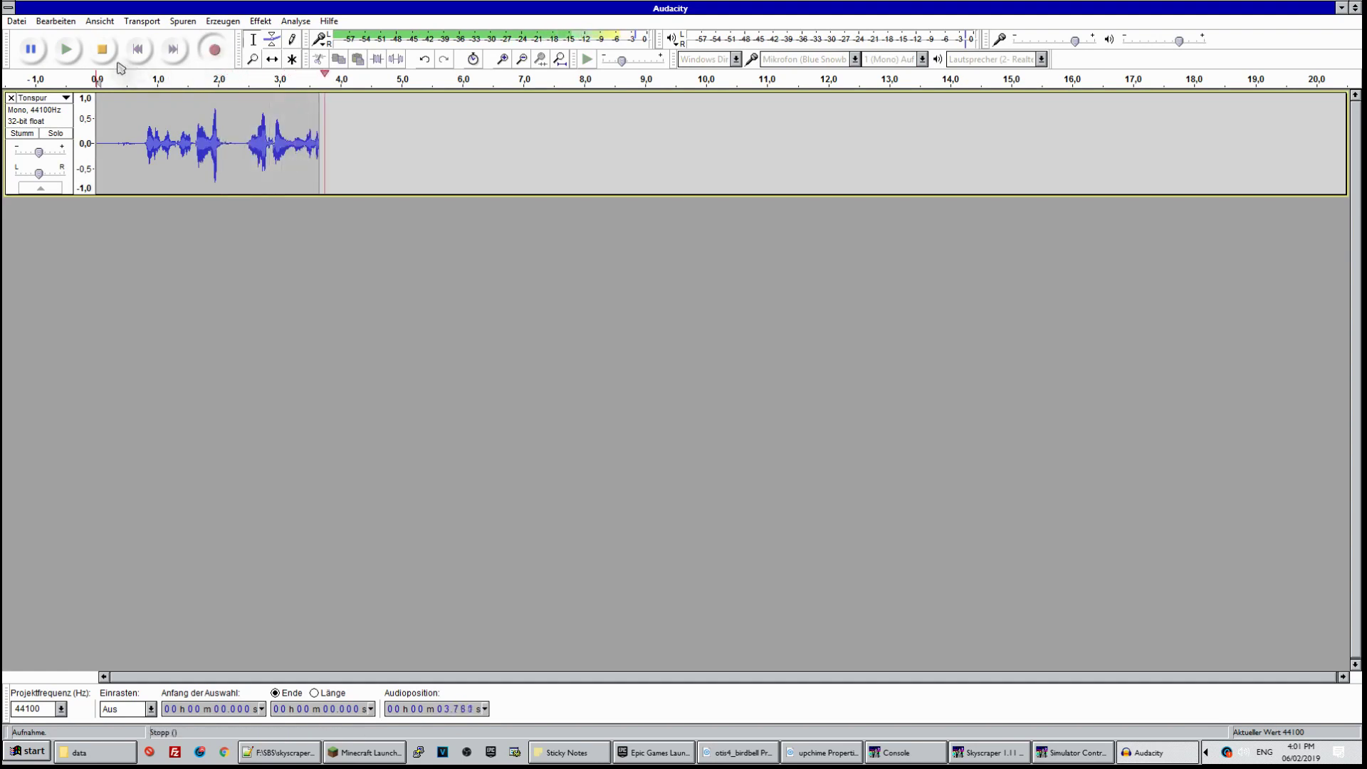
{"action": "key", "text": "space"}
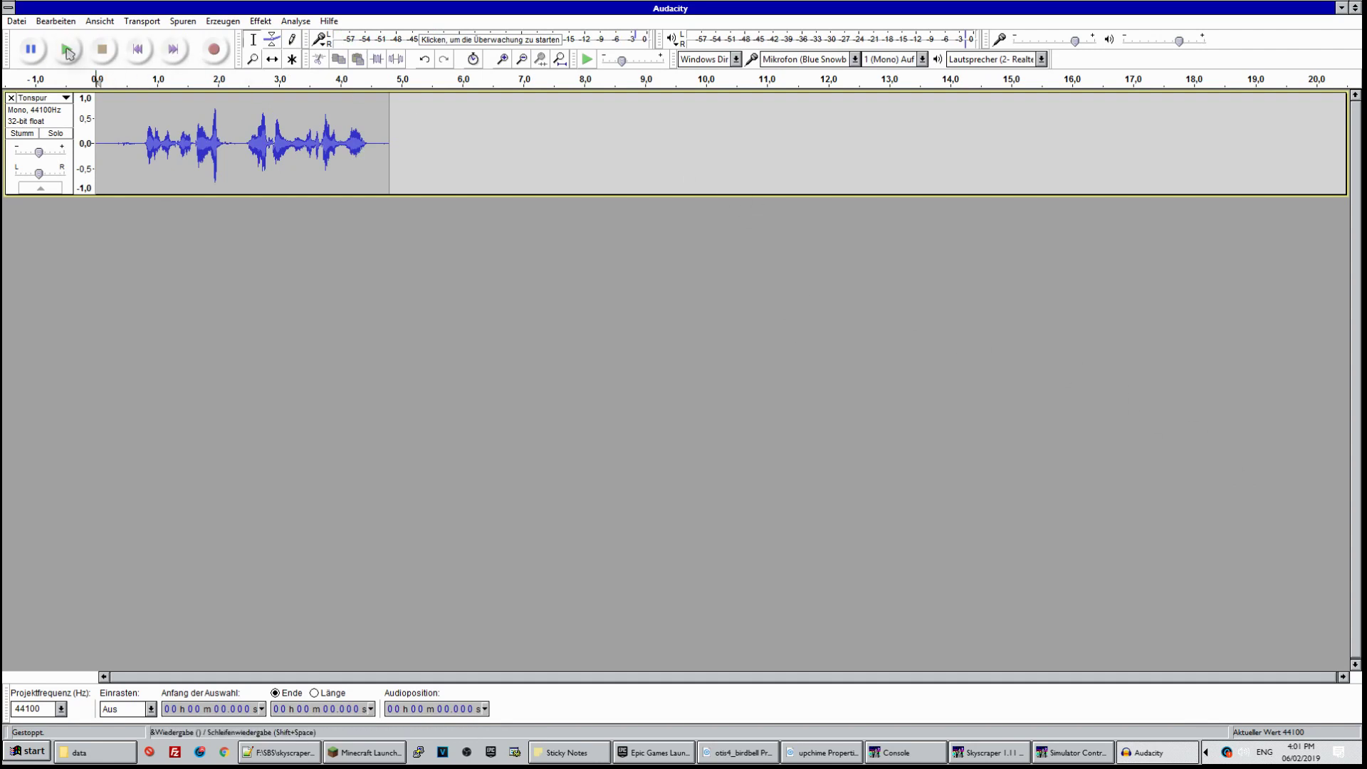
{"action": "left_click", "coordinate": [67, 50]}
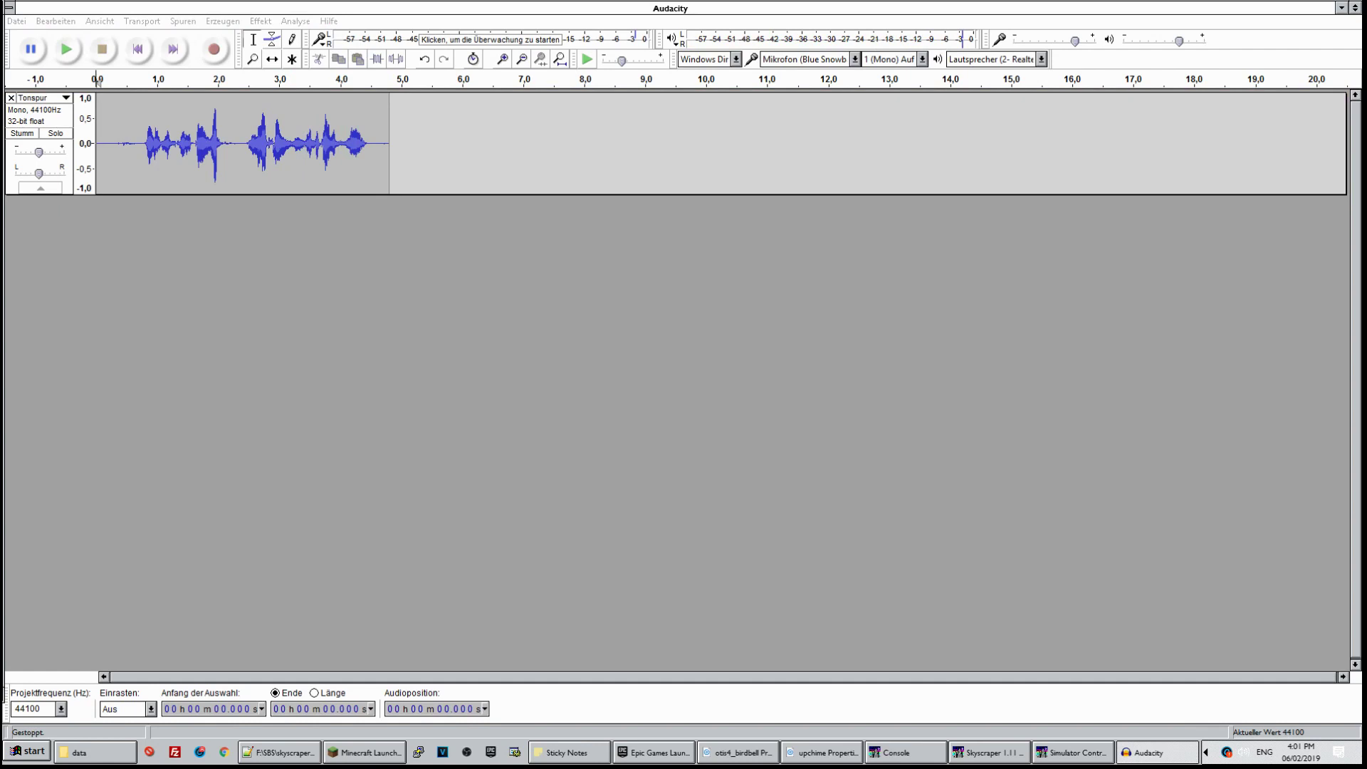
{"action": "left_click", "coordinate": [74, 52]}
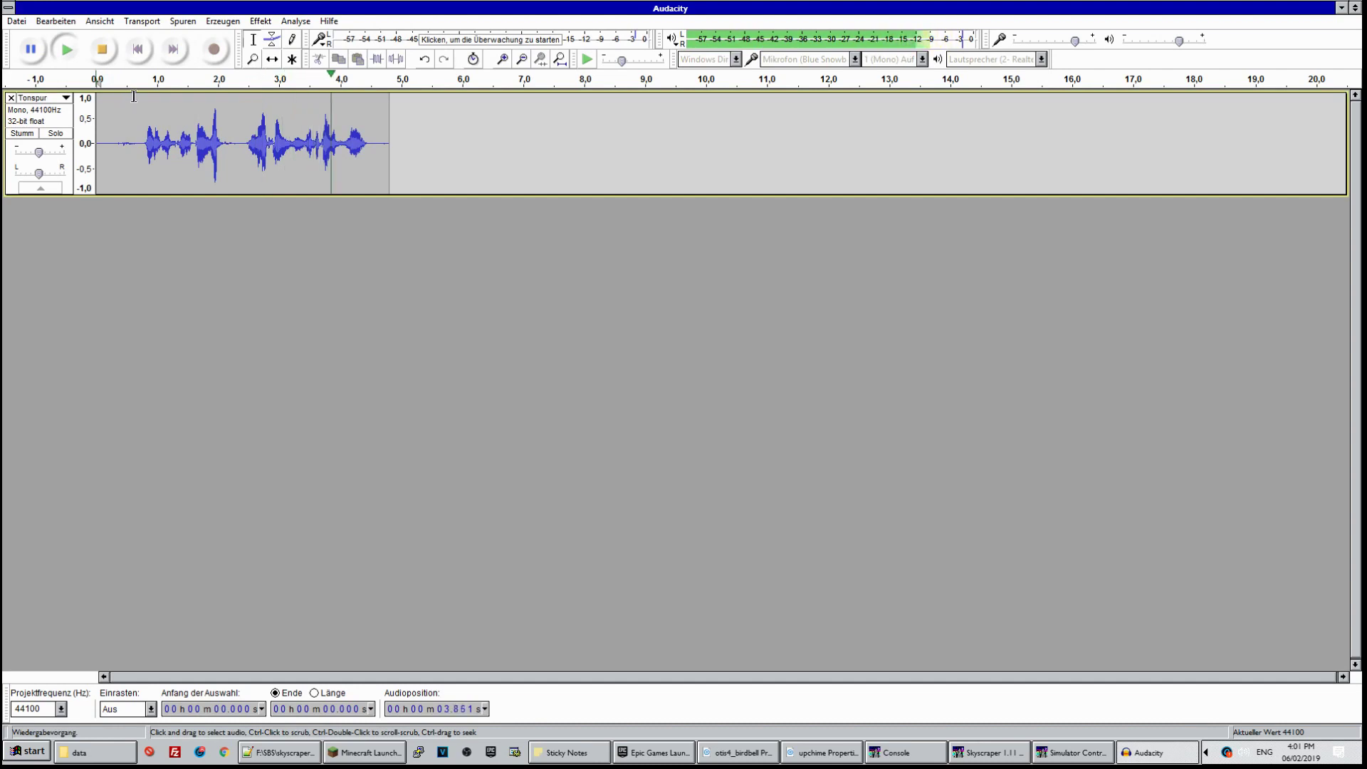
Export the recording as upmsg0 in the tr folder, accepting the empty metadata
{"action": "left_click", "coordinate": [7, 21]}
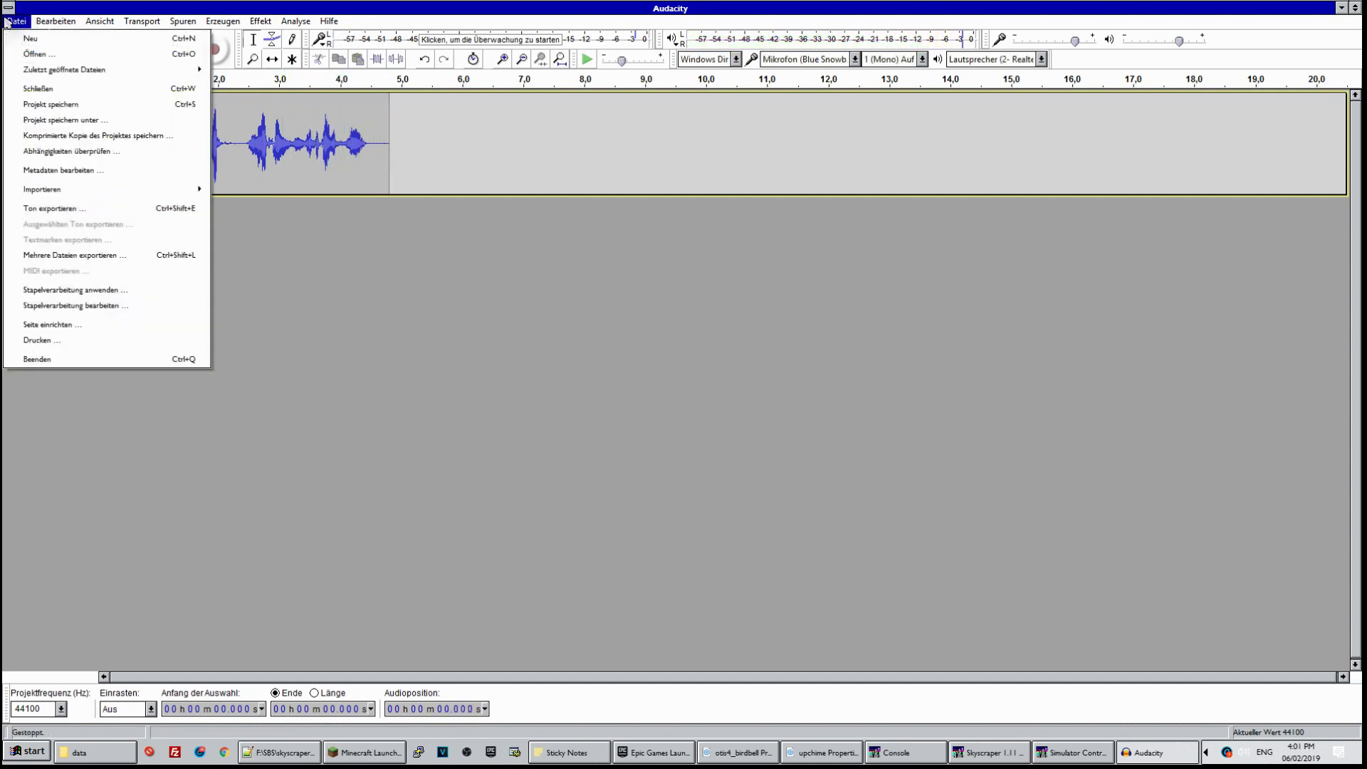
{"action": "left_click", "coordinate": [64, 213]}
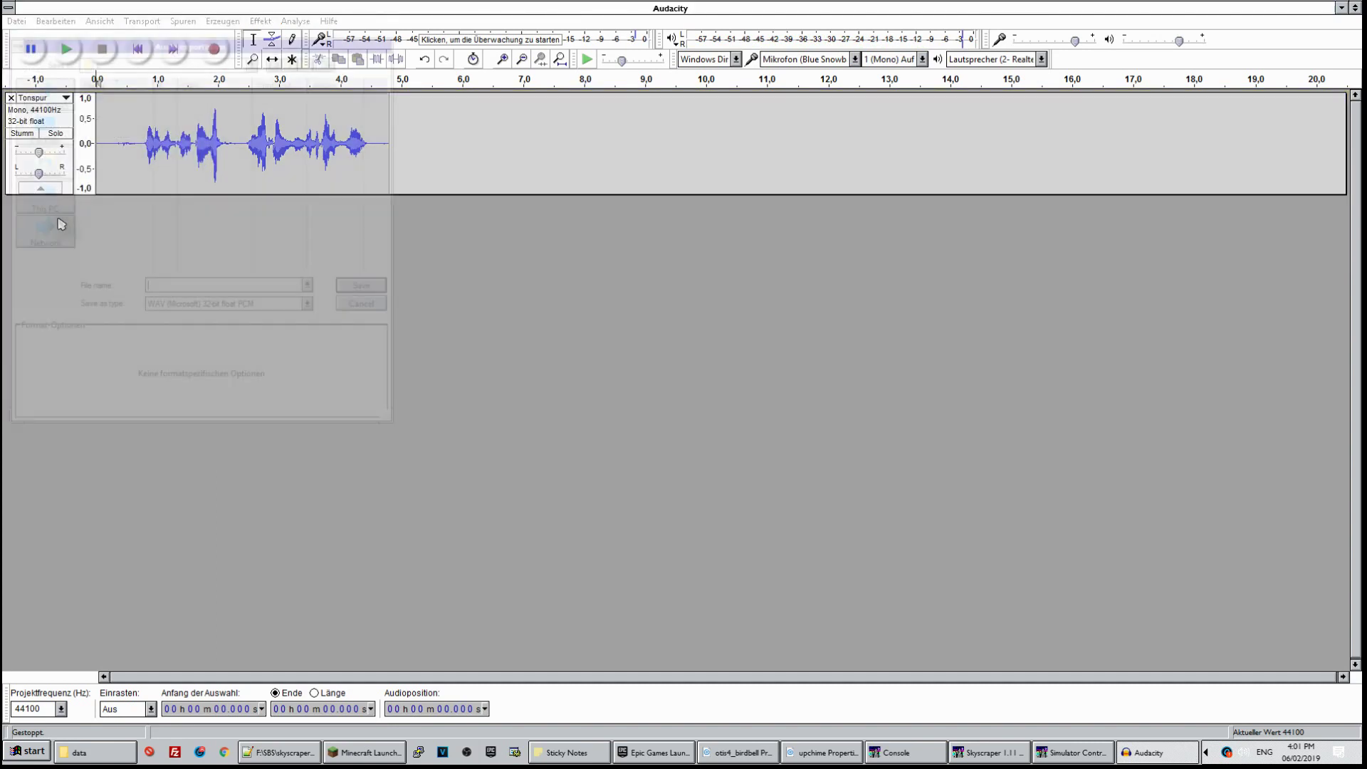
{"action": "type", "text": "b"}
{"action": "key", "text": "BackSpace"}
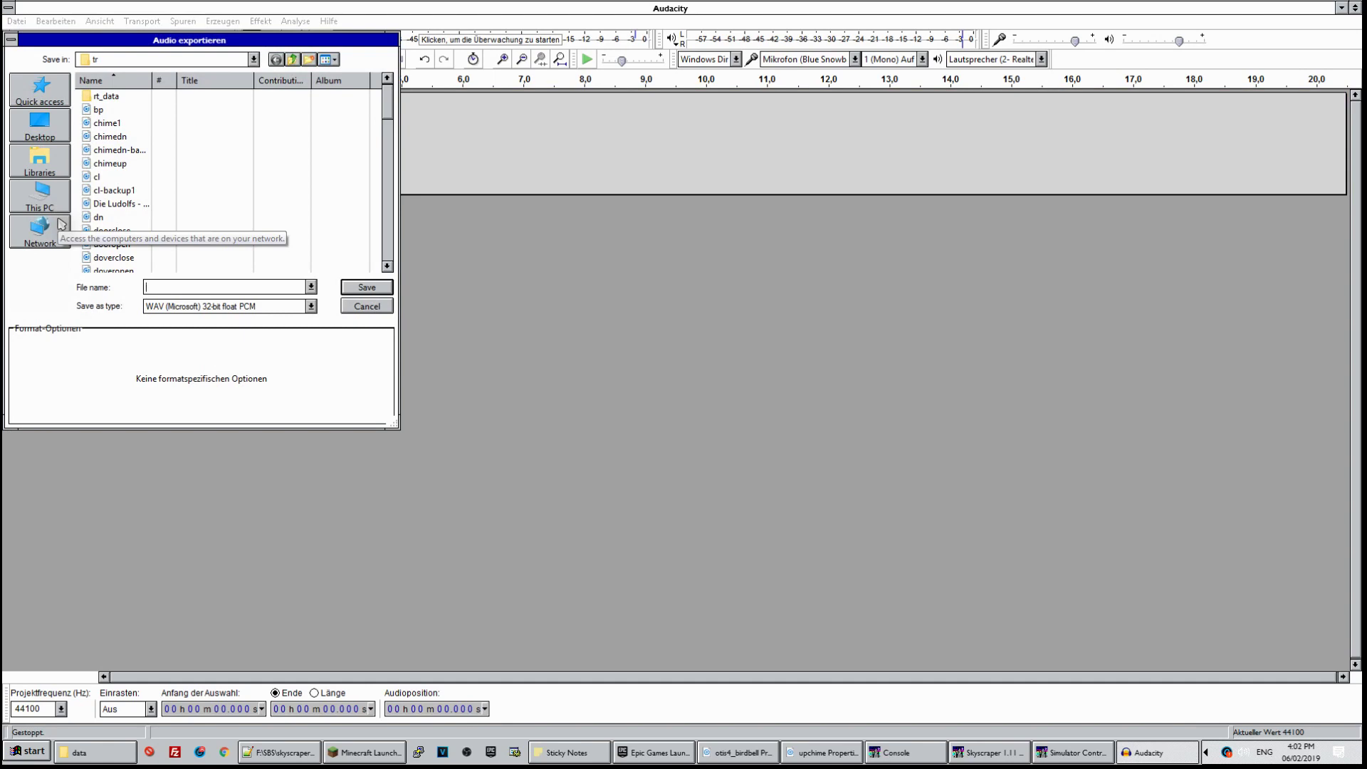
{"action": "type", "text": "upm"}
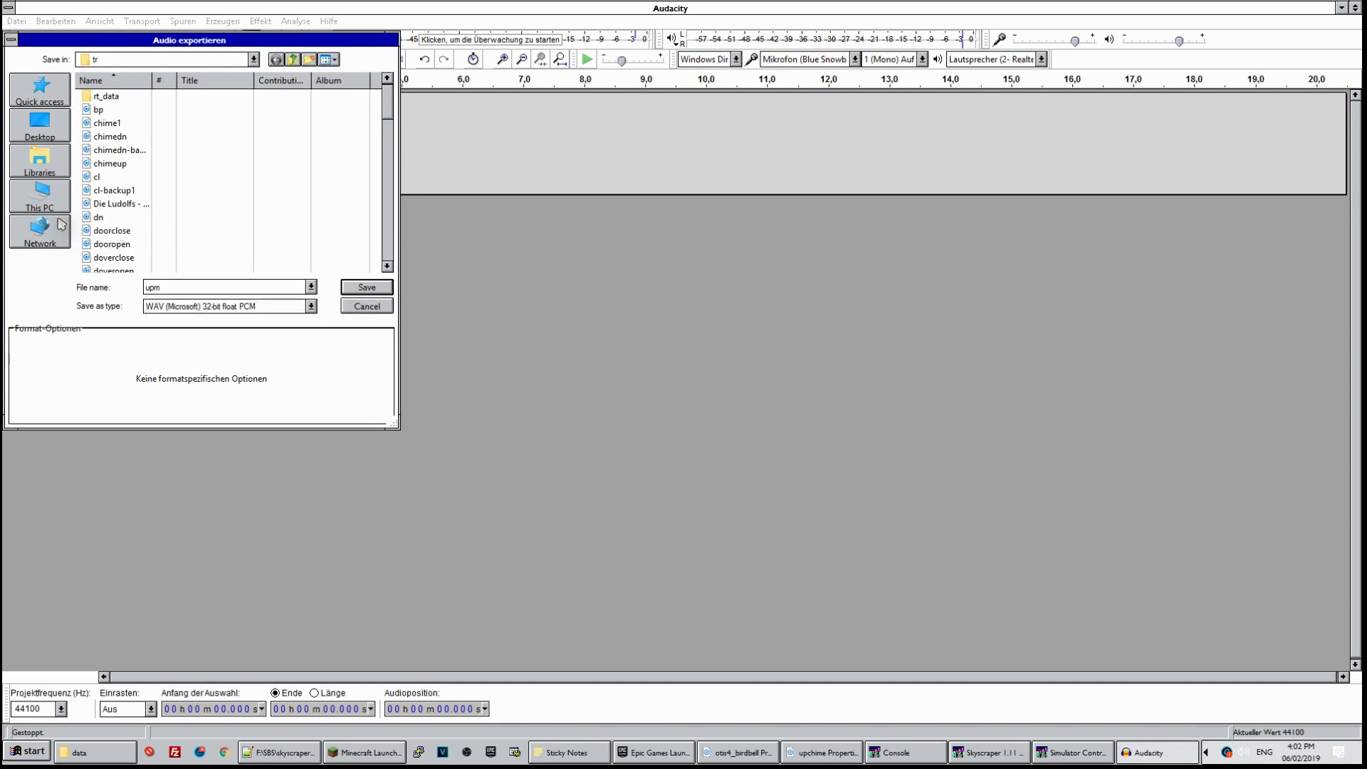
{"action": "type", "text": "sg0"}
{"action": "key", "text": "Return"}
{"action": "key", "text": "Return"}
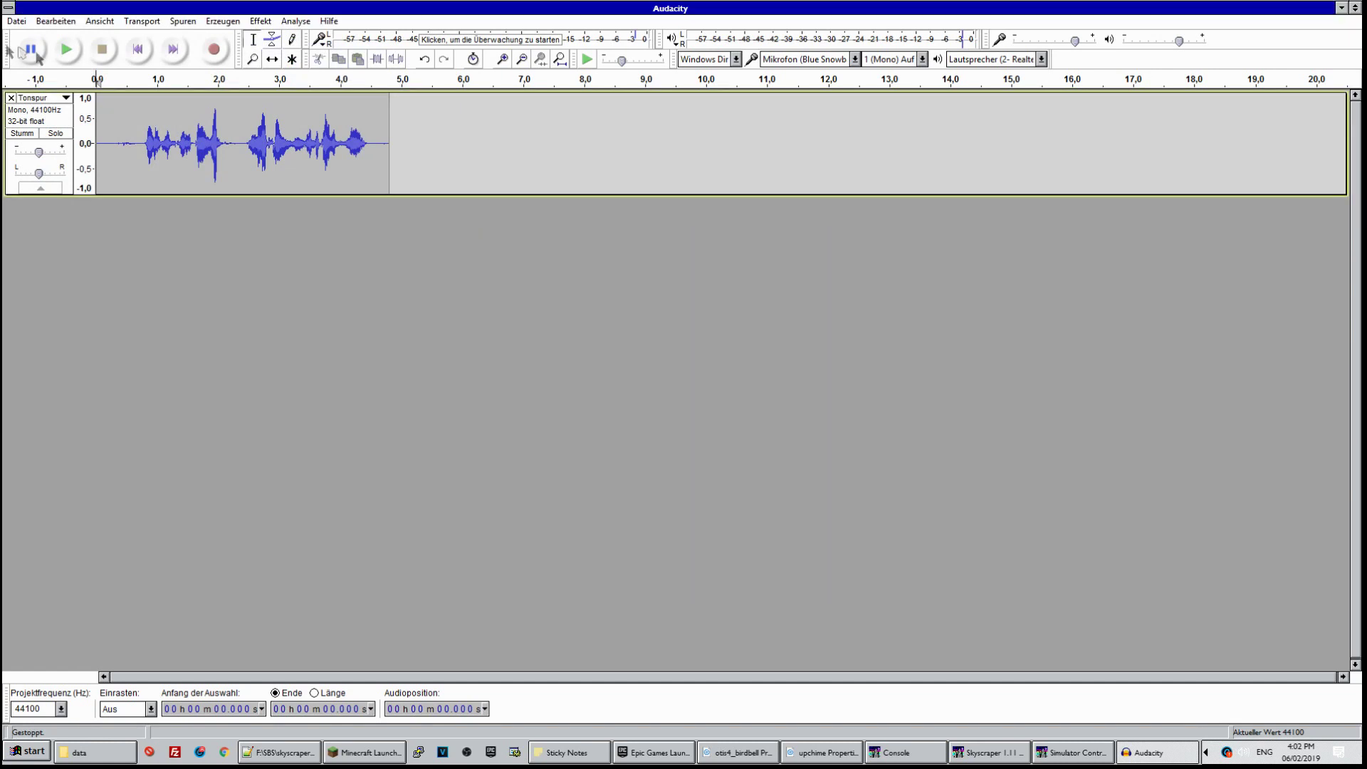
Remove the exported track and record another announcement about 4.5 seconds long
{"action": "left_click", "coordinate": [12, 100]}
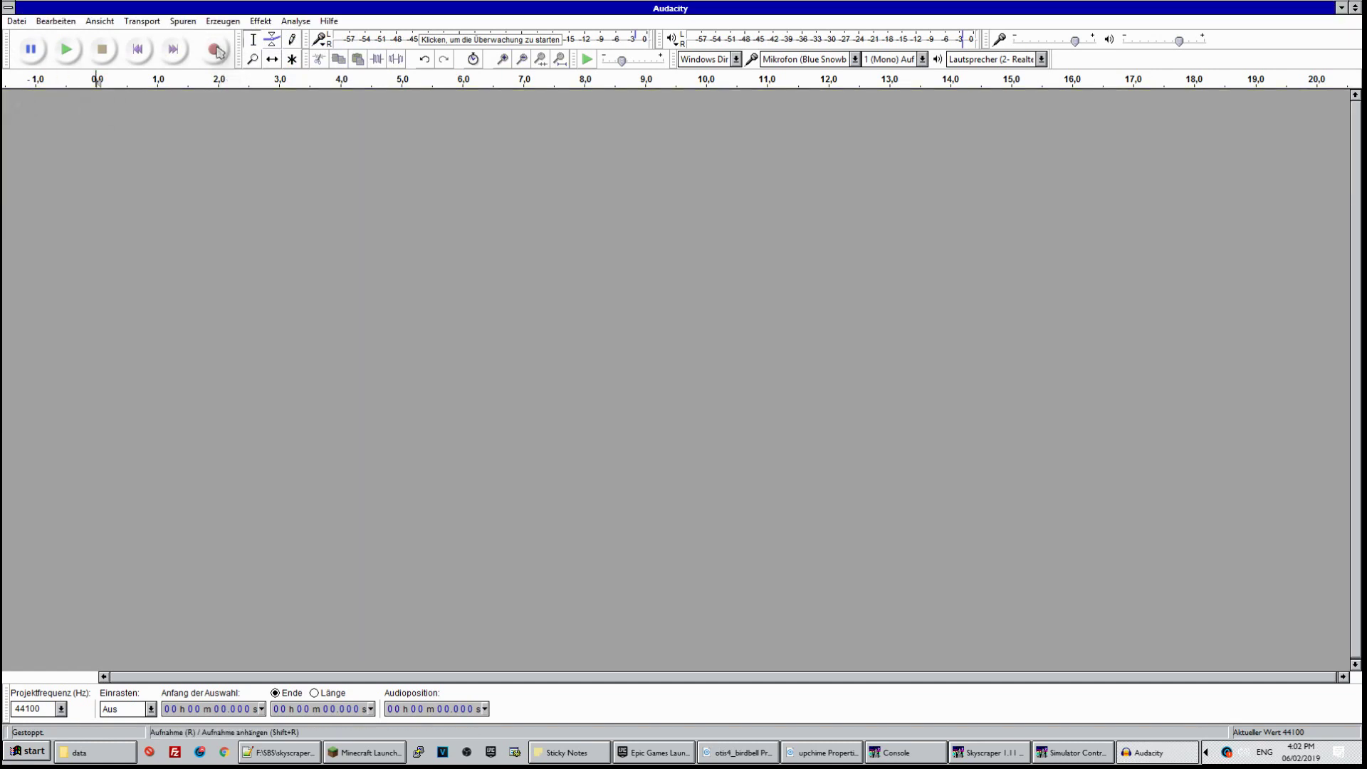
{"action": "left_click", "coordinate": [216, 49]}
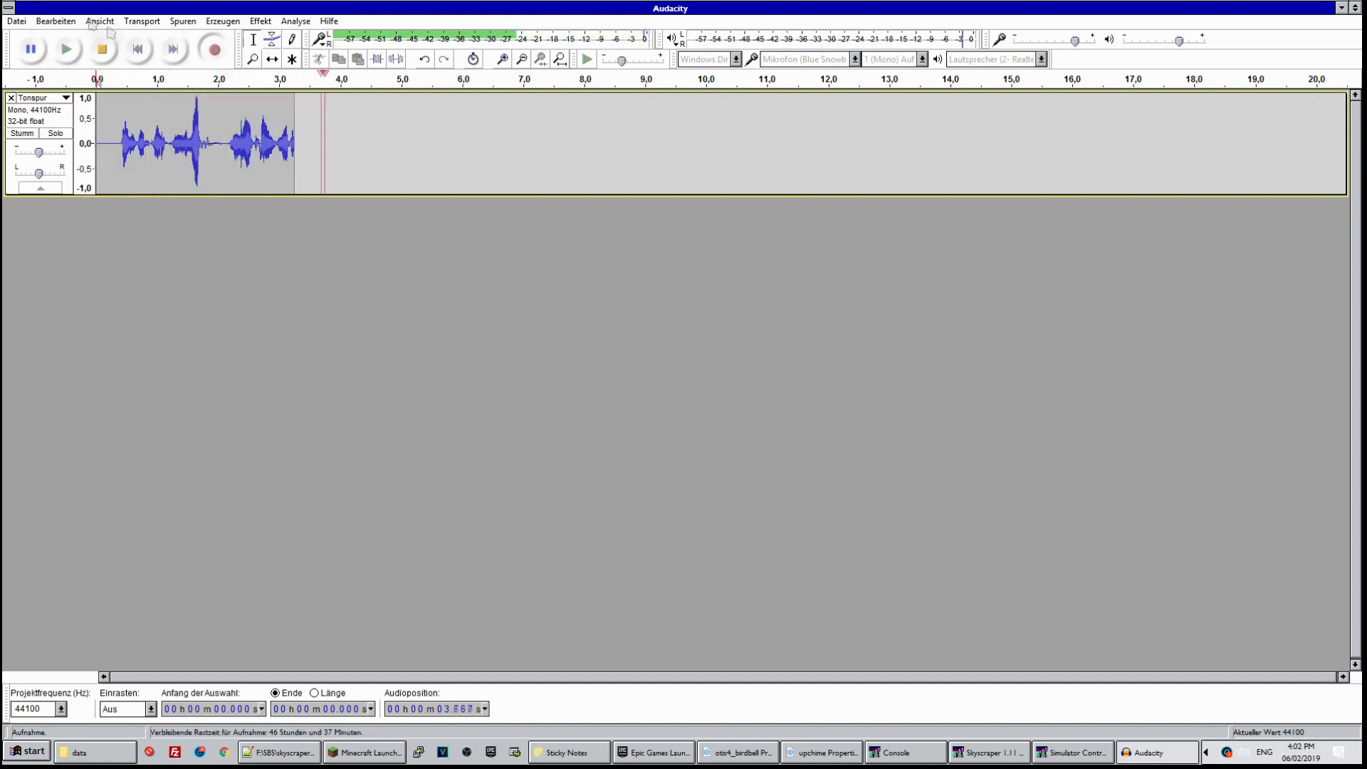
{"action": "key", "text": "space"}
Export the new recording as upmsg in the tr folder with empty metadata
{"action": "left_click", "coordinate": [15, 22]}
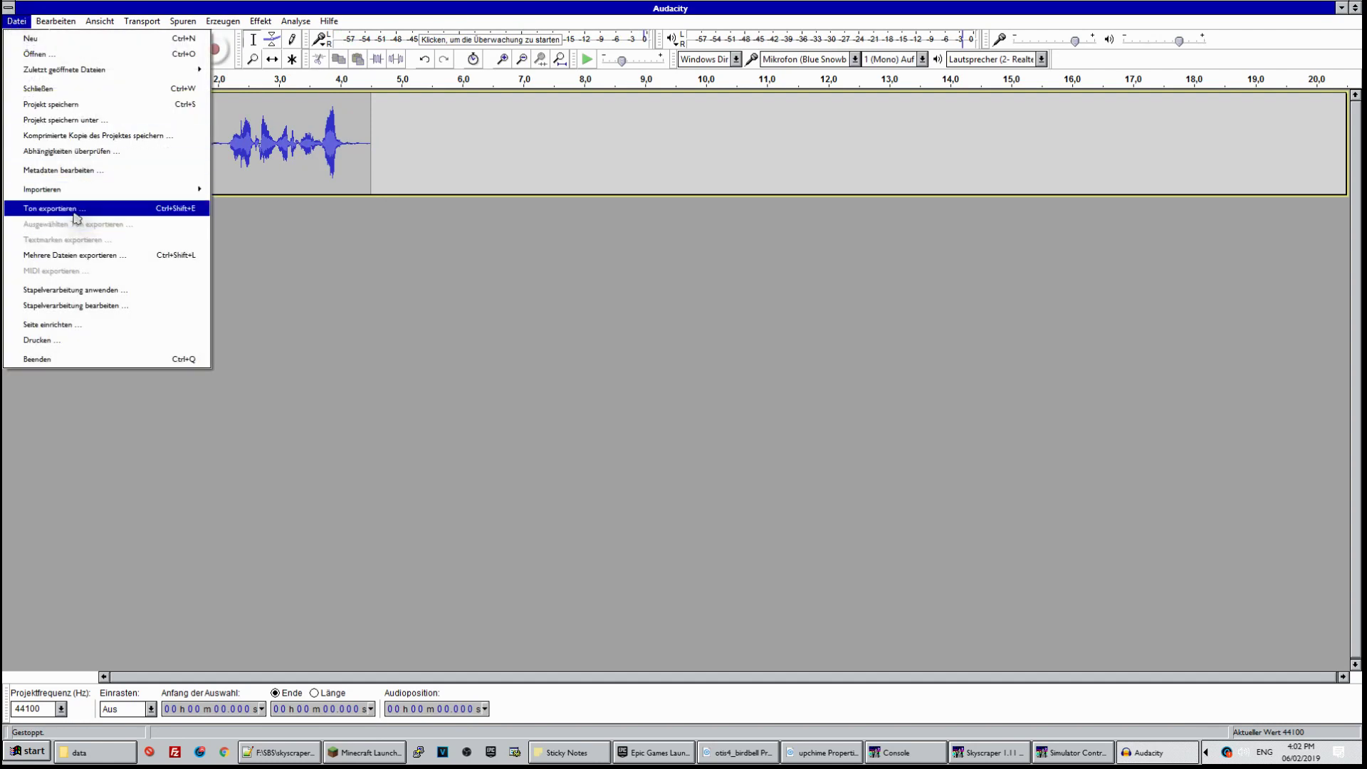
{"action": "left_click", "coordinate": [75, 212]}
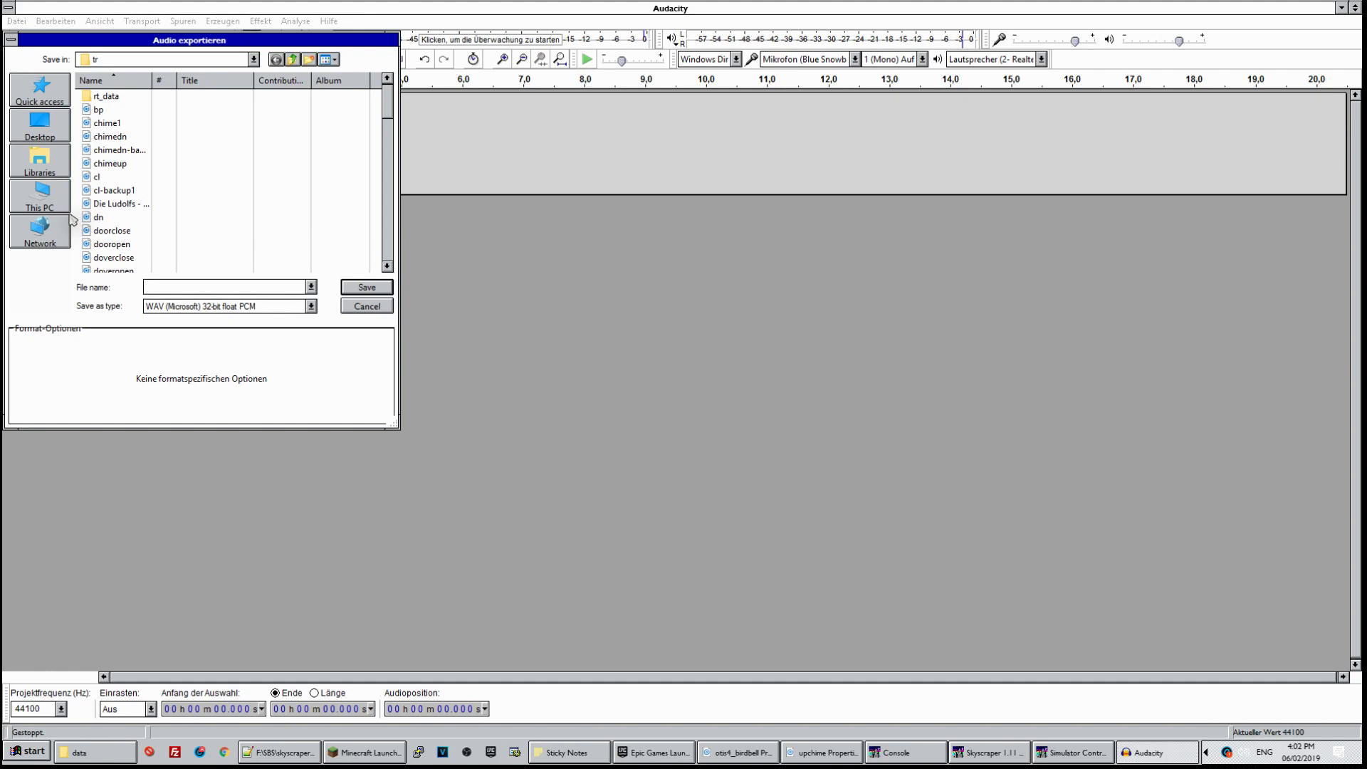
{"action": "type", "text": "upmsg"}
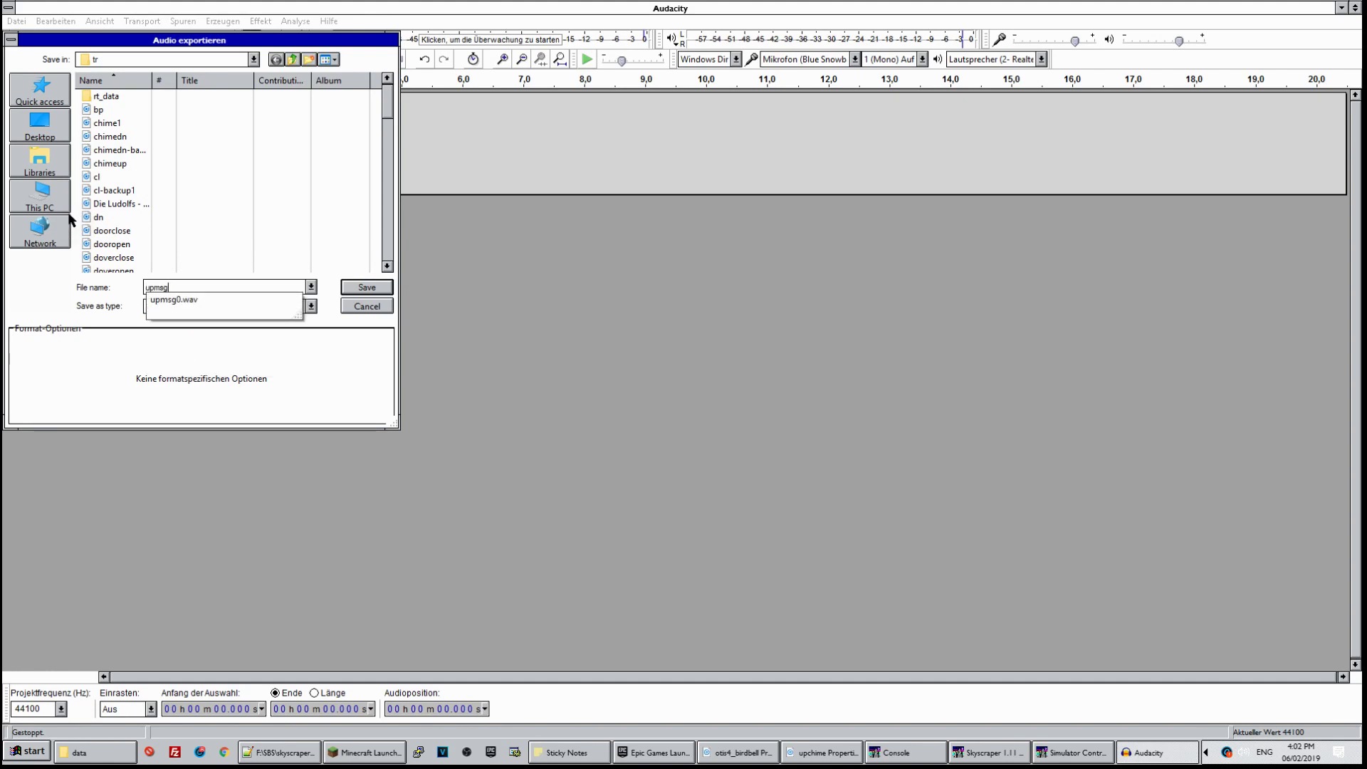
{"action": "key", "text": "Return"}
{"action": "key", "text": "Return"}
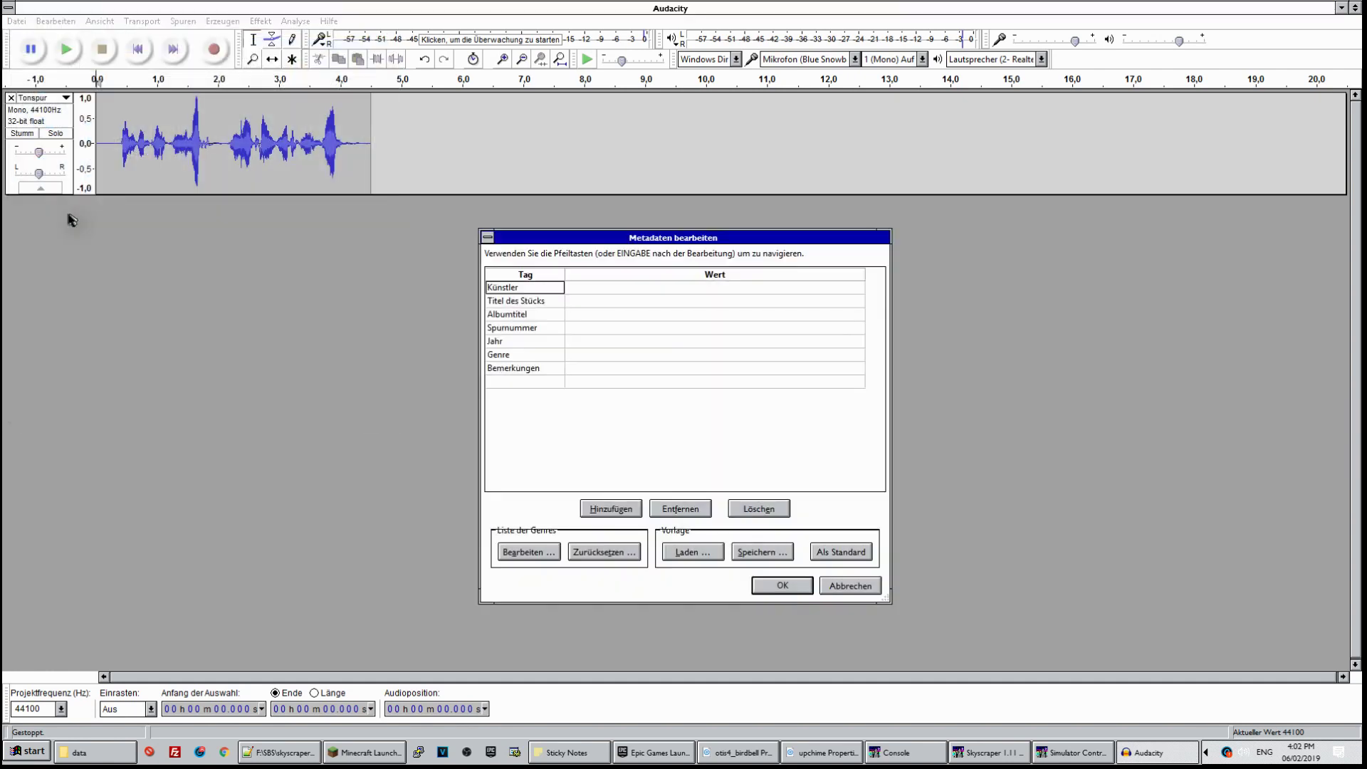
{"action": "key", "text": "Return"}
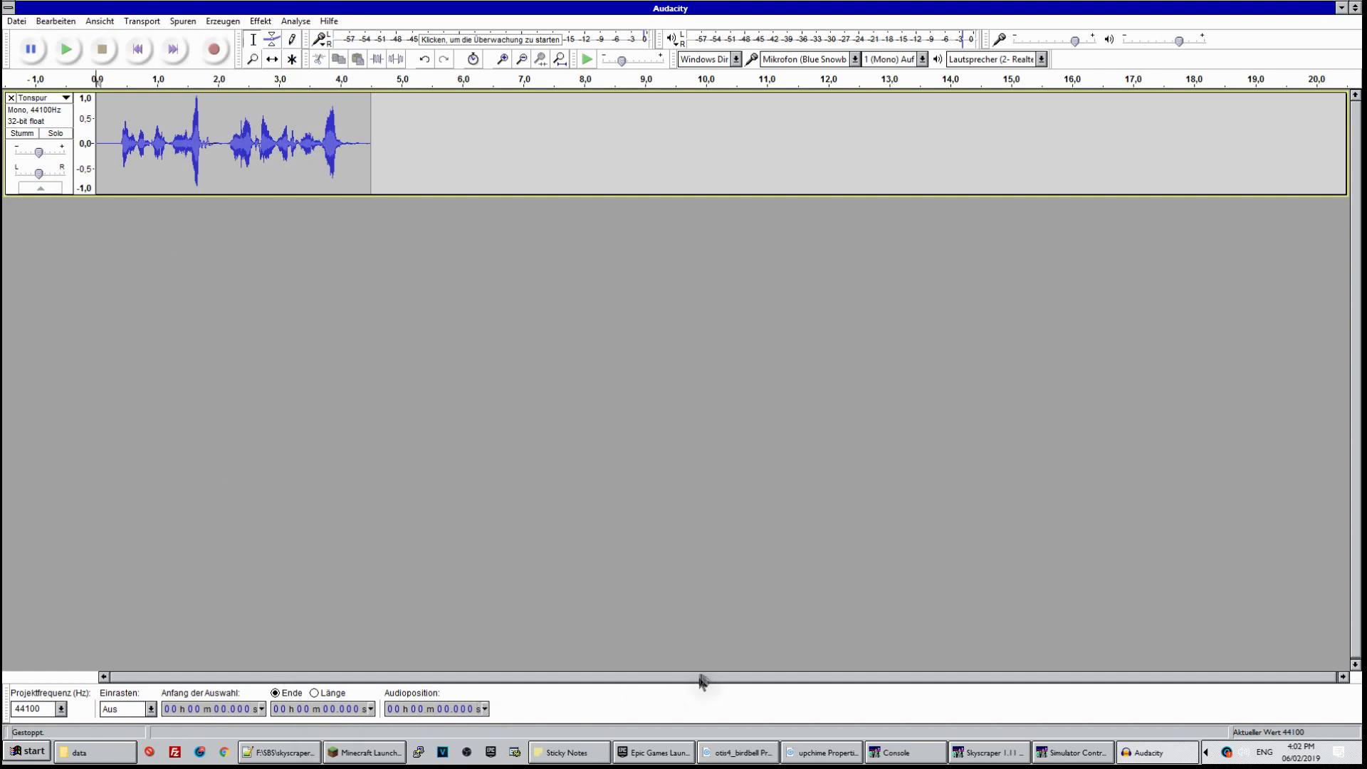
Clear the previous track, record an announcement about 2.5 seconds long for downward travel, and play it back
{"action": "mouse_move", "coordinate": [226, 755]}
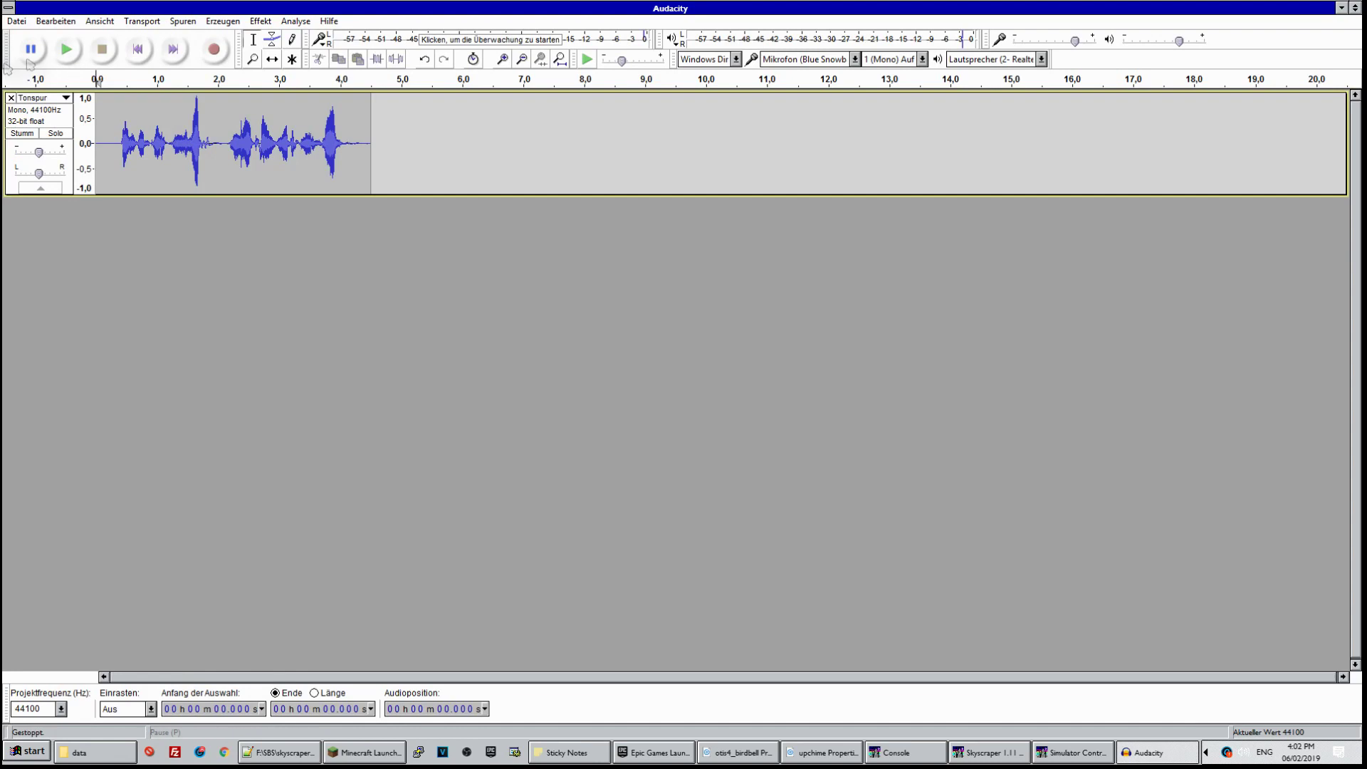
{"action": "left_click", "coordinate": [10, 98]}
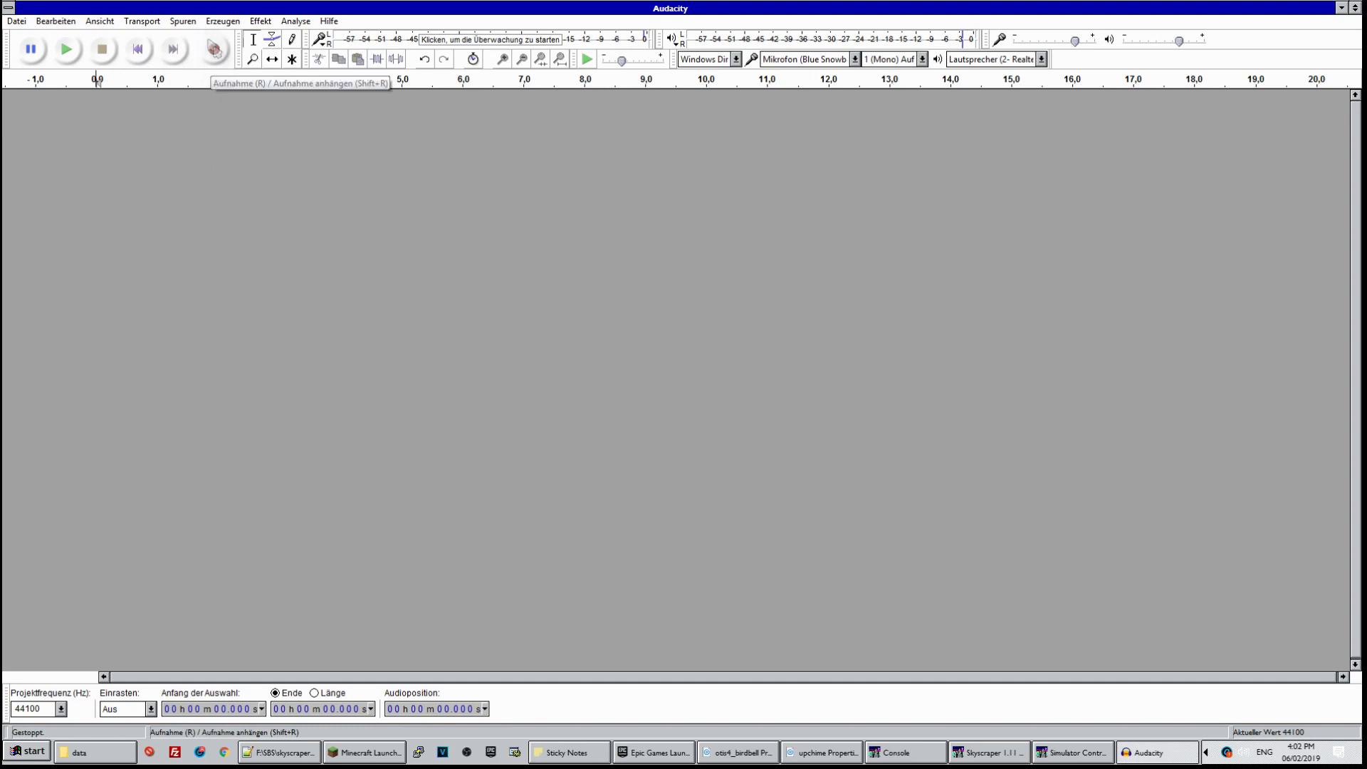
{"action": "left_click", "coordinate": [216, 51]}
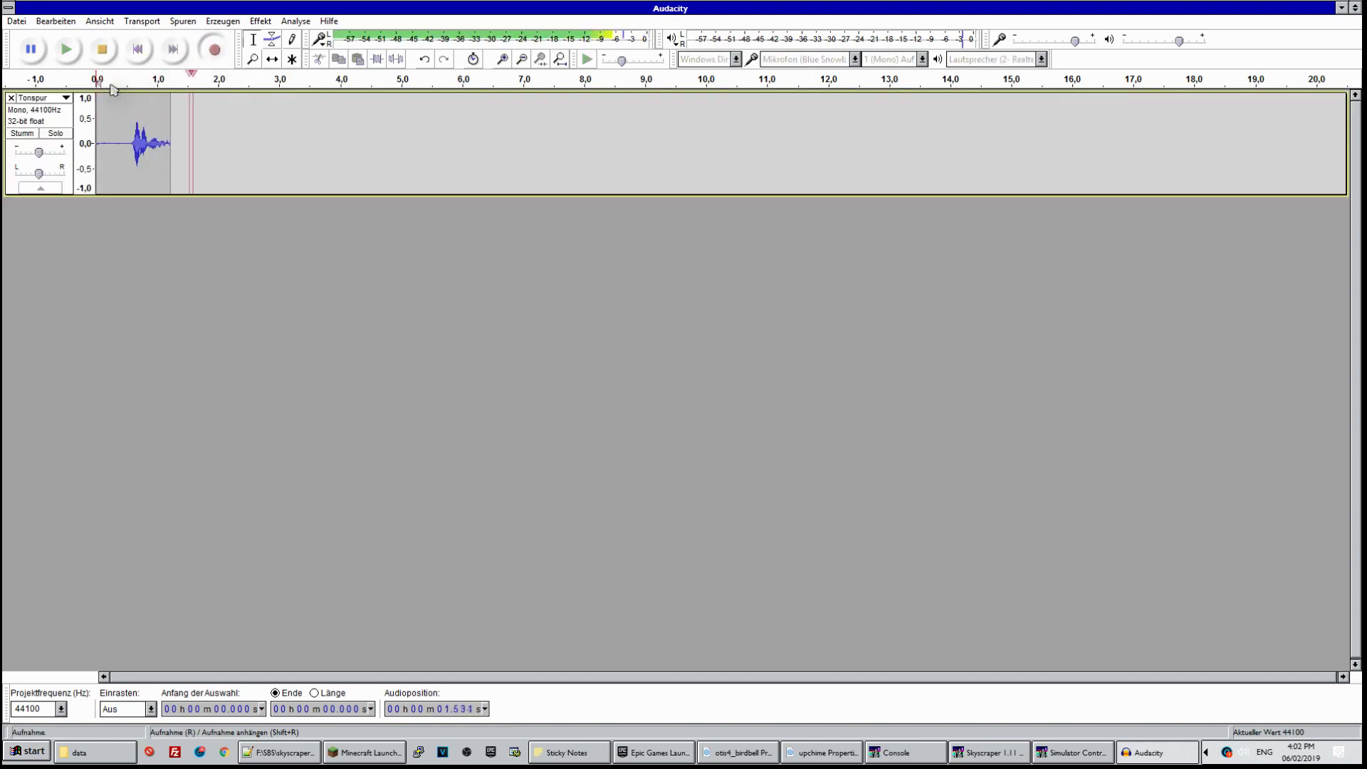
{"action": "left_click", "coordinate": [101, 49]}
{"action": "left_click", "coordinate": [71, 49]}
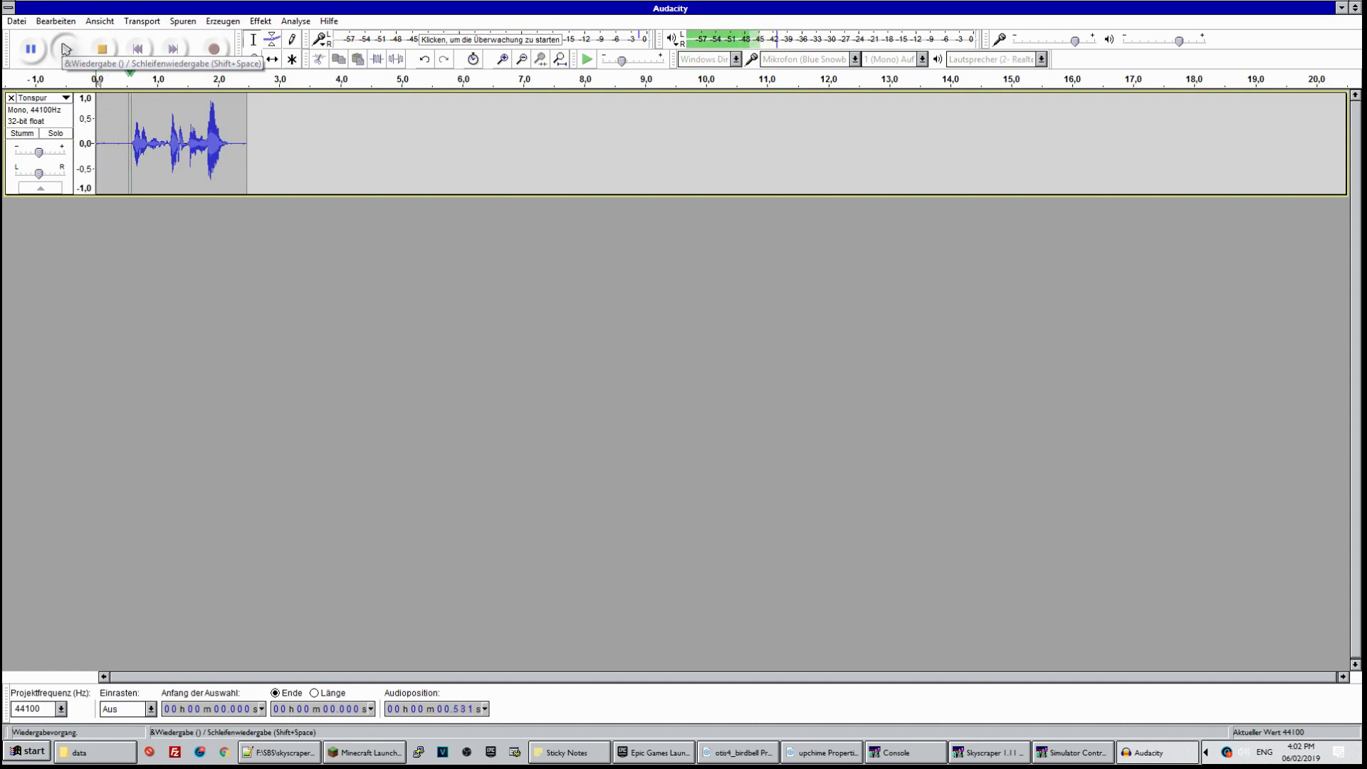
Export the downward announcement as downmsg.wav in the tr folder, leaving the metadata empty
{"action": "left_click", "coordinate": [10, 21]}
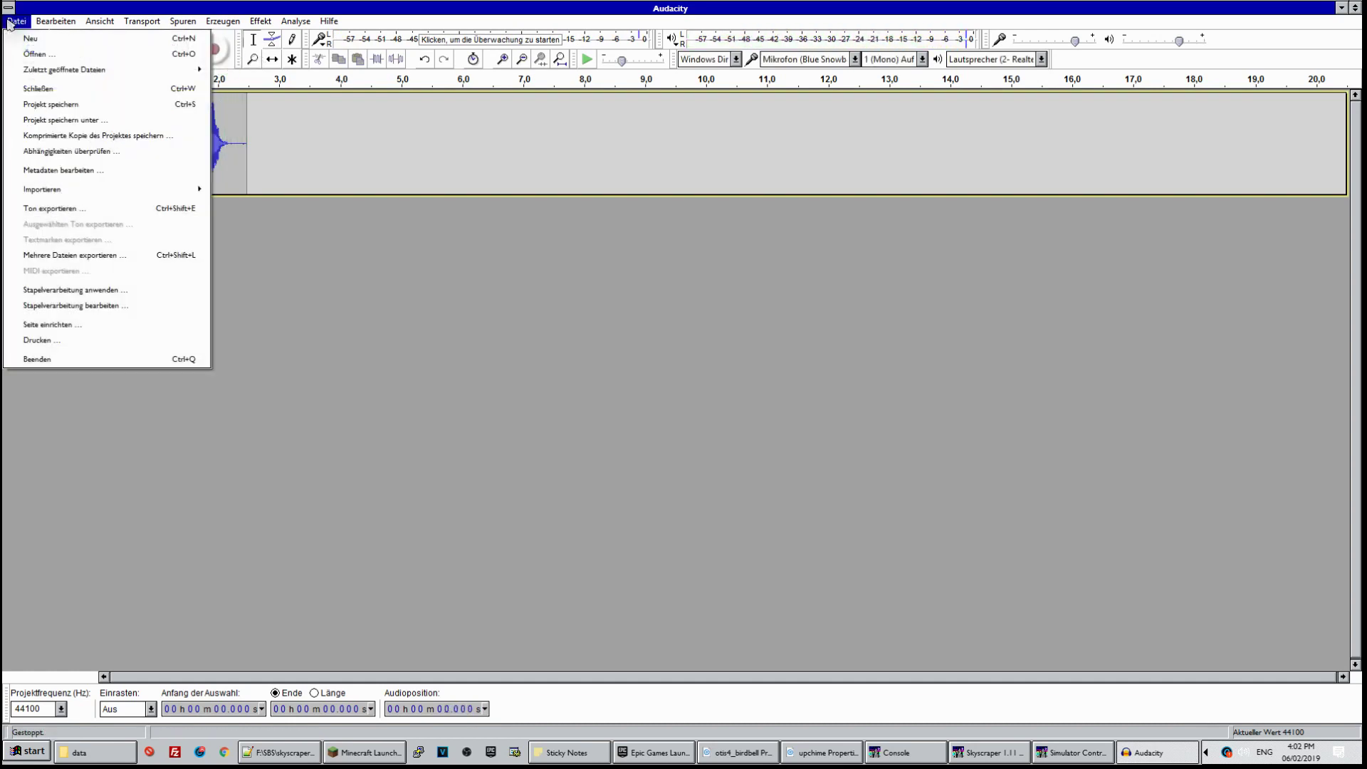
{"action": "left_click", "coordinate": [31, 207]}
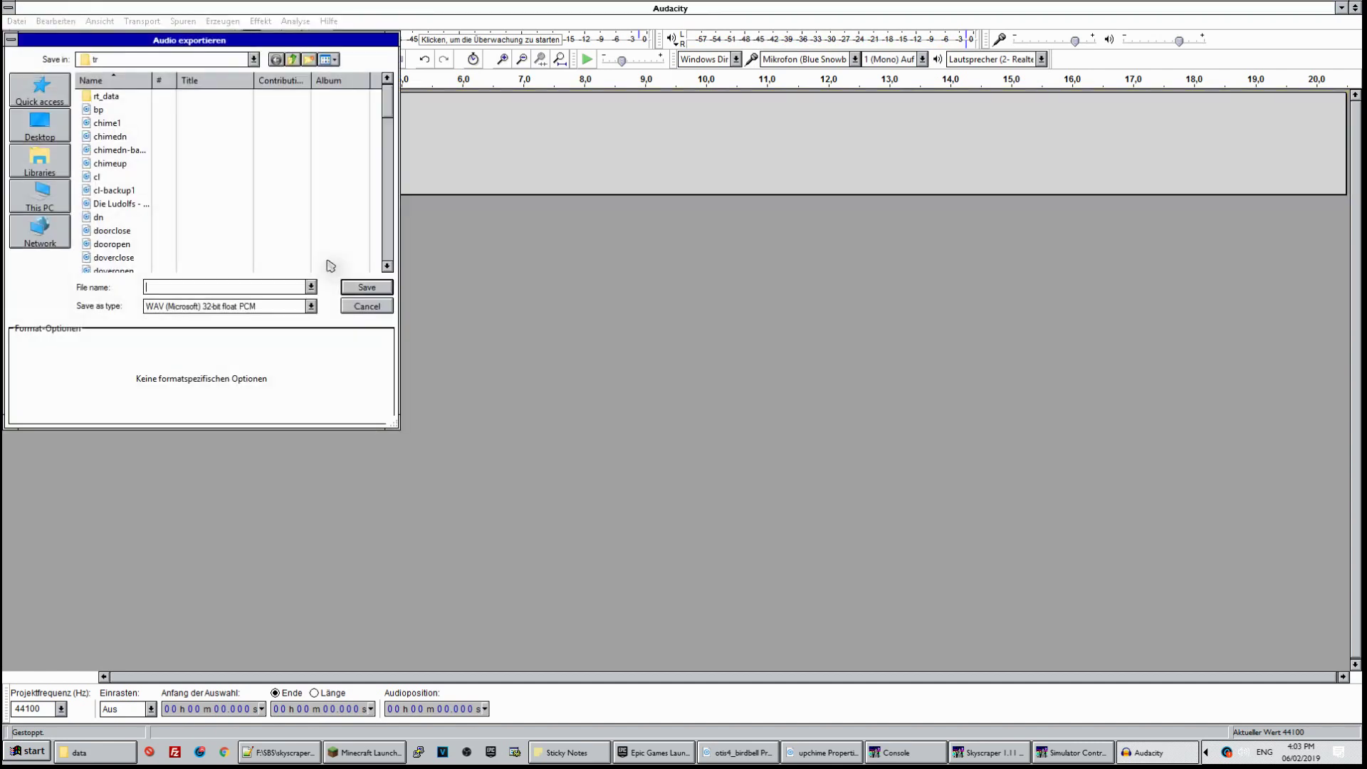
{"action": "type", "text": "down"}
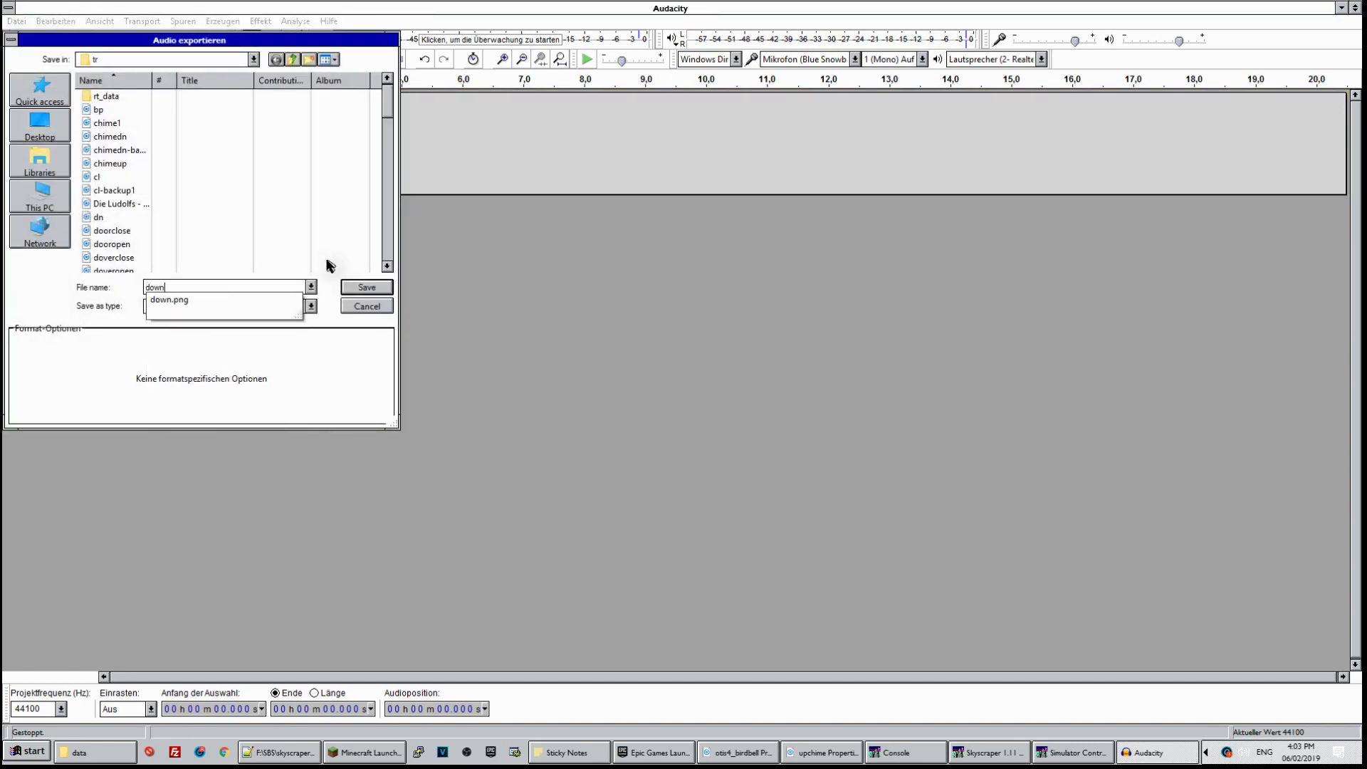
{"action": "type", "text": "msg.wav"}
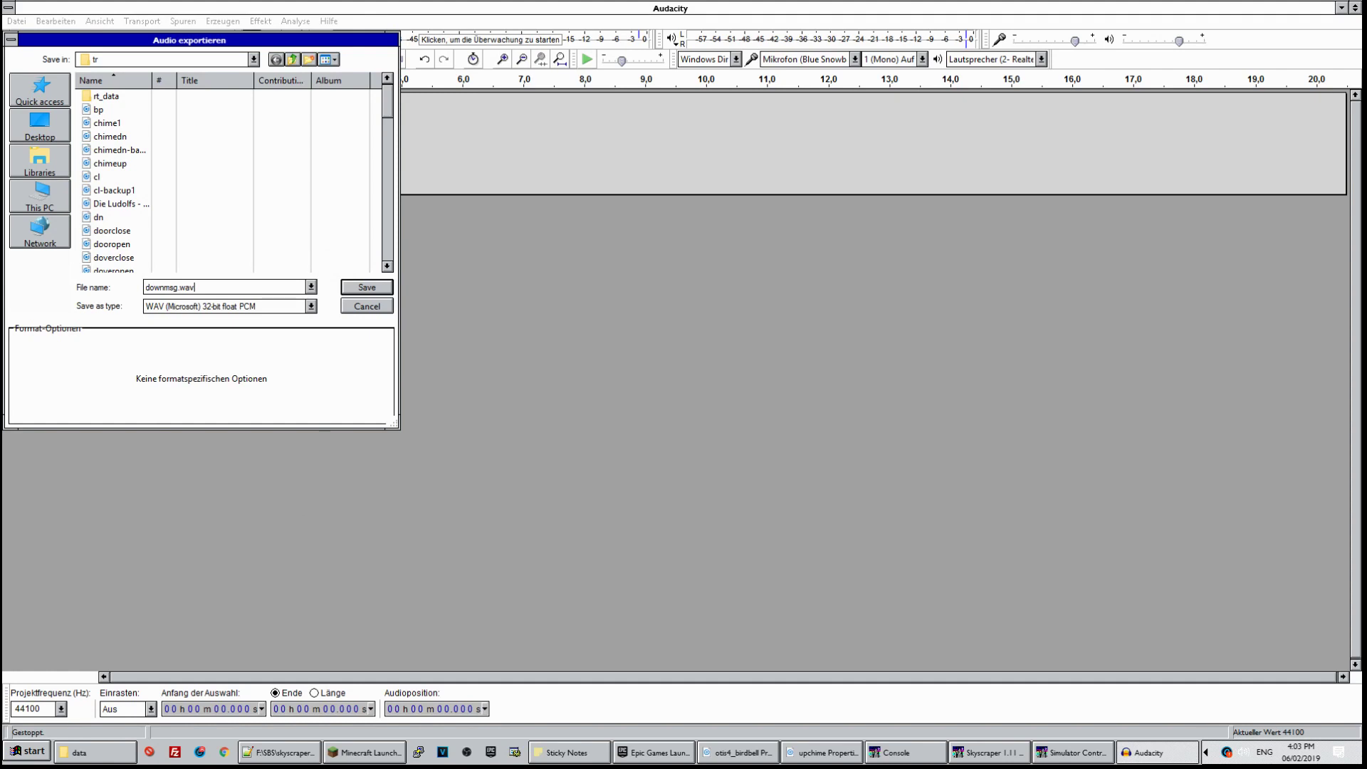
{"action": "key", "text": "Return"}
{"action": "key", "text": "Return"}
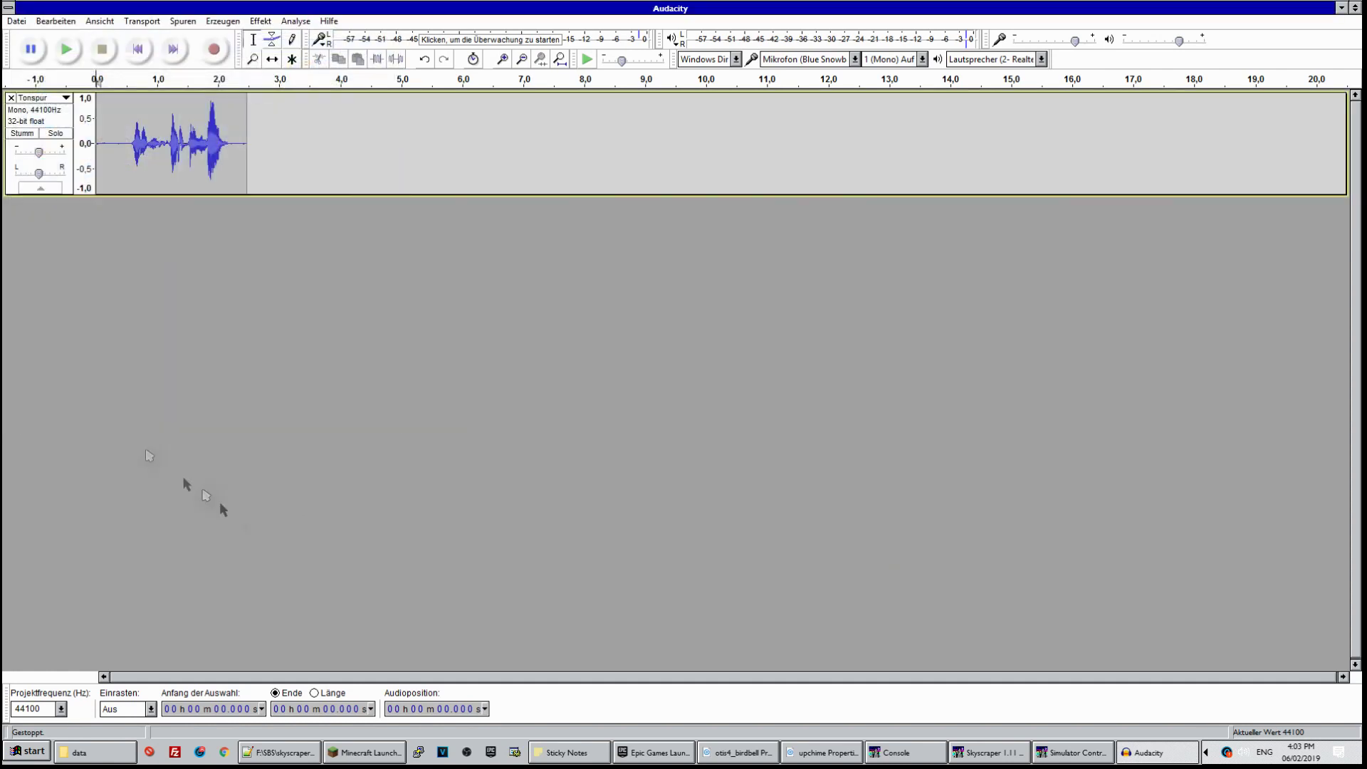
Switch to Notepad++ and add the line "UpMessage = beno/tr/upmsg*.wav" below the FloorSound line of Elevators 13 to 14
{"action": "left_click", "coordinate": [279, 752]}
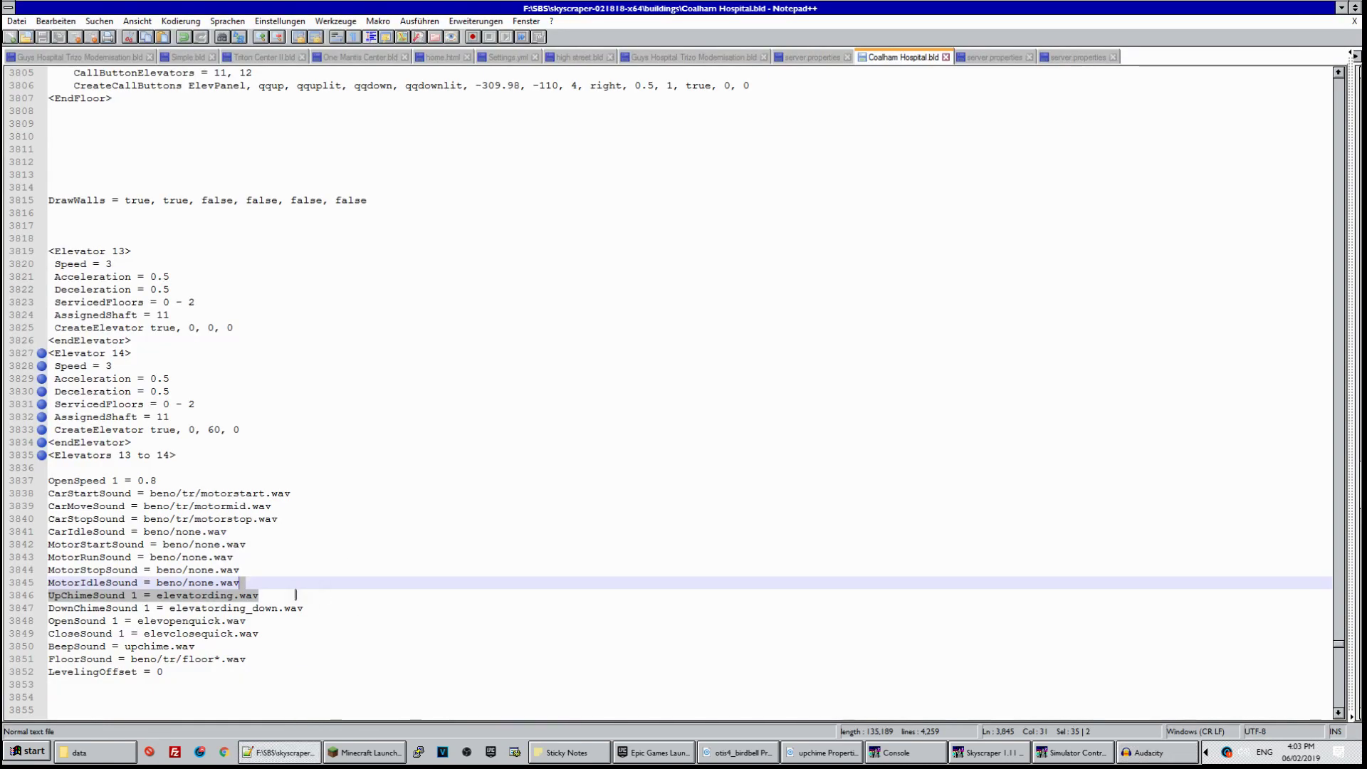
{"action": "left_click", "coordinate": [292, 597]}
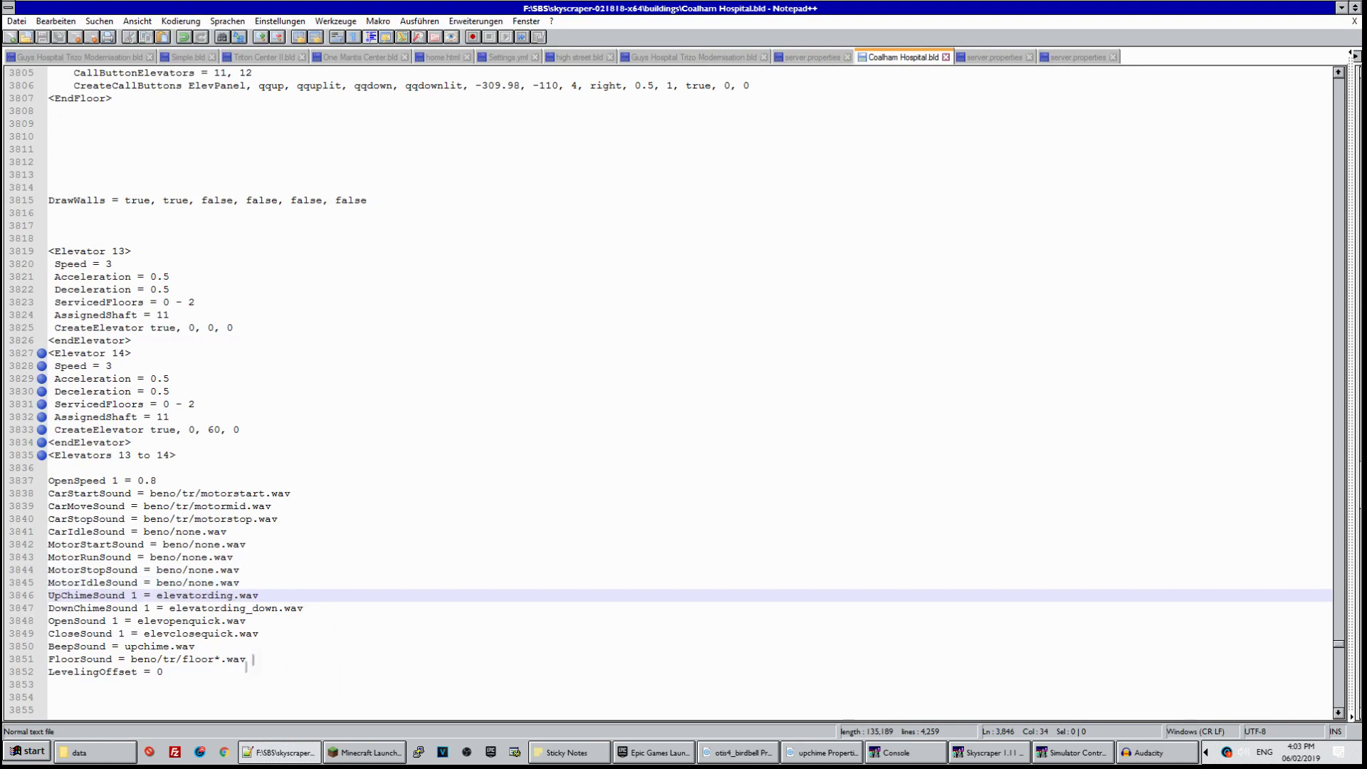
{"action": "left_click", "coordinate": [313, 658]}
{"action": "key", "text": "Return"}
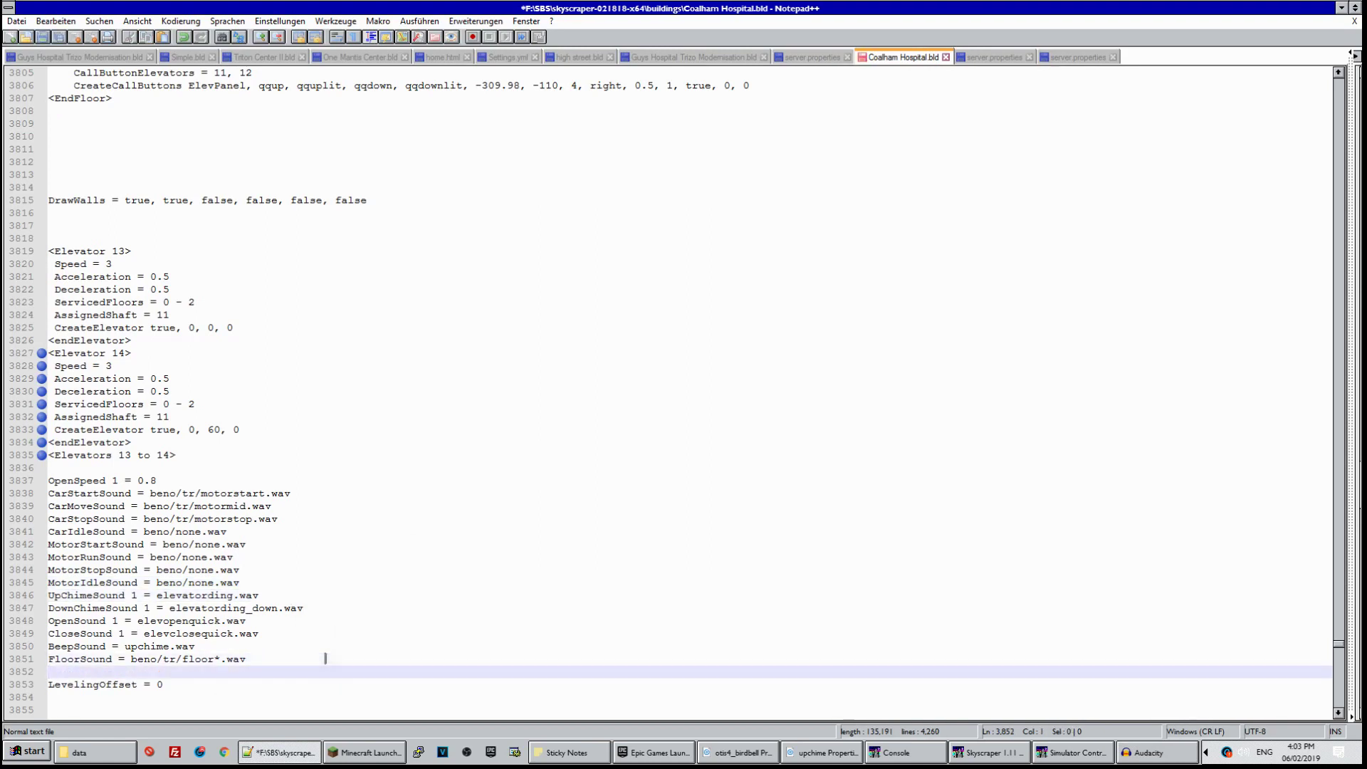
{"action": "type", "text": "UpMessage = b"}
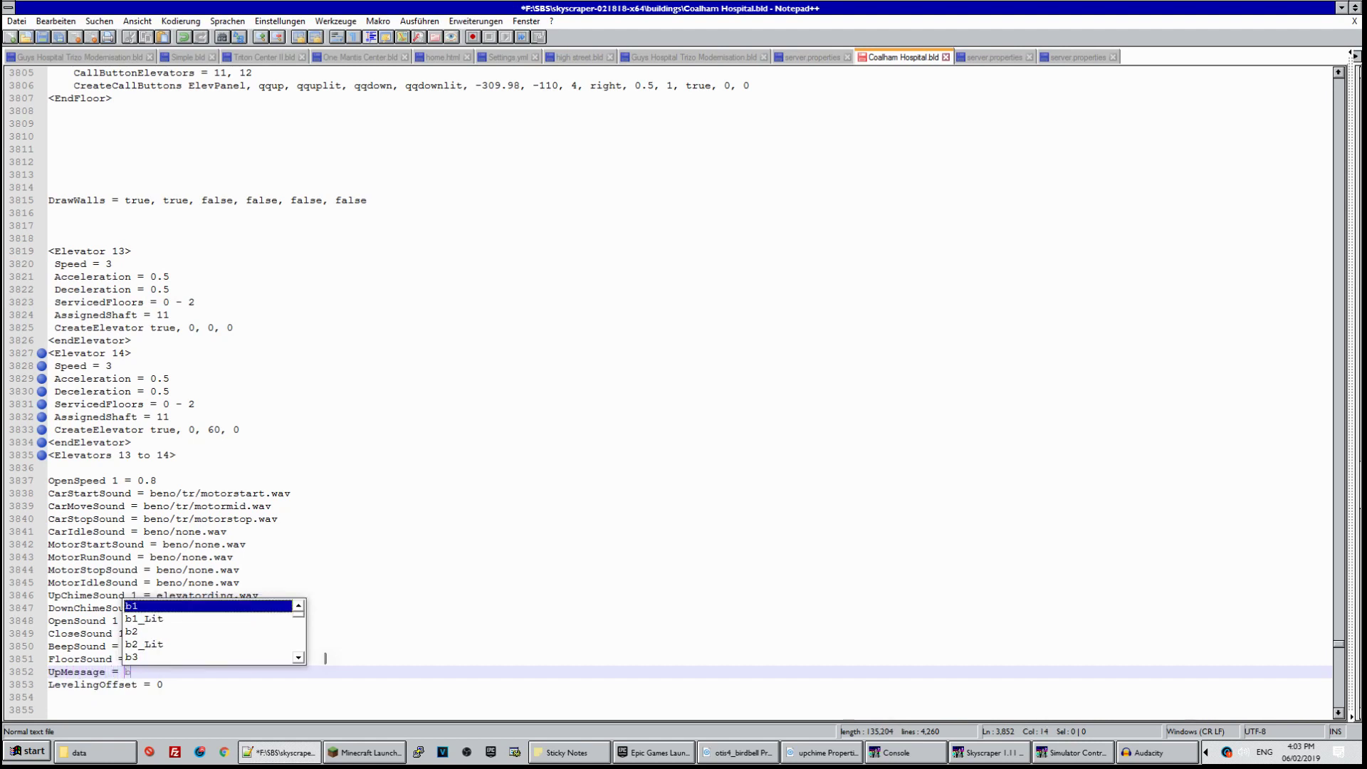
{"action": "type", "text": "eno/tr"}
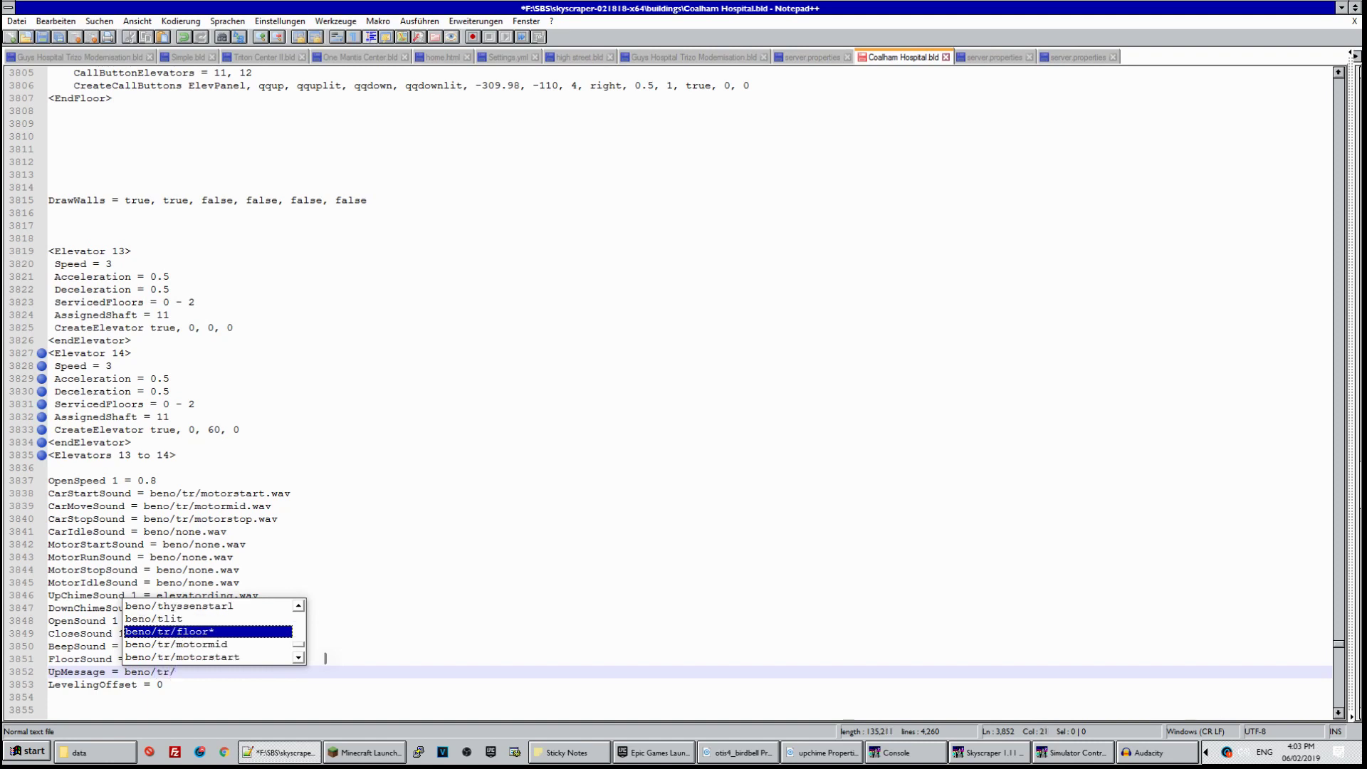
{"action": "type", "text": "/upmsg"}
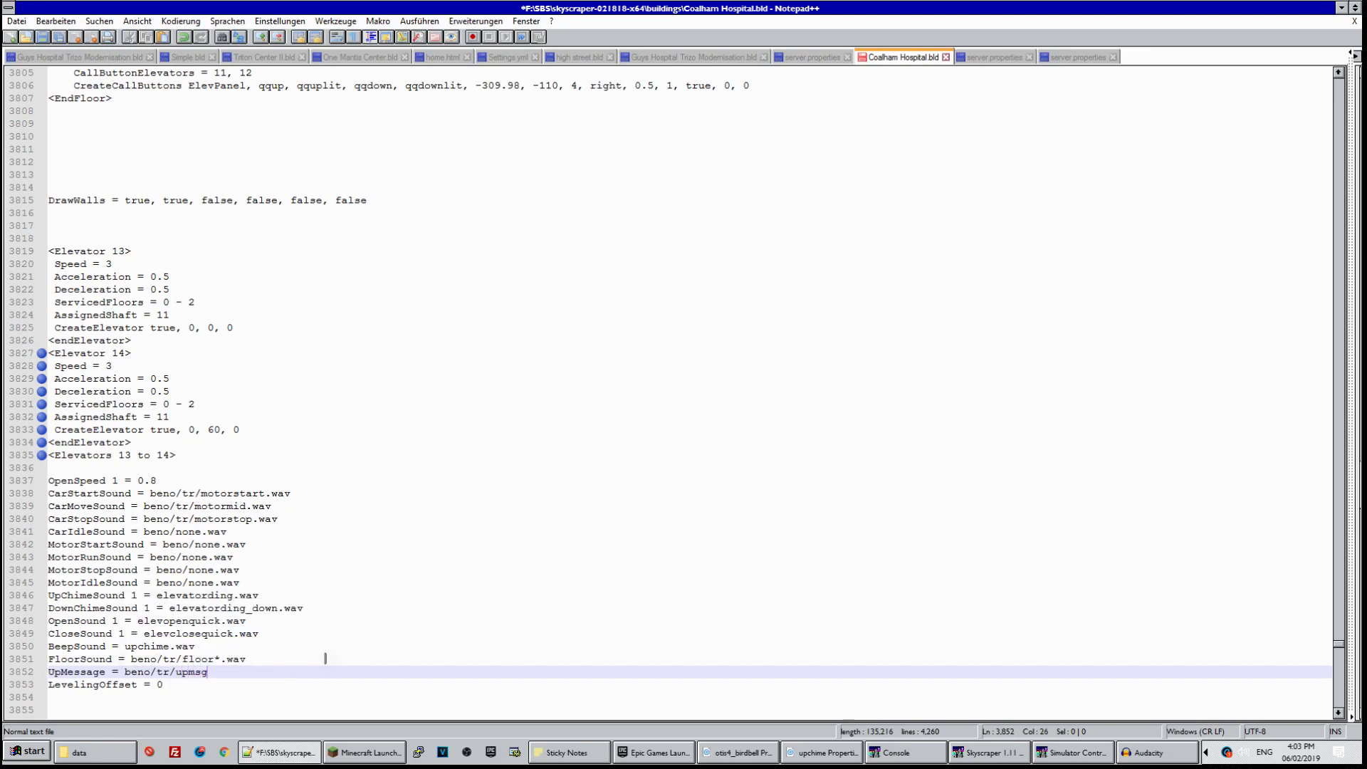
{"action": "type", "text": "*.wav"}
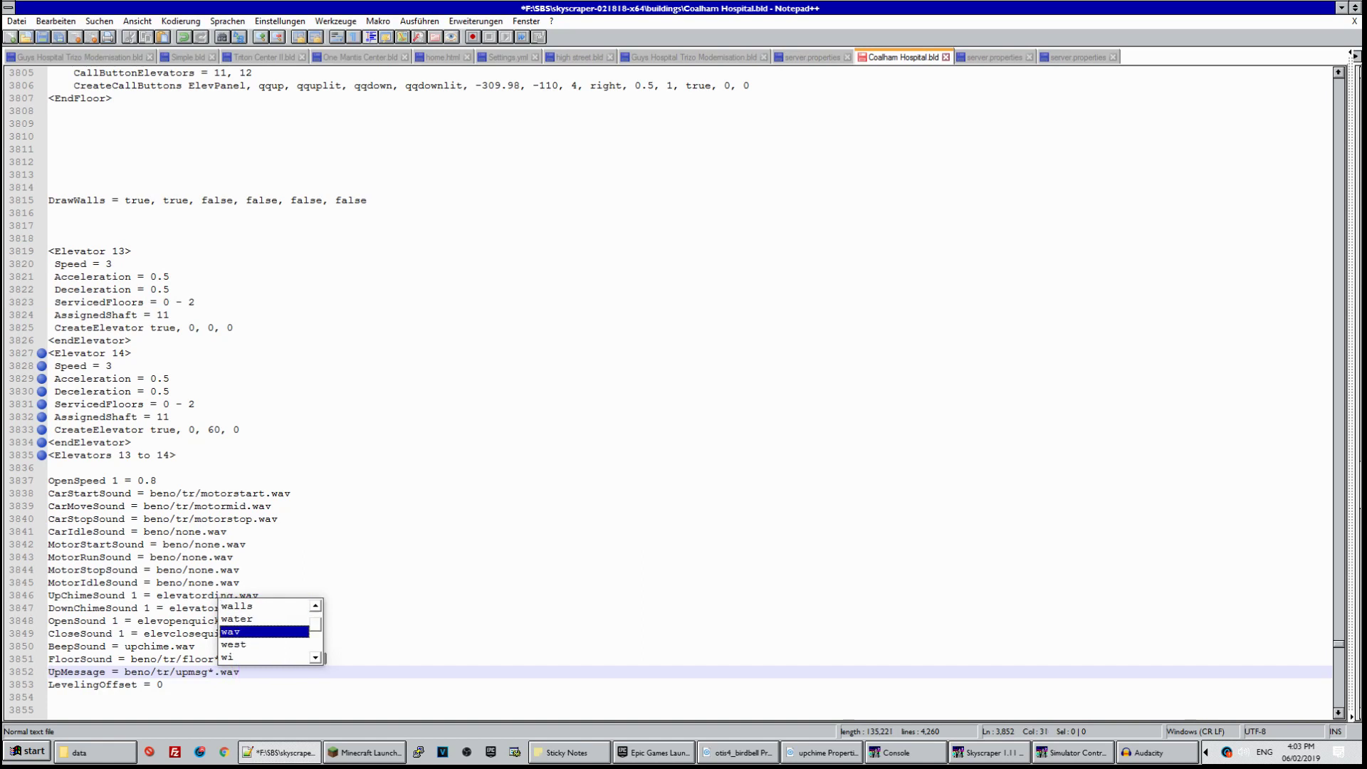
{"action": "key", "text": "Escape"}
Add the line "DownMessage = beno/tr/downmsg.wav" directly below the UpMessage line
{"action": "key", "text": "Return"}
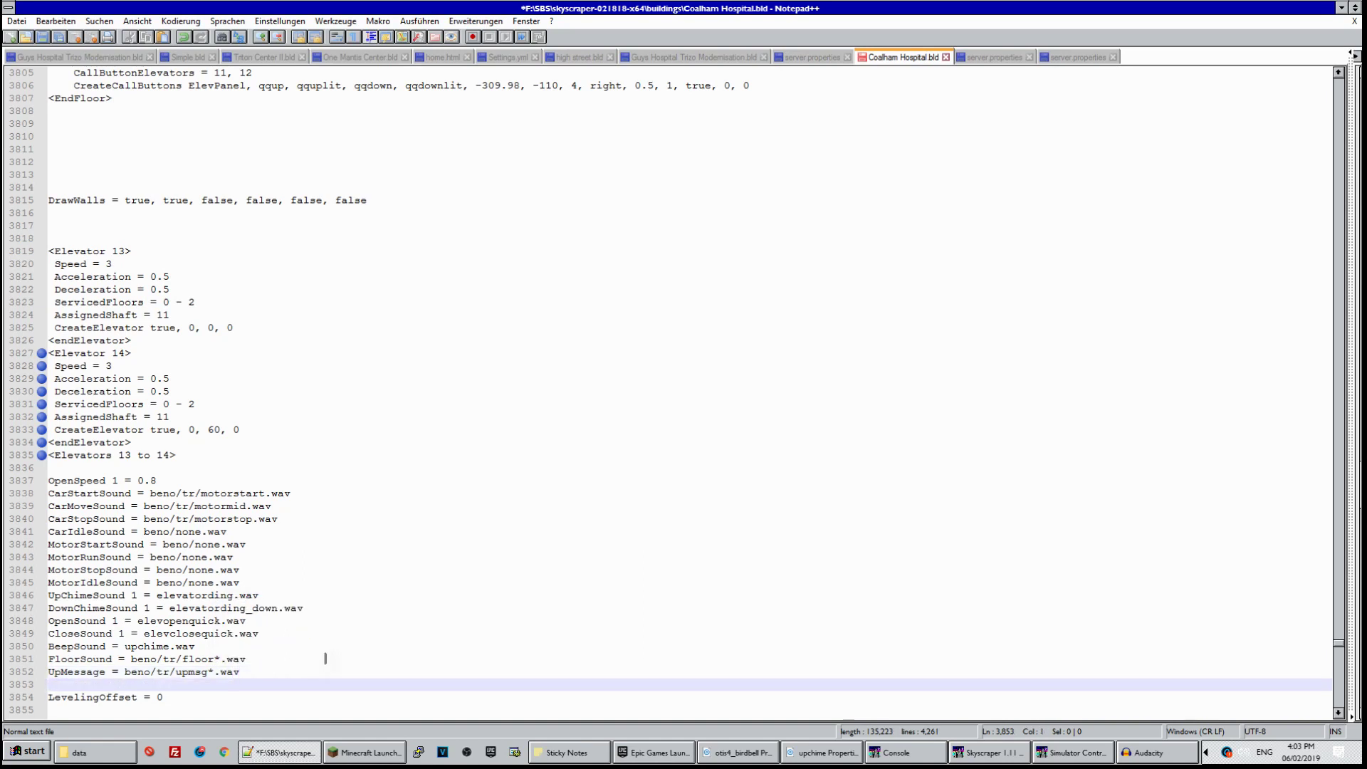
{"action": "type", "text": "DownMessage = beno/tr"}
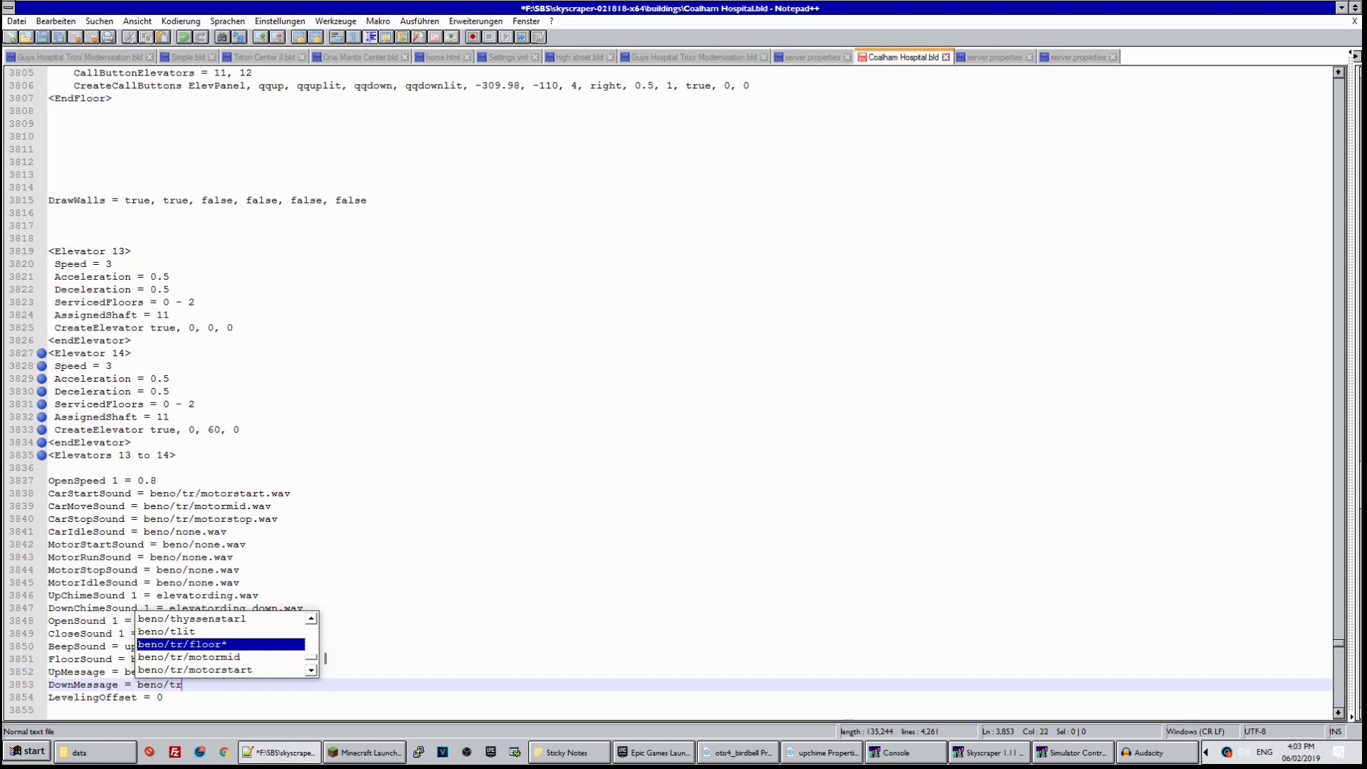
{"action": "type", "text": "/downmessage"}
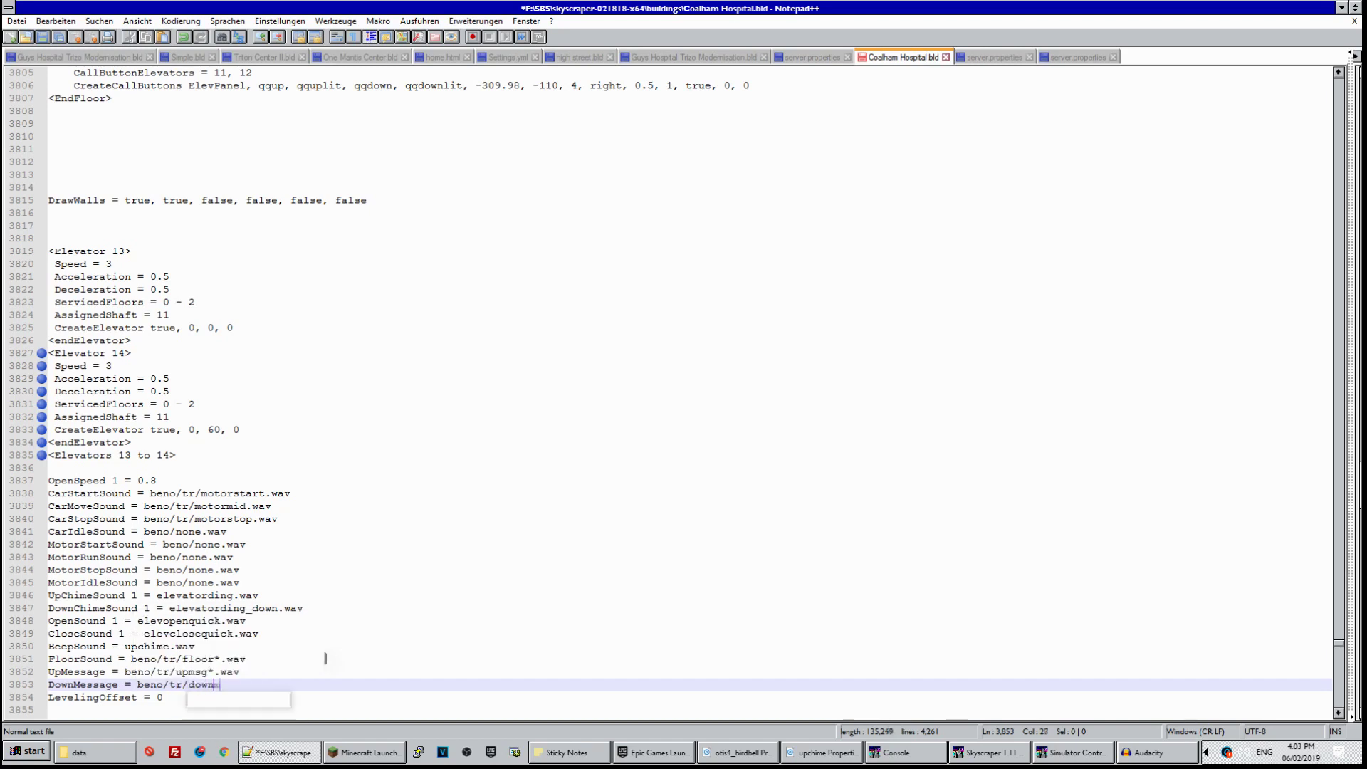
{"action": "key", "text": "BackSpace"}
{"action": "key", "text": "BackSpace"}
{"action": "key", "text": "BackSpace"}
{"action": "type", "text": "sg.wav"}
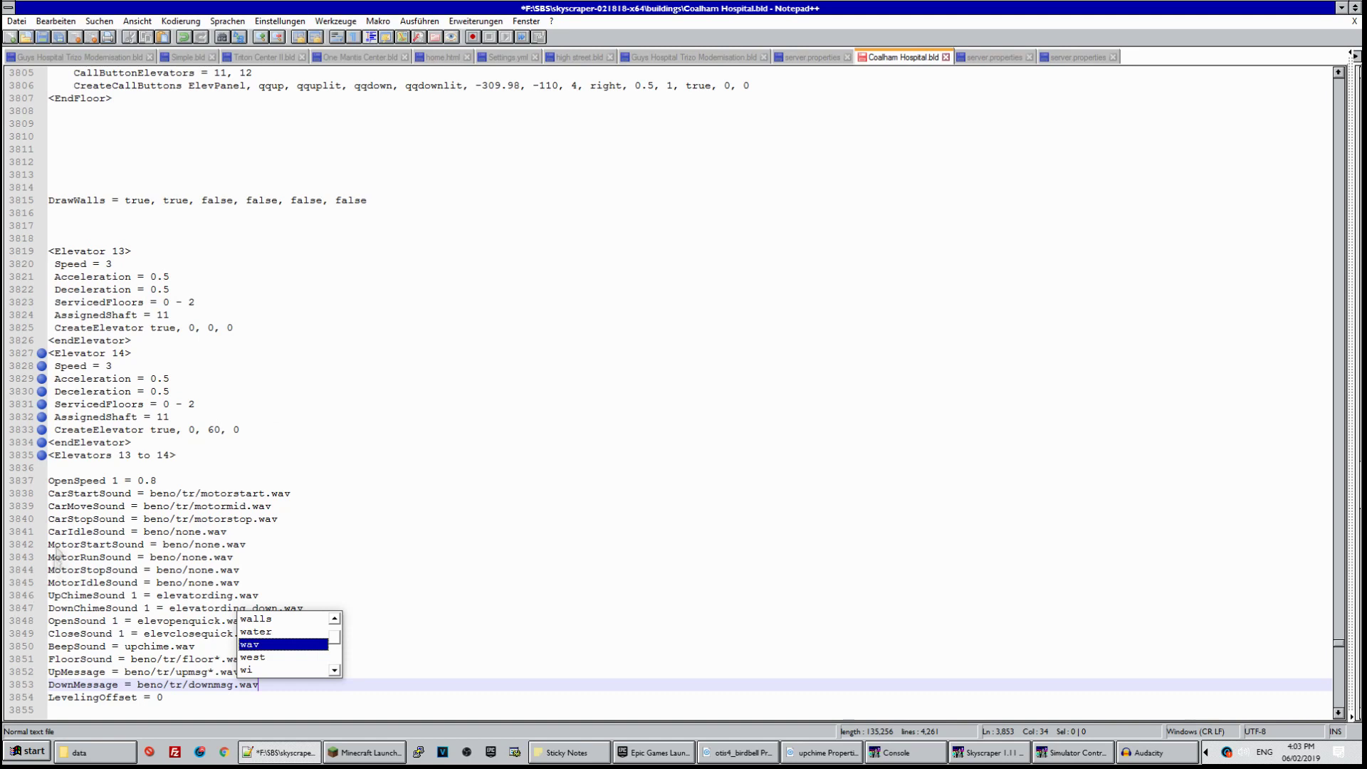
Check the elevator sound block in Guys Hospital Trizo Modernisation.bld for reference, and save Coalham Hospital.bld
{"action": "left_click", "coordinate": [40, 56]}
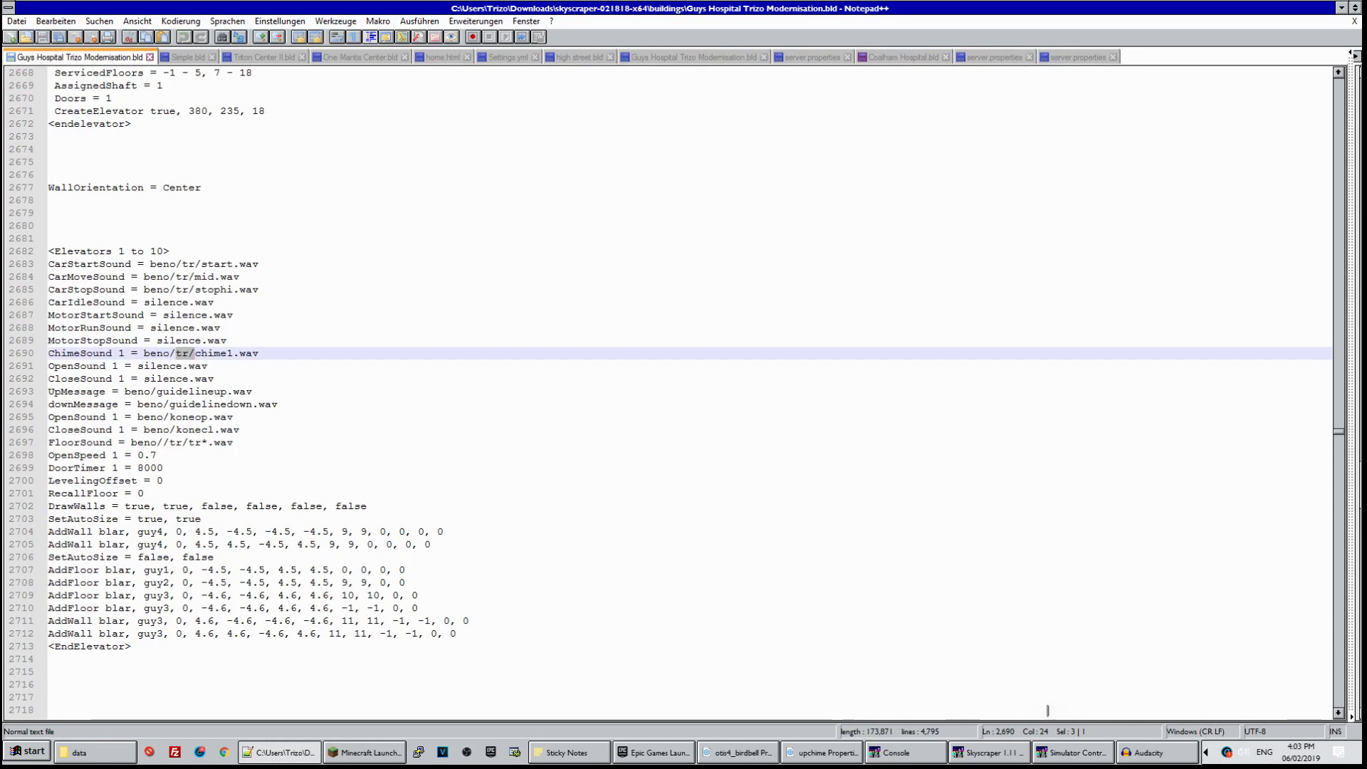
{"action": "left_click", "coordinate": [1068, 57]}
{"action": "left_click", "coordinate": [874, 56]}
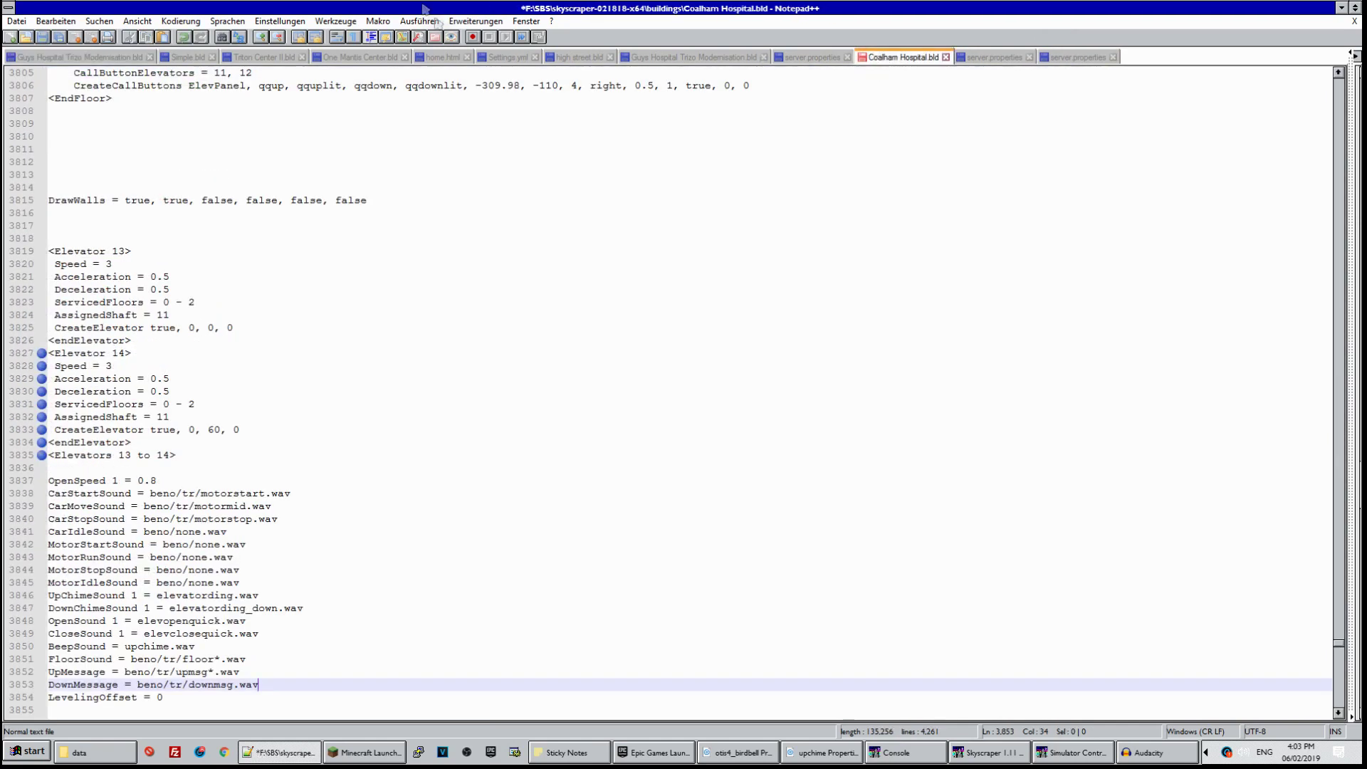
{"action": "left_click", "coordinate": [42, 37]}
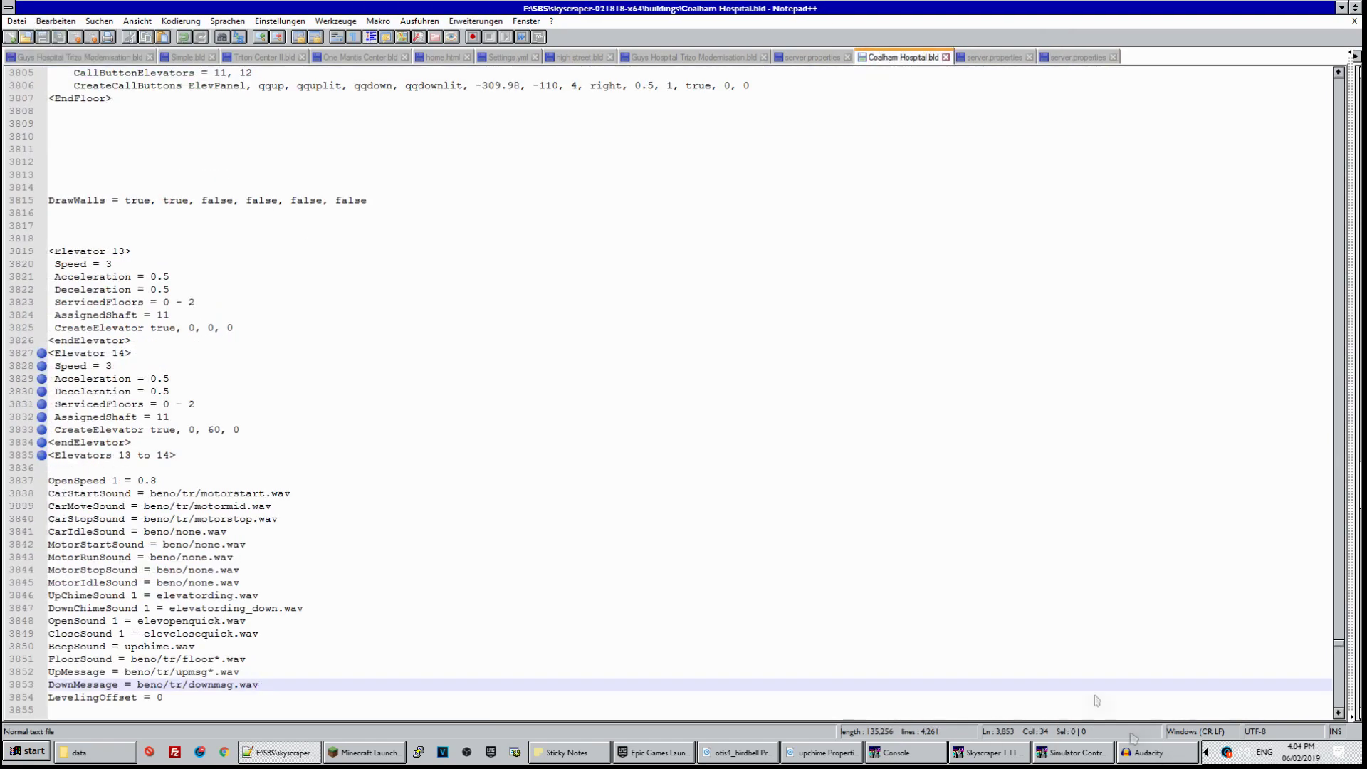
Switch to Skyscraper and send elevator 14 down to the ground floor from inside the car
{"action": "left_click", "coordinate": [1068, 753]}
{"action": "left_click", "coordinate": [986, 752]}
{"action": "left_click", "coordinate": [650, 537]}
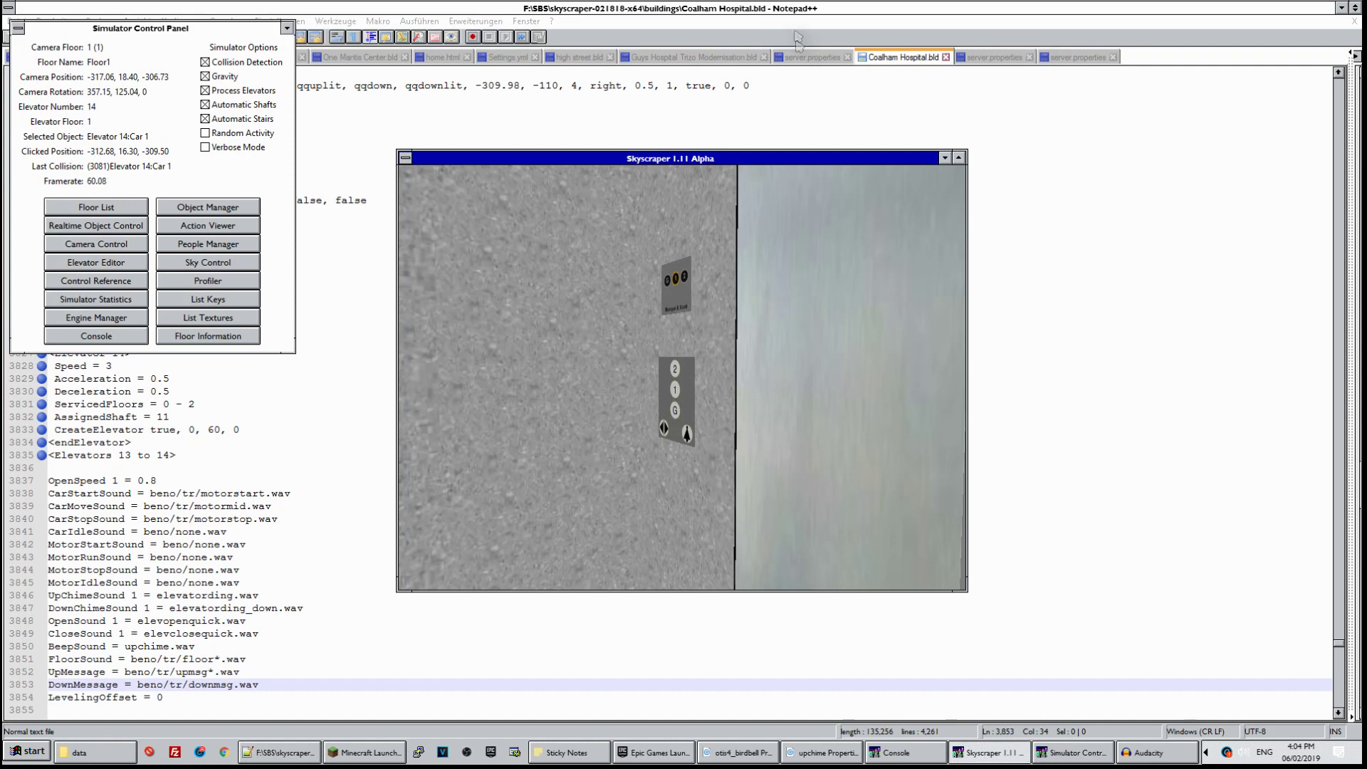
{"action": "left_click", "coordinate": [675, 420]}
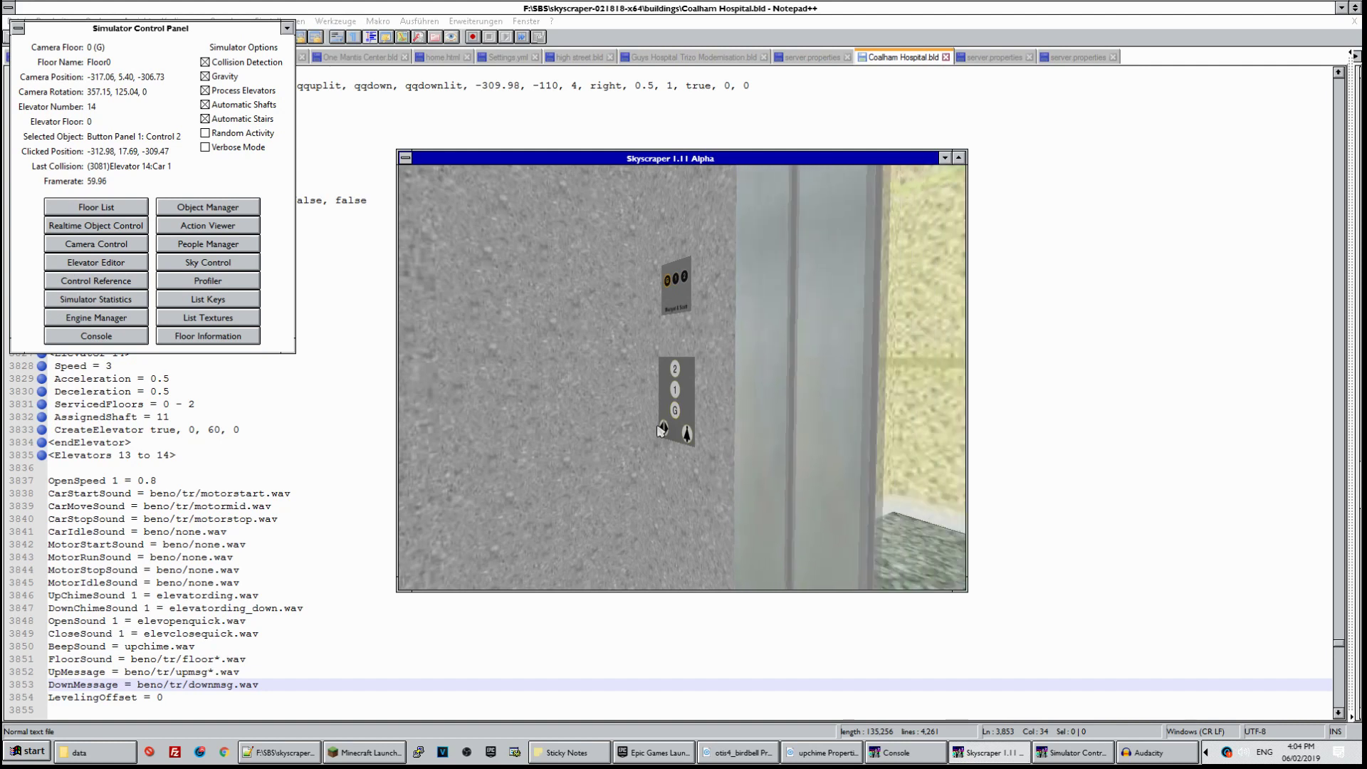
{"action": "key", "text": "super"}
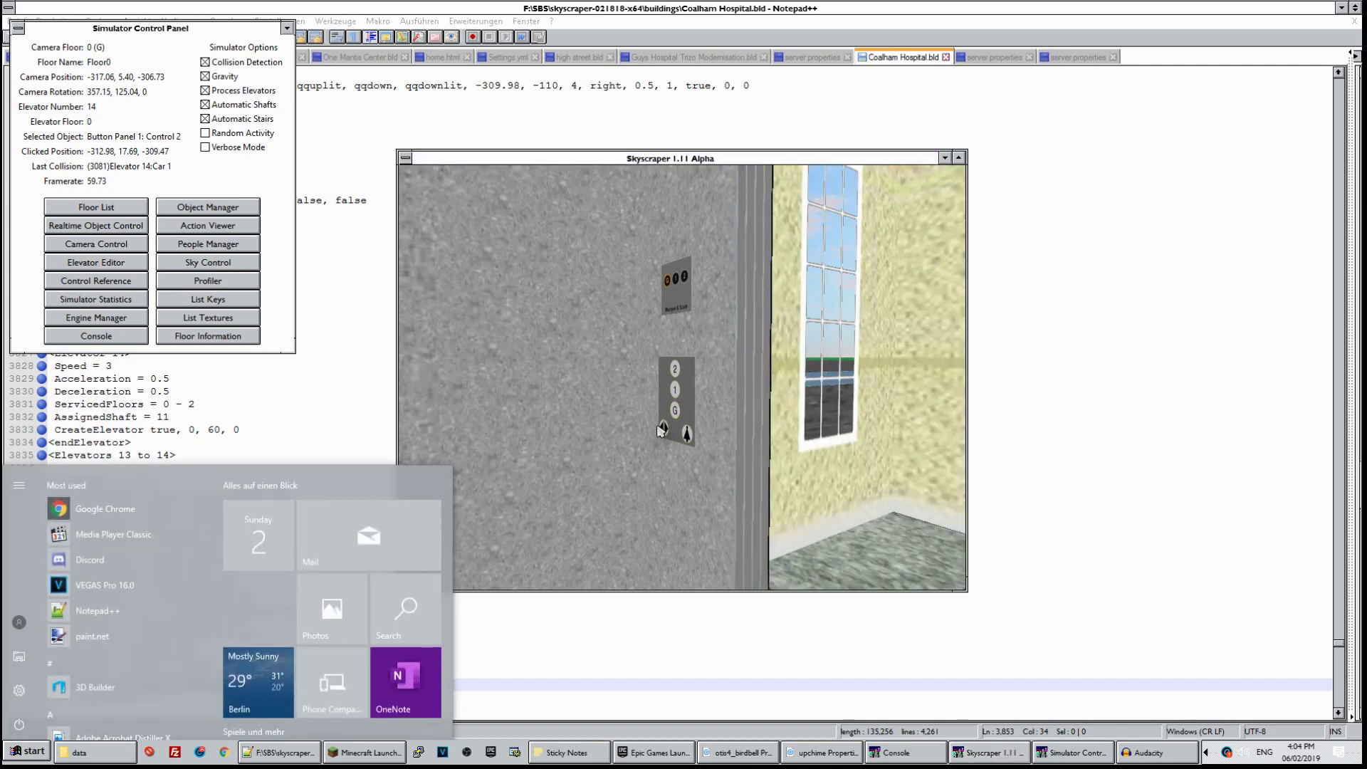
{"action": "left_click", "coordinate": [661, 429]}
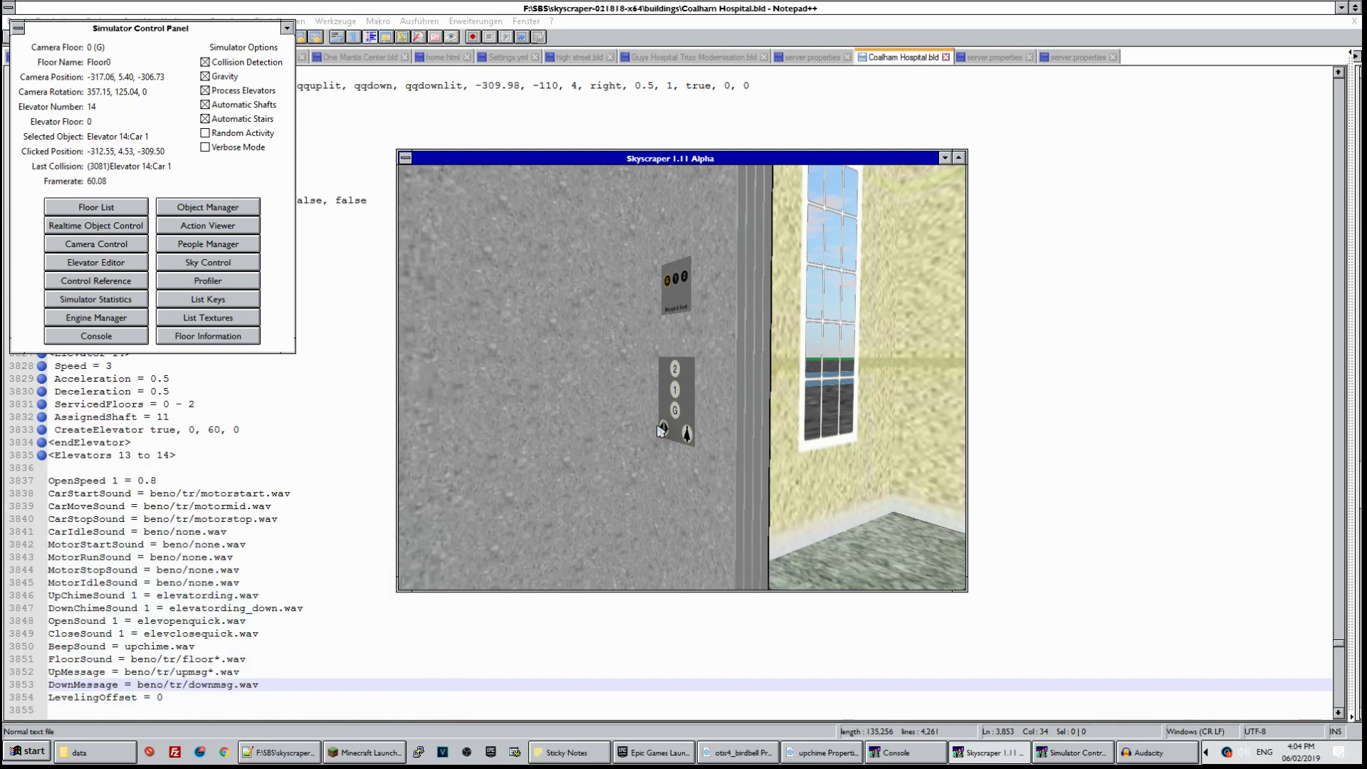
Reload the building, dismiss the missing files list, and ride elevator 14 up to floor 2 to test its announcements
{"action": "key", "text": "ctrl+r"}
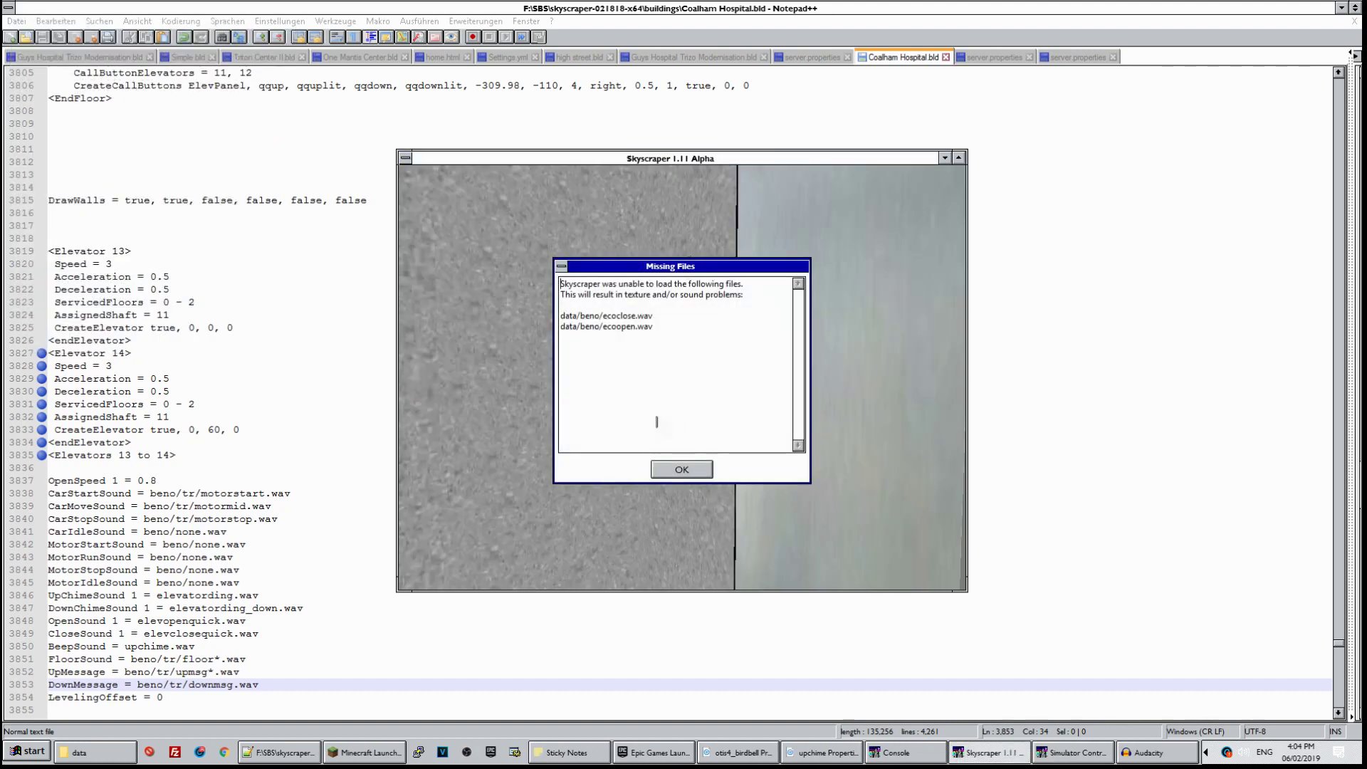
{"action": "left_click", "coordinate": [684, 470]}
{"action": "left_click", "coordinate": [674, 415]}
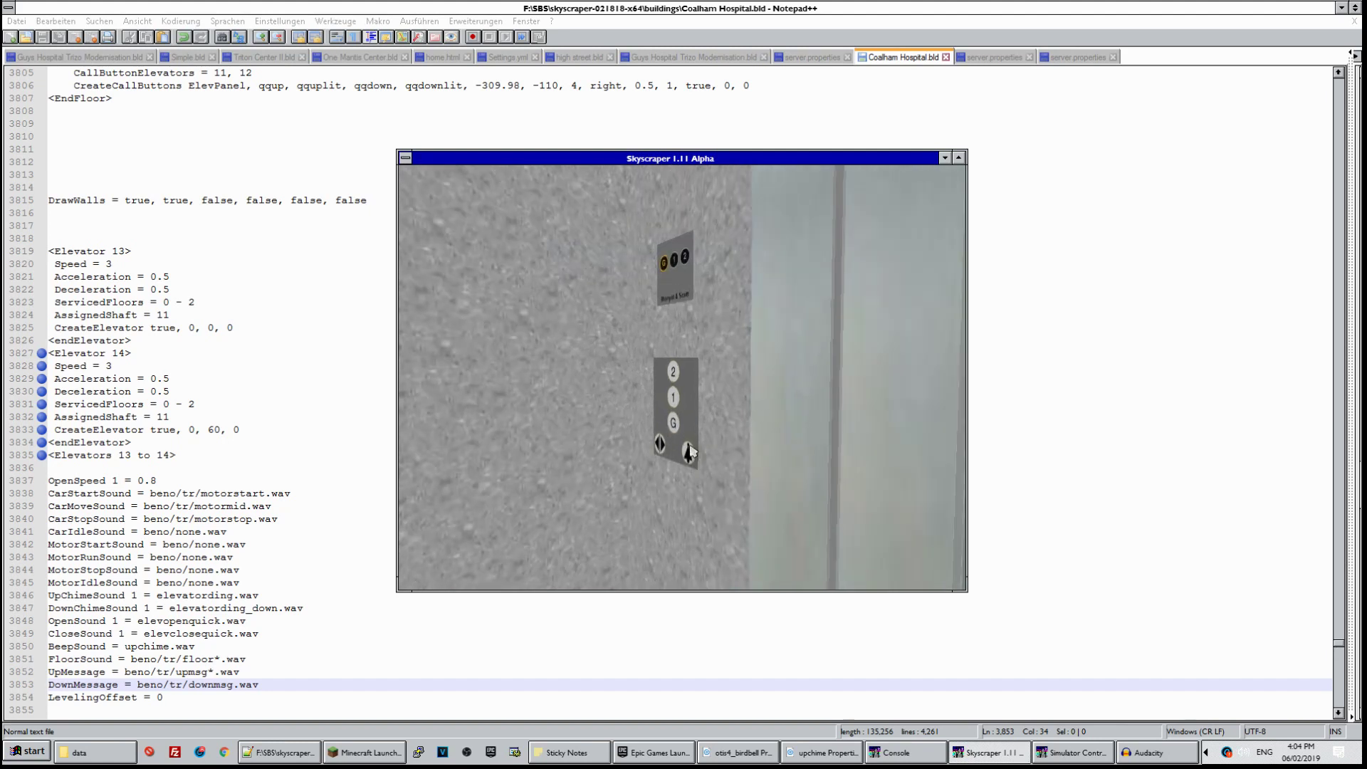
{"action": "key", "text": "f"}
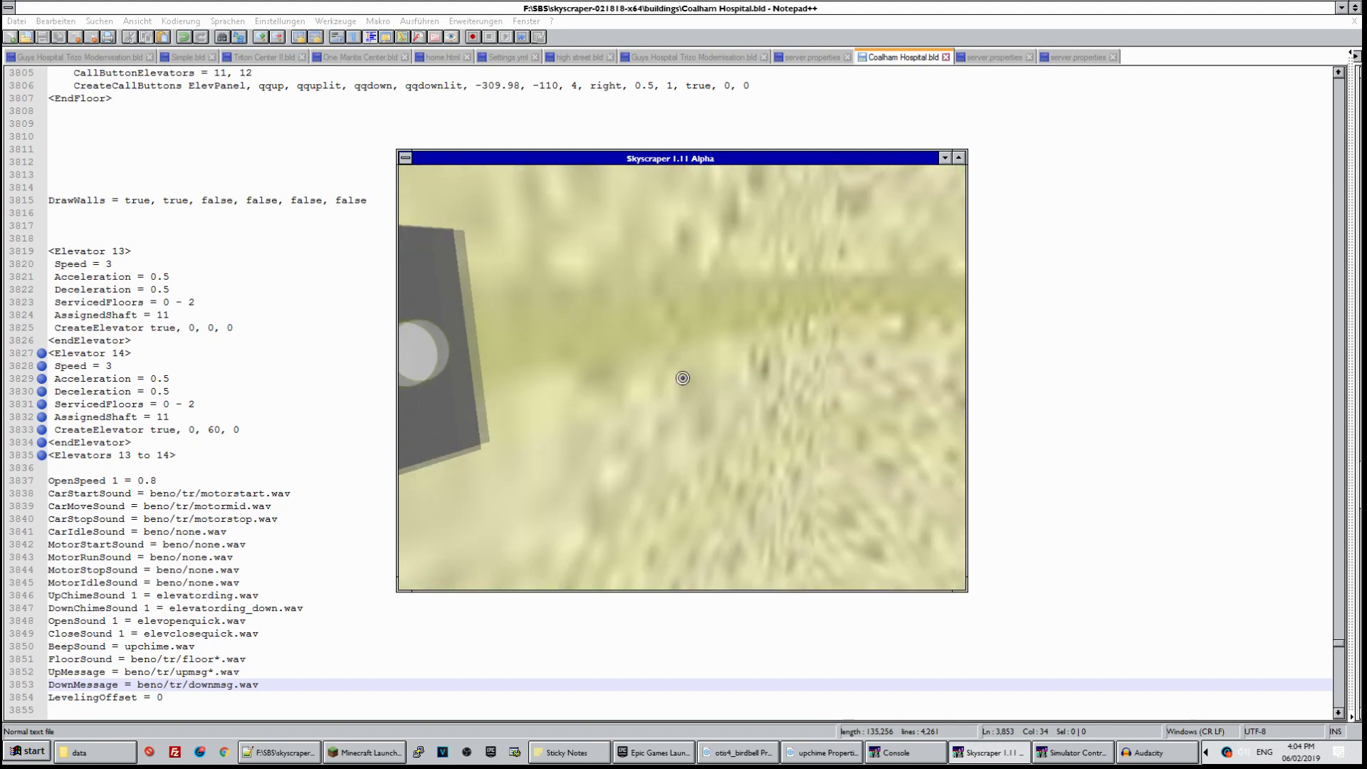
{"action": "left_click", "coordinate": [681, 380]}
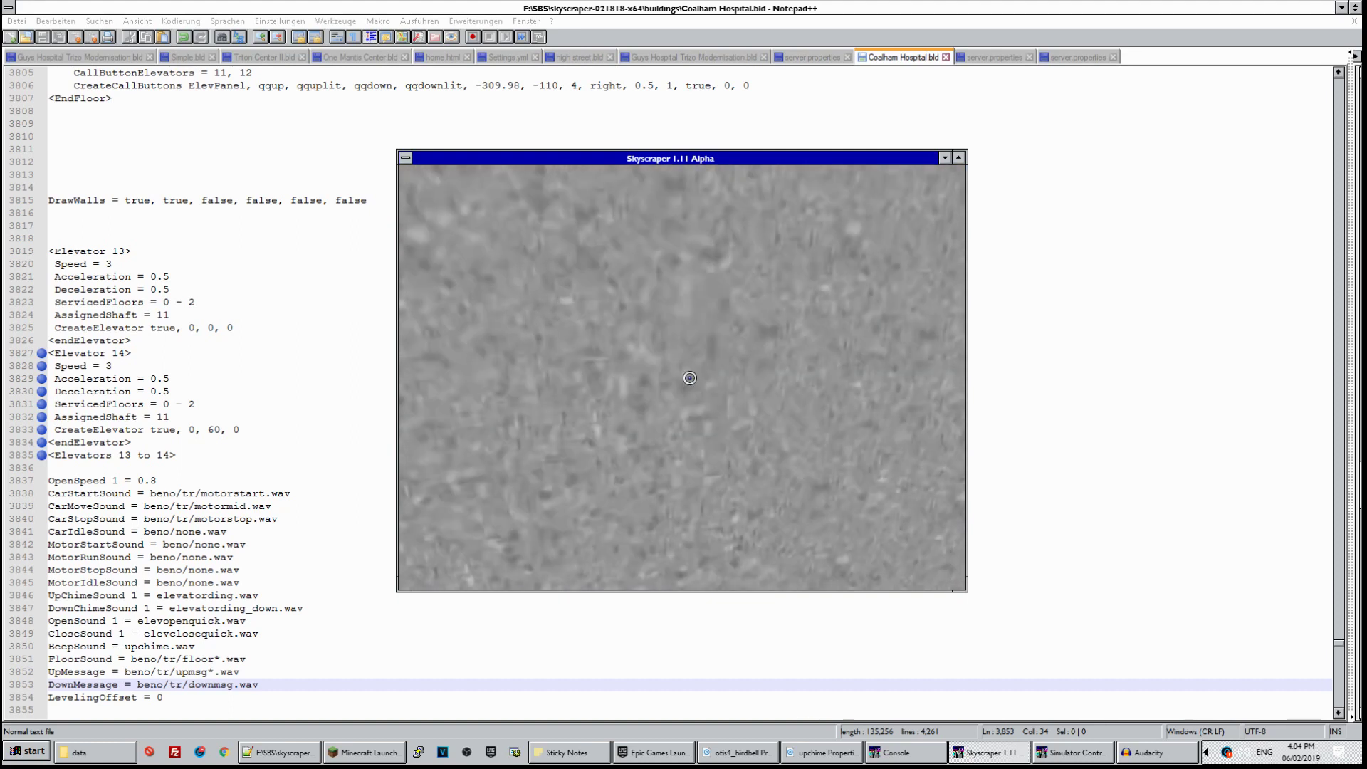
{"action": "left_click", "coordinate": [689, 378]}
{"action": "key", "text": "Down"}
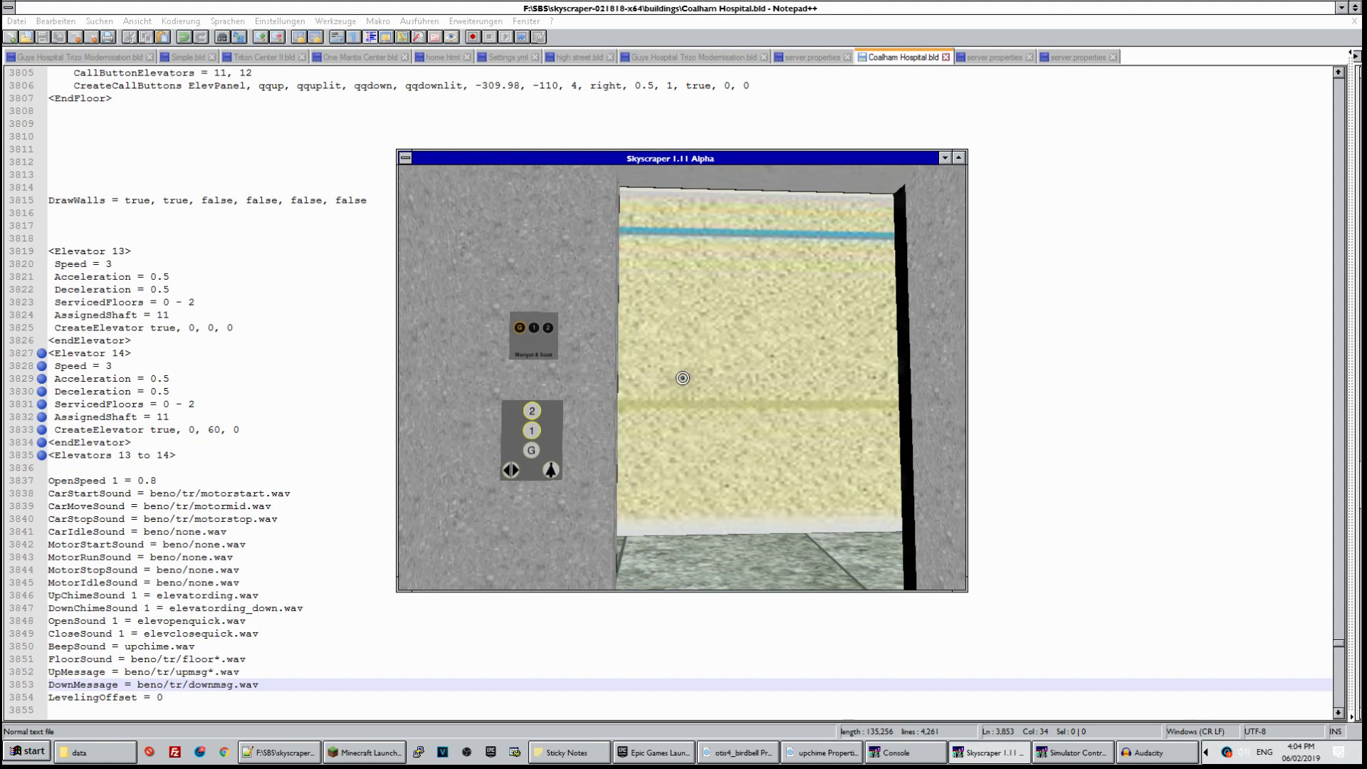
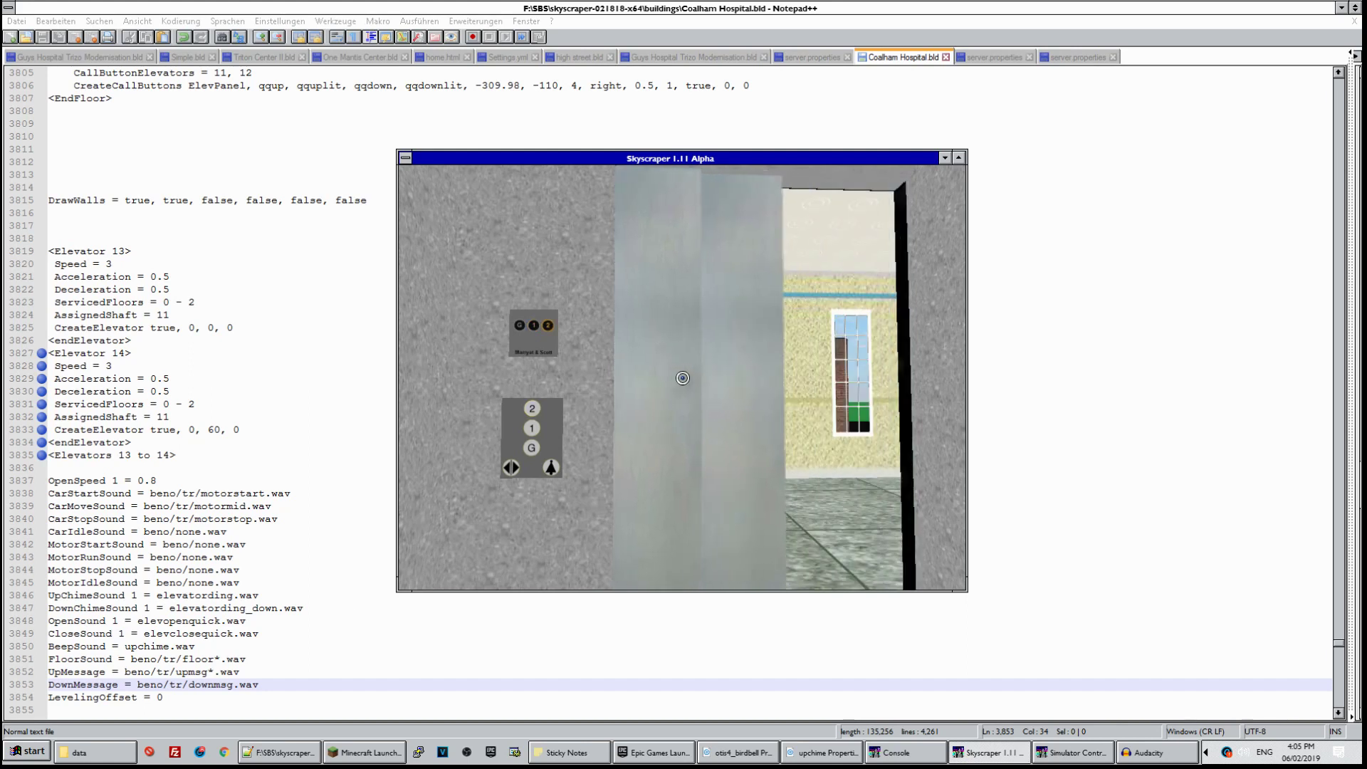
Look around the car of elevator 14 at floor 2, declining to exit to the main menu
{"action": "key", "text": "Left"}
{"action": "key", "text": "Up"}
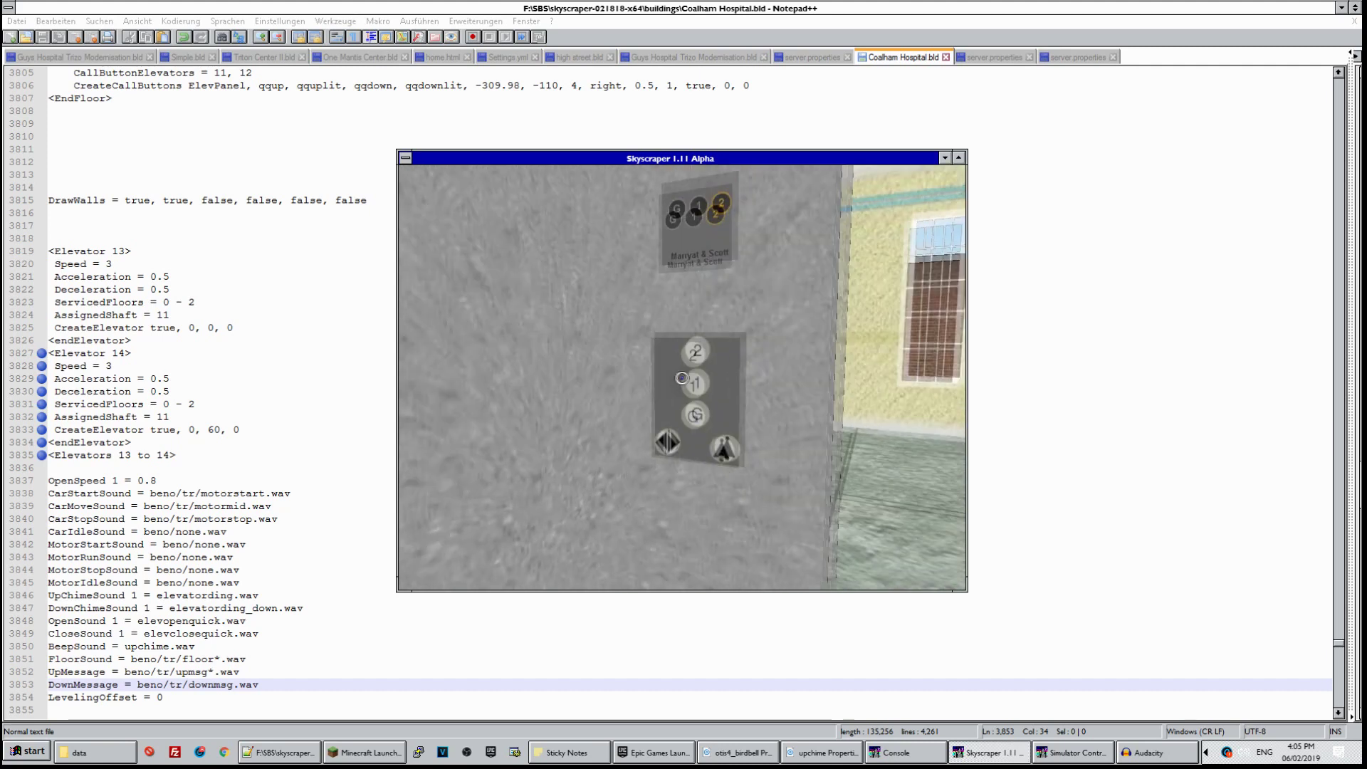
{"action": "left_click", "coordinate": [682, 378]}
{"action": "key", "text": "Right"}
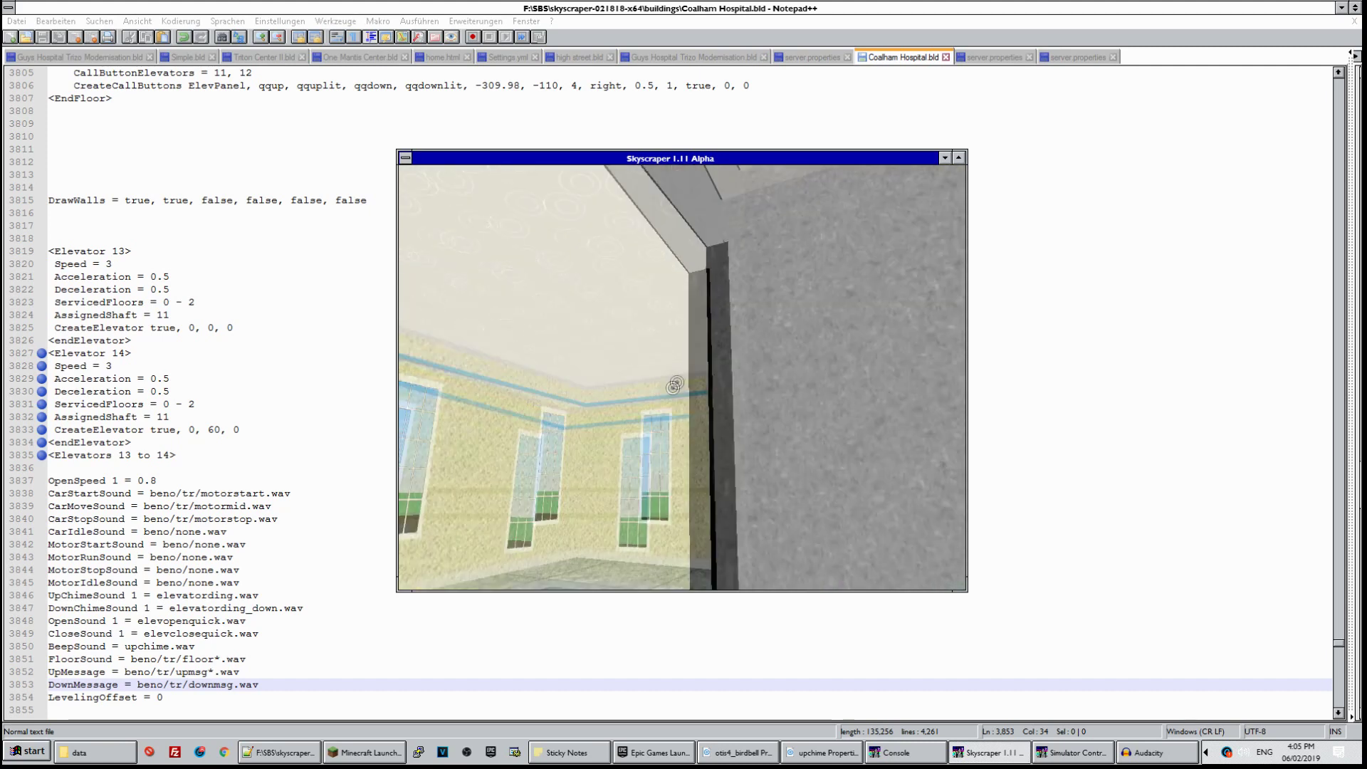
{"action": "key", "text": "Escape"}
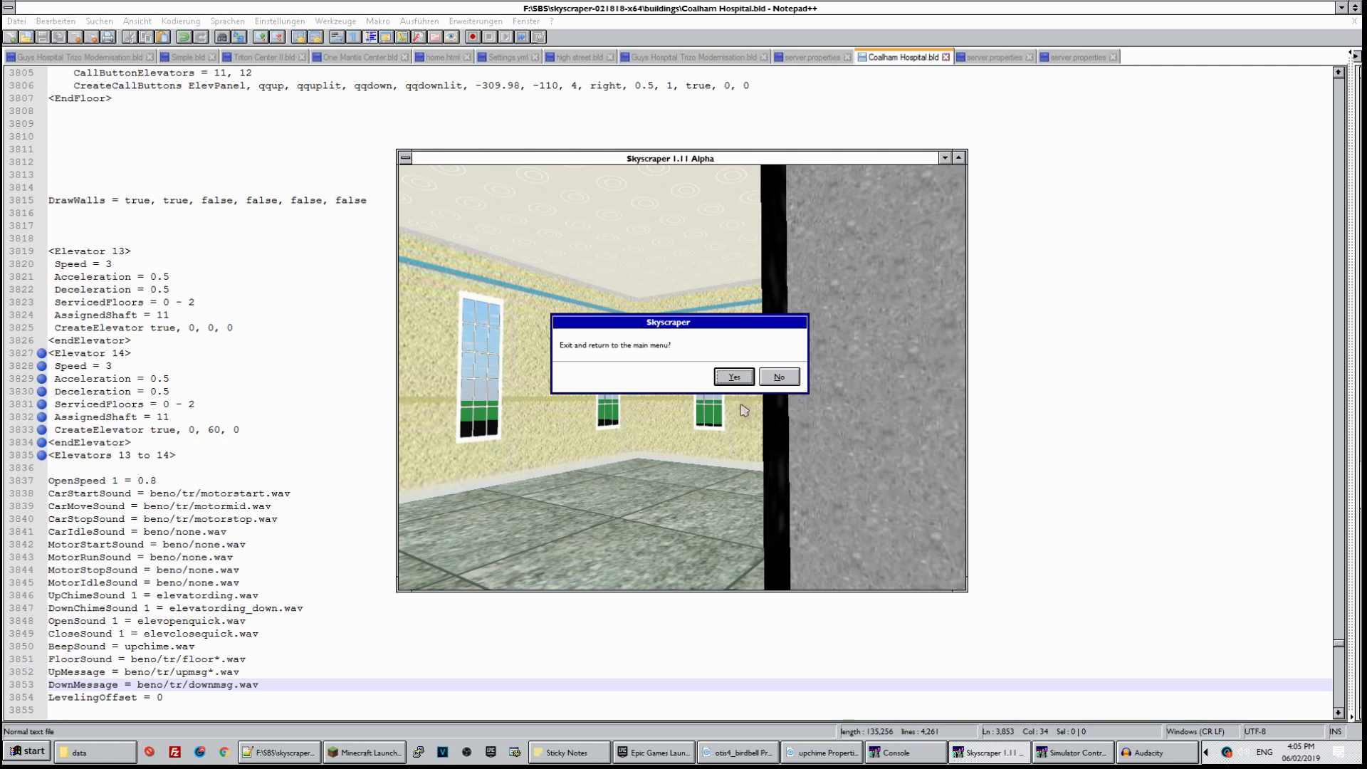
{"action": "left_click", "coordinate": [778, 376]}
{"action": "key", "text": "Left"}
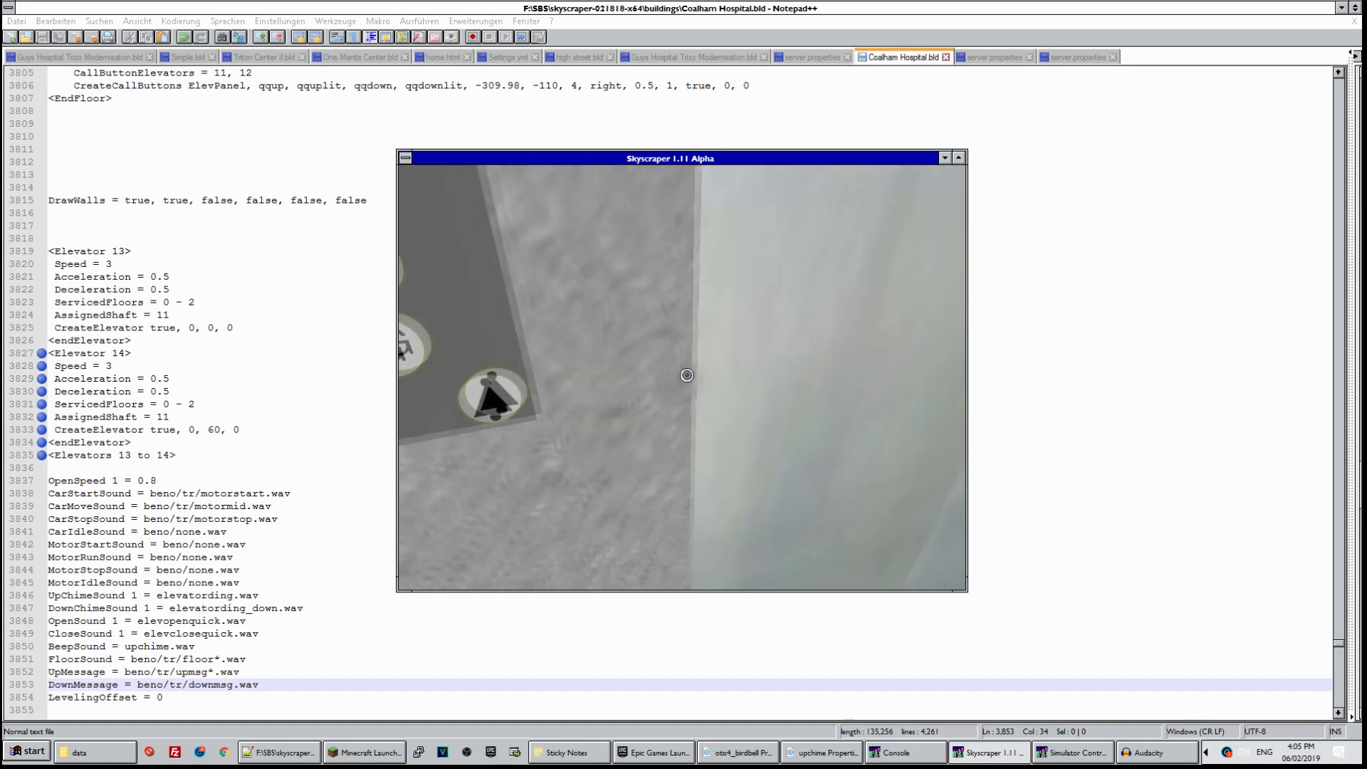
{"action": "key", "text": "Escape"}
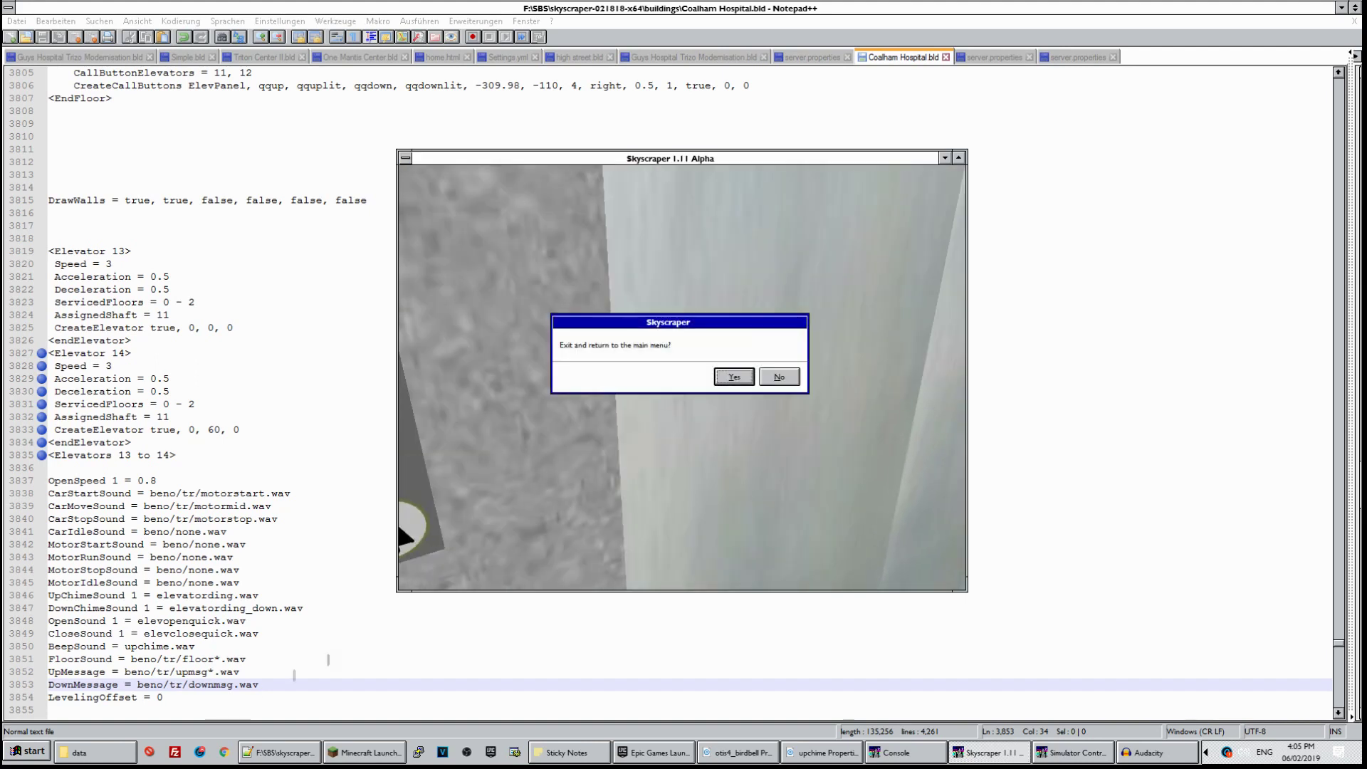
{"action": "left_click", "coordinate": [775, 379]}
Return to Coalham Hospital.bld in Notepad++ and insert an empty line below the DownMessage line
{"action": "left_click", "coordinate": [295, 677]}
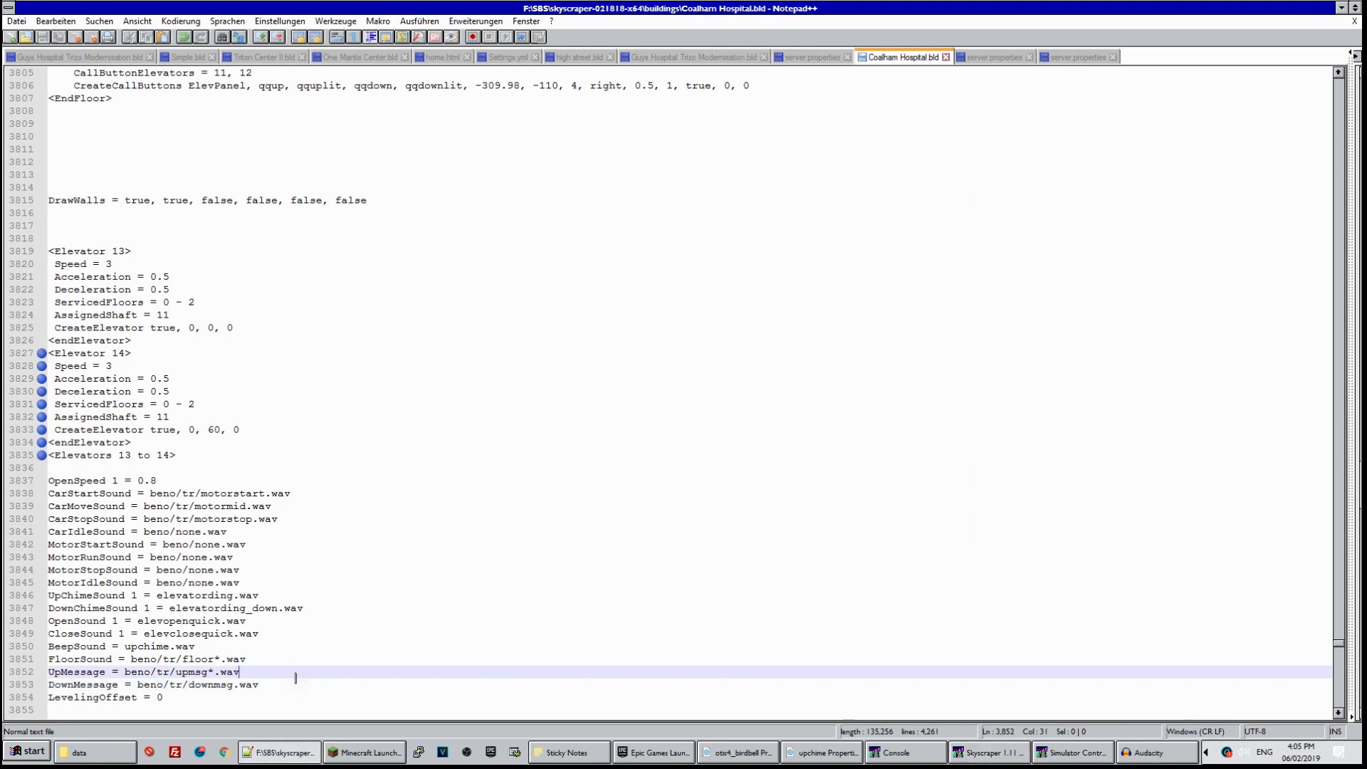
{"action": "left_click", "coordinate": [289, 684]}
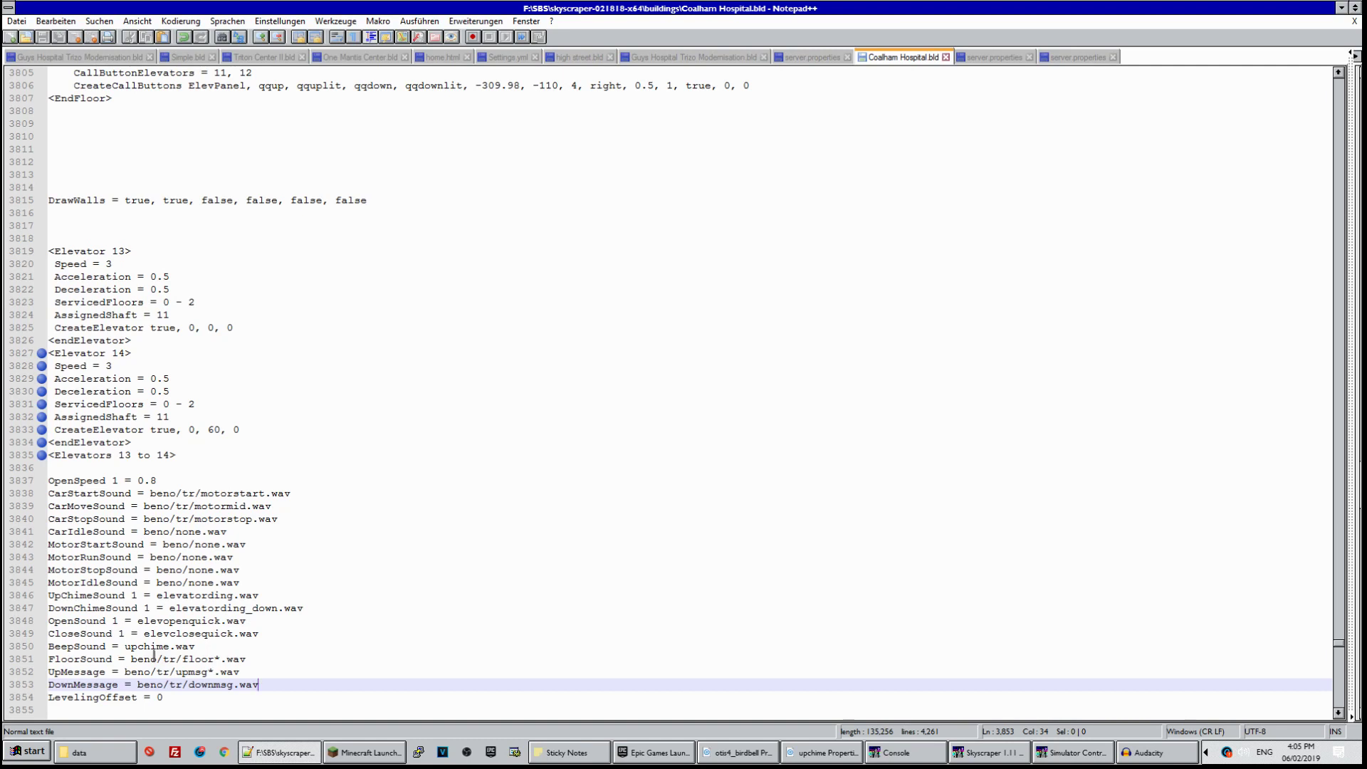
{"action": "key", "text": "Return"}
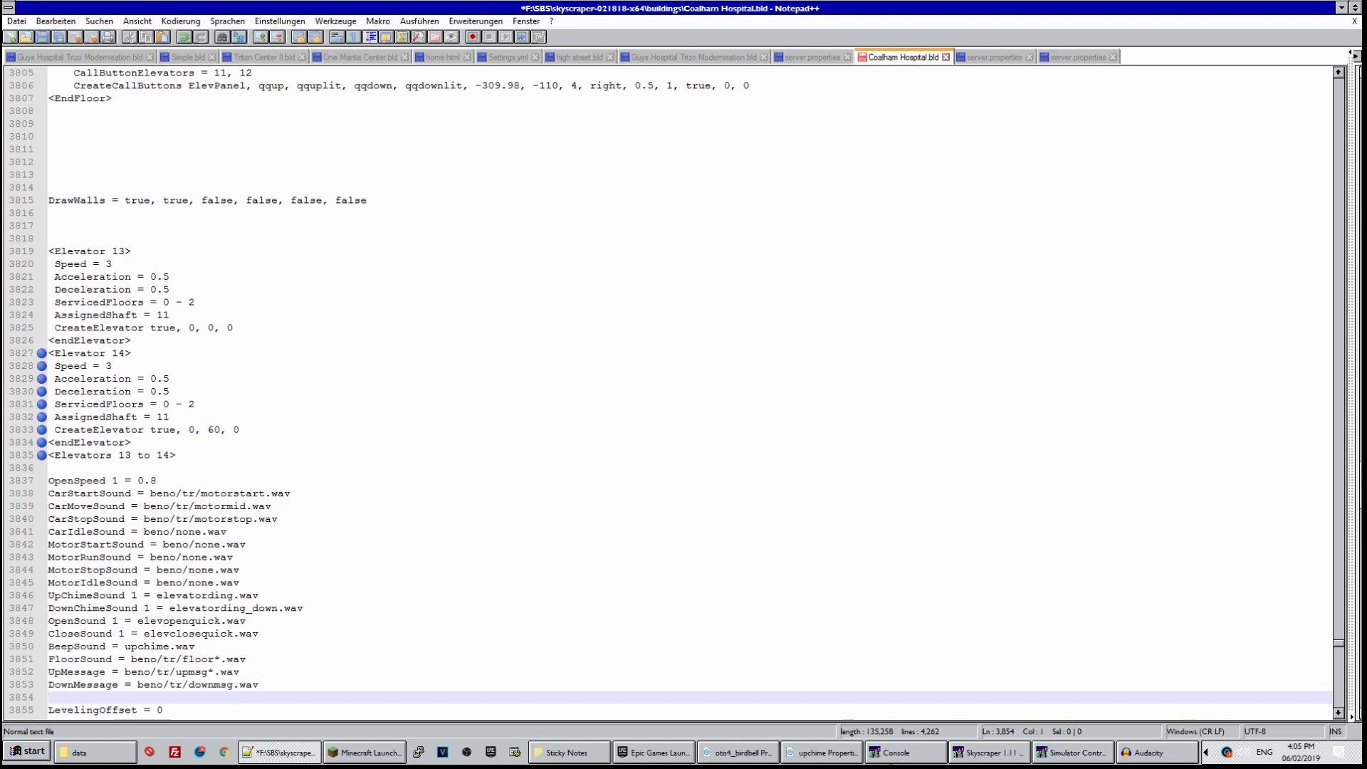
Switch to Audacity, remove the existing track and record a new spoken door-opening message
{"action": "mouse_move", "coordinate": [1115, 752]}
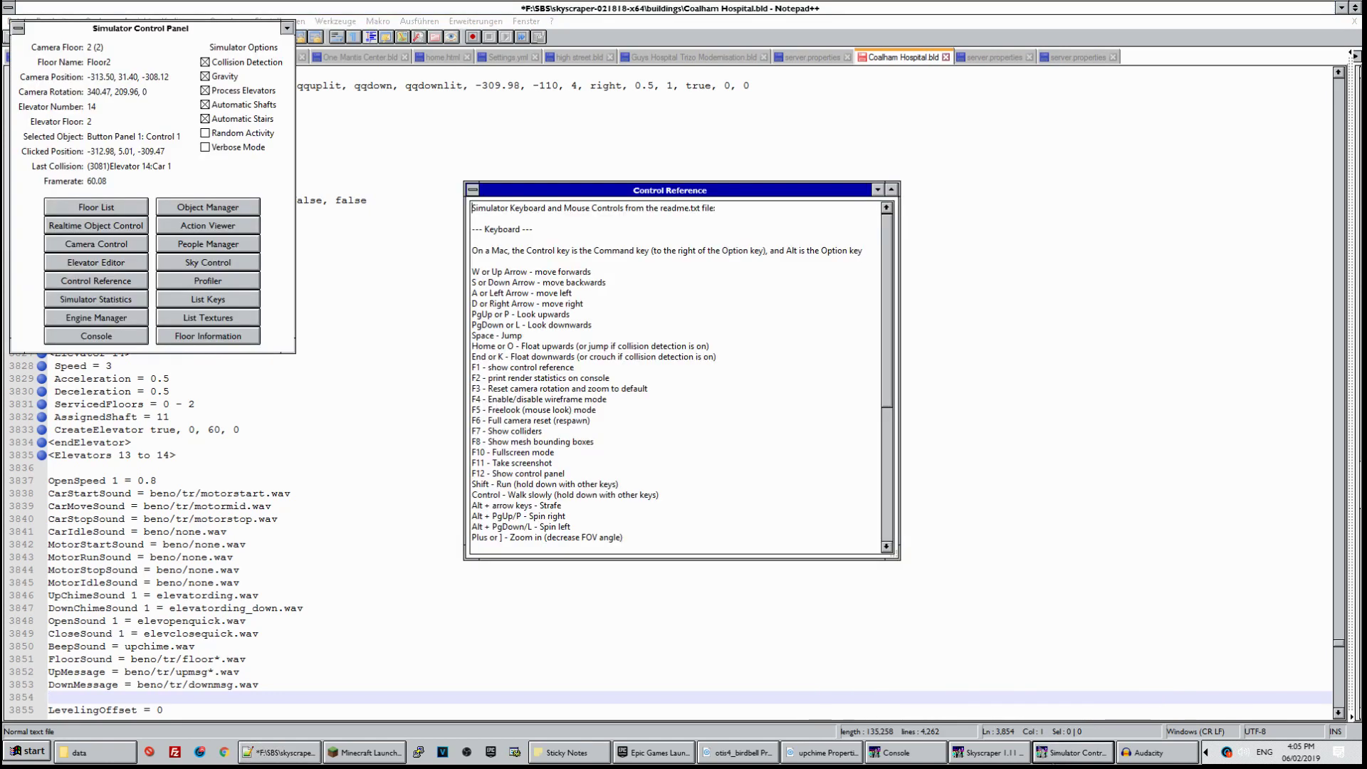
{"action": "left_click", "coordinate": [970, 752]}
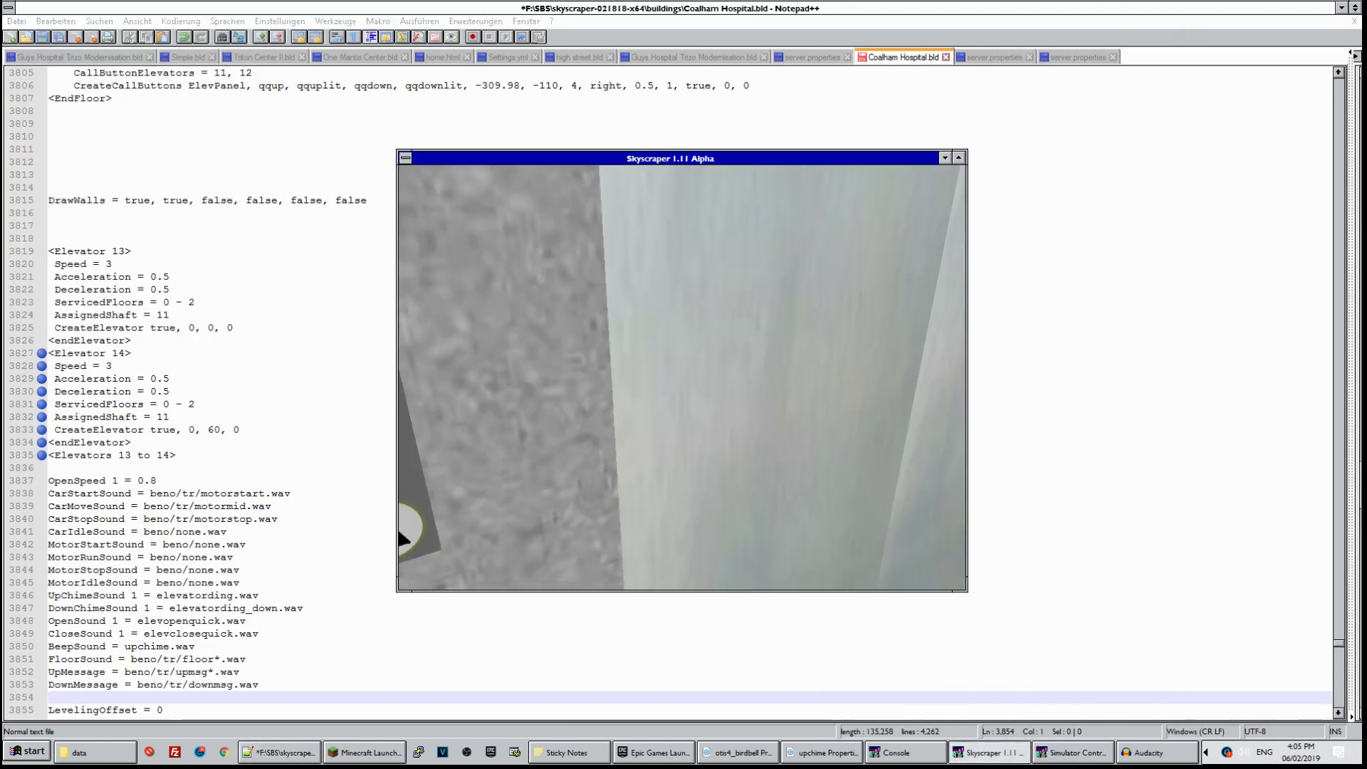
{"action": "left_click", "coordinate": [1146, 752]}
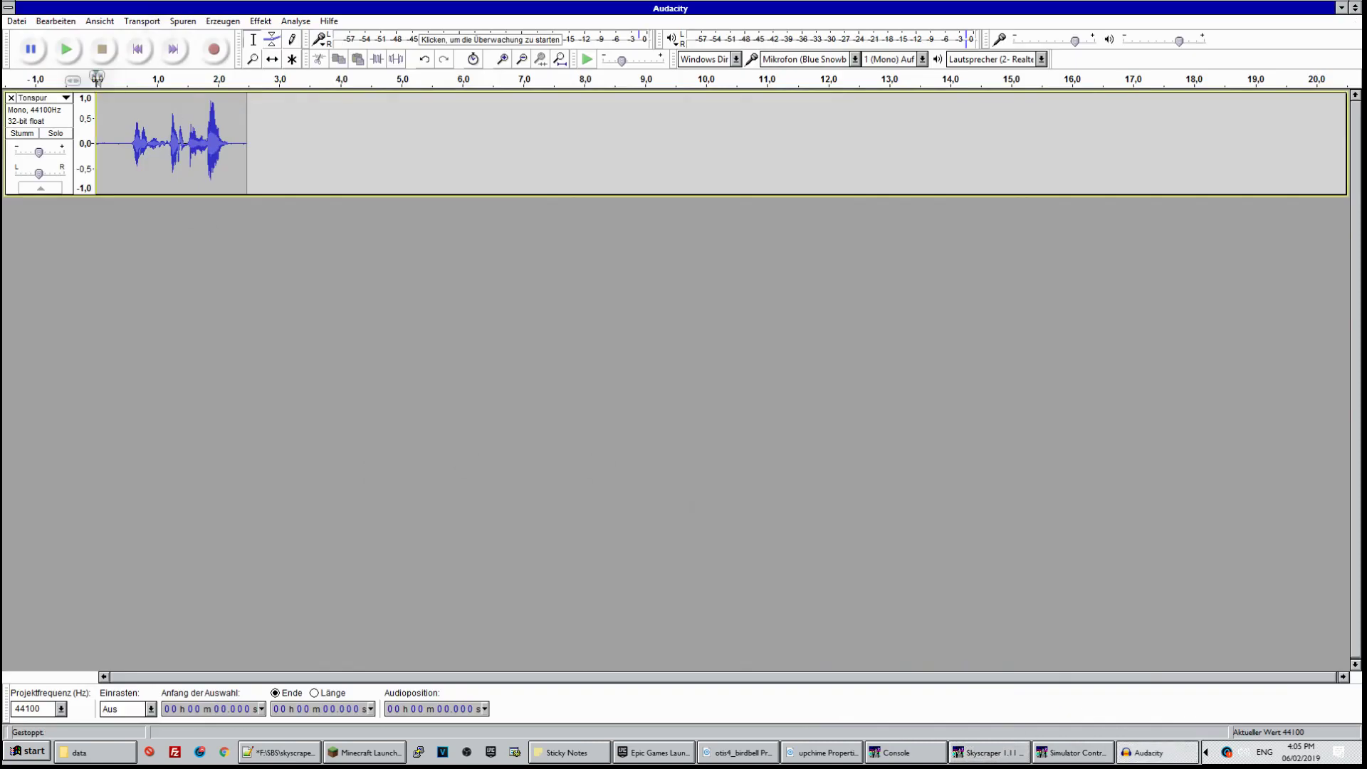
{"action": "left_click", "coordinate": [12, 98]}
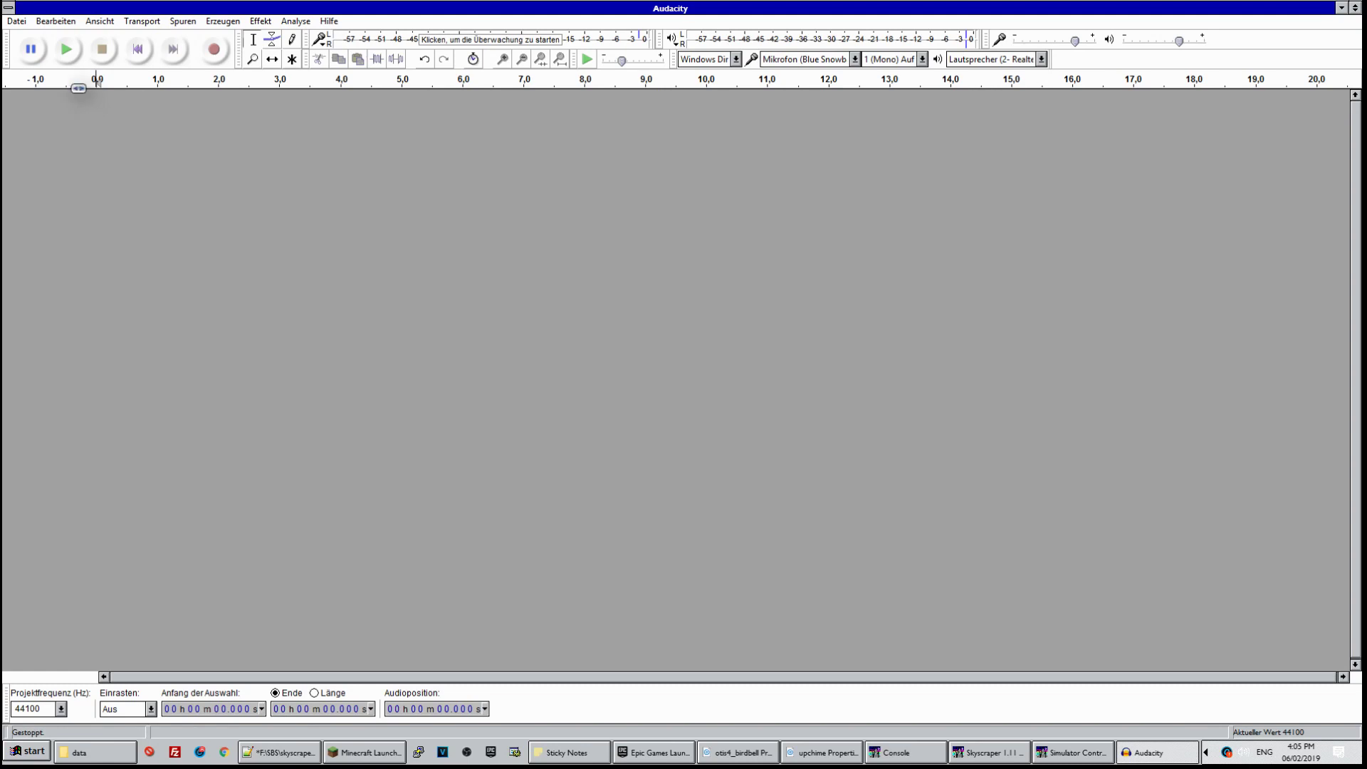
{"action": "left_click", "coordinate": [214, 50]}
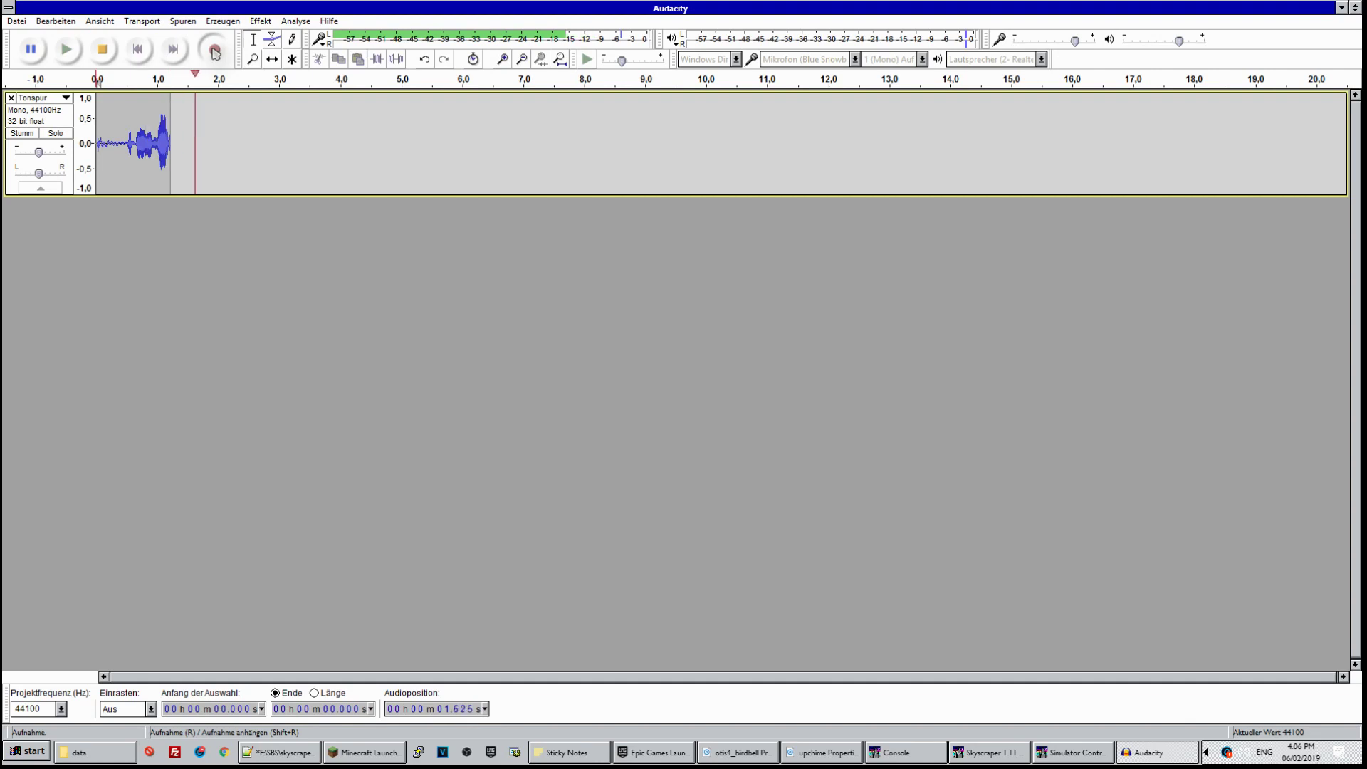
{"action": "left_click", "coordinate": [104, 51]}
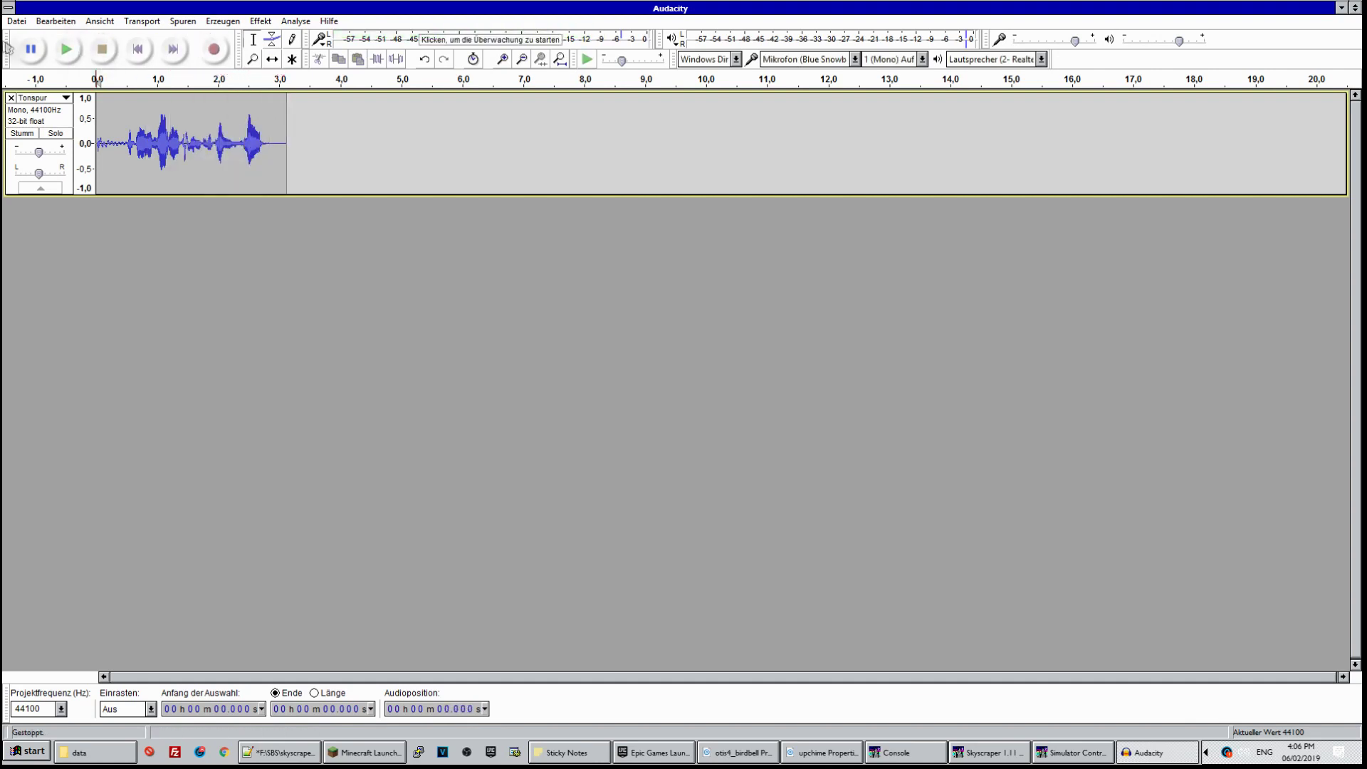
Export the recording to the tr folder as the WAV file openmsg0 with blank metadata
{"action": "left_click", "coordinate": [16, 22]}
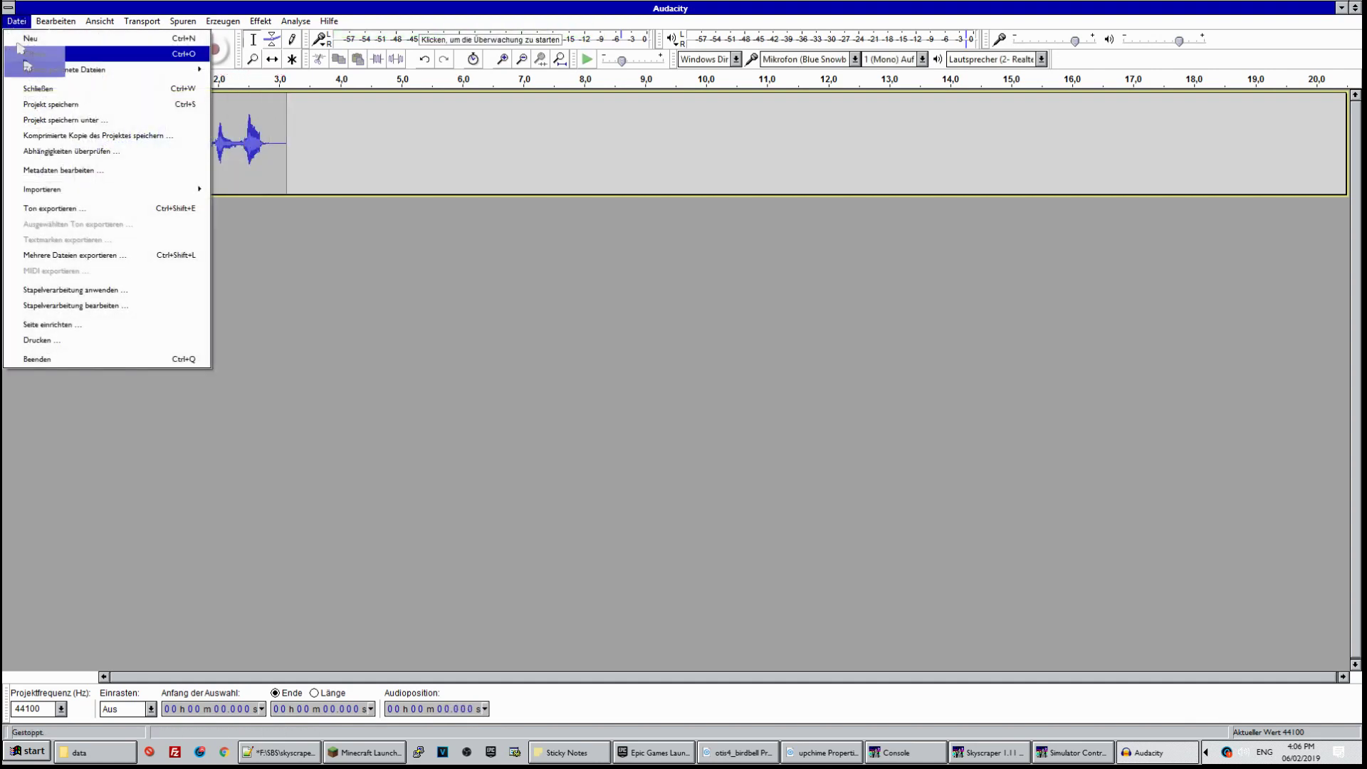
{"action": "left_click", "coordinate": [33, 209]}
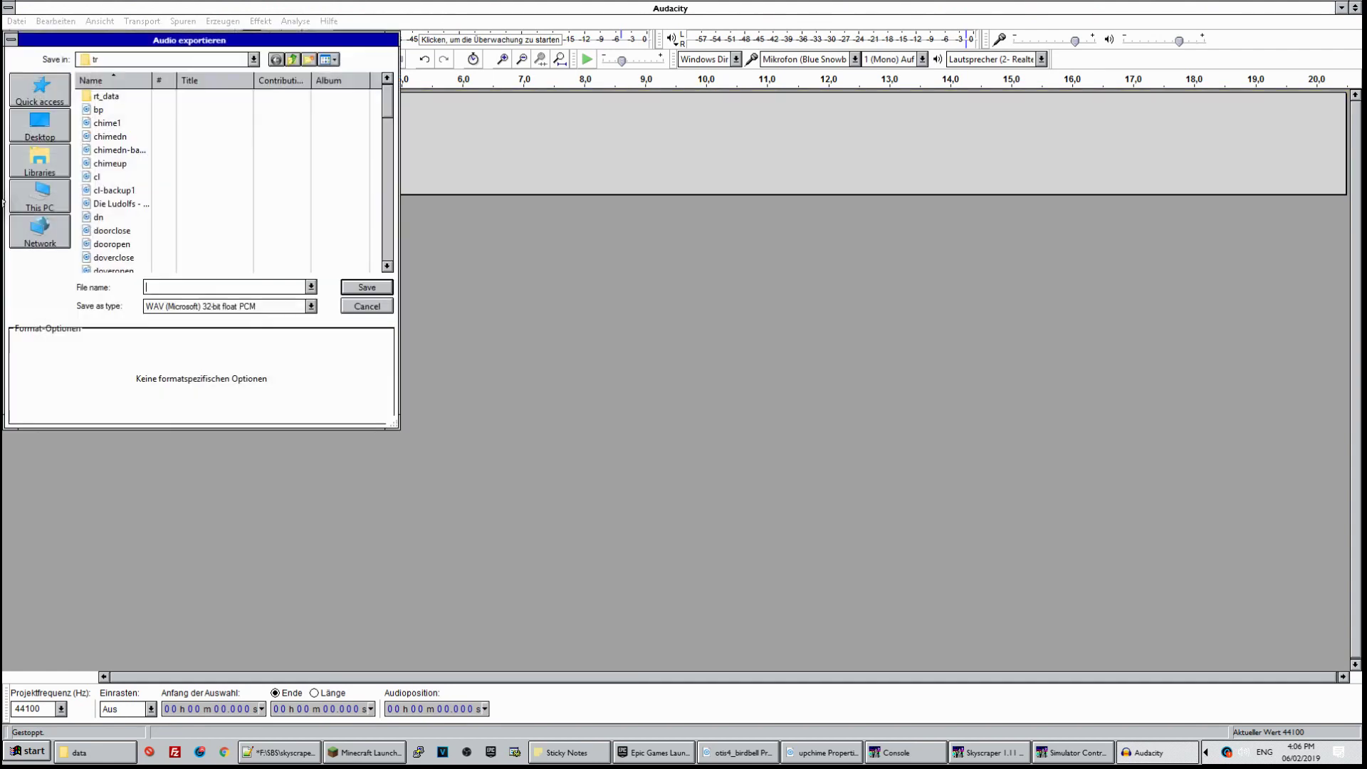
{"action": "type", "text": "openmsg0"}
{"action": "key", "text": "Return"}
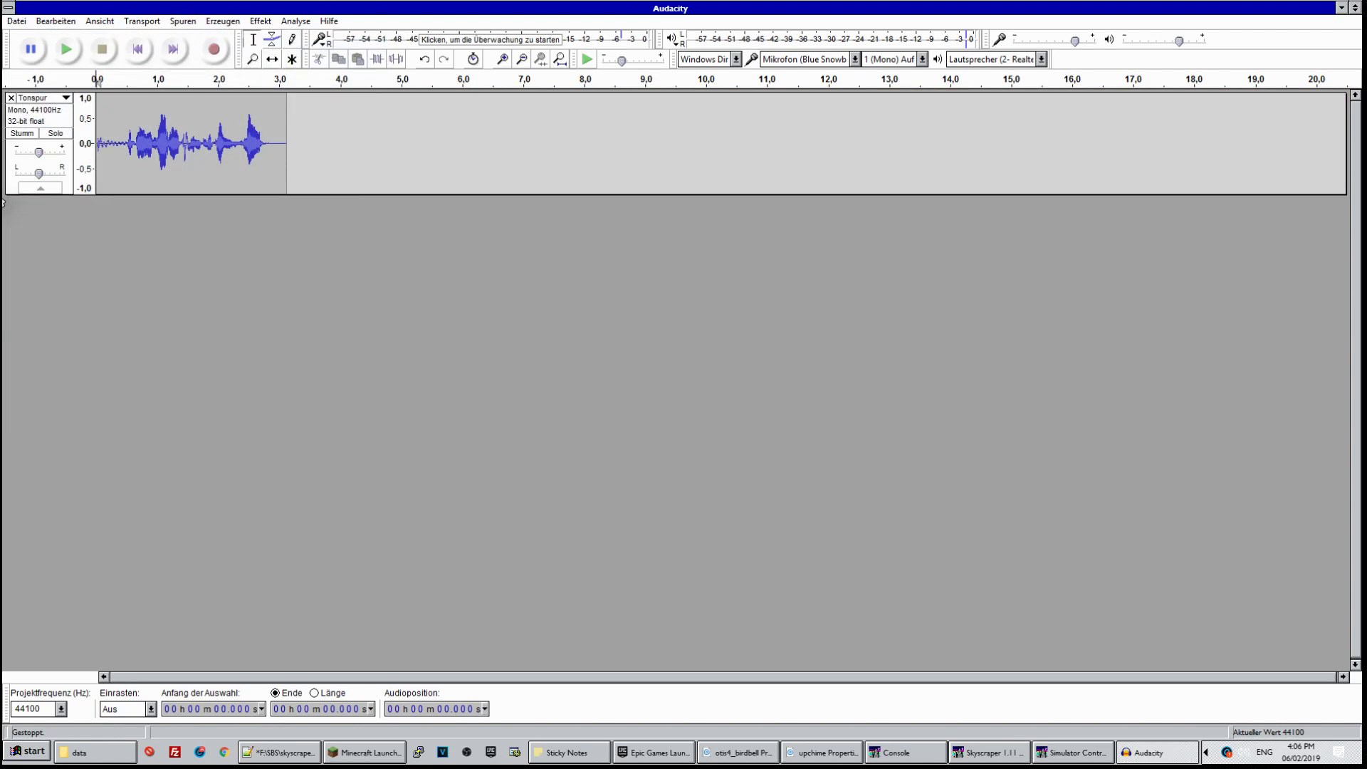
{"action": "key", "text": "Return"}
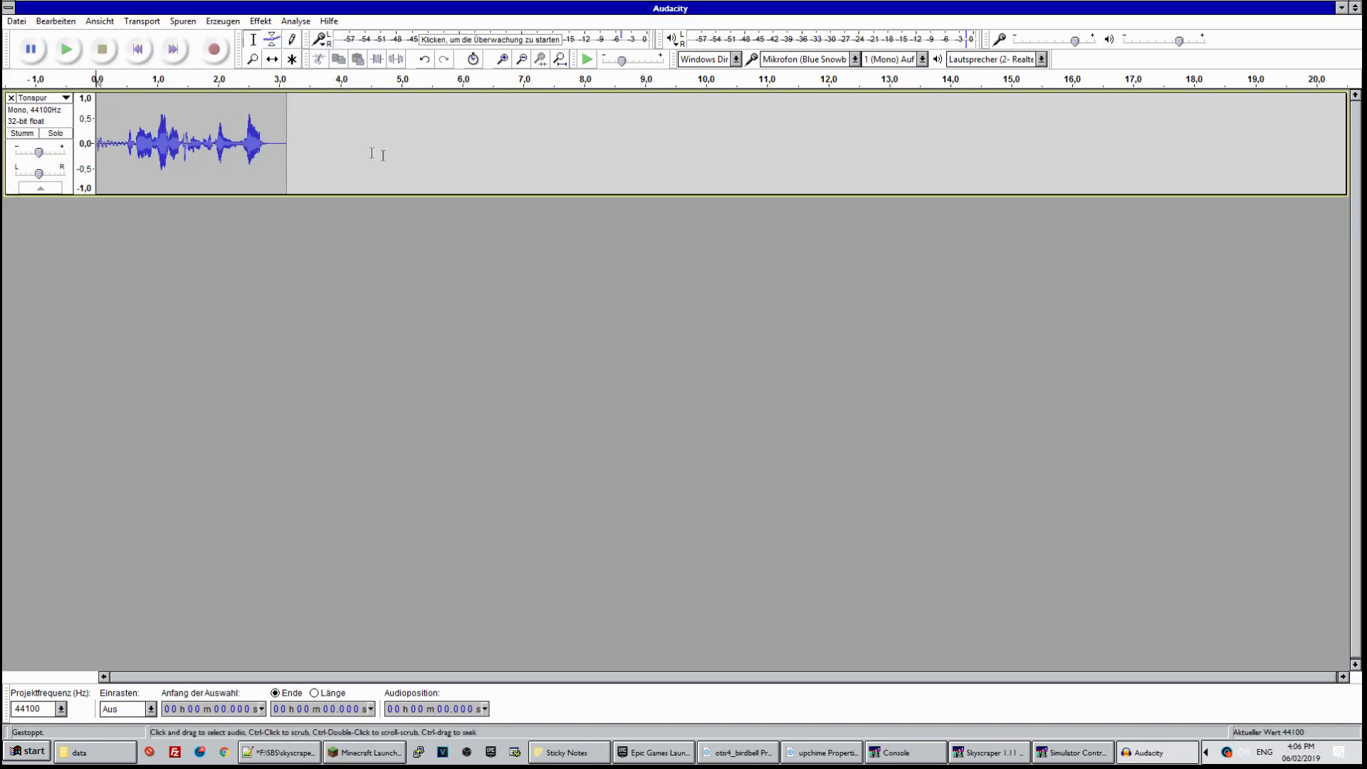
Replace the openmsg0 track with a second door-opening recording and export it as the next numbered openmsg WAV file in the tr folder
{"action": "left_click", "coordinate": [11, 98]}
{"action": "left_click", "coordinate": [211, 57]}
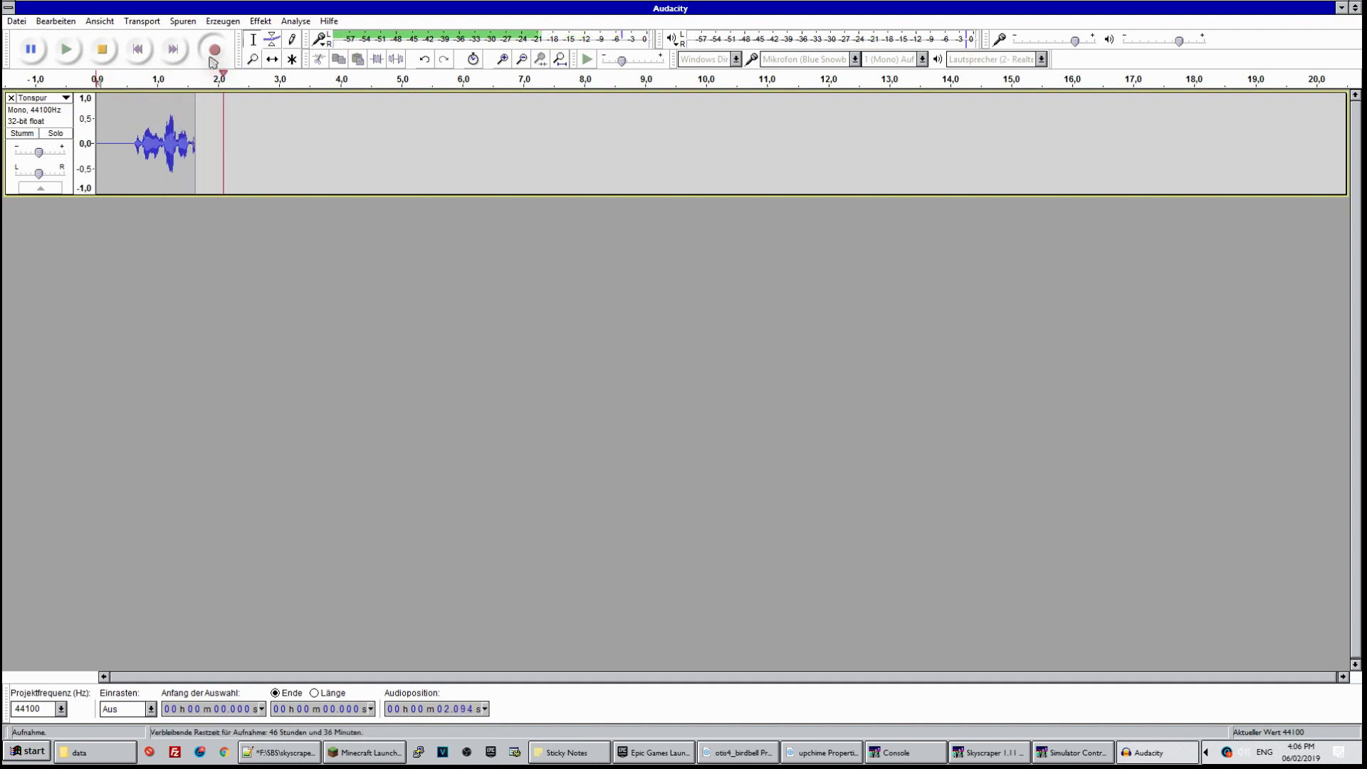
{"action": "left_click", "coordinate": [104, 61]}
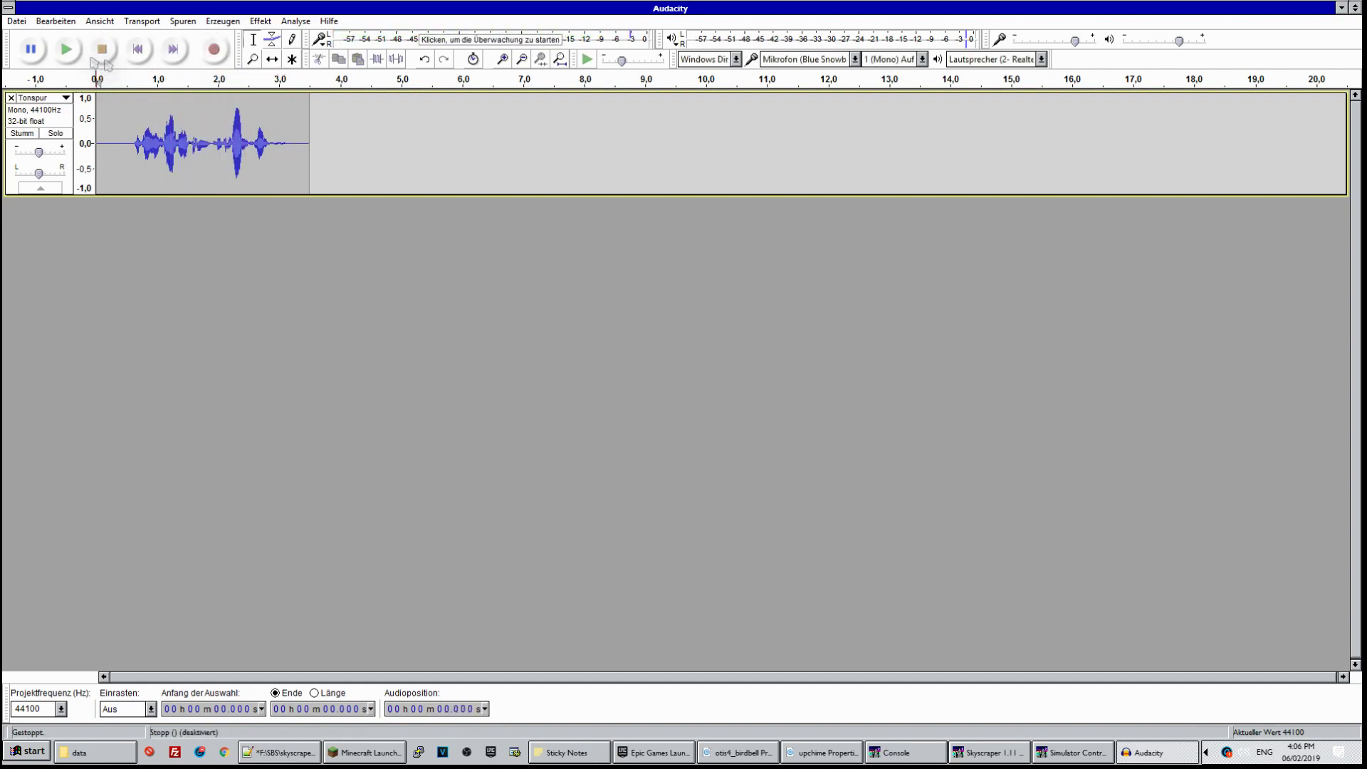
{"action": "left_click", "coordinate": [16, 21]}
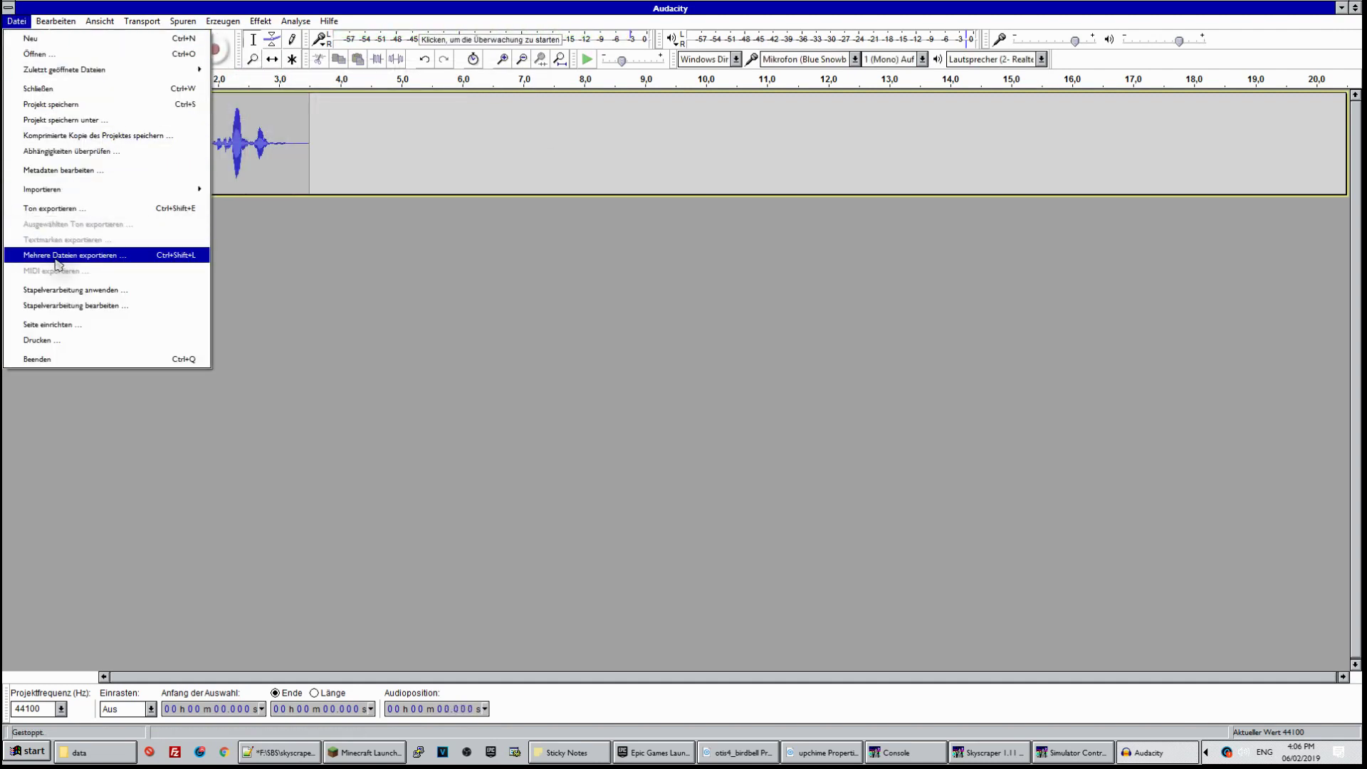
{"action": "left_click", "coordinate": [47, 208]}
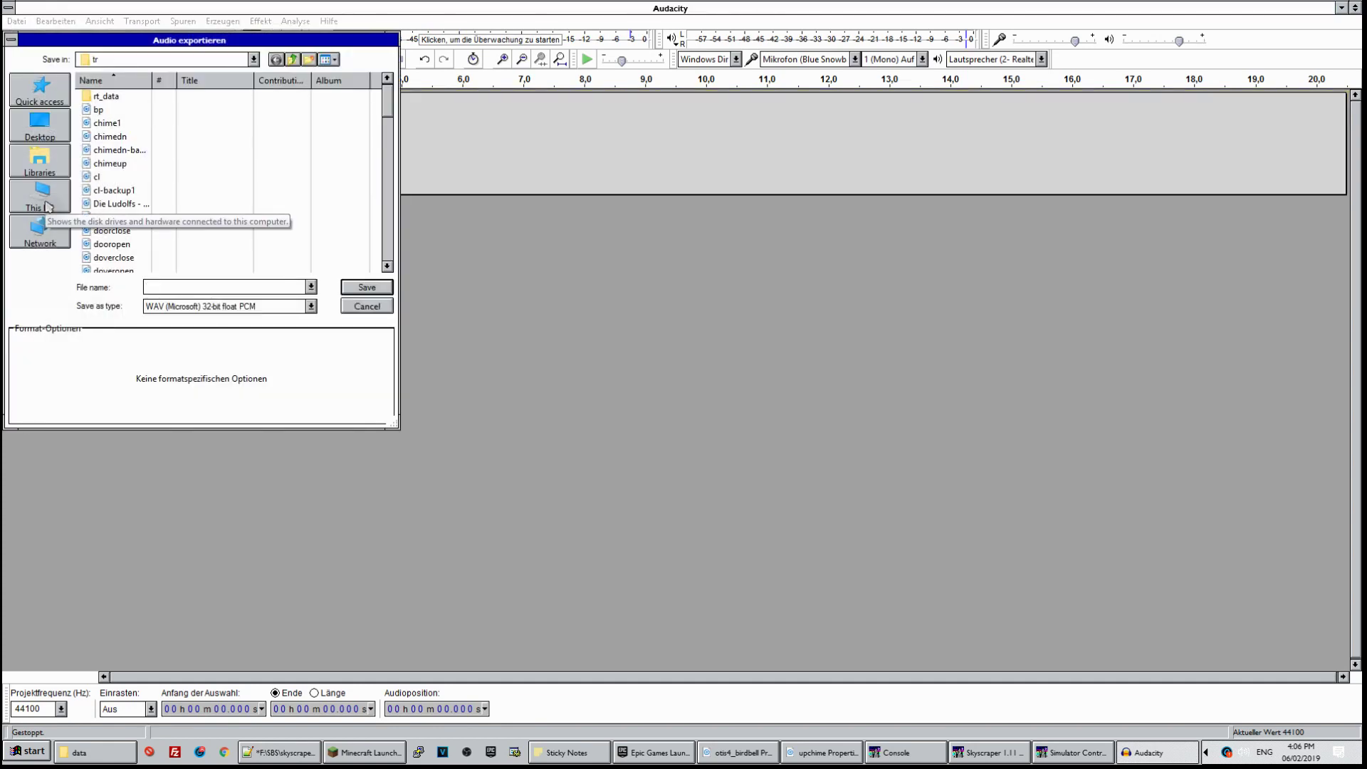
{"action": "type", "text": "door"}
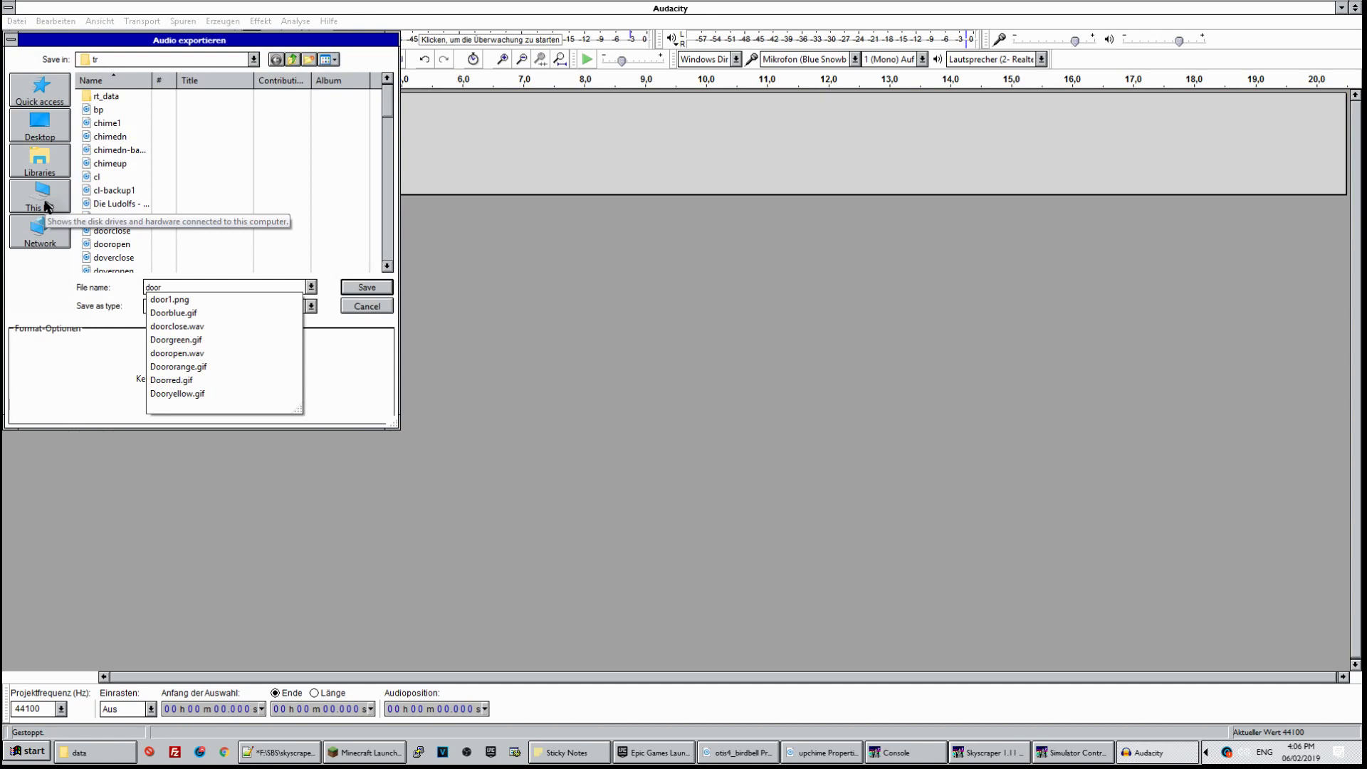
{"action": "key", "text": "BackSpace"}
{"action": "key", "text": "BackSpace"}
{"action": "key", "text": "BackSpace"}
{"action": "type", "text": "openmsg"}
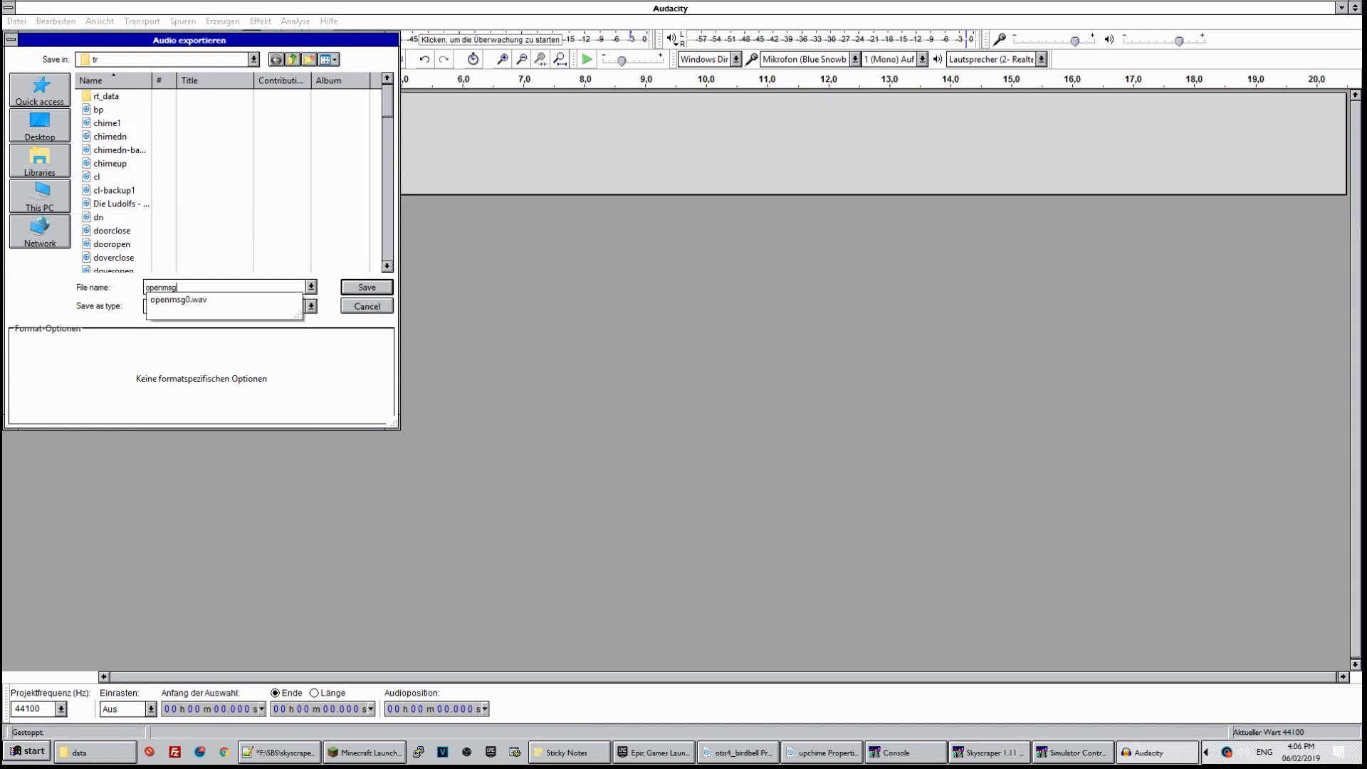
{"action": "key", "text": "Return"}
{"action": "key", "text": "Return"}
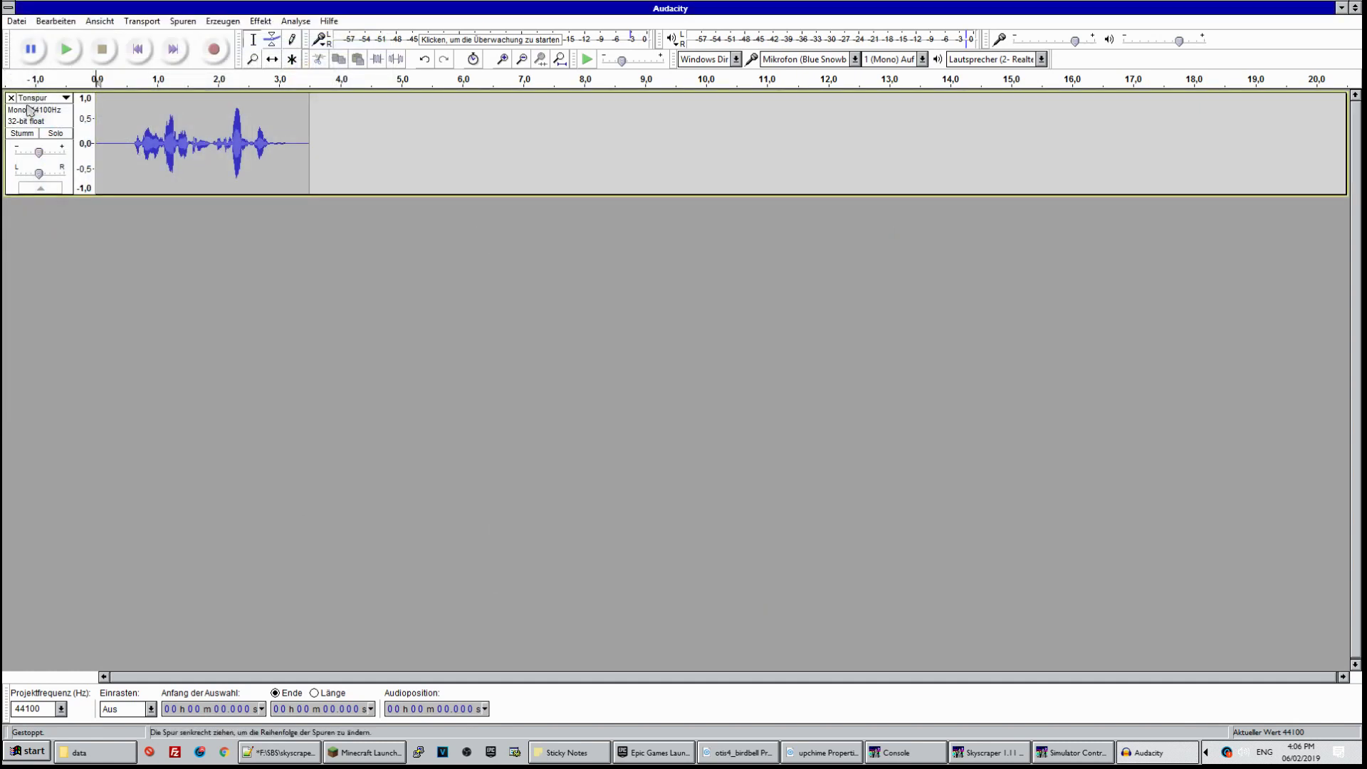
Clear the track, record a third door-opening message and export it to the tr folder as openmsg2
{"action": "left_click", "coordinate": [11, 97]}
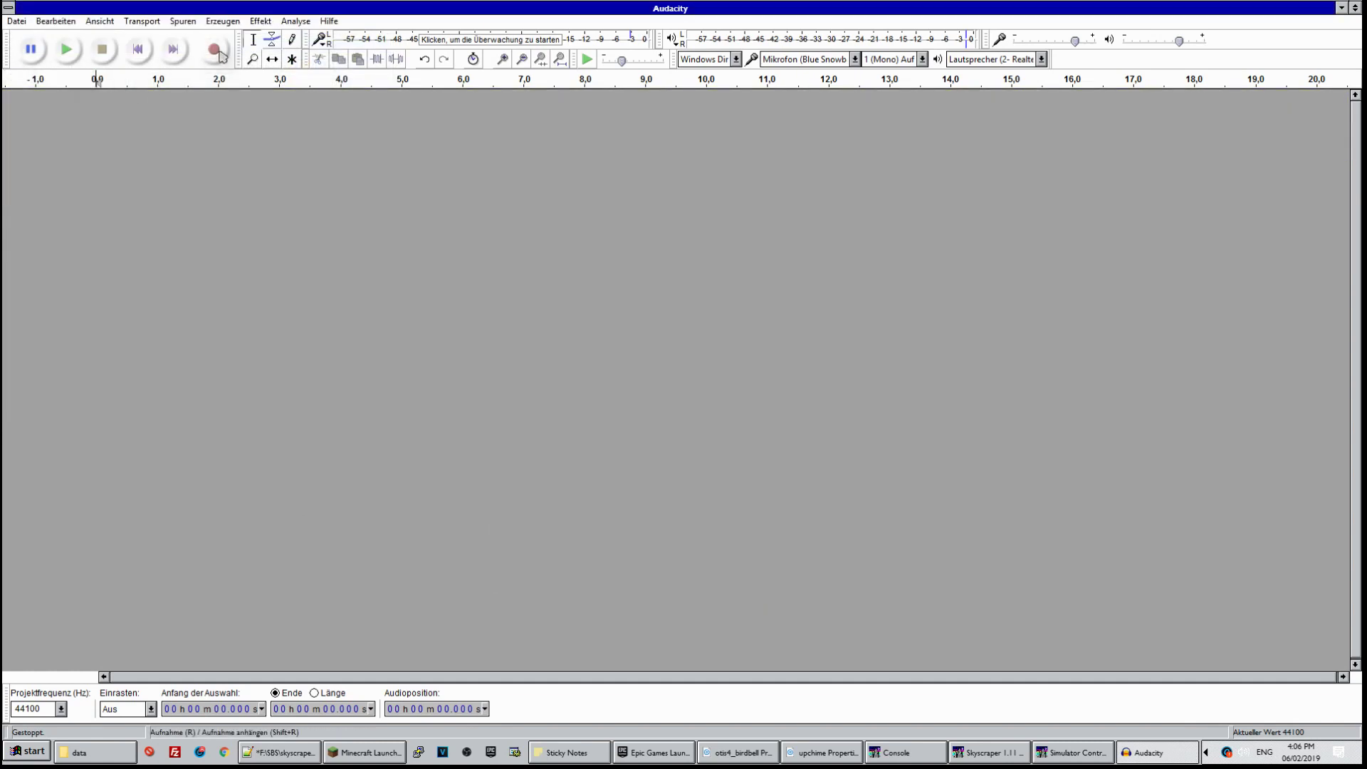
{"action": "left_click", "coordinate": [215, 50]}
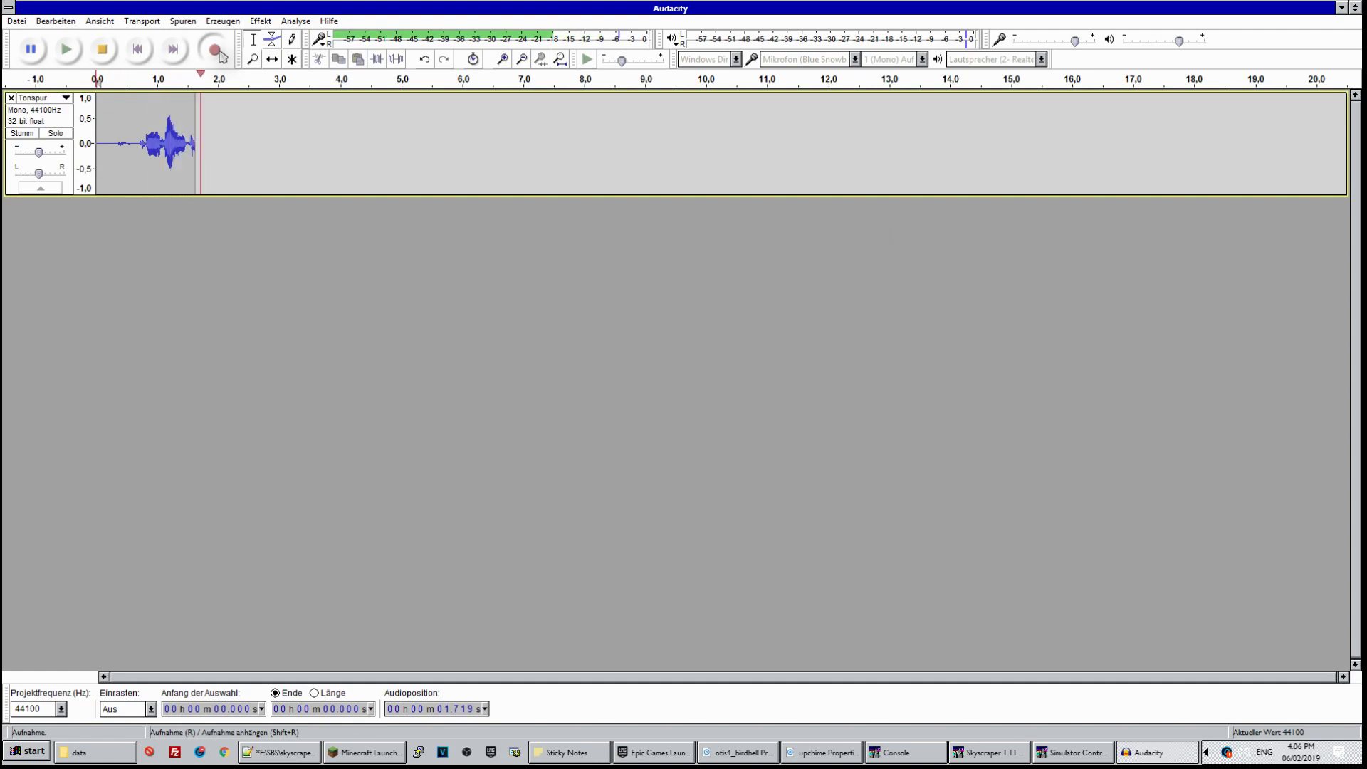
{"action": "left_click", "coordinate": [113, 55]}
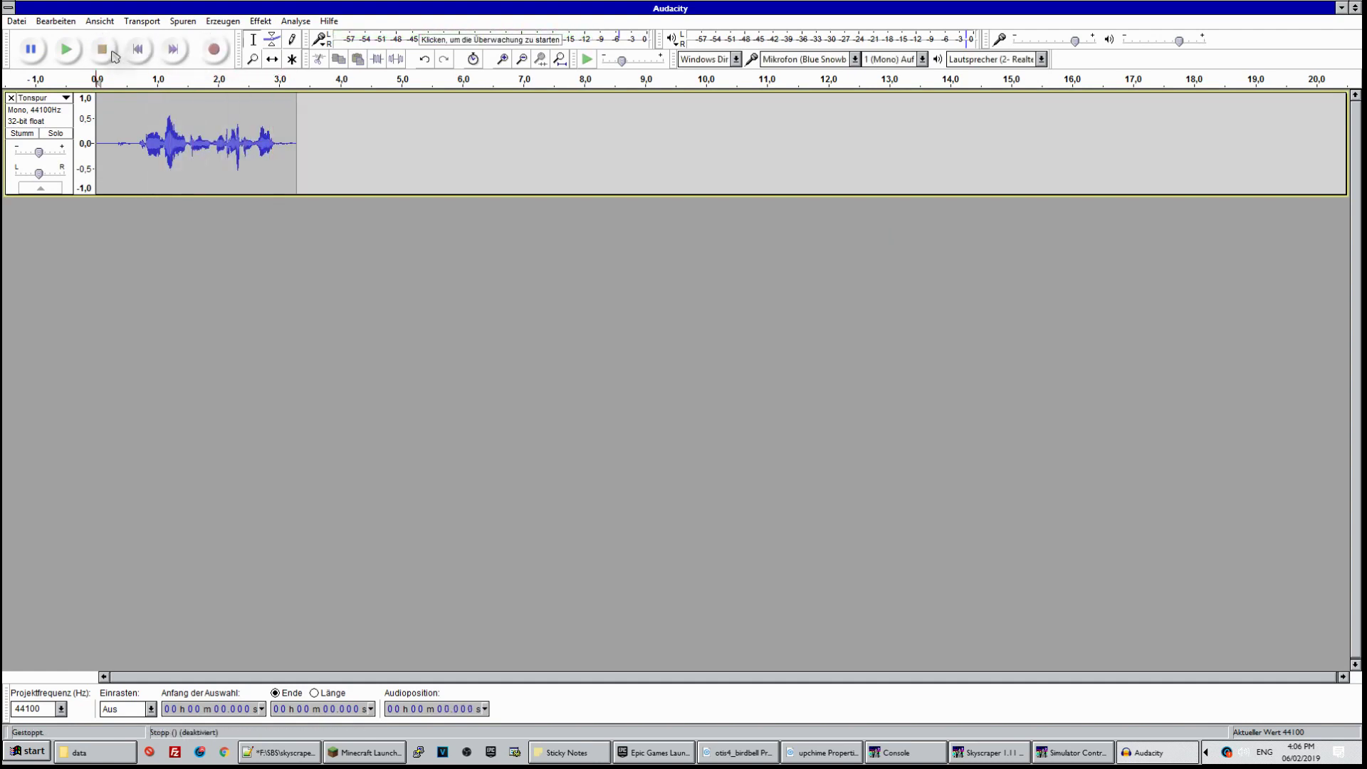
{"action": "left_click", "coordinate": [15, 22]}
{"action": "left_click", "coordinate": [11, 207]}
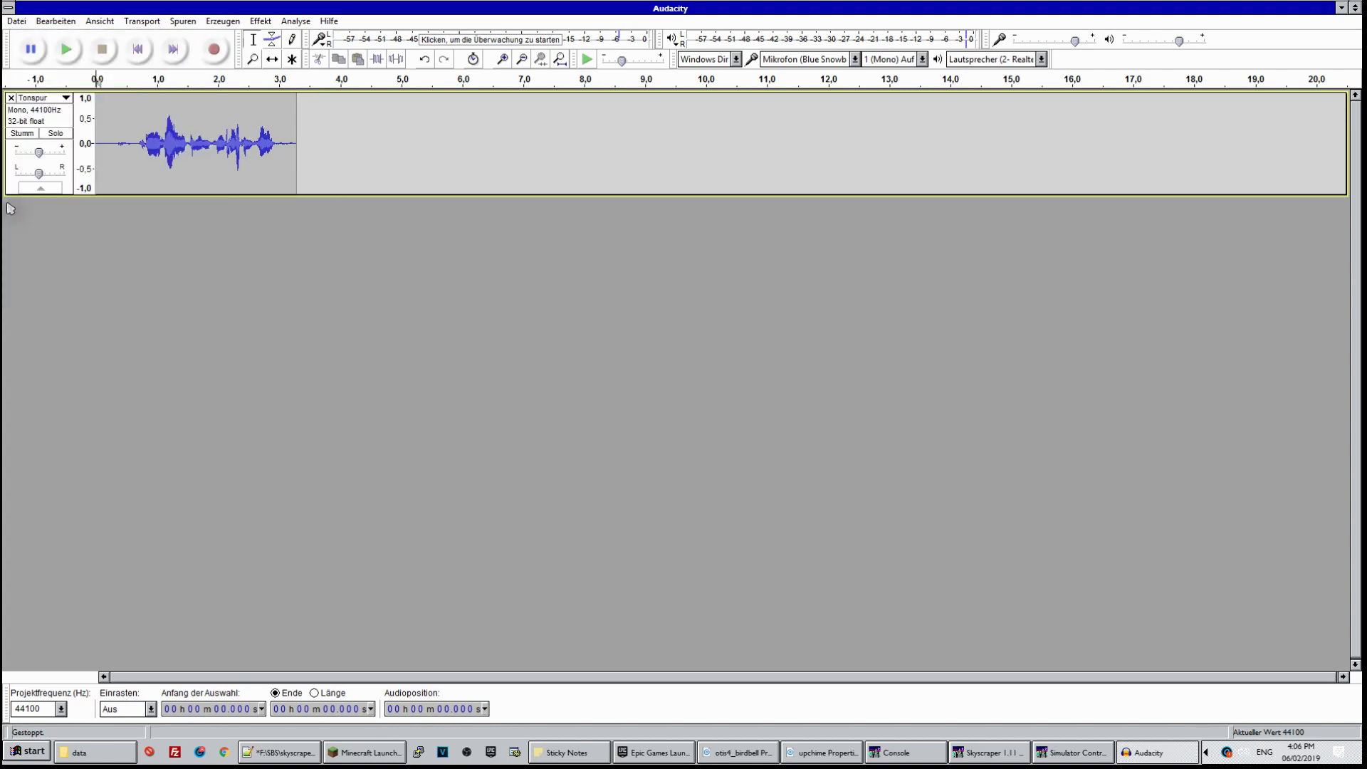
{"action": "type", "text": "openmsg"}
{"action": "key", "text": "Return"}
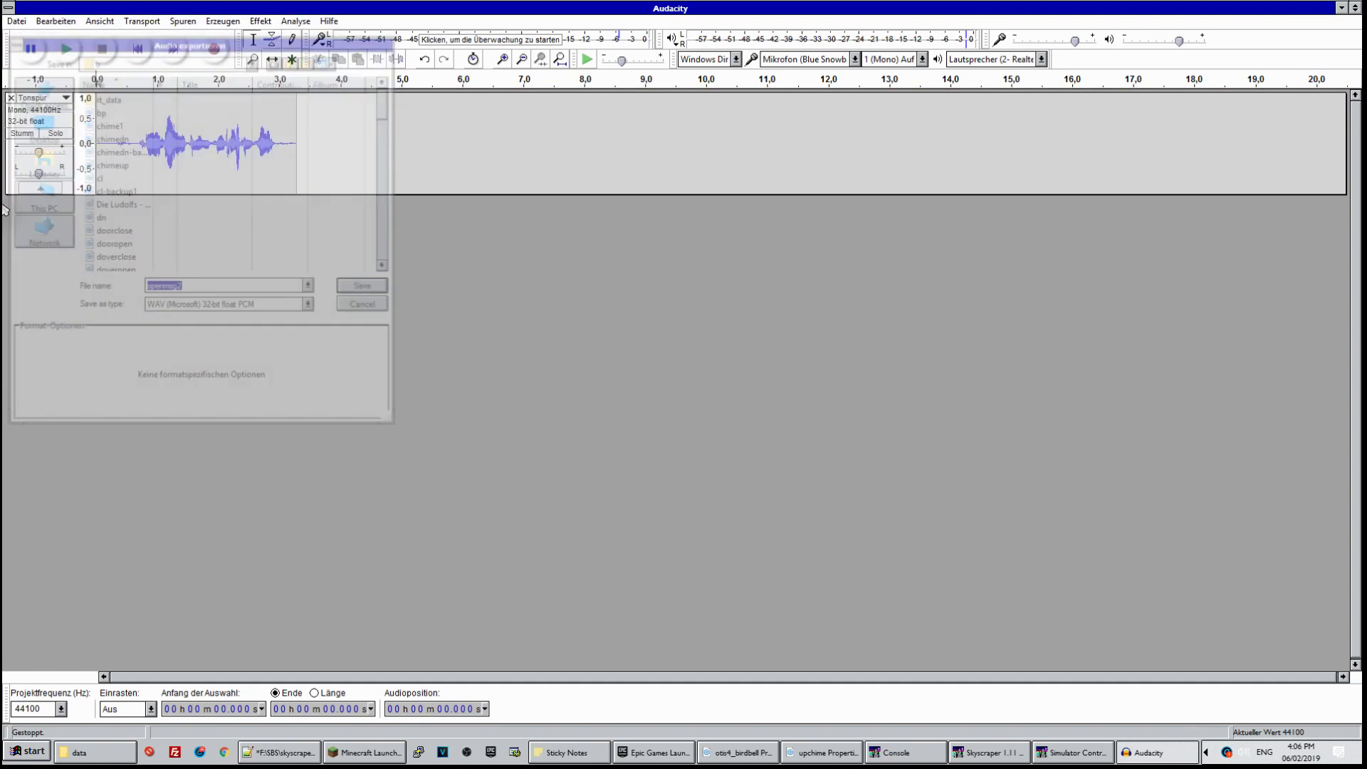
{"action": "key", "text": "Return"}
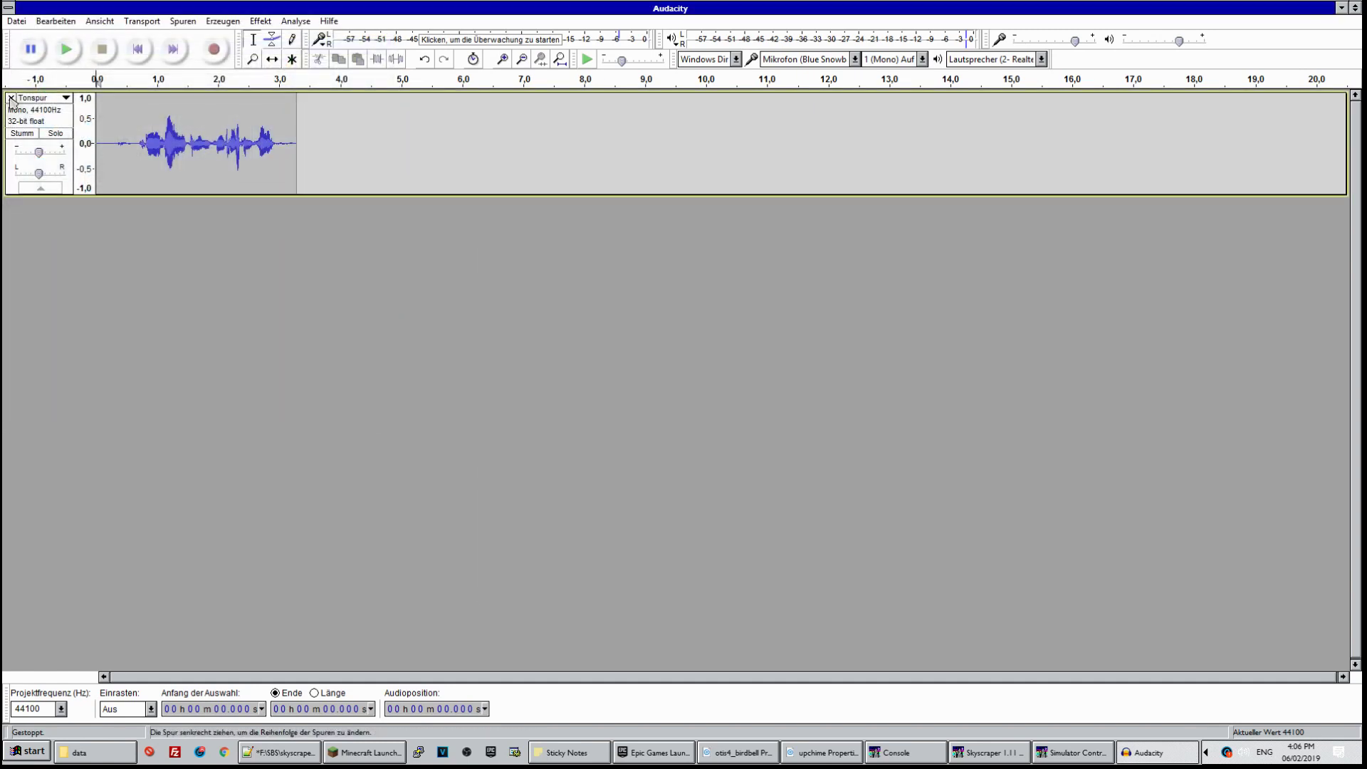
Replace the track with a recorded door-closing message and export it as the close message WAV file in the tr folder
{"action": "left_click", "coordinate": [11, 98]}
{"action": "left_click", "coordinate": [213, 49]}
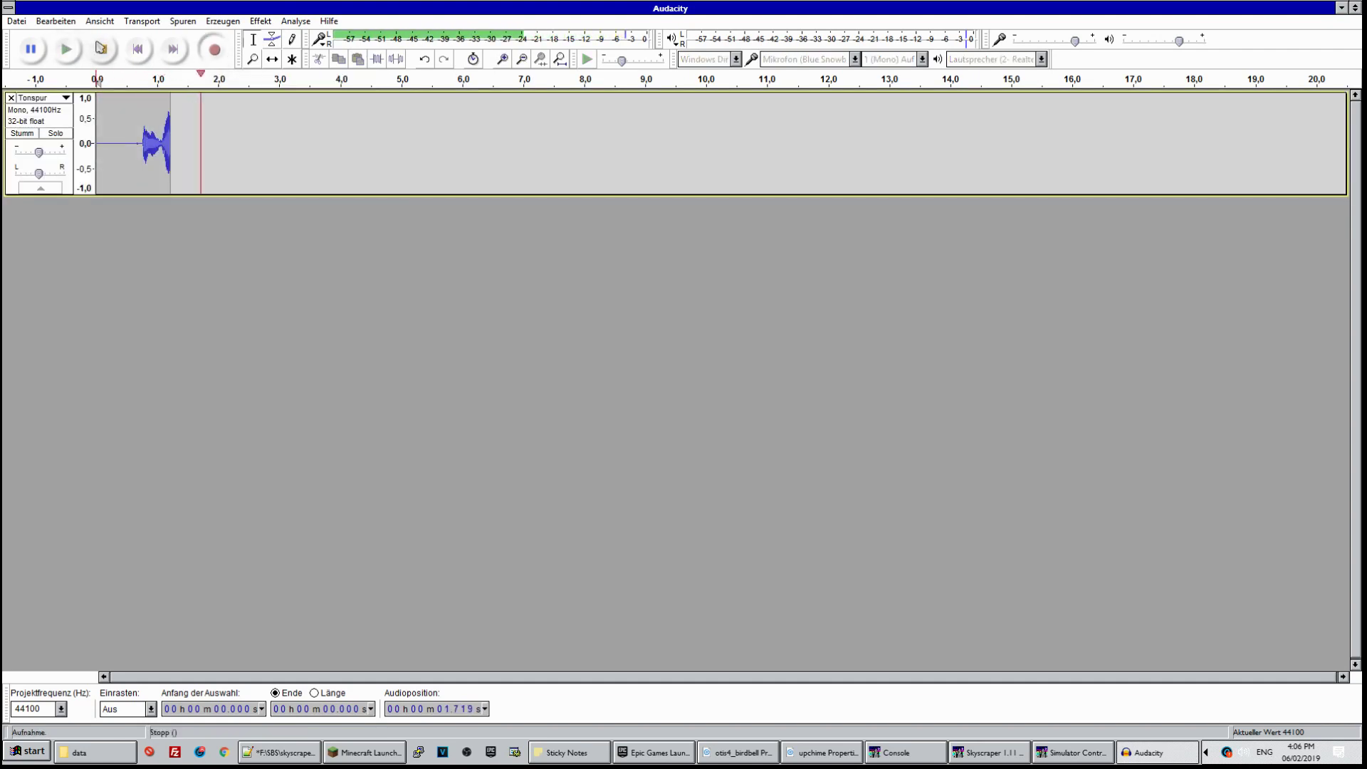
{"action": "key", "text": "space"}
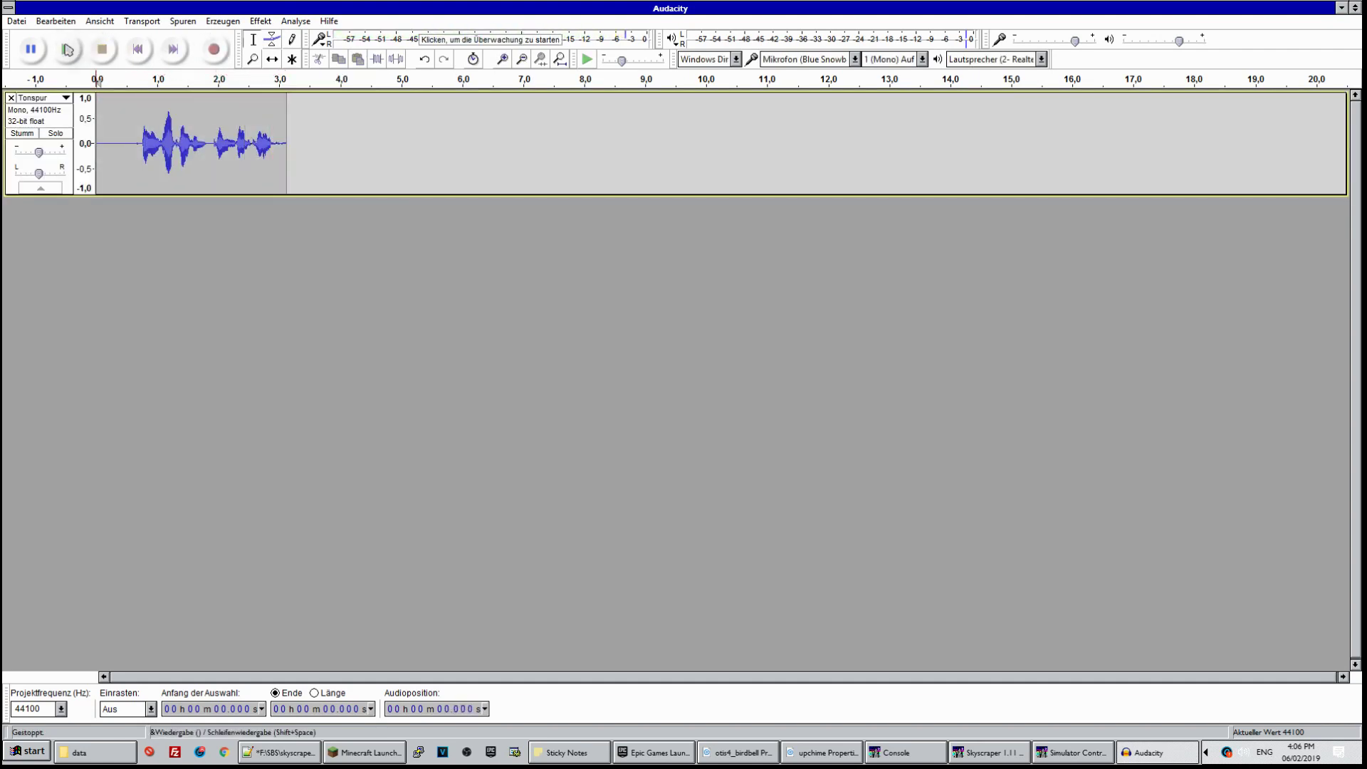
{"action": "left_click", "coordinate": [17, 21]}
{"action": "left_click", "coordinate": [50, 208]}
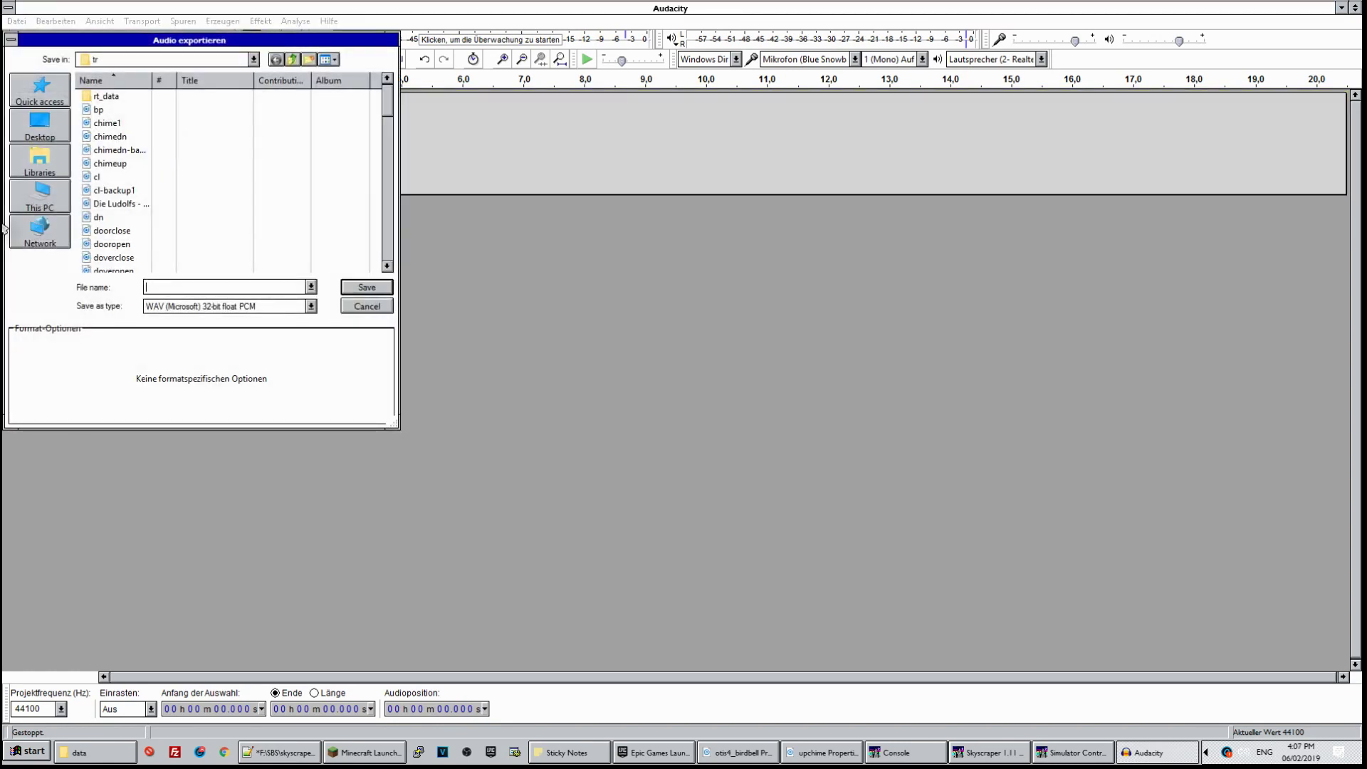
{"action": "type", "text": "closem"}
{"action": "key", "text": "Return"}
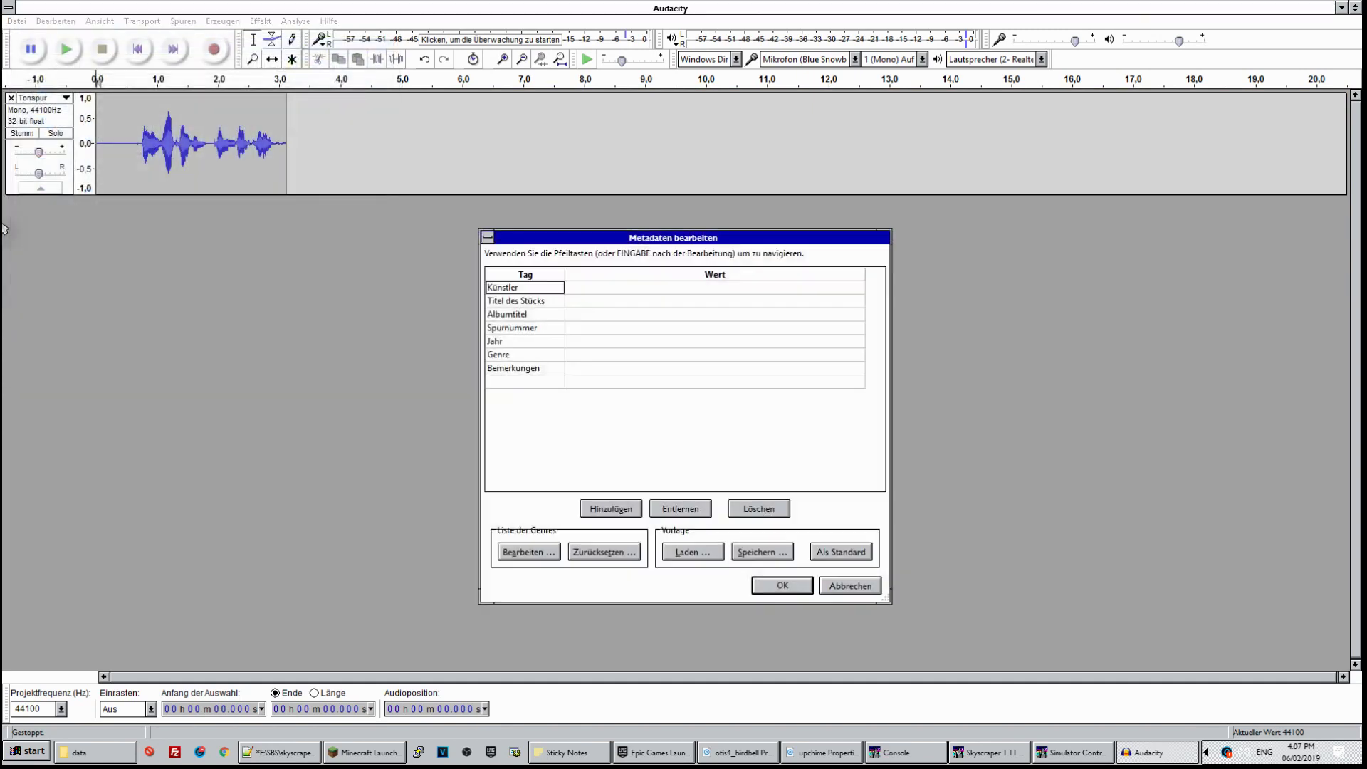
{"action": "key", "text": "Return"}
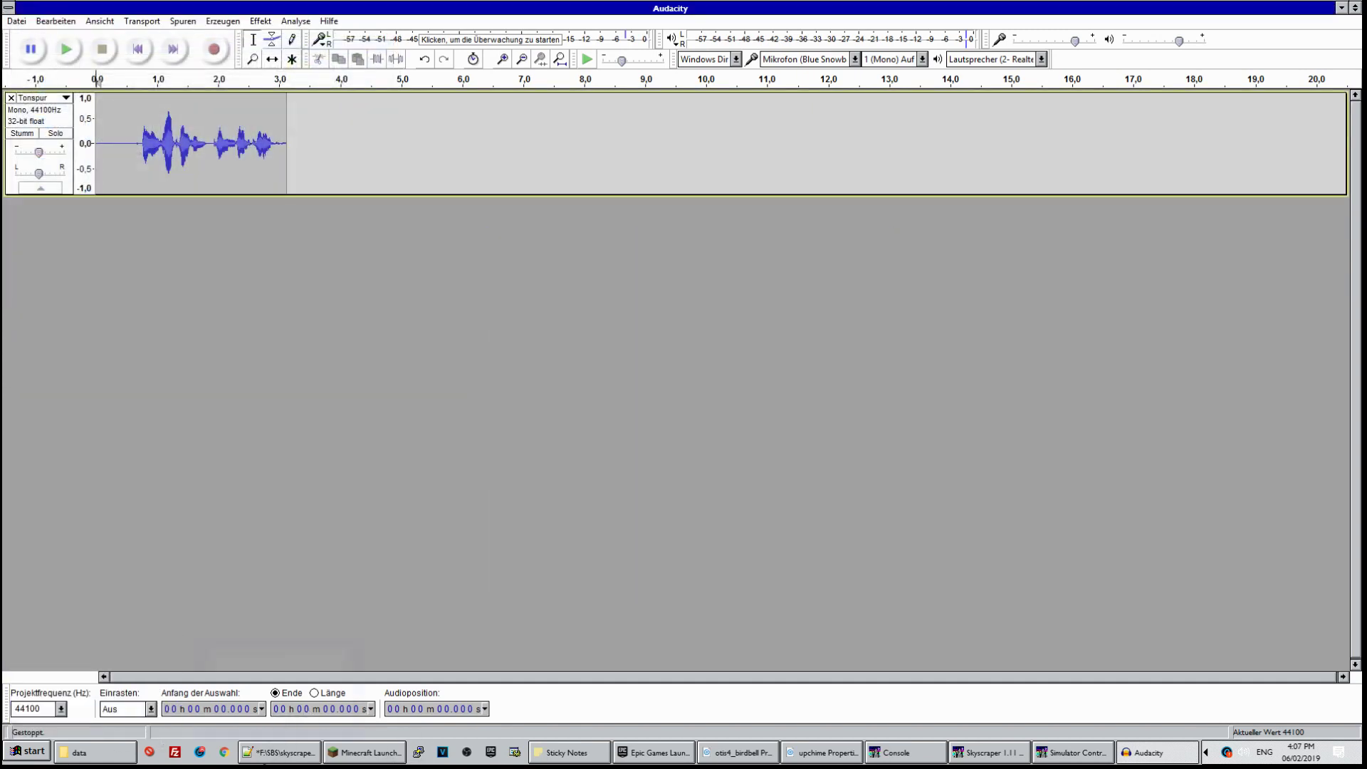
Return to Coalham Hospital.bld in Notepad++ and enter OpenMessage = beno/tr/openmsg*.wav below the DownMessage line
{"action": "left_click", "coordinate": [280, 749]}
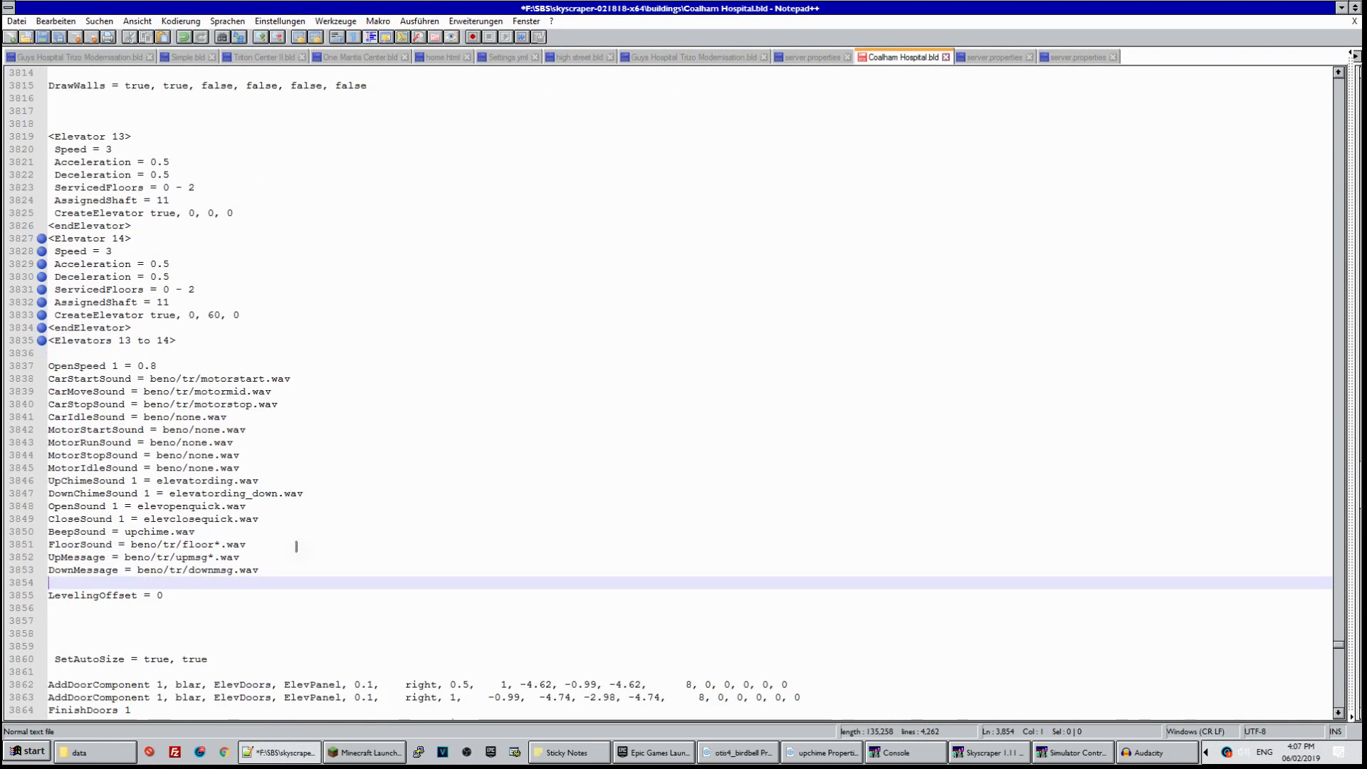
{"action": "type", "text": "OpenM"}
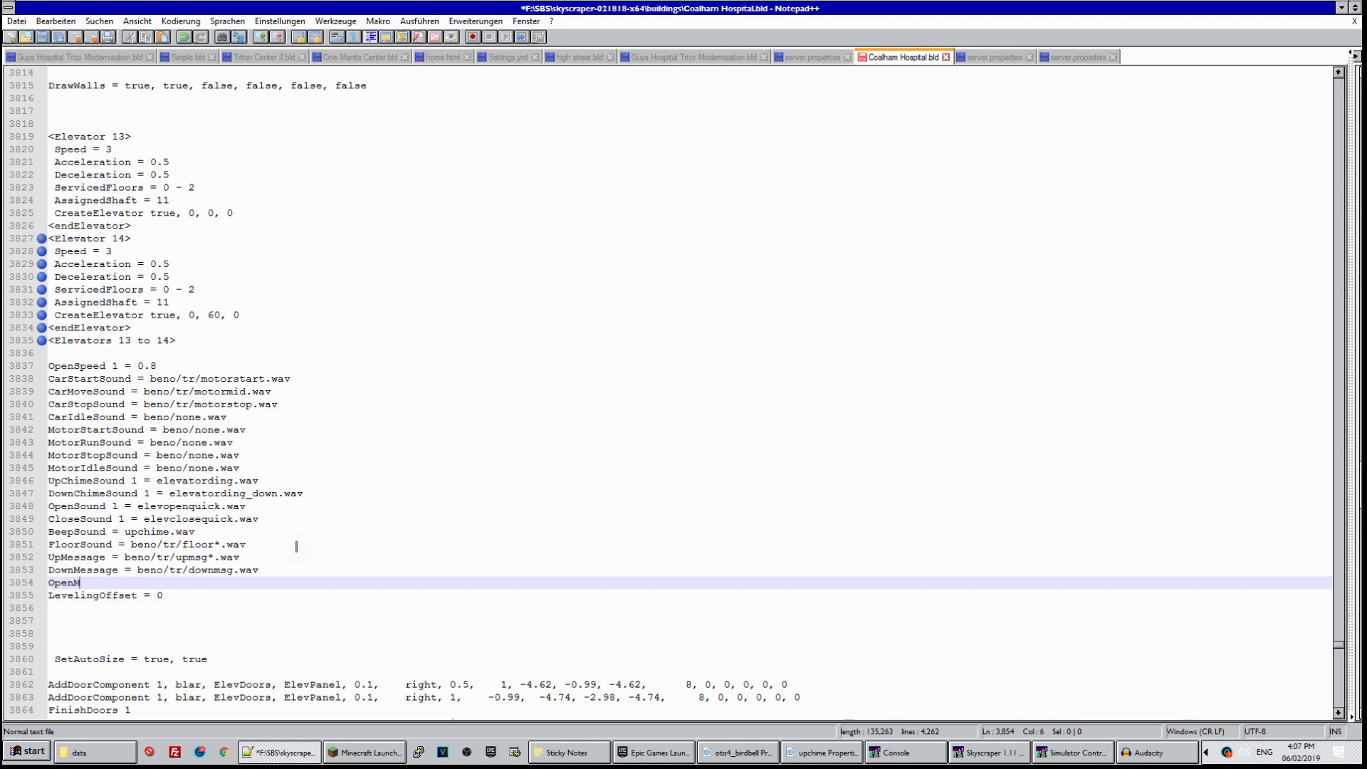
{"action": "type", "text": "essage = beno/tr"}
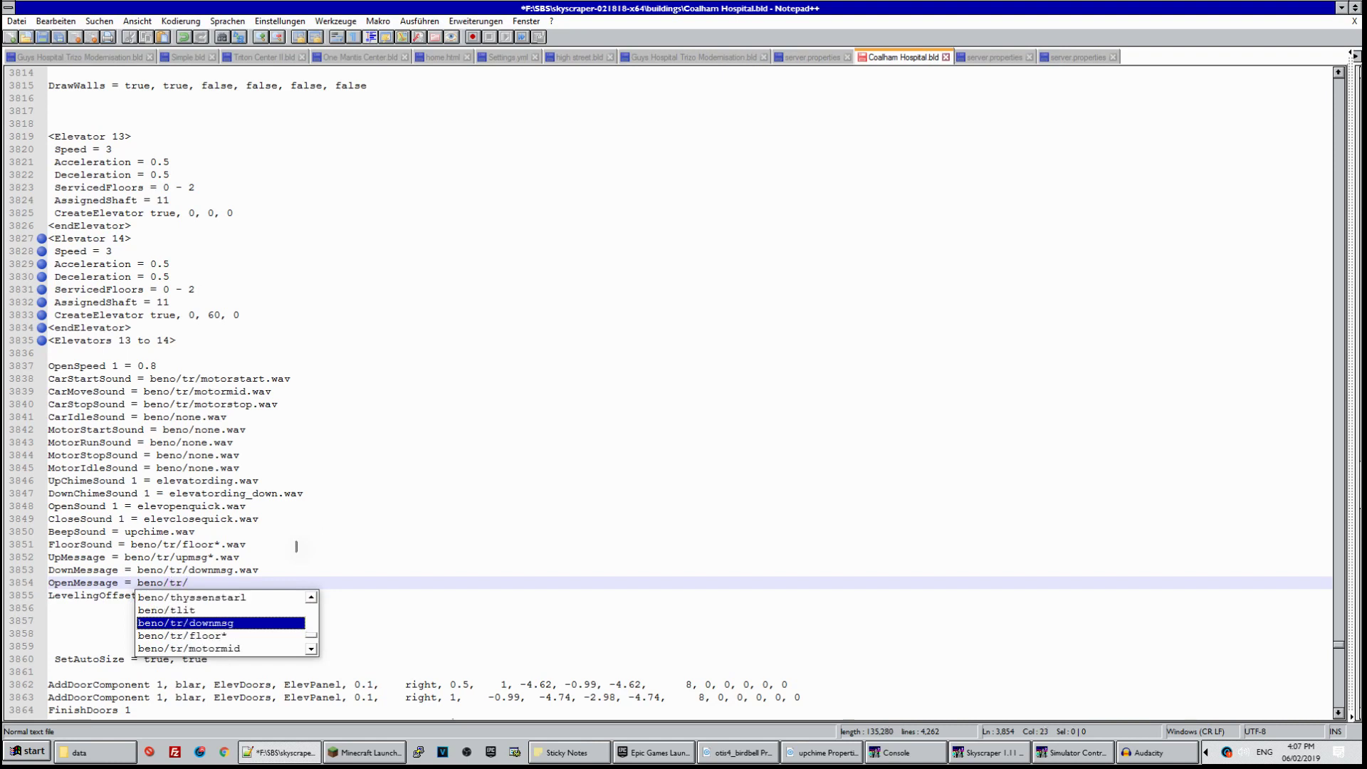
{"action": "type", "text": "/open"}
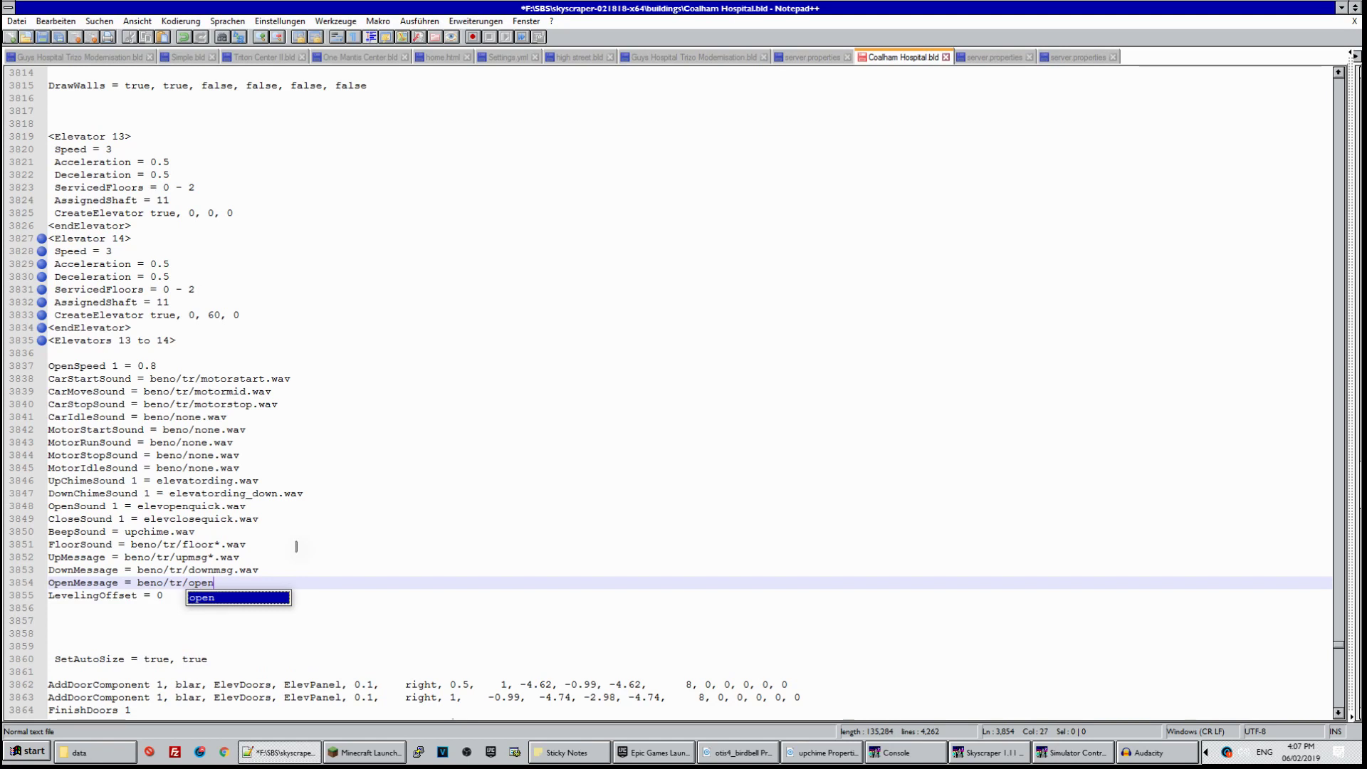
{"action": "type", "text": "msg"}
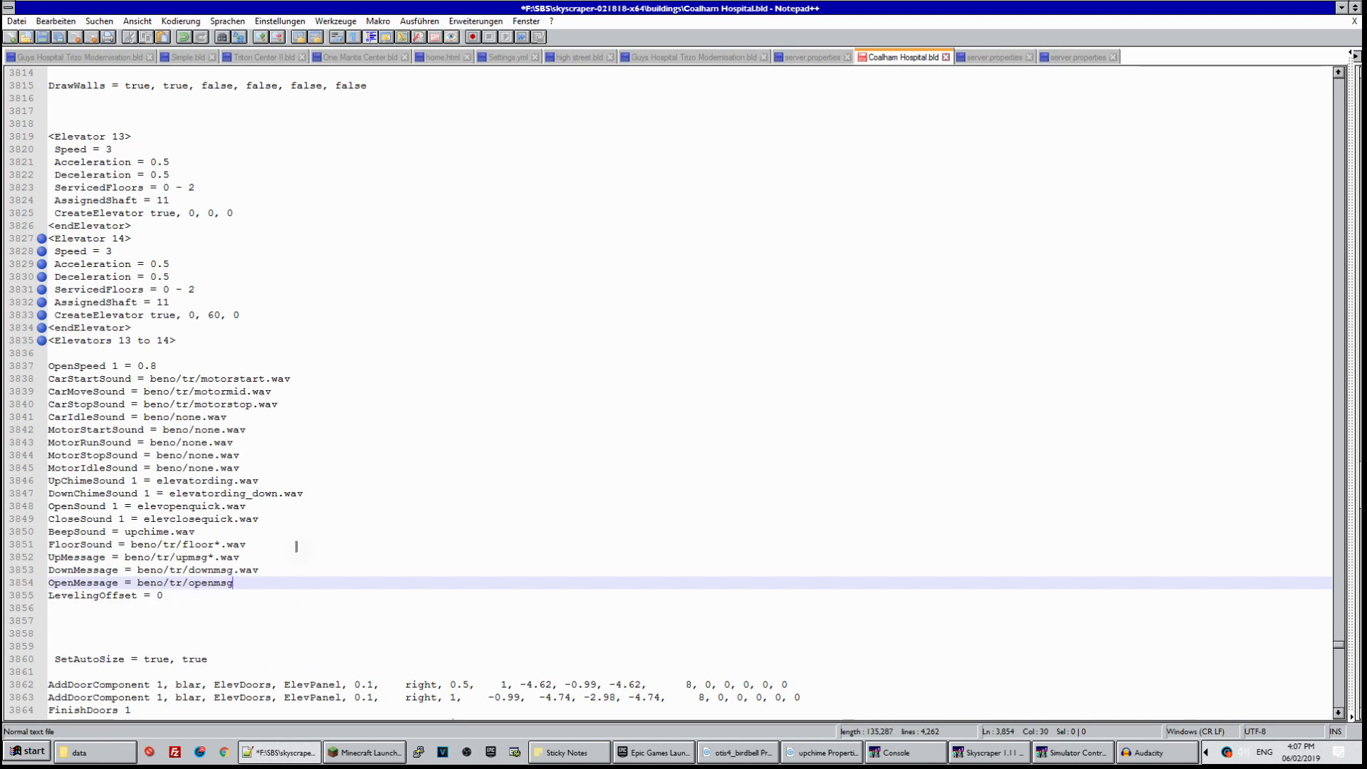
{"action": "type", "text": "*.wave"}
Add CloseMessage = beno/tr/closemsg.wav below the OpenMessage line and save Coalham Hospital.bld
{"action": "key", "text": "Return"}
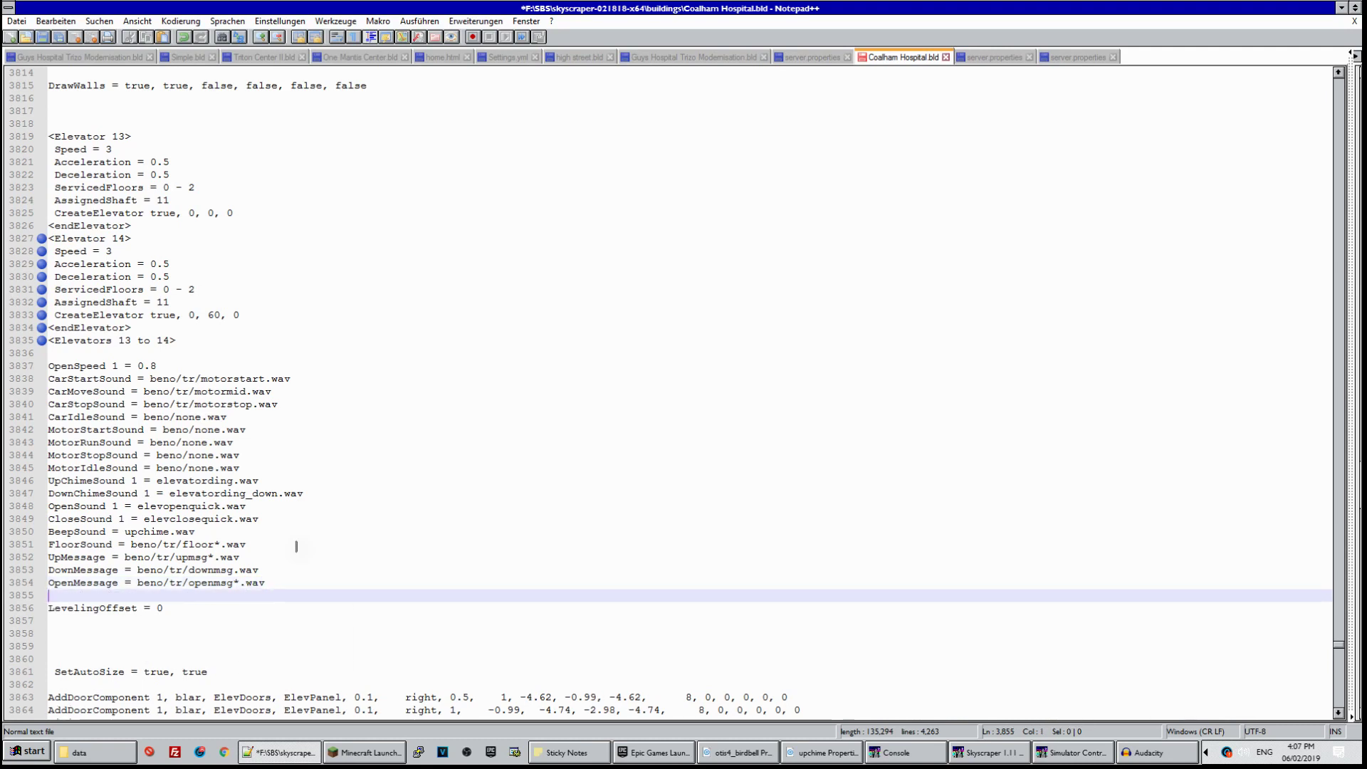
{"action": "type", "text": "CloseMessa"}
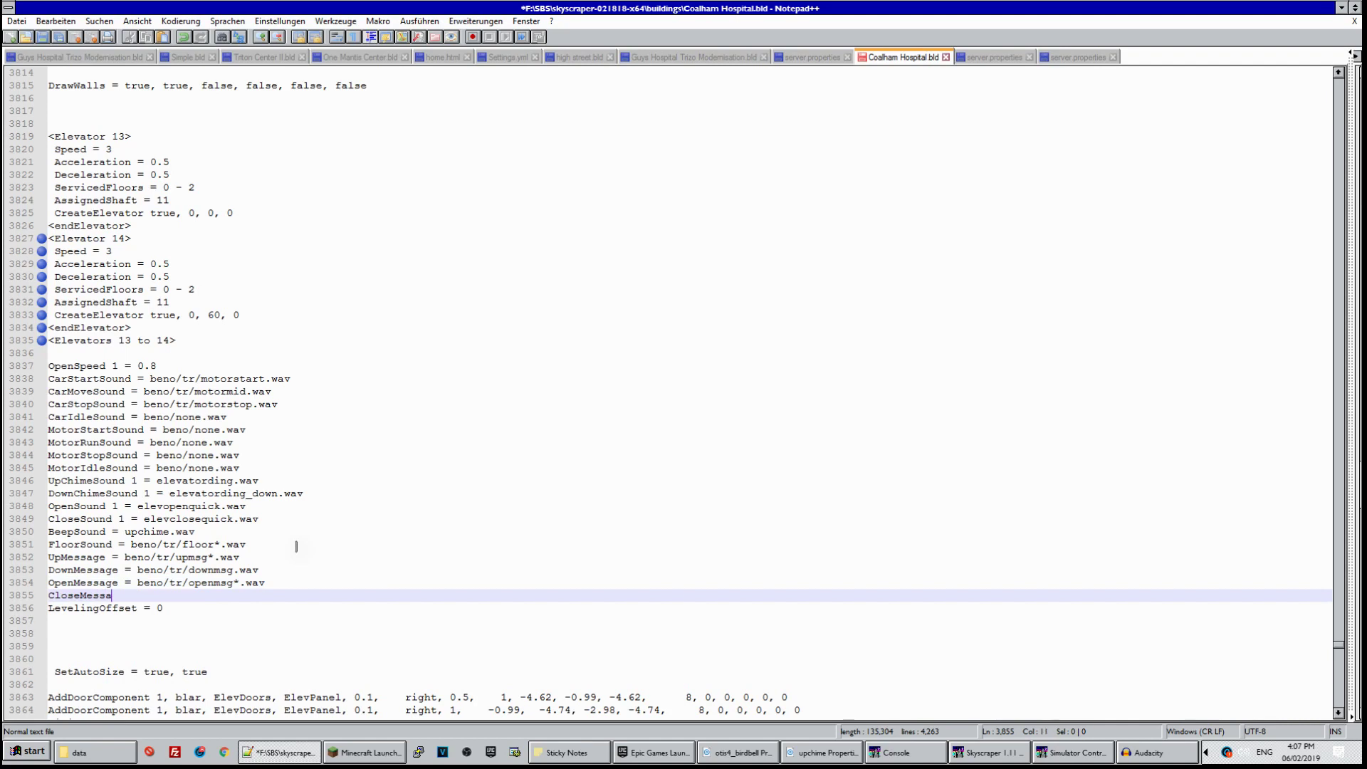
{"action": "type", "text": "ge = beno/t"}
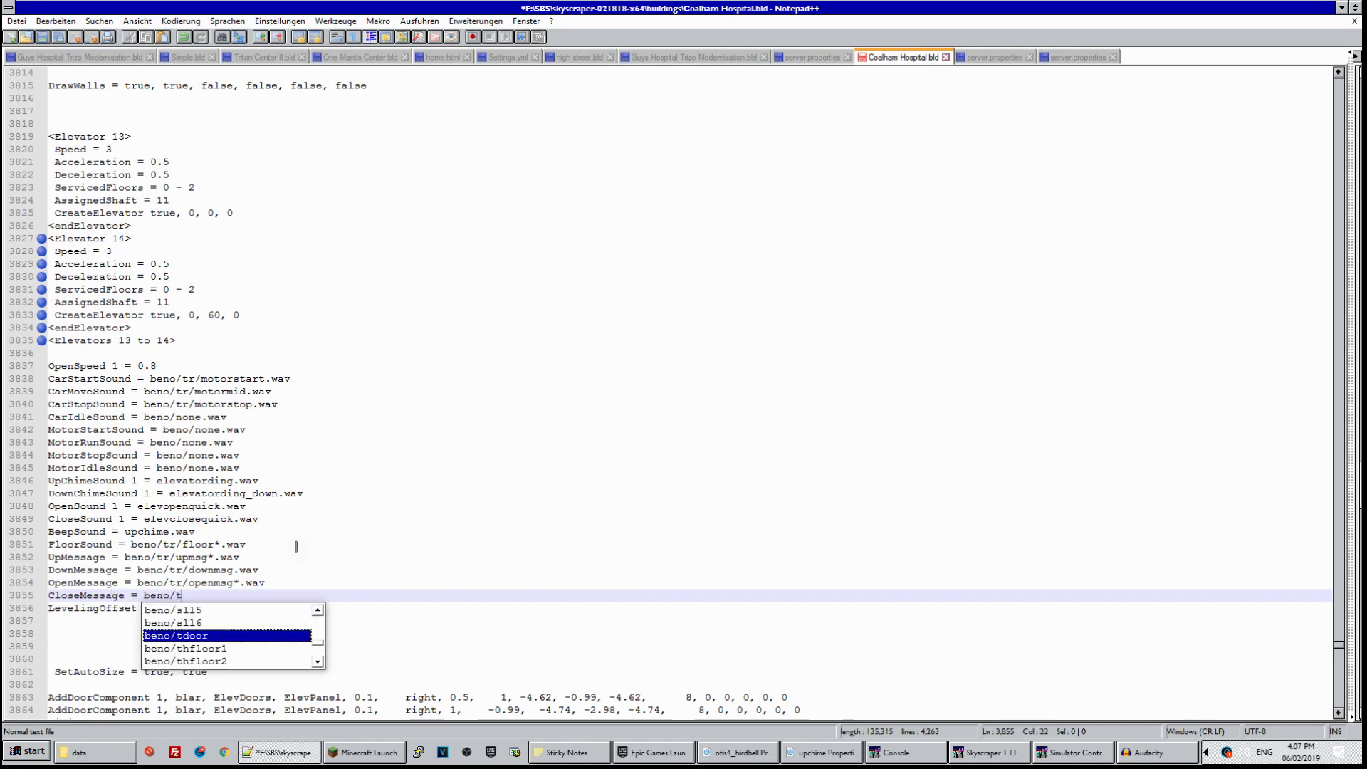
{"action": "type", "text": "r/"}
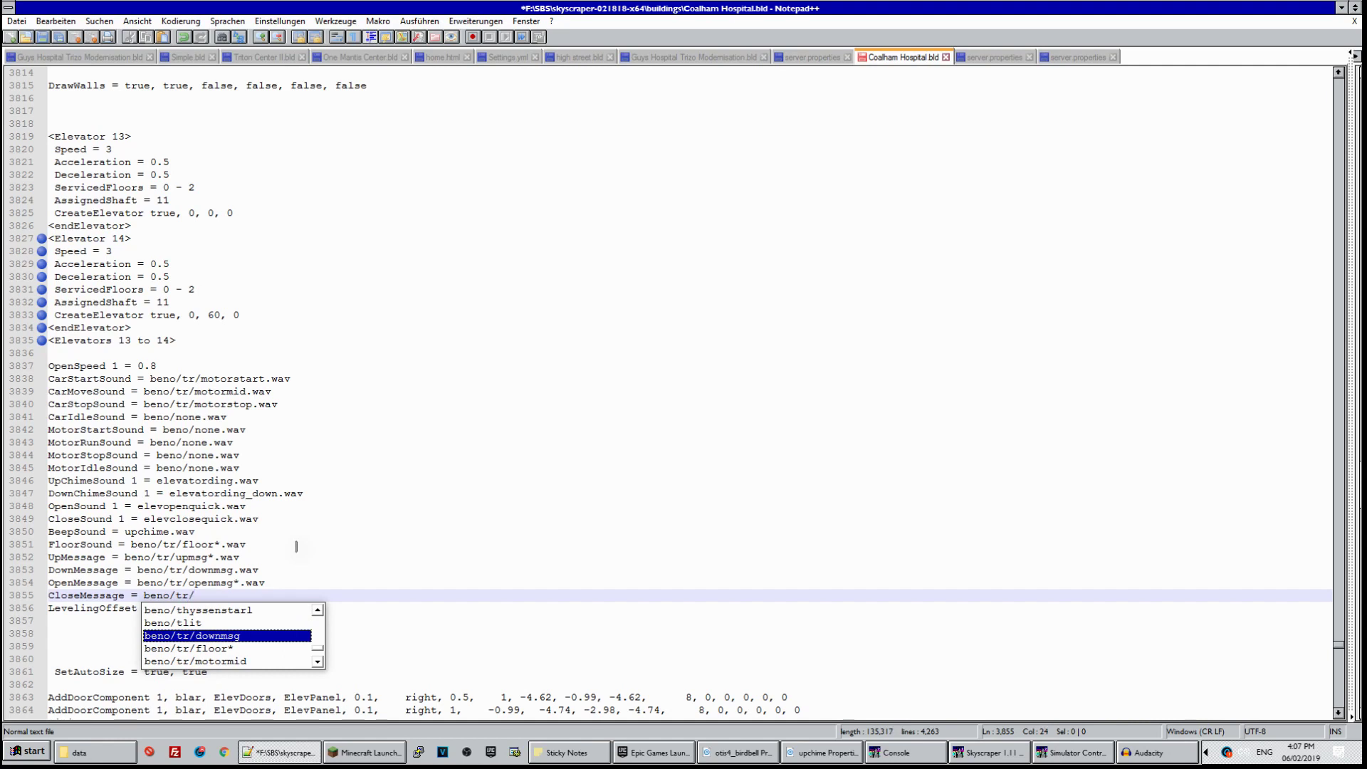
{"action": "type", "text": "closemsg-w"}
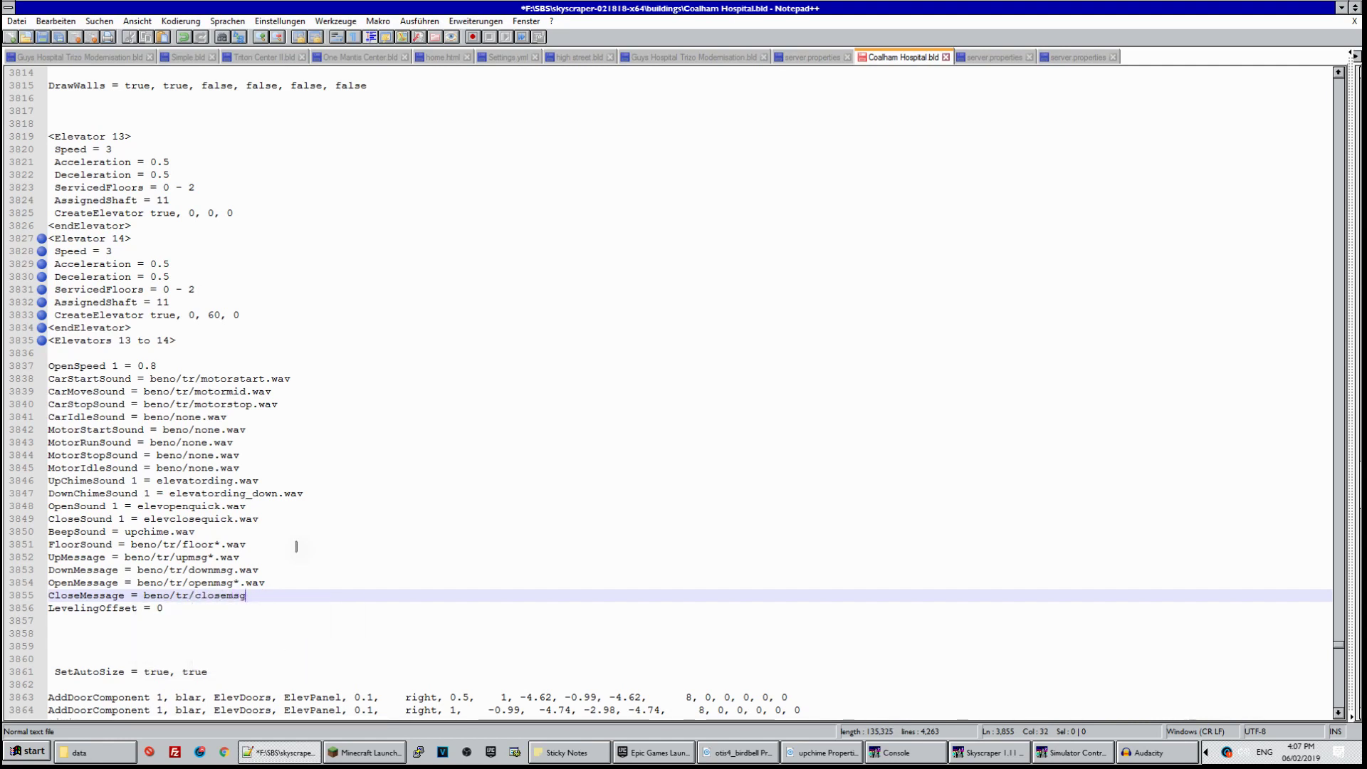
{"action": "type", "text": ".wav"}
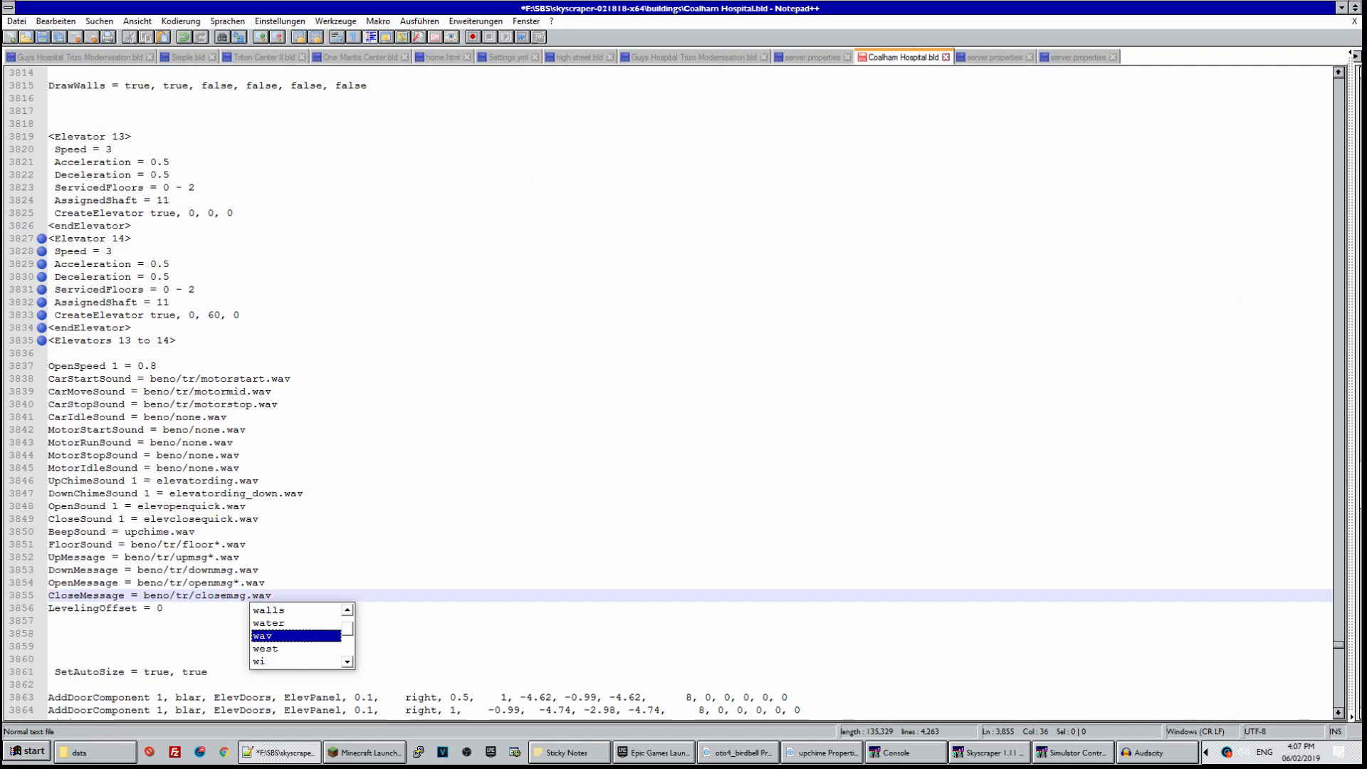
{"action": "key", "text": "ctrl+s"}
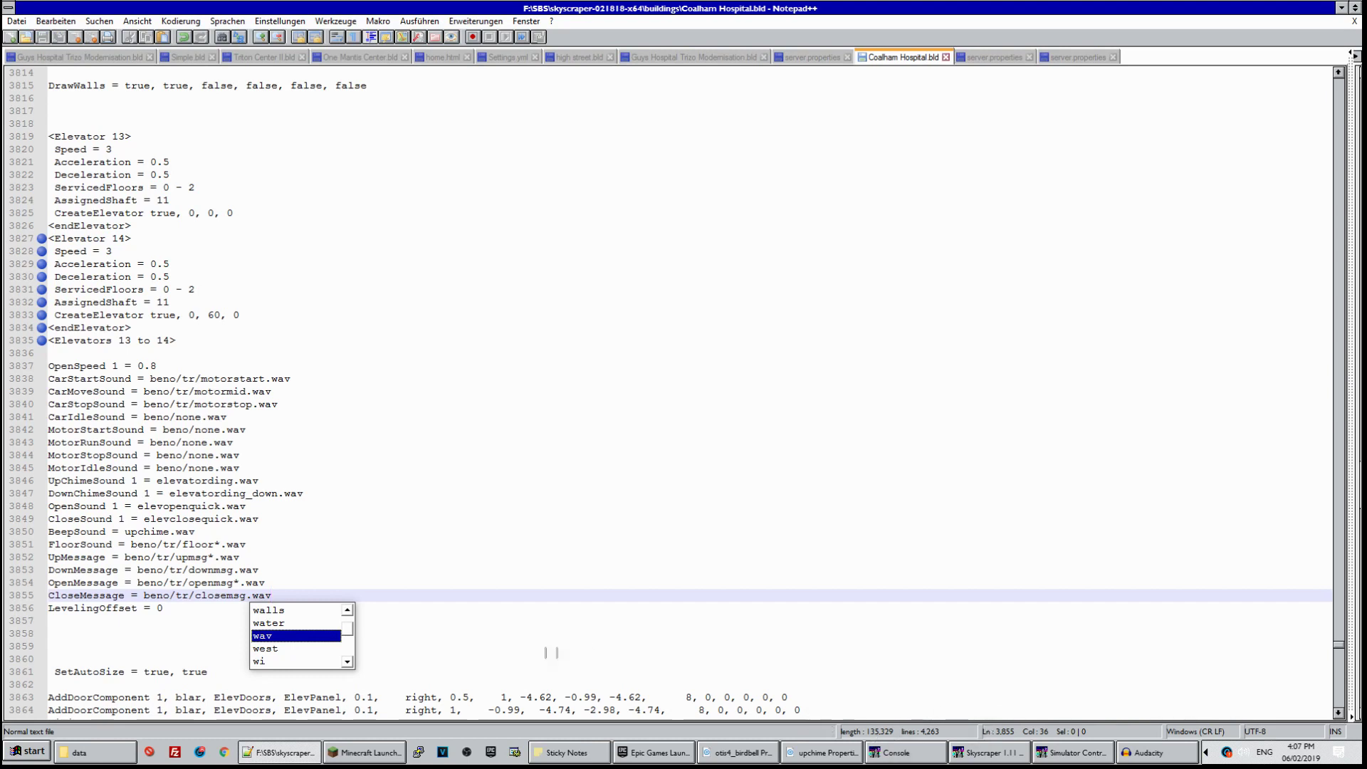
Switch to Skyscraper and reload the Coalham Hospital building from inside the elevator car
{"action": "left_click", "coordinate": [1064, 754]}
{"action": "left_click", "coordinate": [1054, 756]}
{"action": "left_click", "coordinate": [1039, 756]}
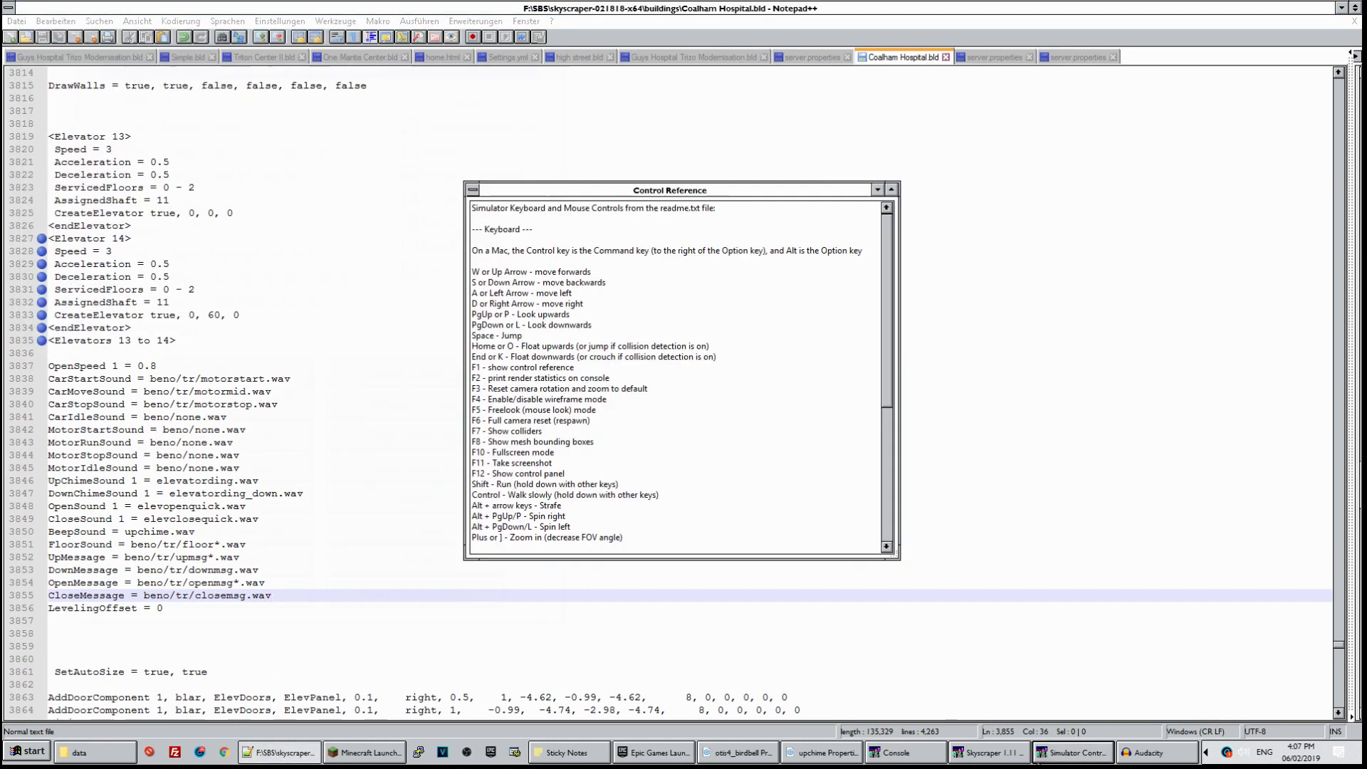
{"action": "left_click", "coordinate": [909, 755]}
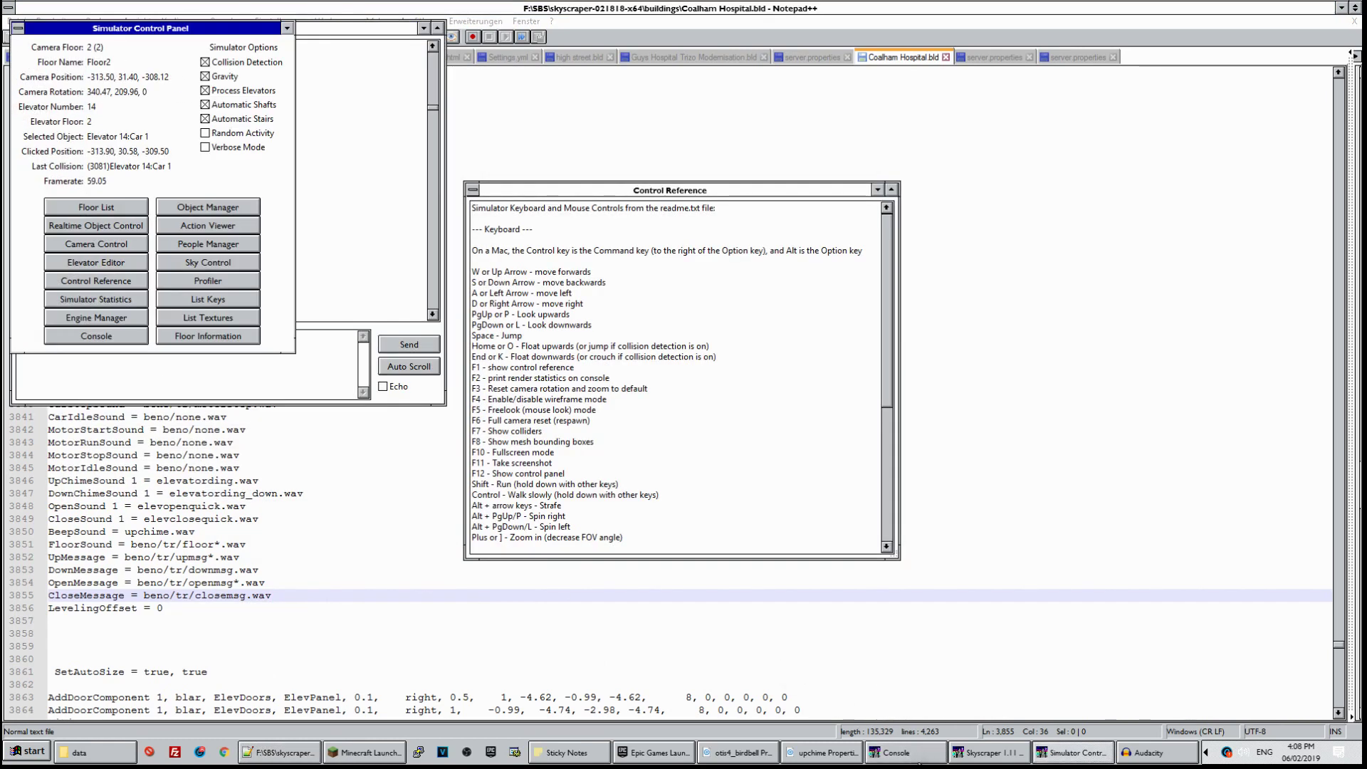
{"action": "key", "text": "Escape"}
{"action": "key", "text": "Escape"}
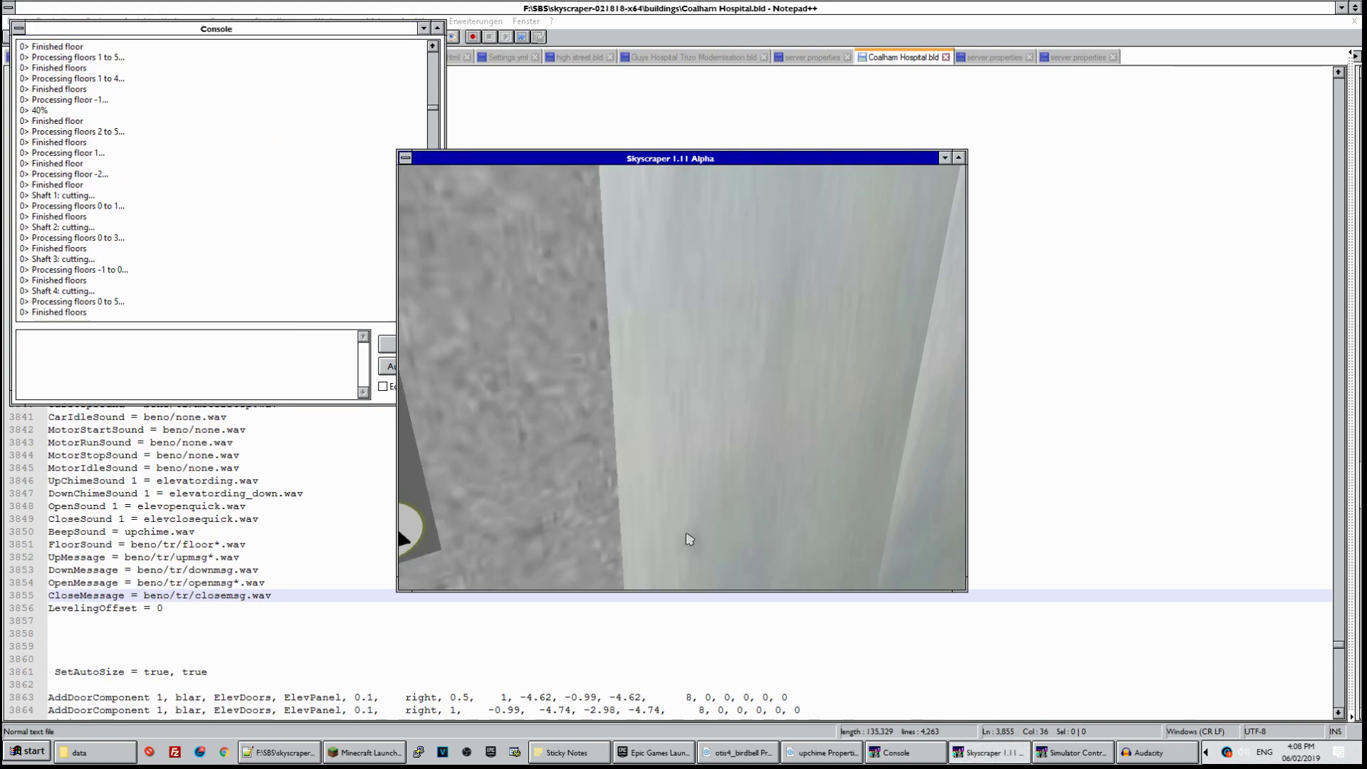
{"action": "key", "text": "Right"}
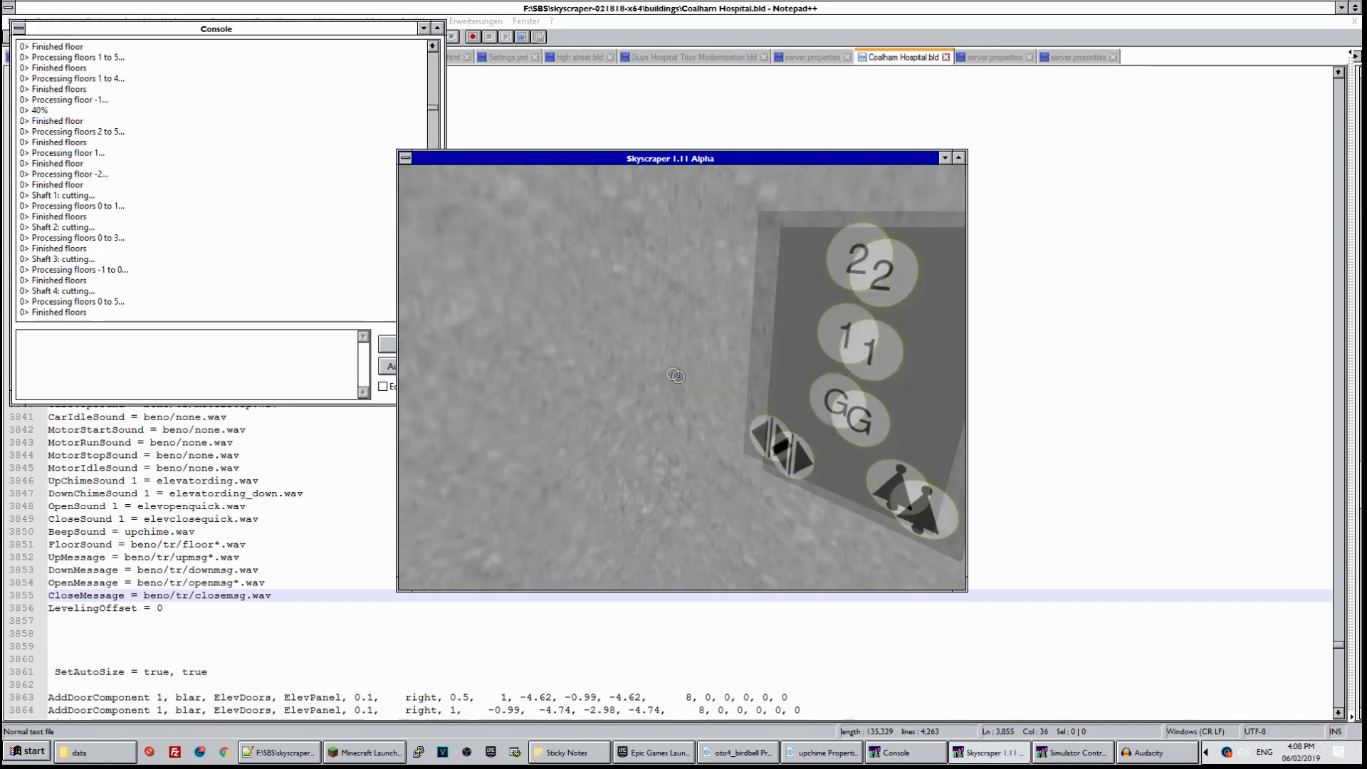
{"action": "key", "text": "Up"}
{"action": "key", "text": "Down"}
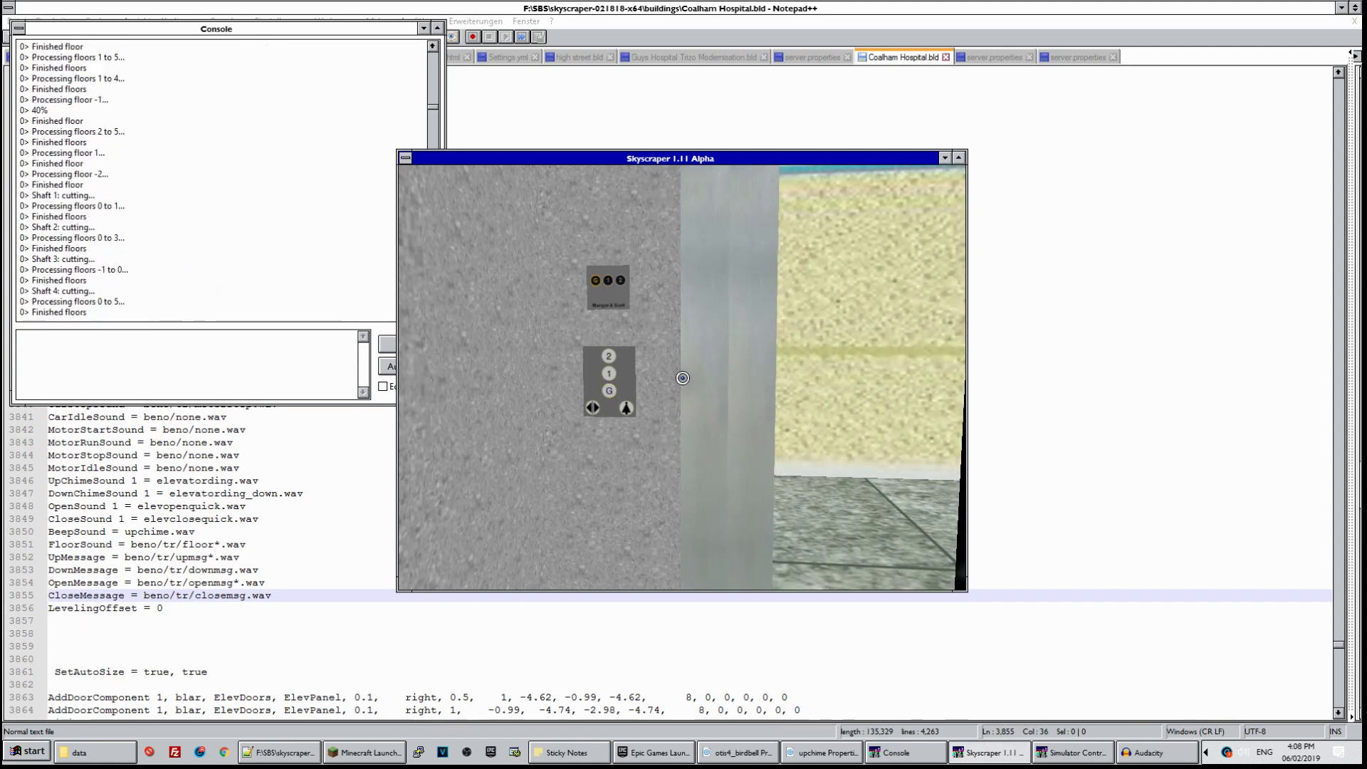
{"action": "key", "text": "ctrl+r"}
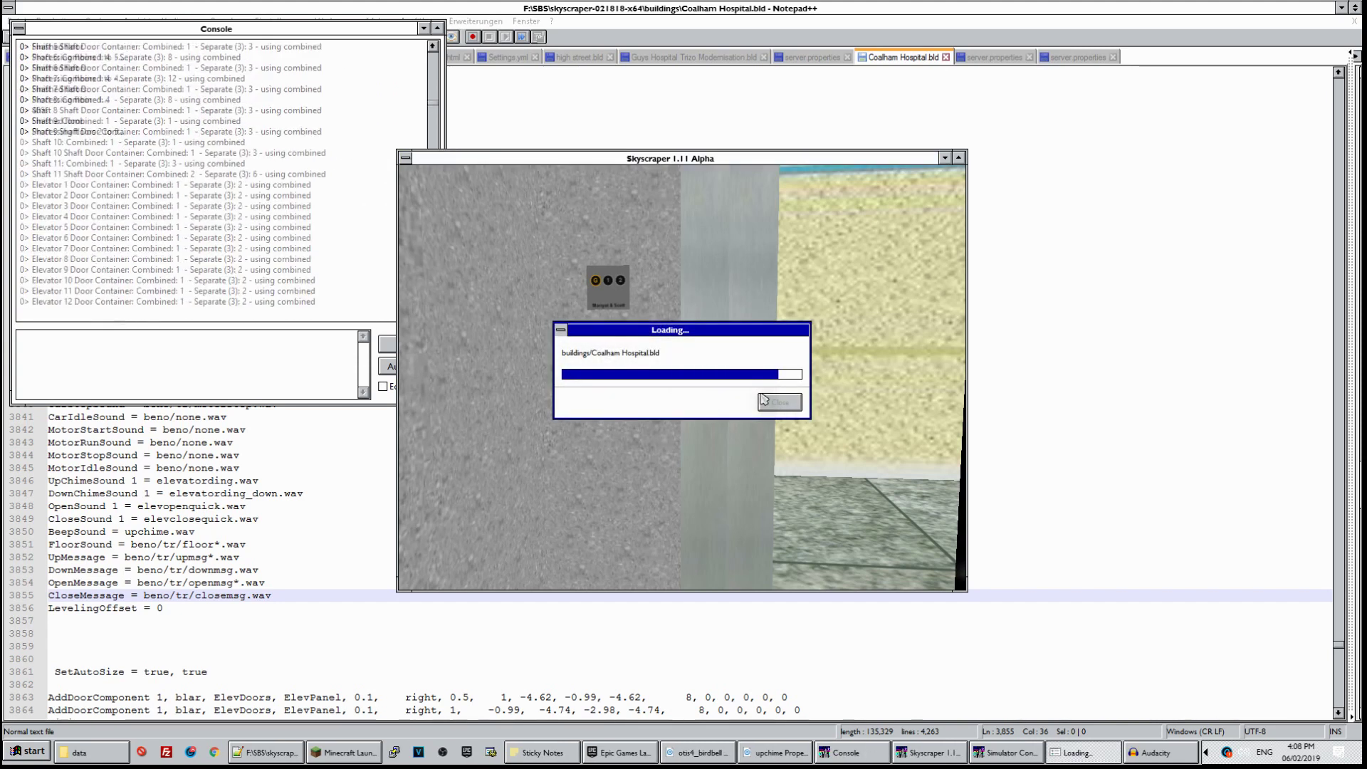
{"action": "left_click", "coordinate": [682, 468]}
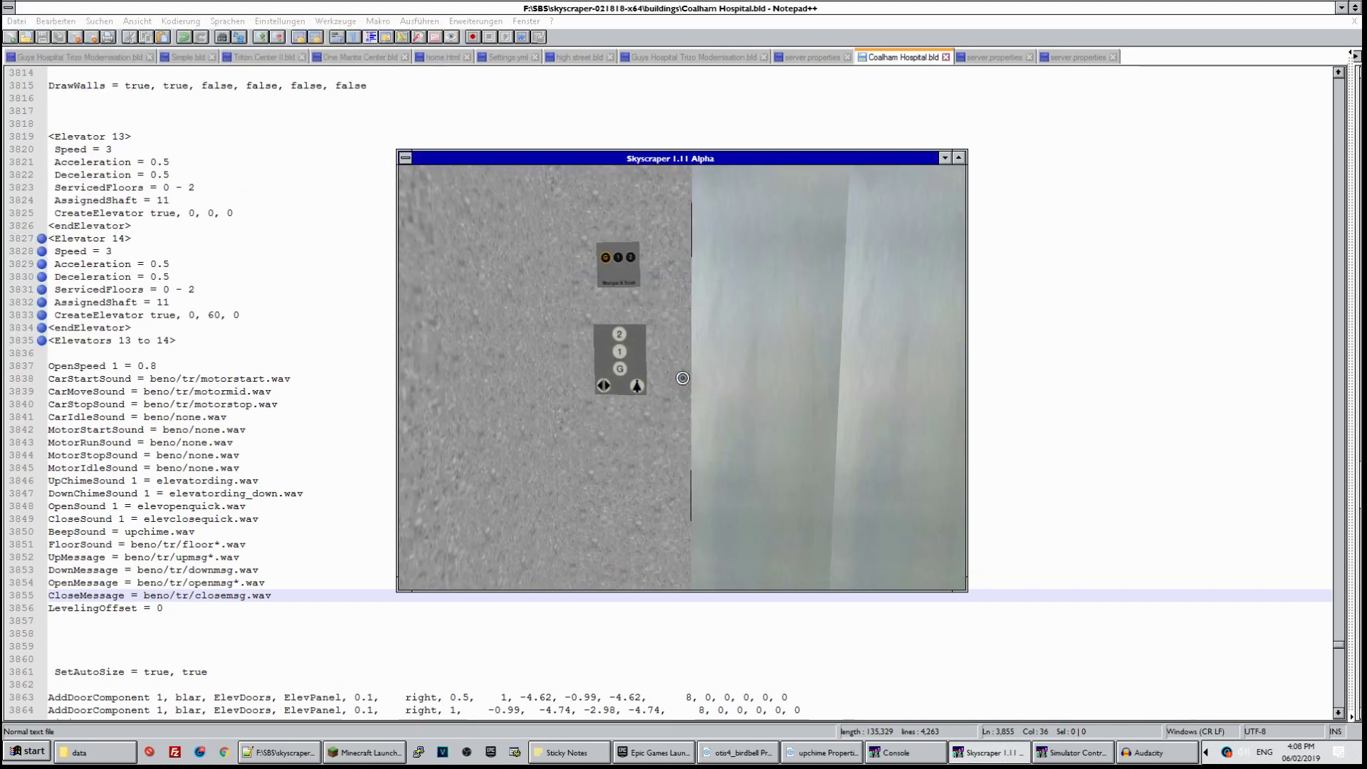
Select floors 1 and 2 on the elevator's car panel and ride up to floor 1 to test the messages
{"action": "key", "text": "Left"}
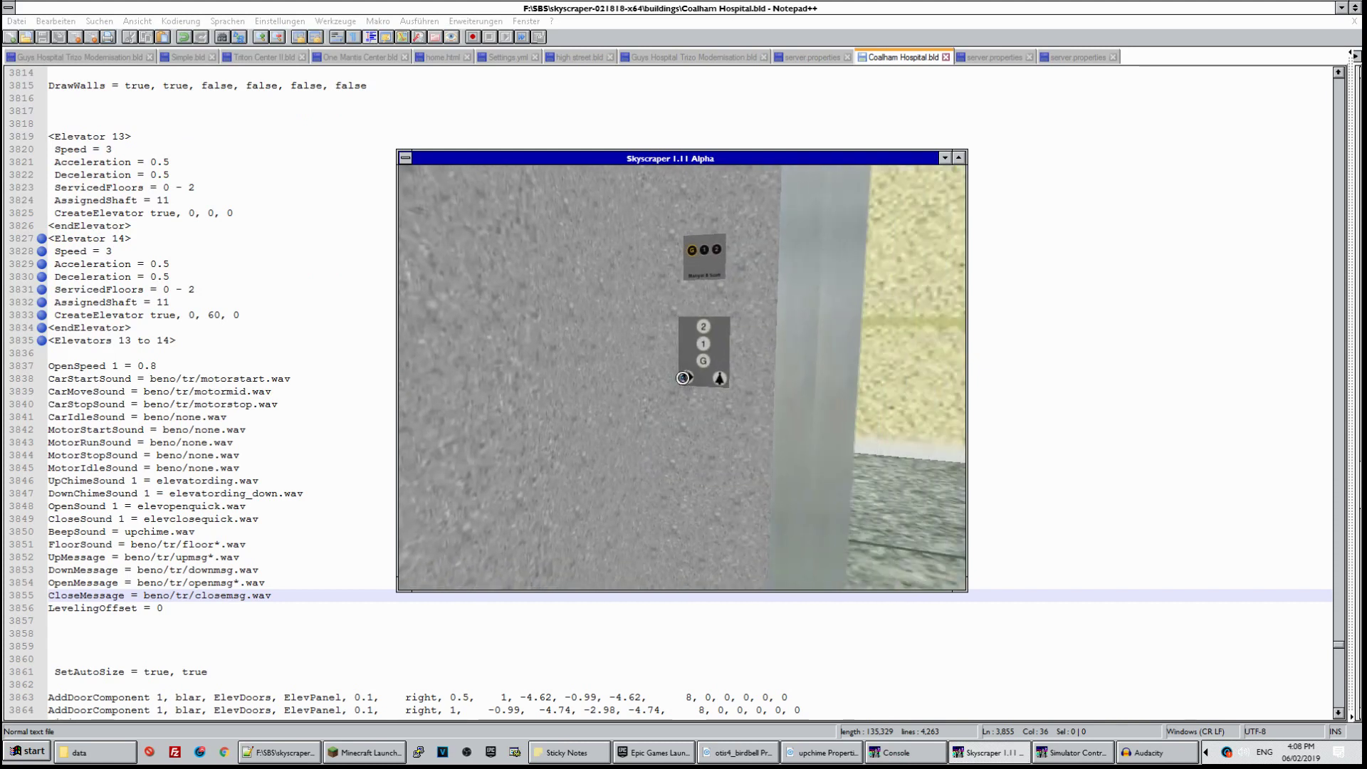
{"action": "key", "text": "Right"}
{"action": "key", "text": "Up"}
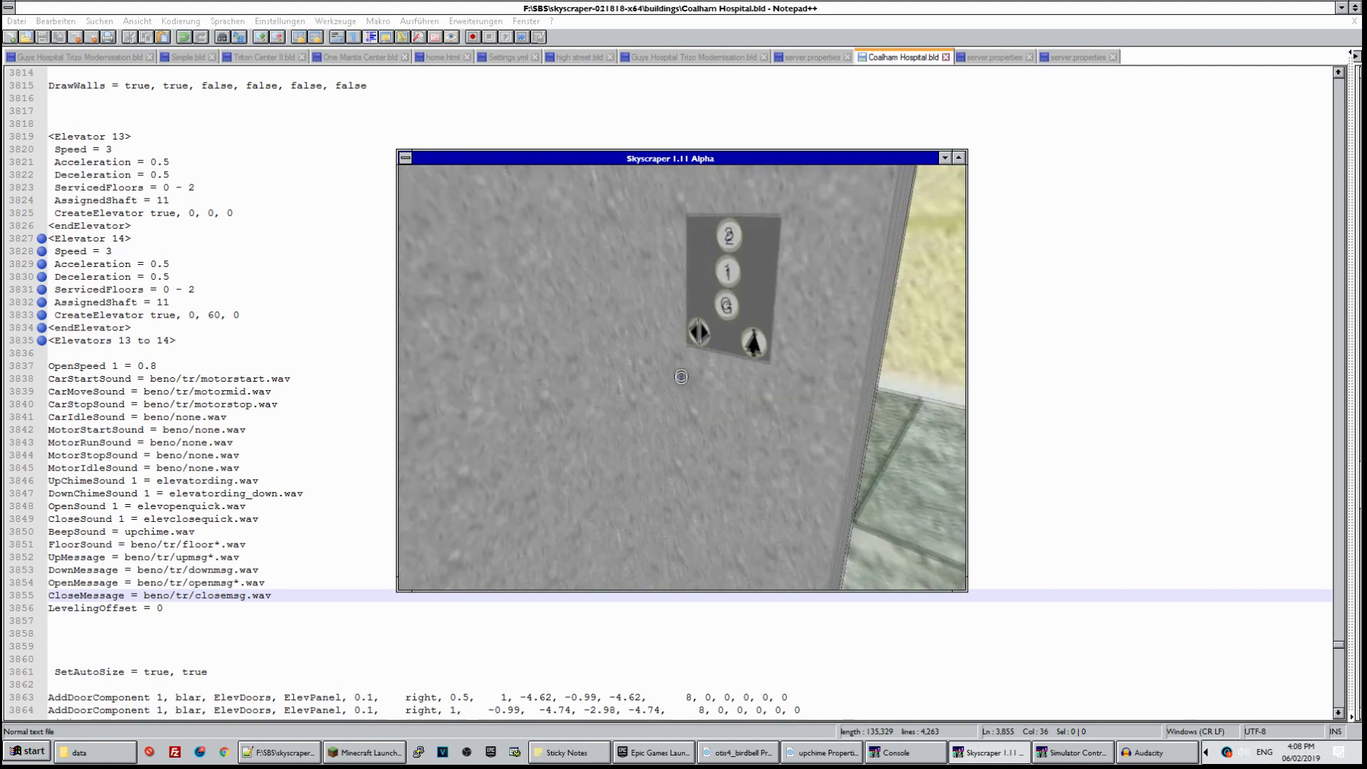
{"action": "key", "text": "Left"}
{"action": "left_click", "coordinate": [682, 376]}
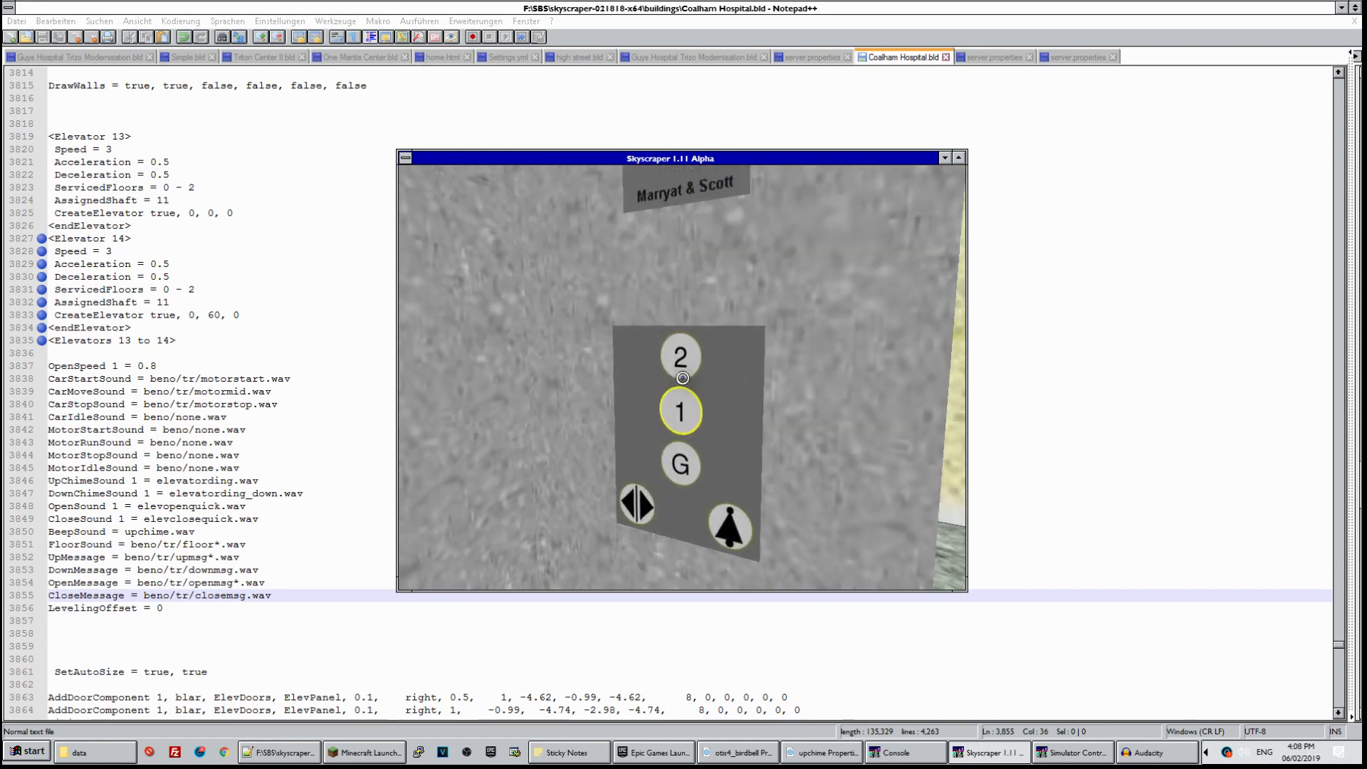
{"action": "key", "text": "Down"}
{"action": "key", "text": "Right"}
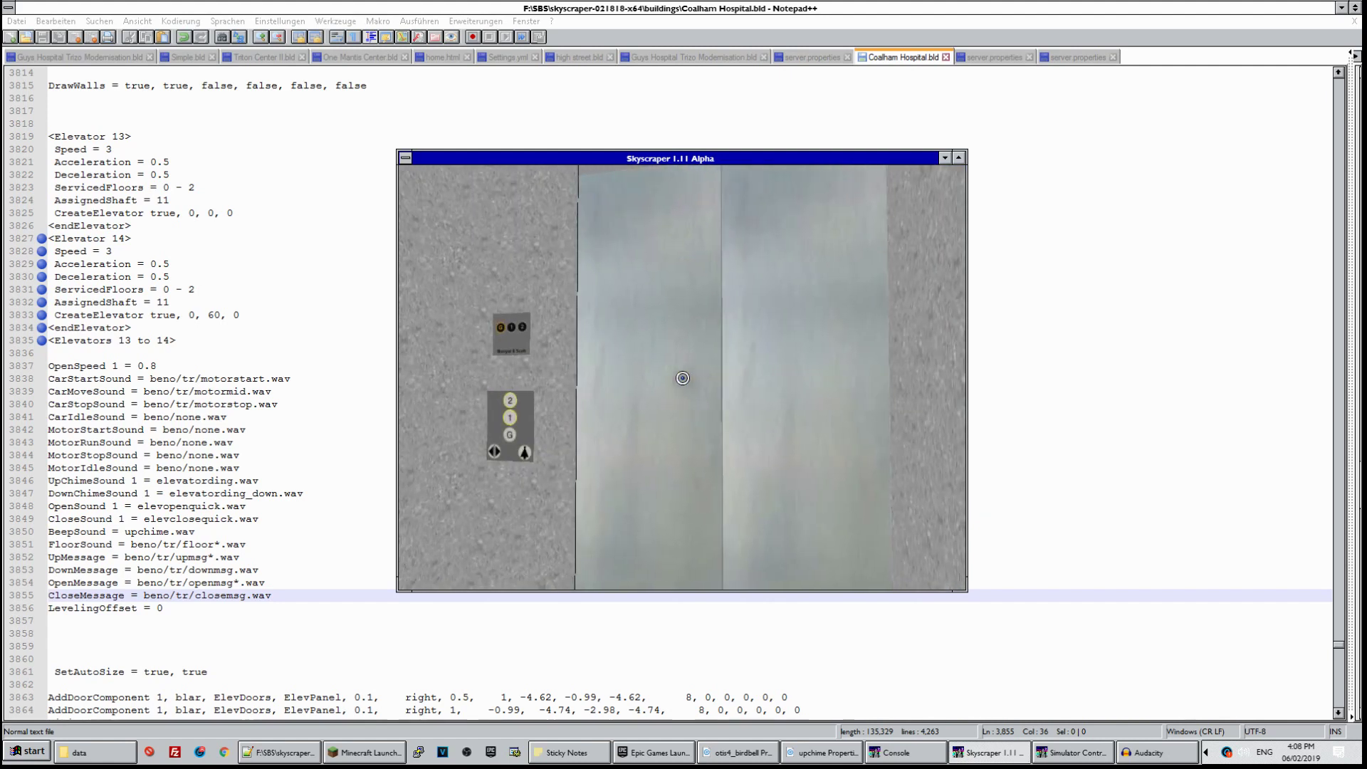
{"action": "key", "text": "Left"}
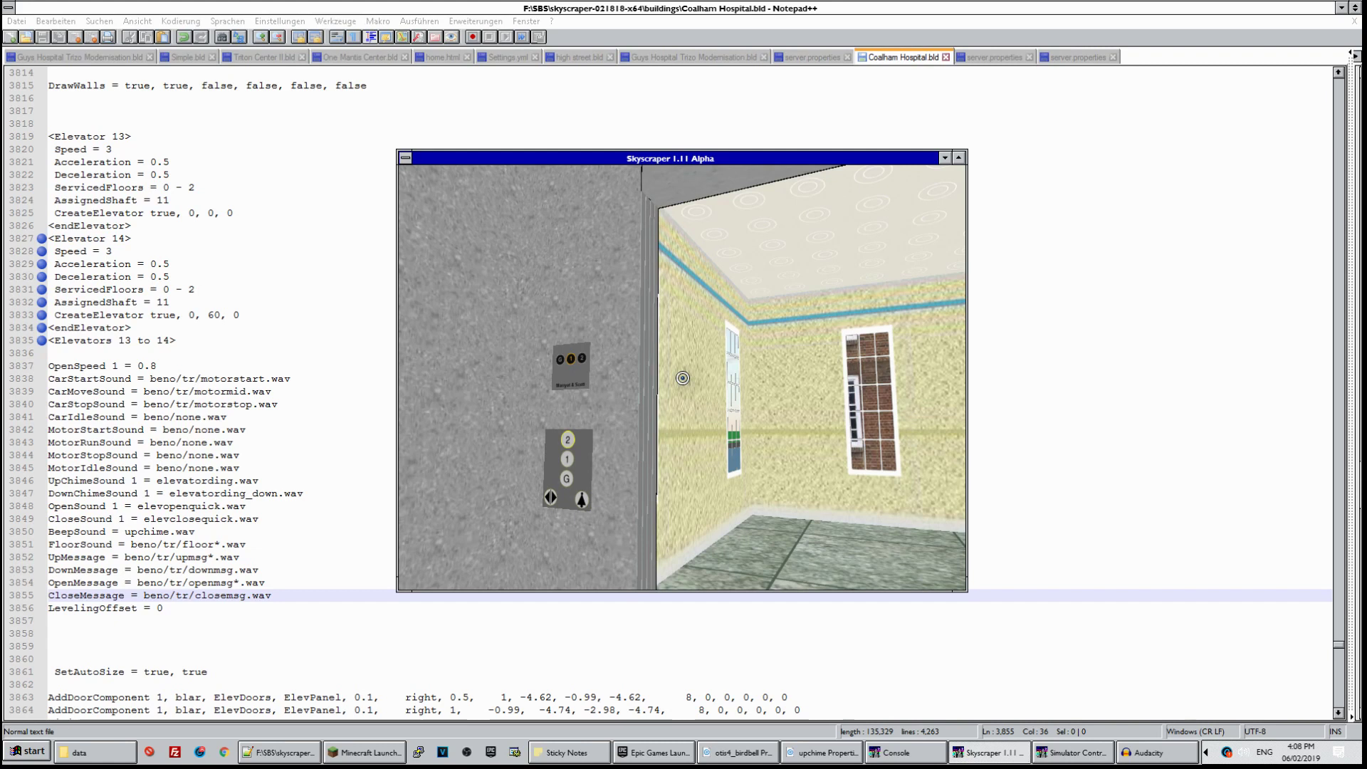
Continue the ride to floor 2, listening to the door and floor messages
{"action": "key", "text": "Left"}
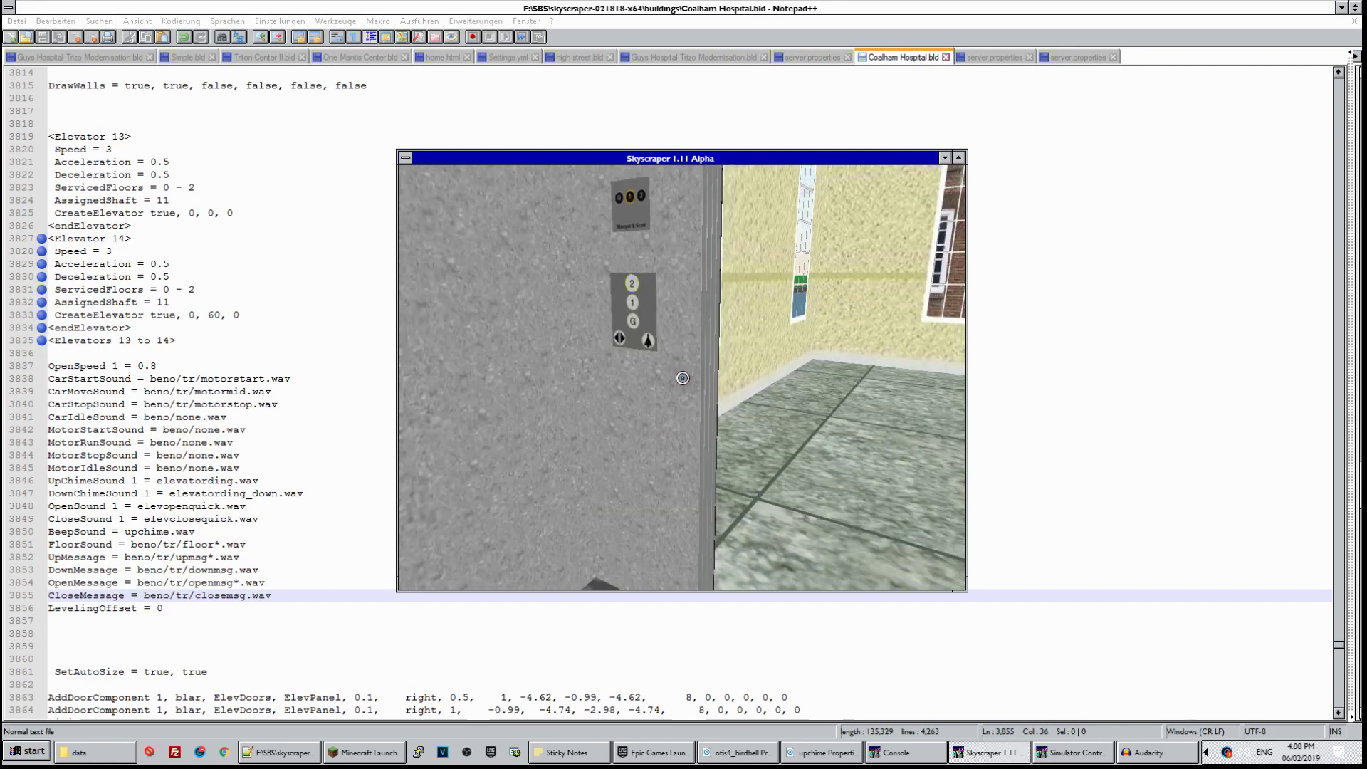
{"action": "left_click", "coordinate": [682, 377]}
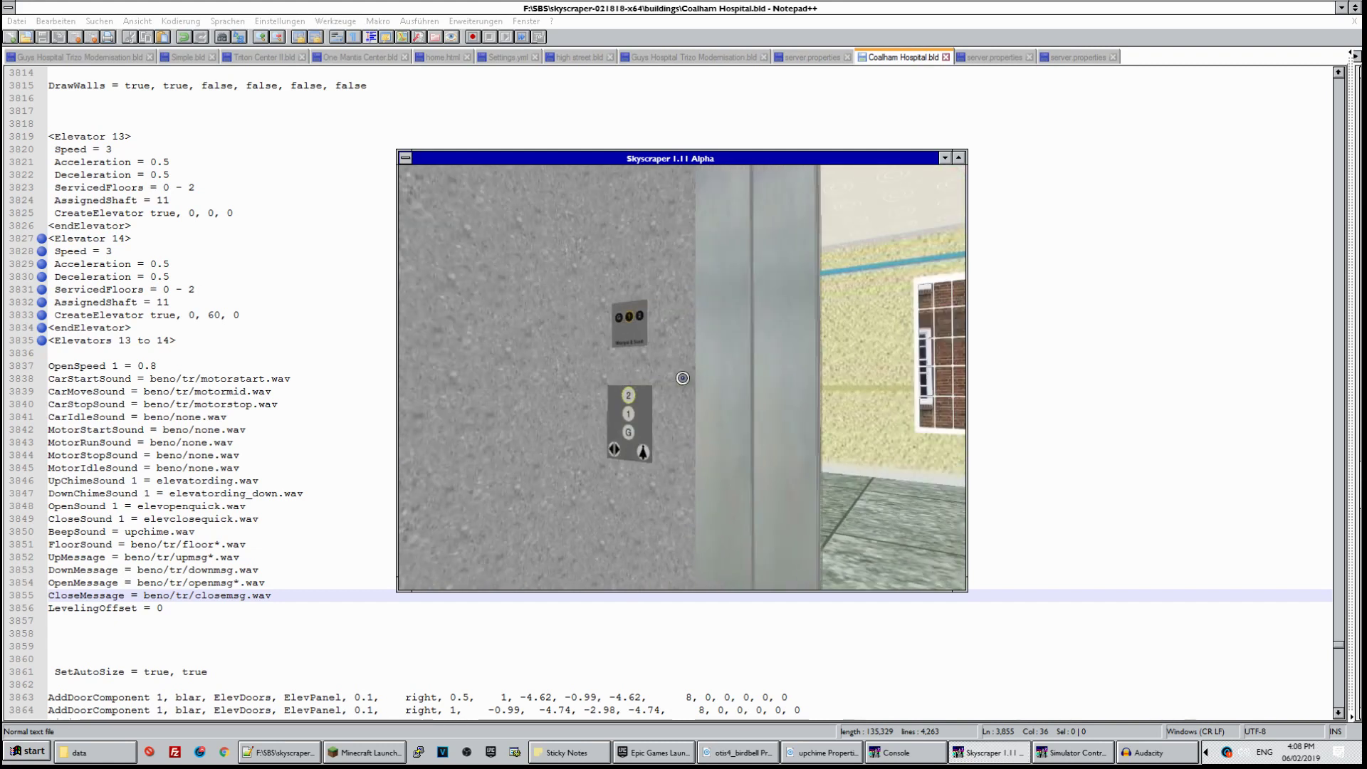
{"action": "key", "text": "Right"}
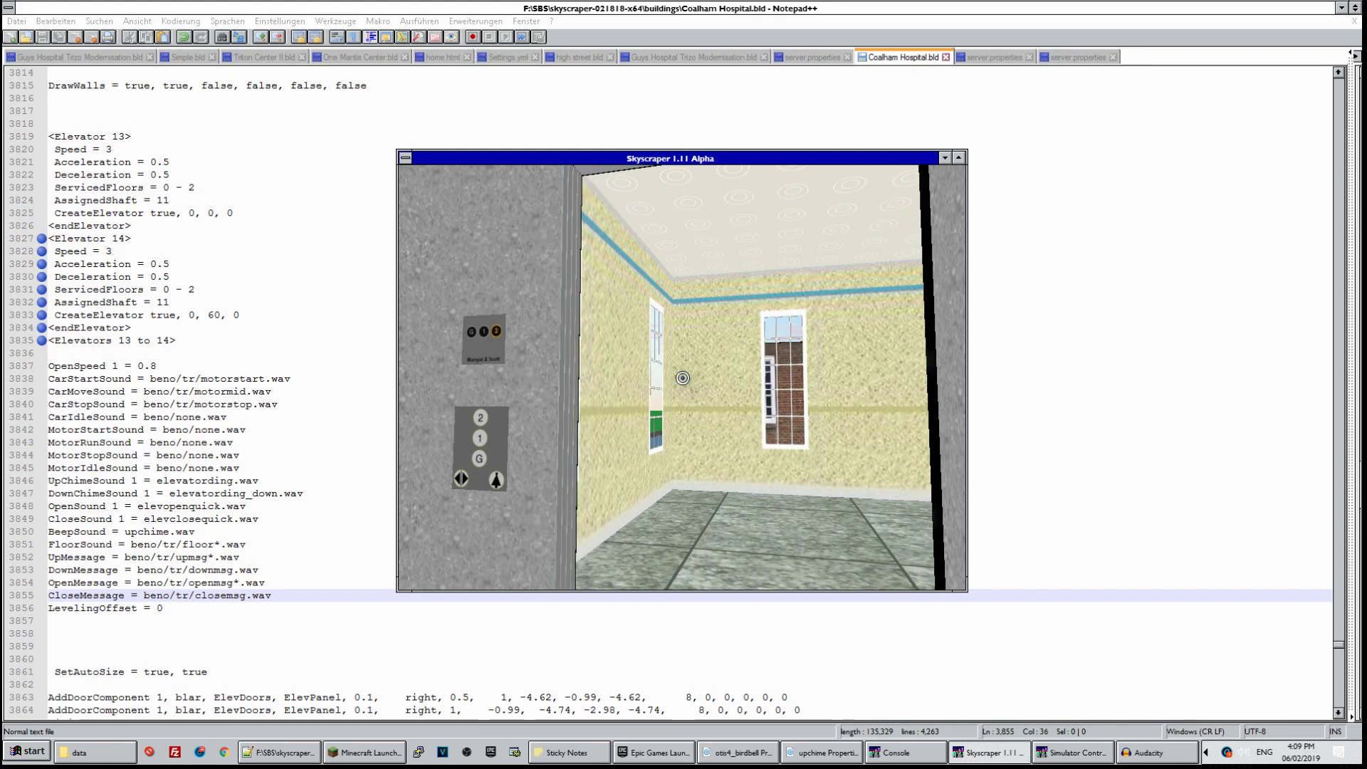
Look down at the car's door threshold on floor 2 and exit the running simulation
{"action": "key", "text": "Up"}
{"action": "key", "text": "Page_Down"}
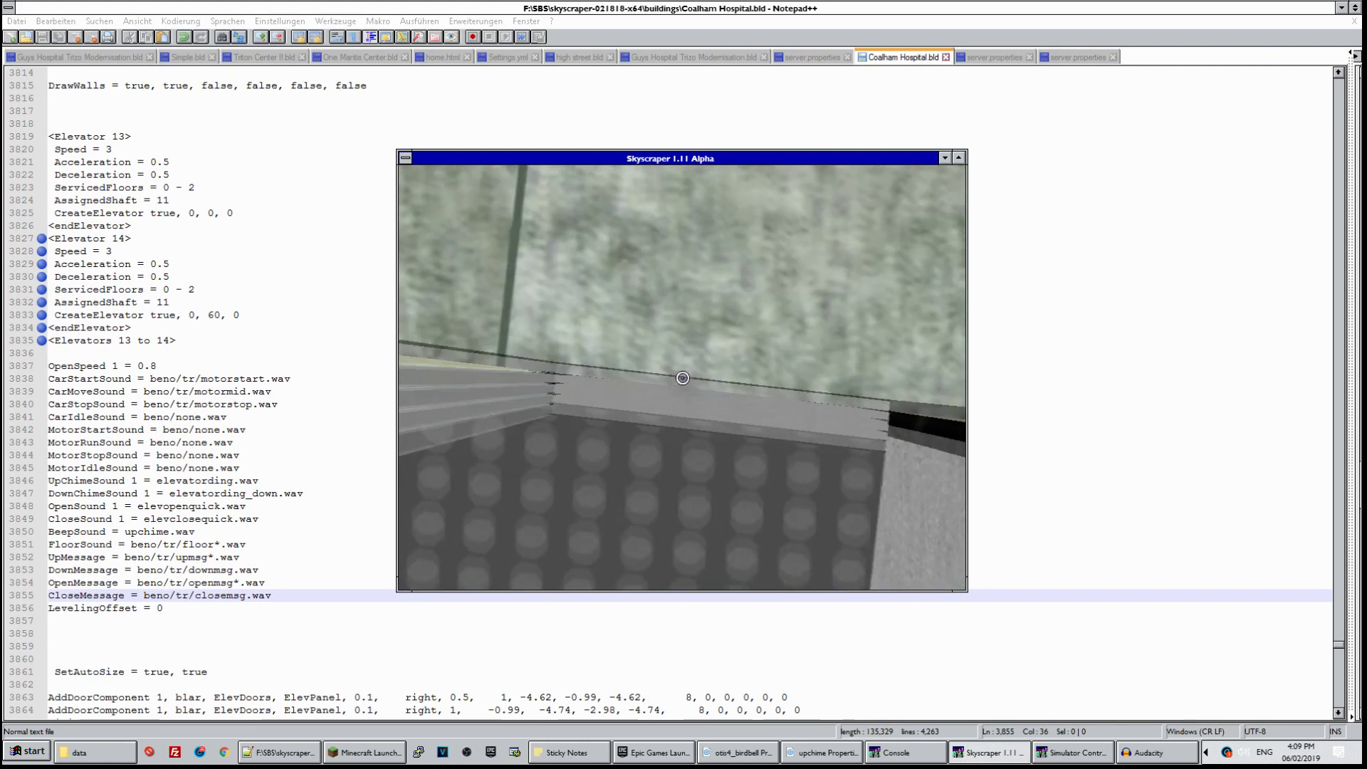
{"action": "key", "text": "Page_Down"}
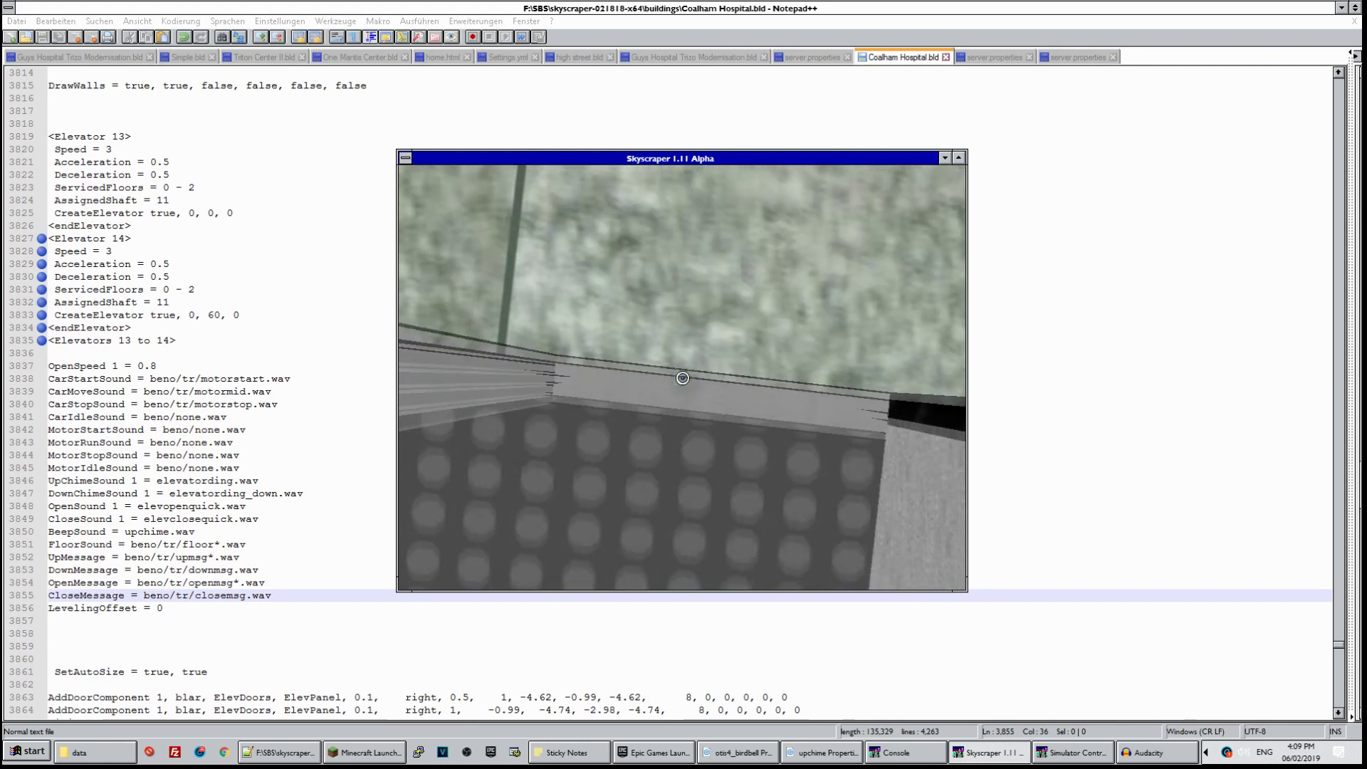
{"action": "key", "text": "Escape"}
{"action": "left_click", "coordinate": [685, 383]}
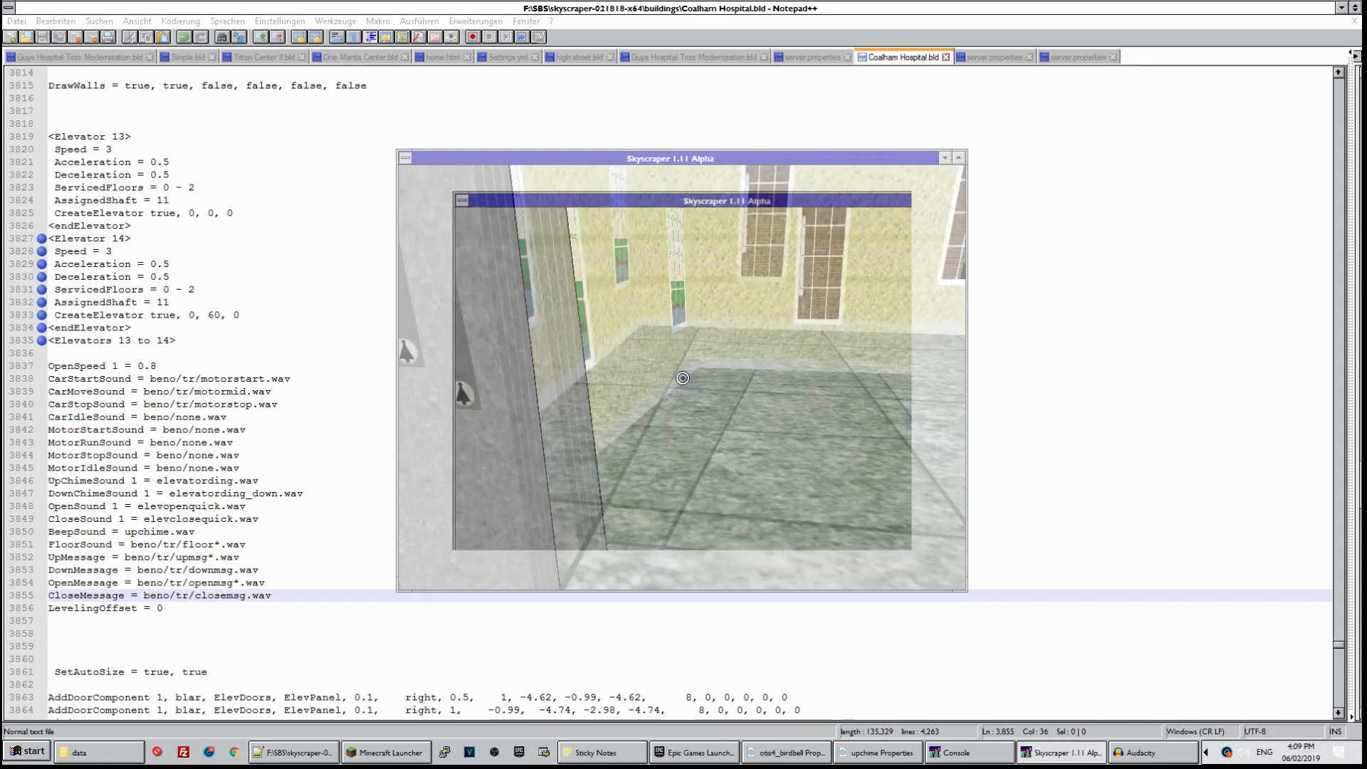